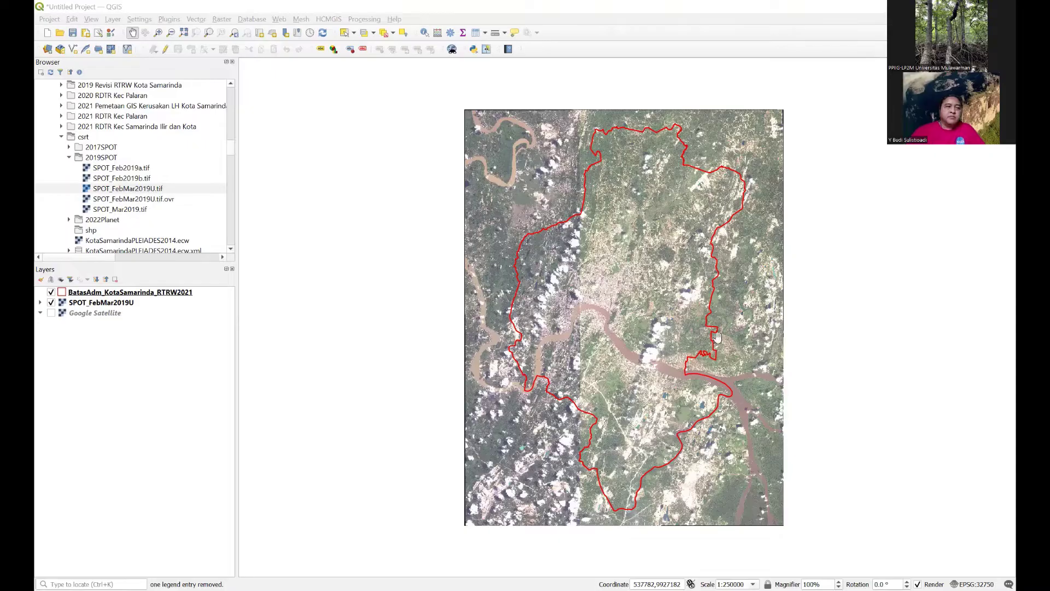
- Examine the SPOT_FebMar2019U image up close along its central seam, the river, and the southeastern area near the city boundary
click(158, 33)
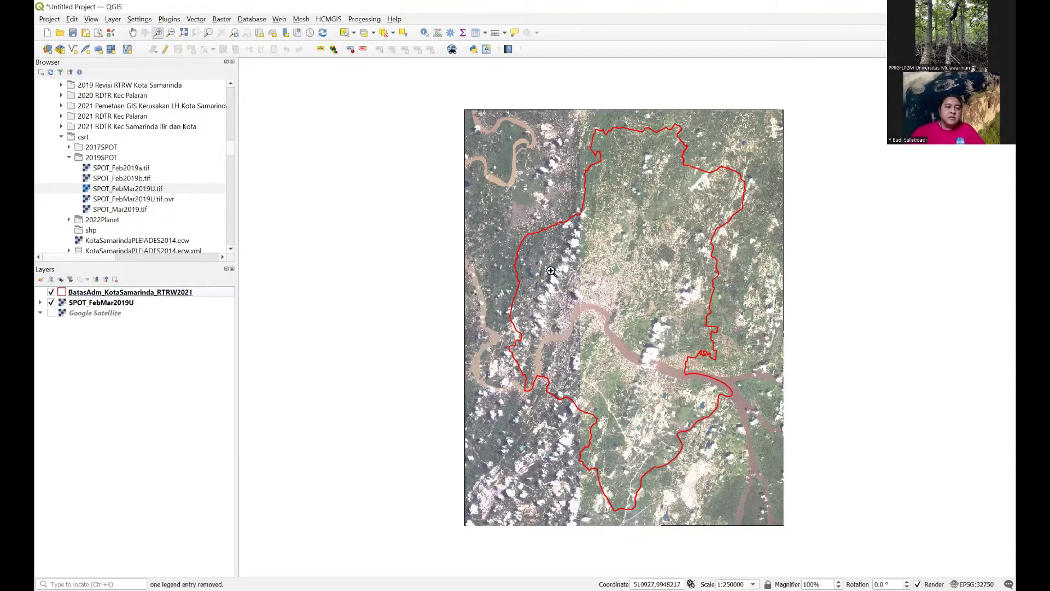
drag(550, 269, 611, 313)
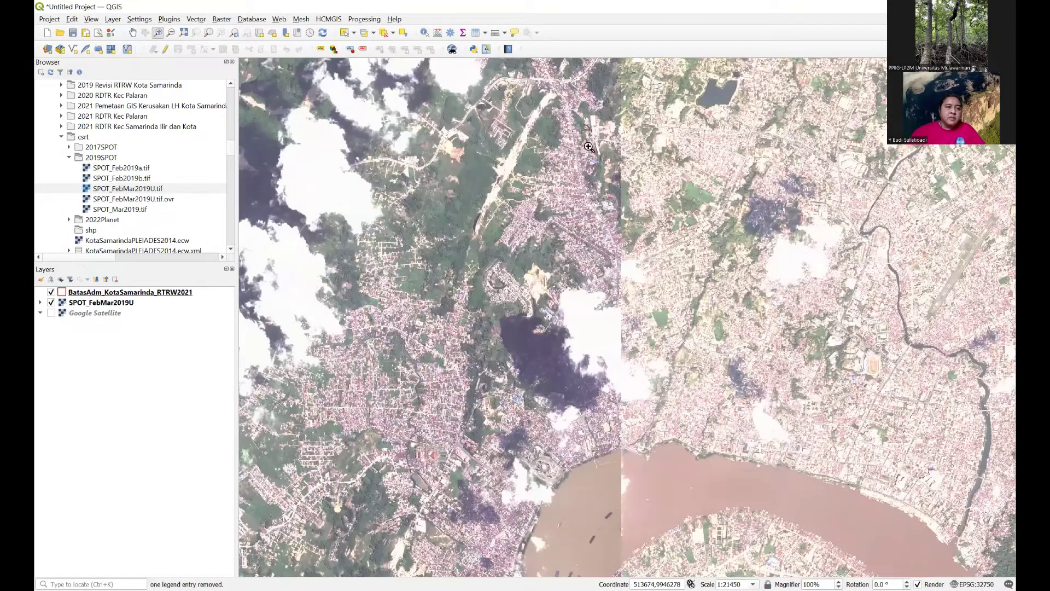
drag(586, 109, 662, 174)
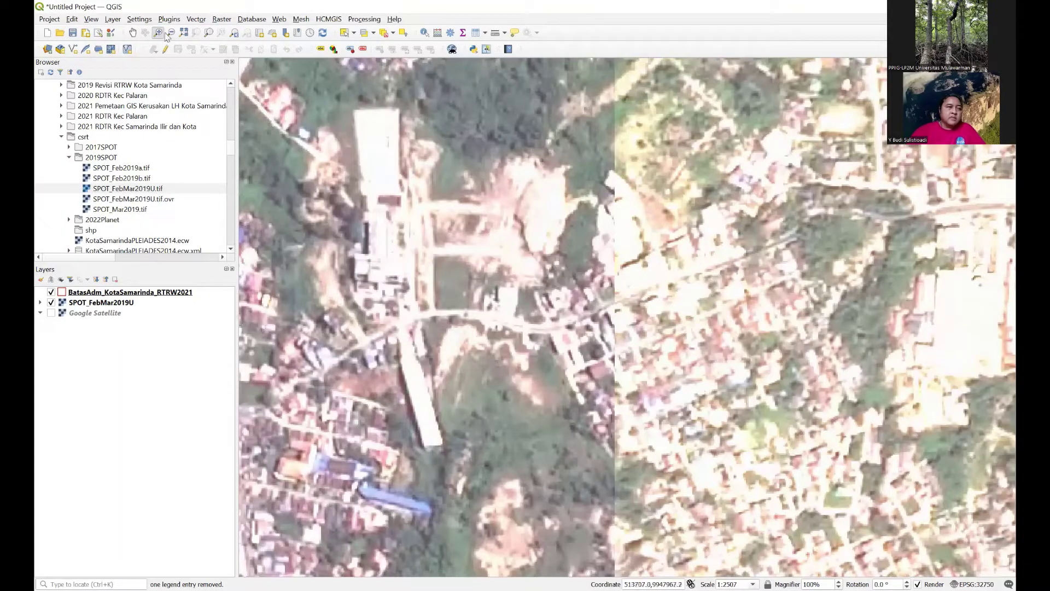
click(234, 33)
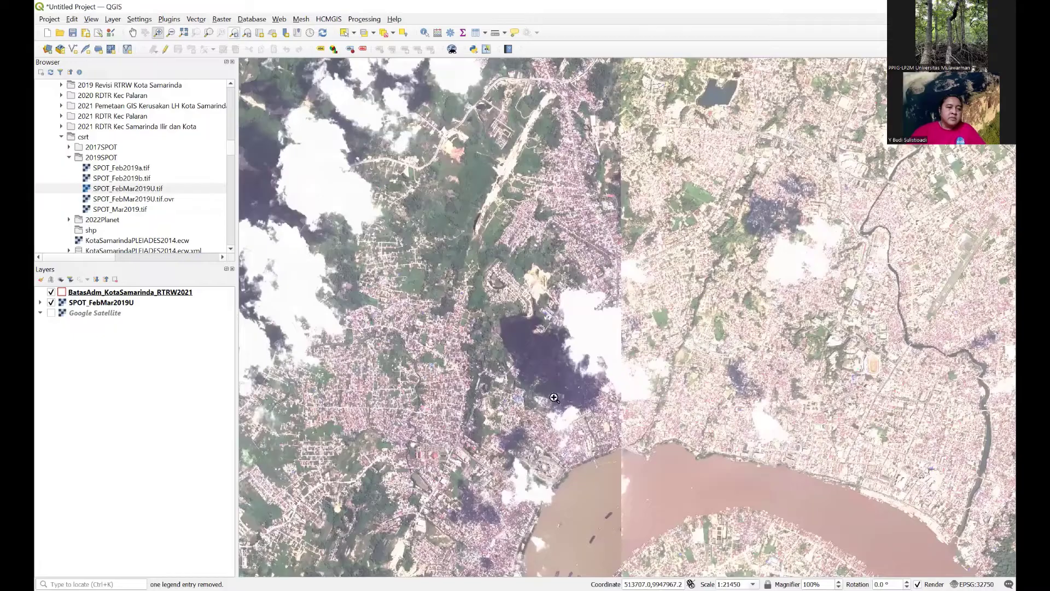
click(133, 32)
drag(571, 443, 560, 350)
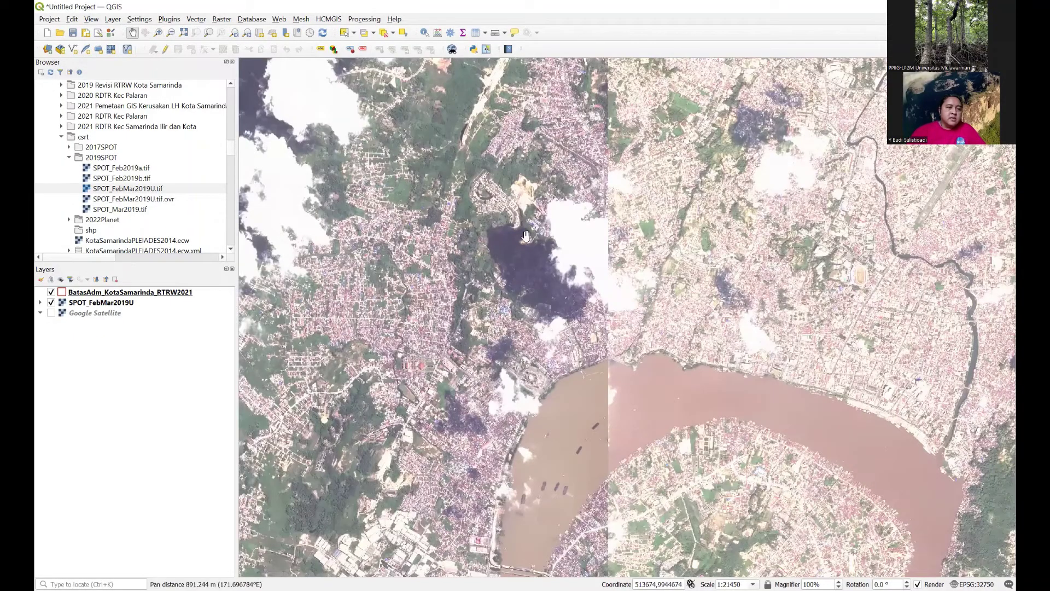
drag(626, 547, 629, 164)
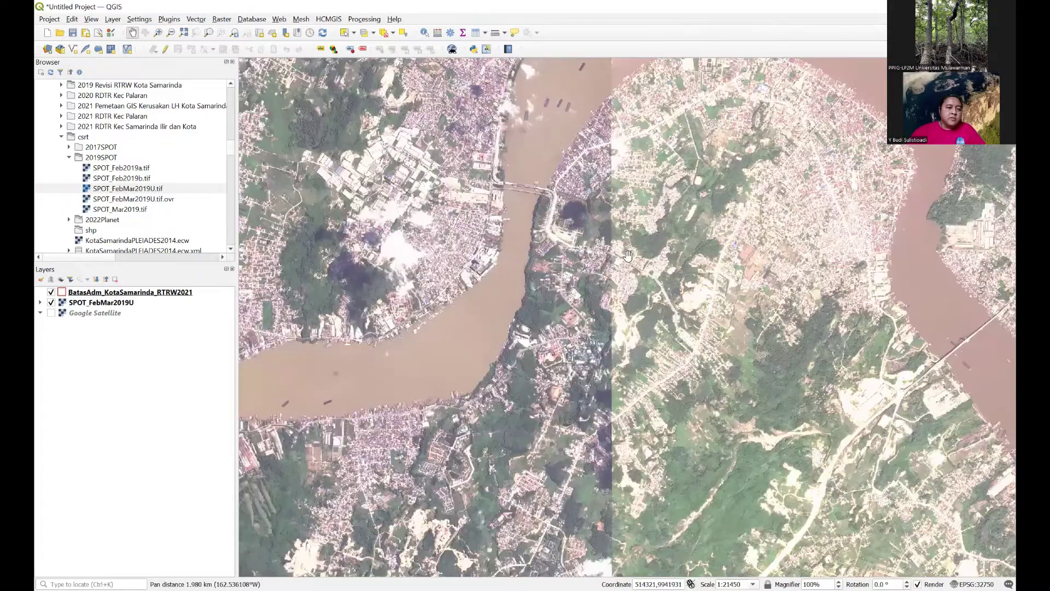
drag(599, 315, 632, 184)
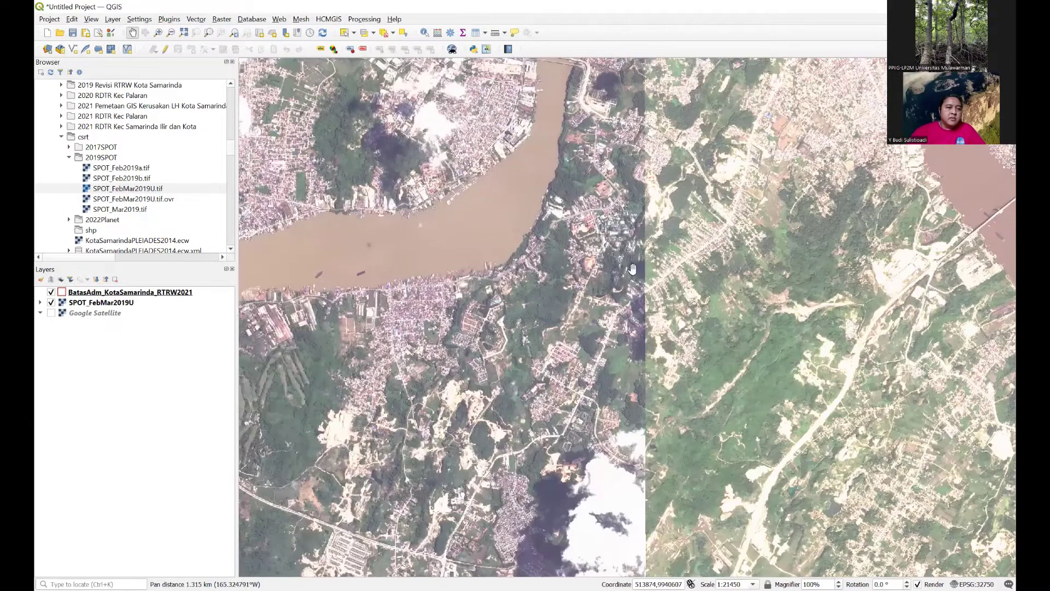
drag(892, 515, 755, 350)
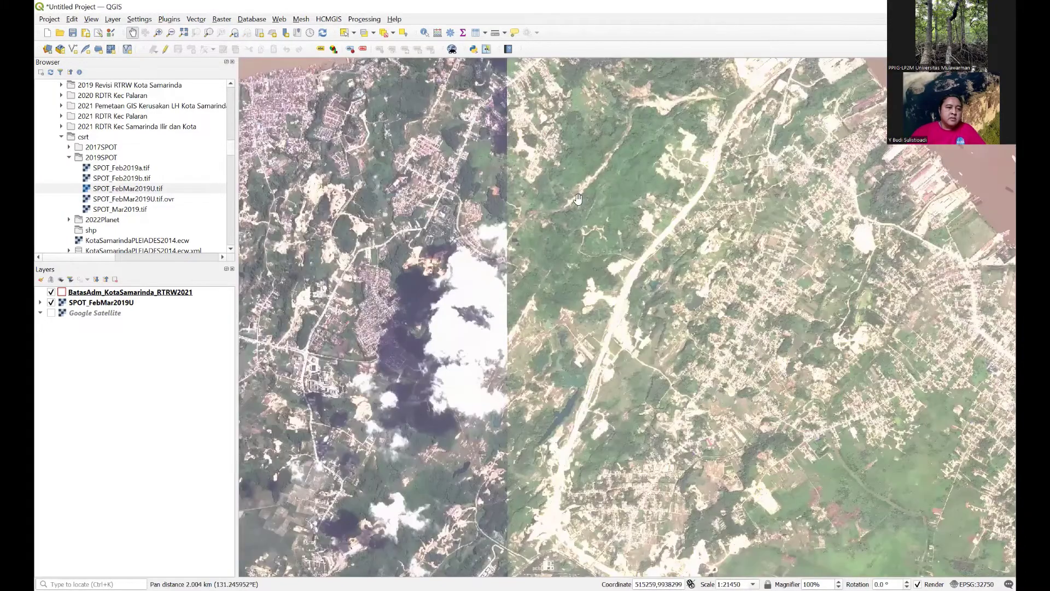
drag(472, 166, 174, 97)
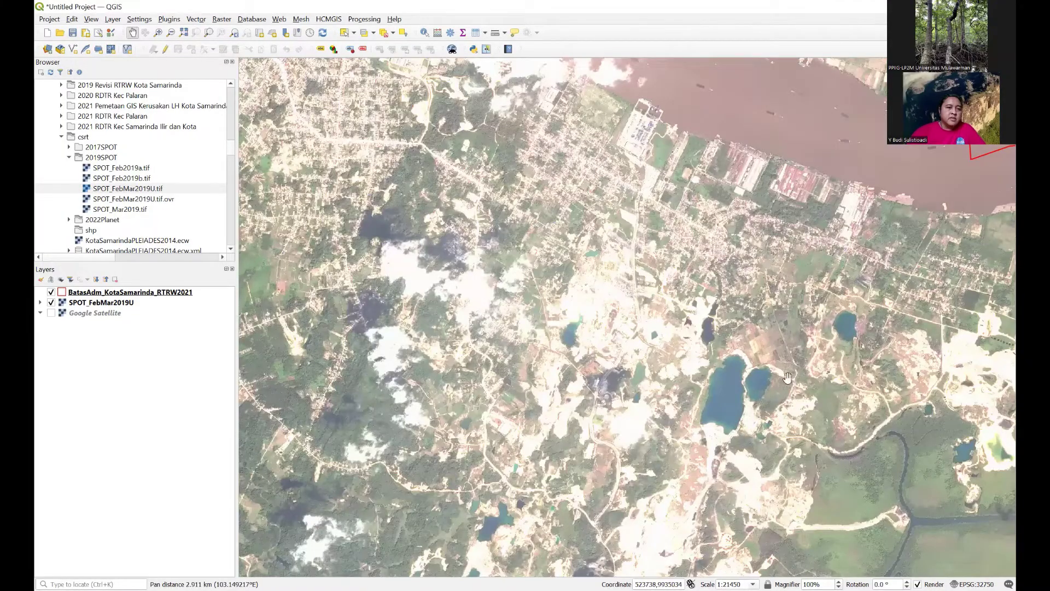
drag(787, 378, 574, 191)
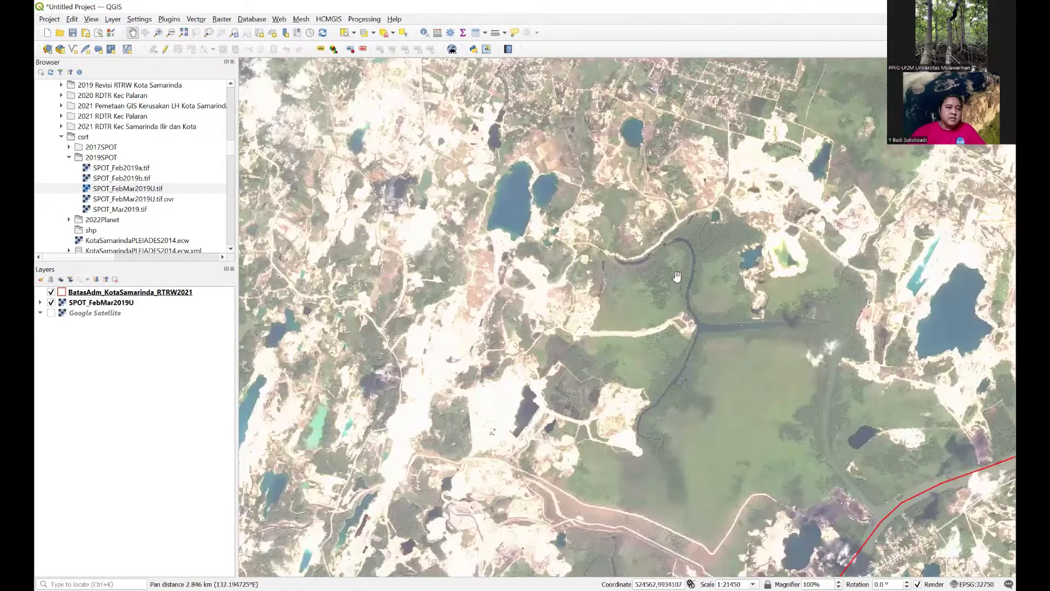
drag(575, 240, 349, 154)
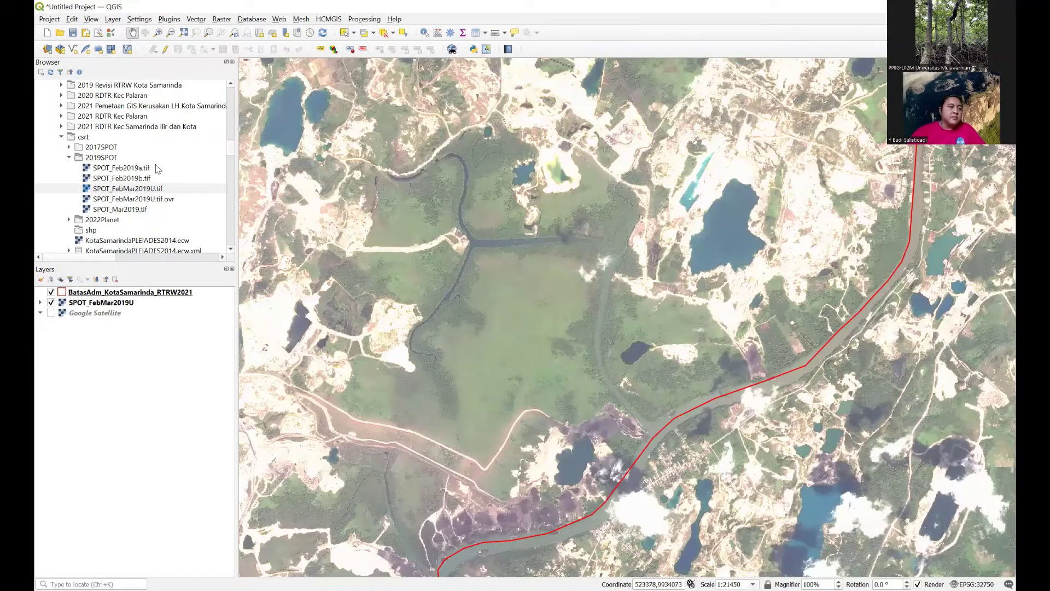
- Fit the map to the extent of the BatasAdm_KotaSamarinda_RTRW2021 layer and set the map scale to 1:250000
right_click(104, 294)
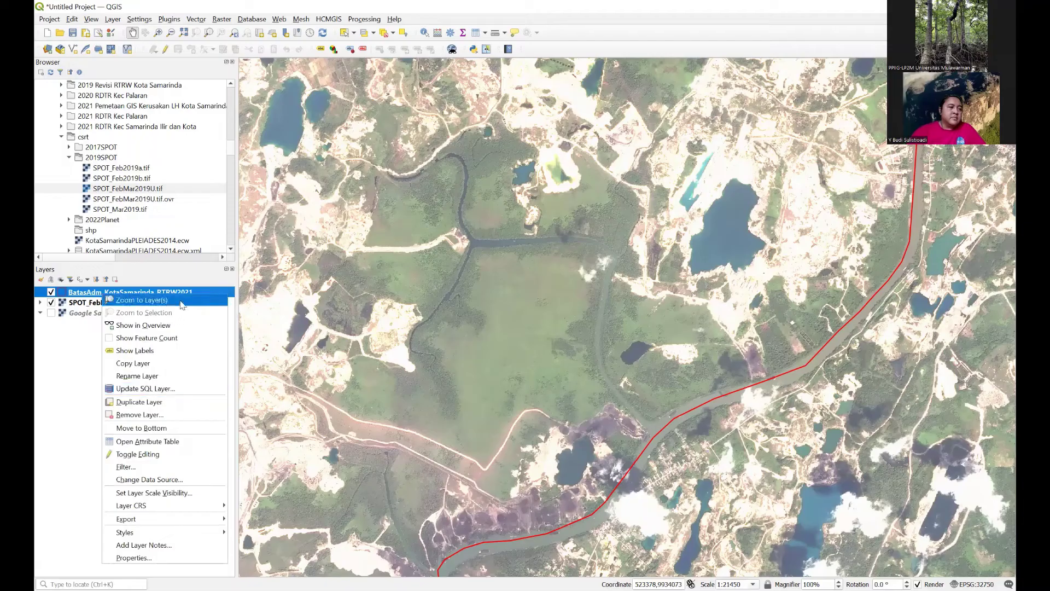
click(142, 301)
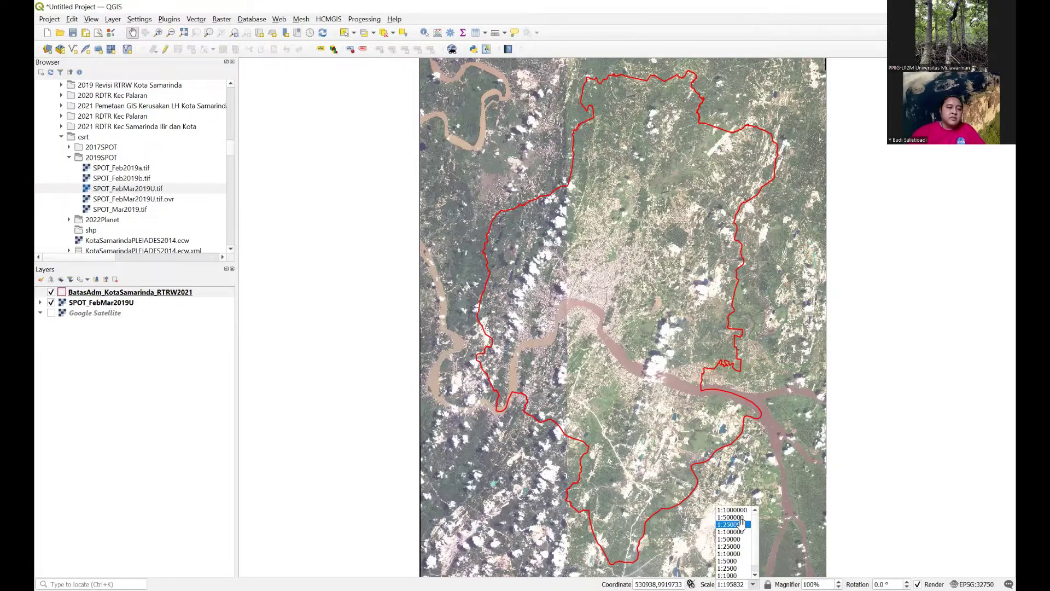
click(741, 524)
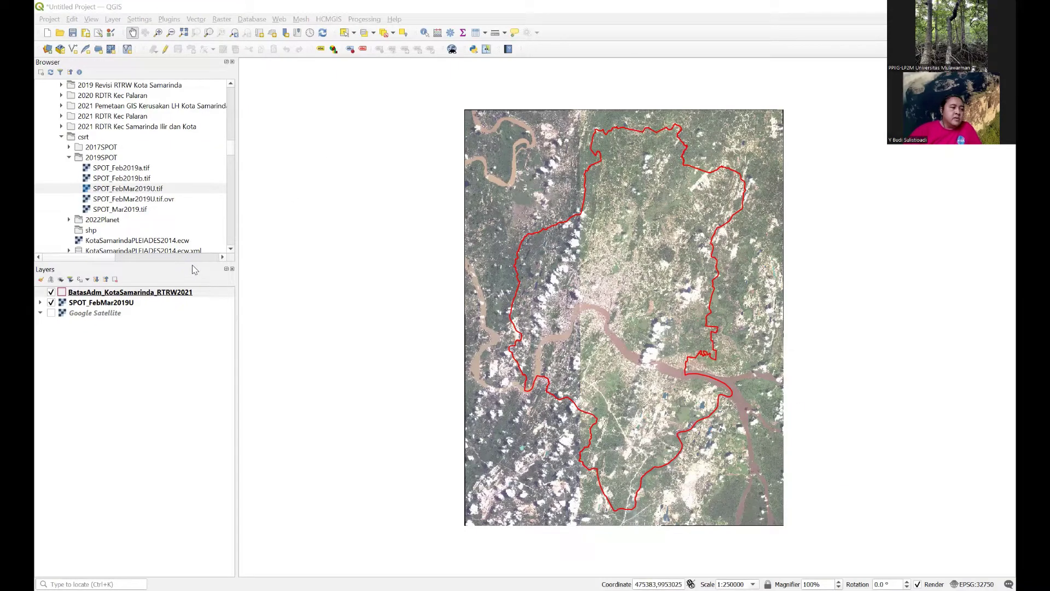
- Start a new shapefile in the csrt folder's shp subfolder and name it BoxSamarinda.shp
click(92, 230)
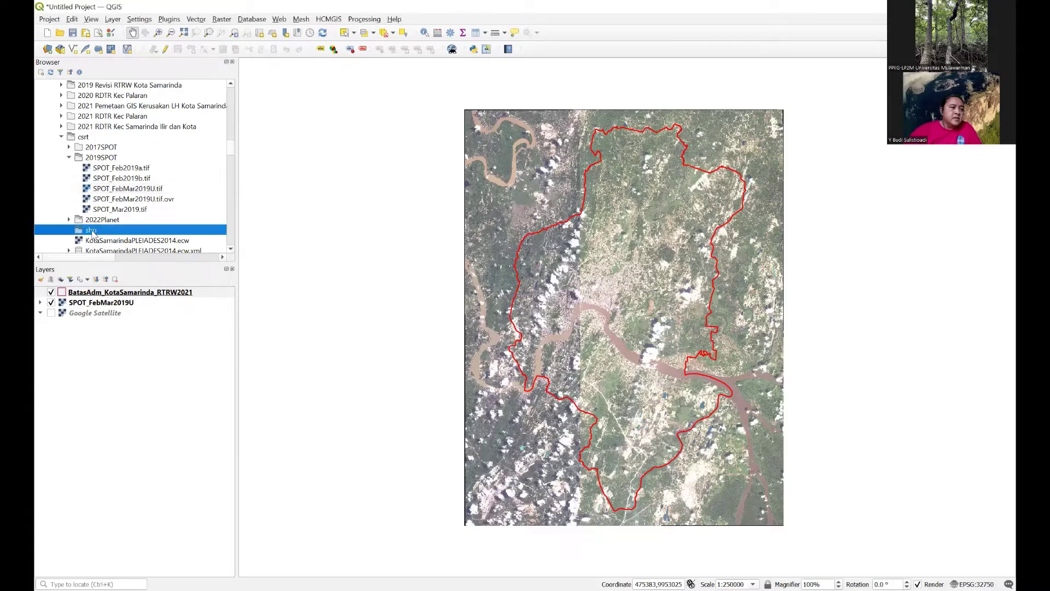
scroll(134, 202, down, 2)
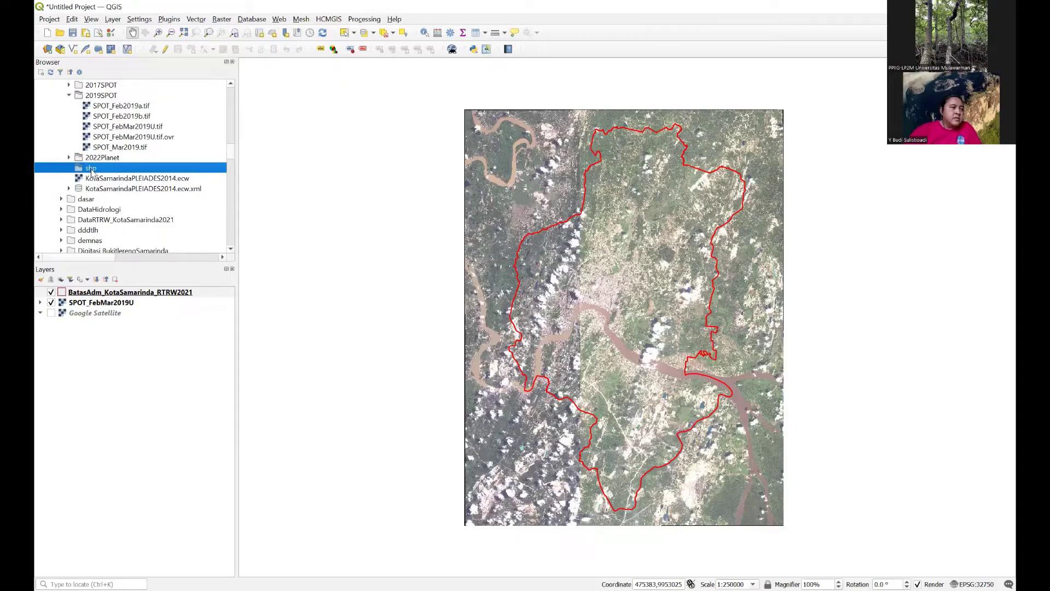
right_click(91, 170)
mouse_move(145, 192)
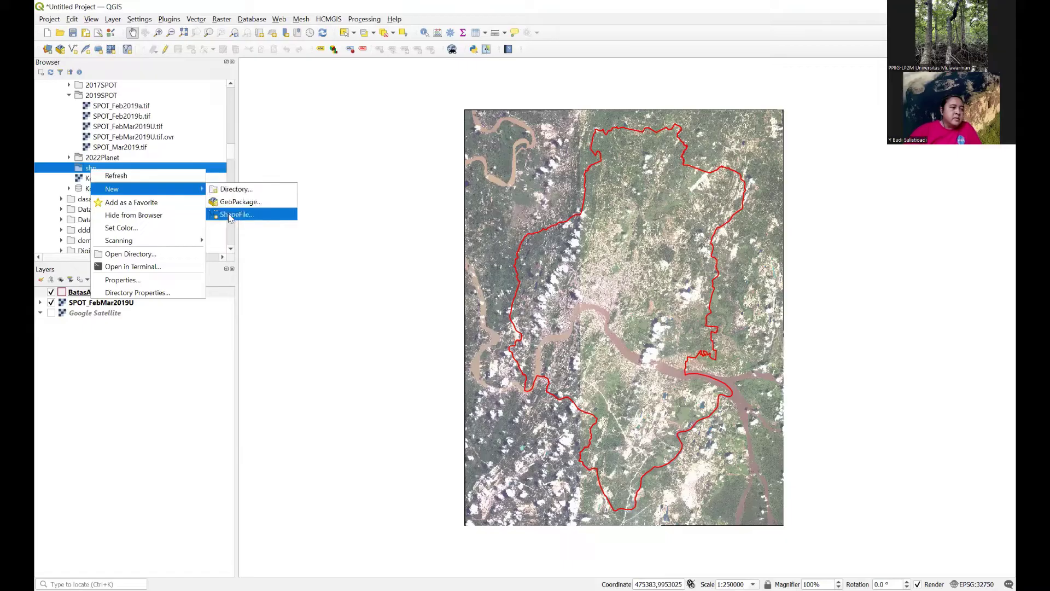
click(293, 218)
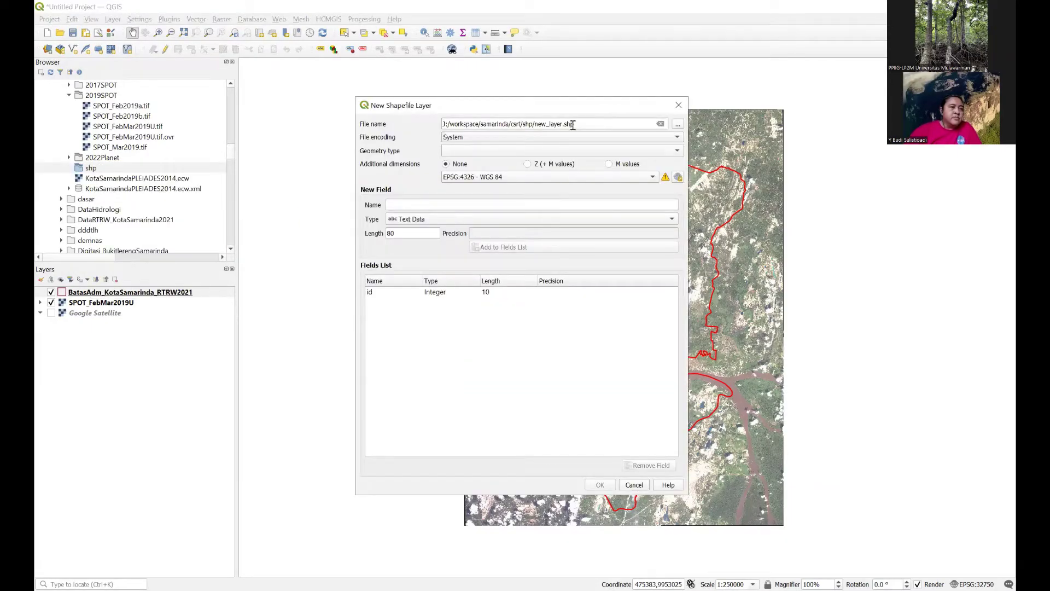
drag(535, 125, 563, 126)
text(BoxSmaal)
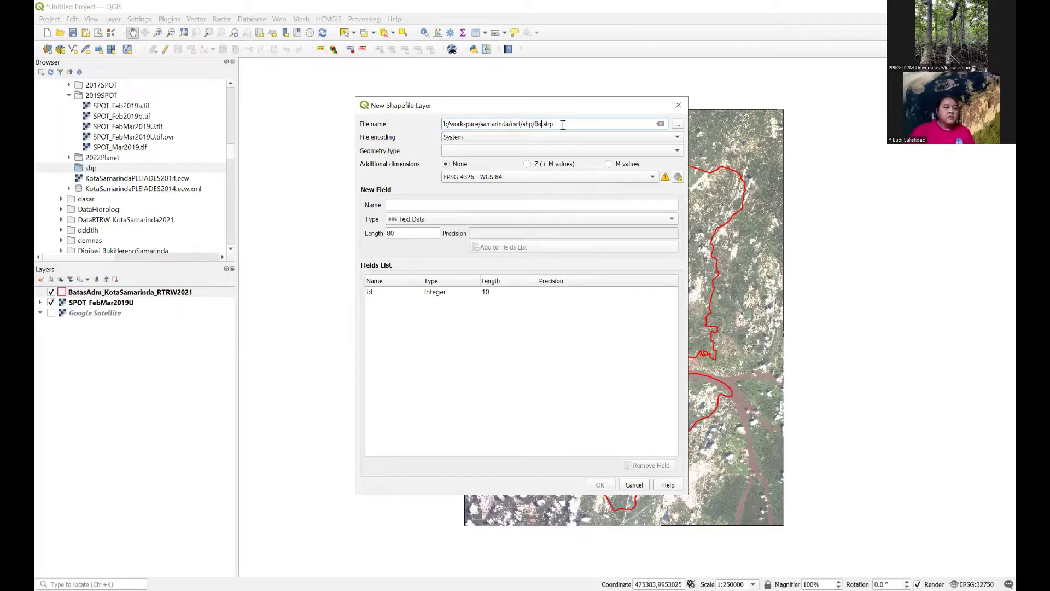
key(BackSpace)
key(BackSpace)
key(BackSpace)
key(BackSpace)
text(amarinda)
- Set the geometry type to Polygon and the CRS to the project's EPSG:32750 - WGS 84 / UTM zone 50S, and create the shapefile
click(678, 152)
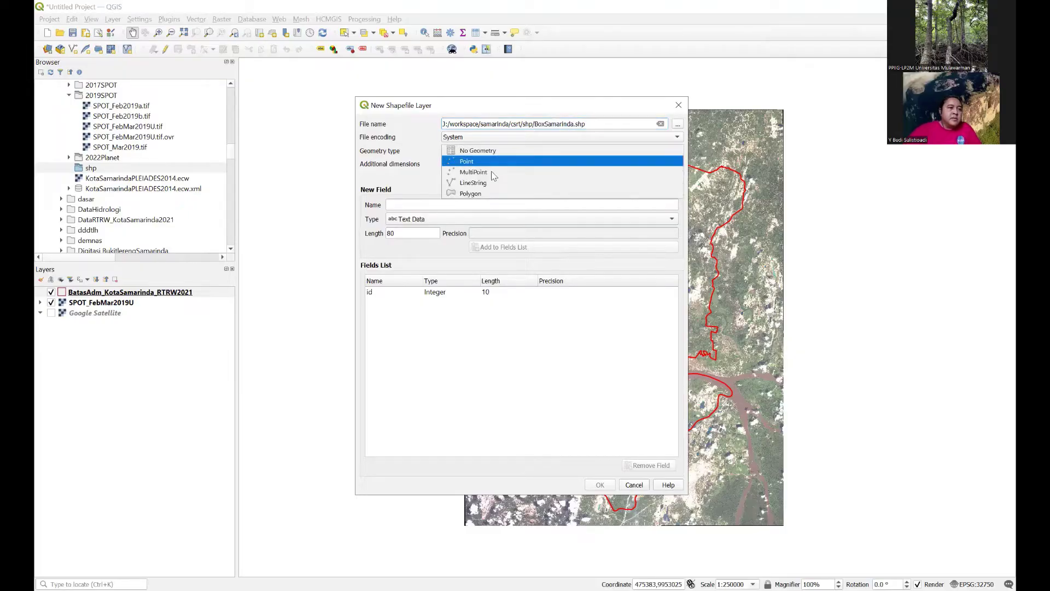
click(471, 194)
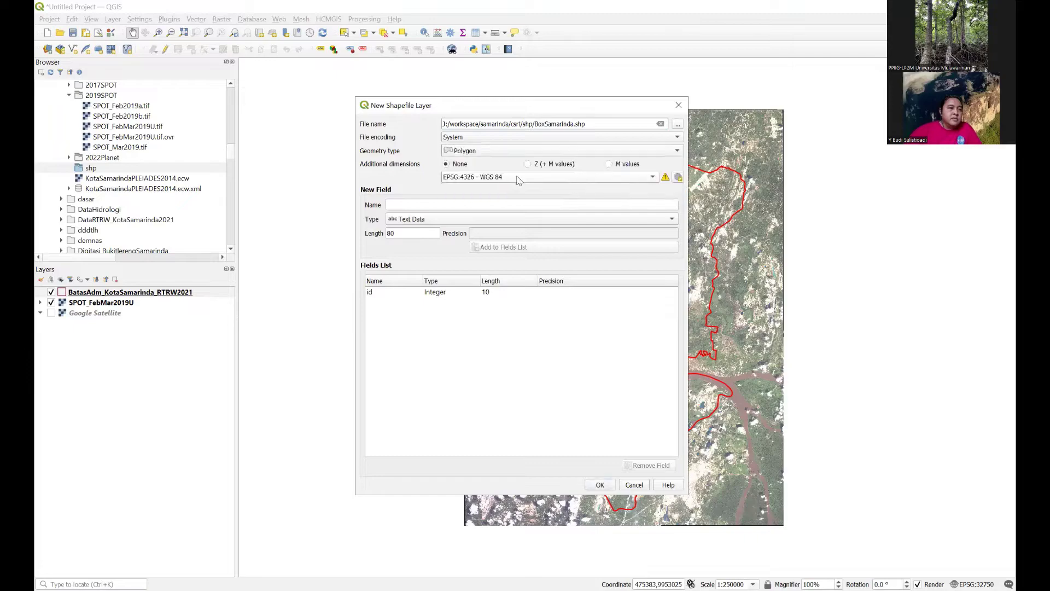
click(655, 178)
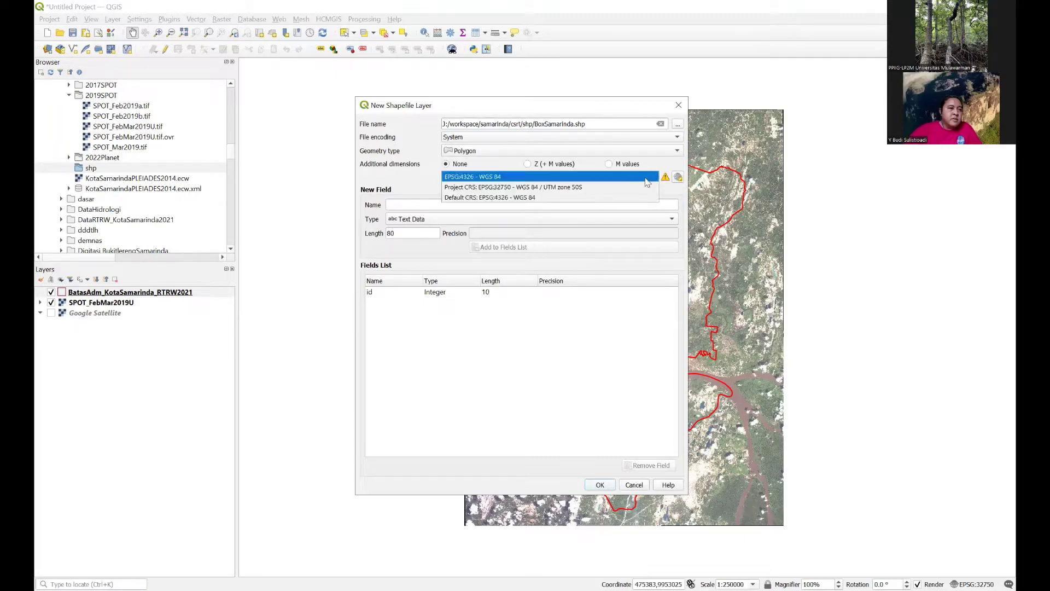
click(576, 189)
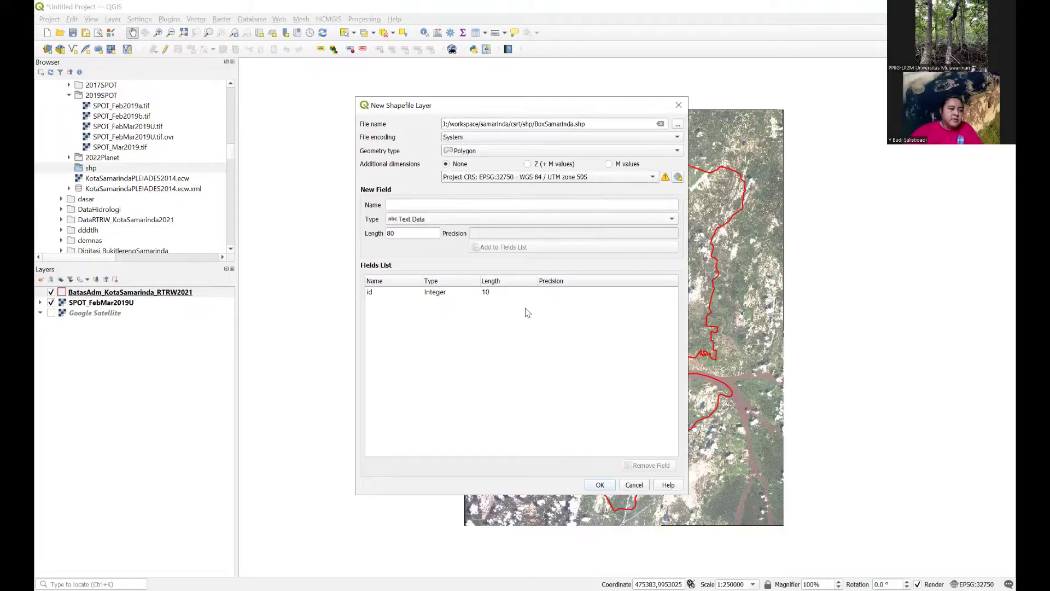
click(601, 485)
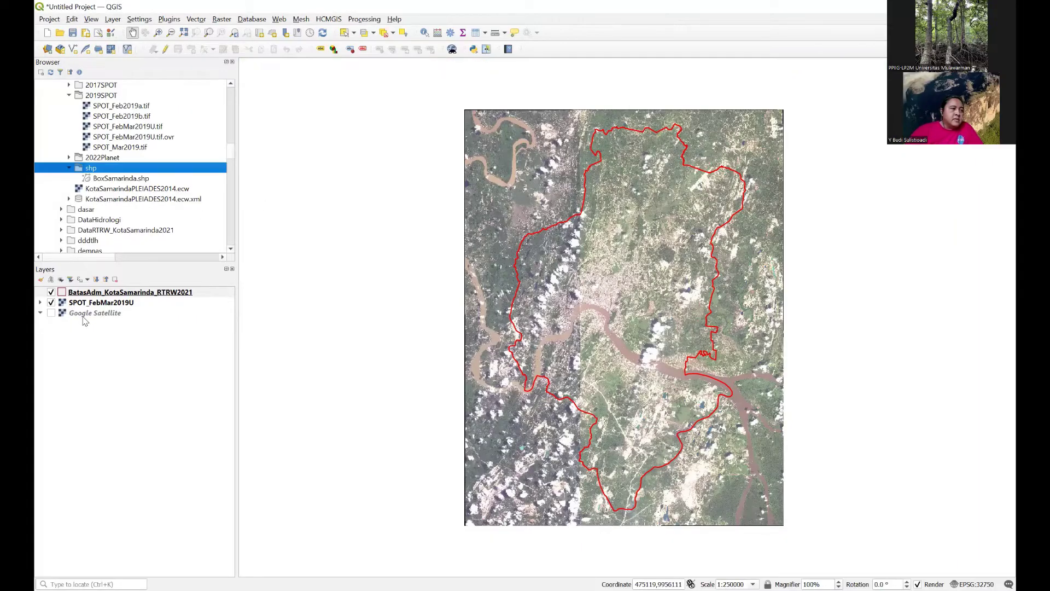
- Add BoxSamarinda.shp to the project's layers and turn on editing for it
click(117, 180)
drag(100, 323, 101, 322)
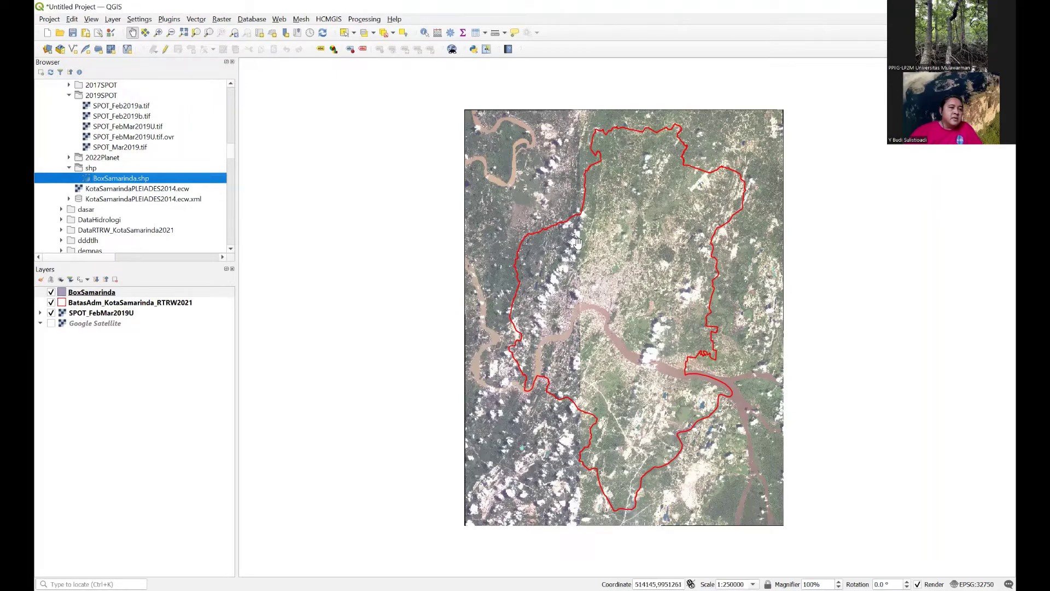
right_click(80, 296)
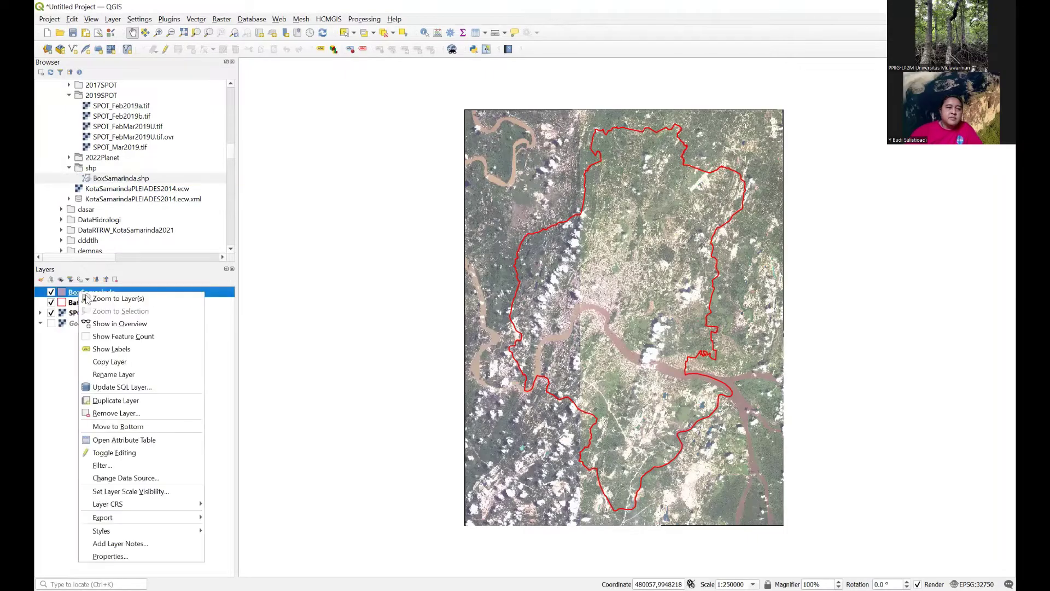
click(127, 456)
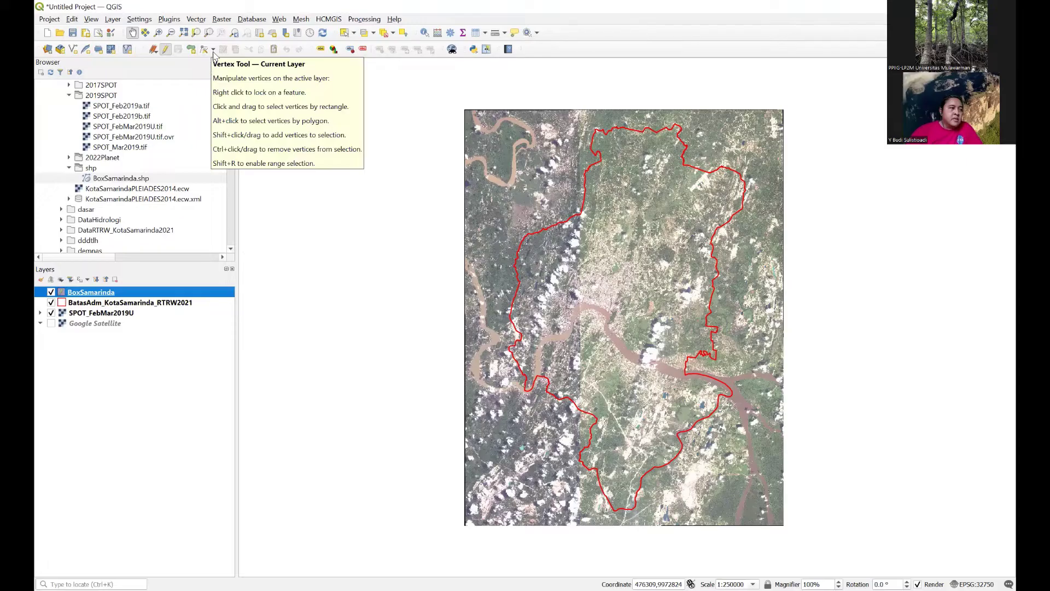
click(153, 51)
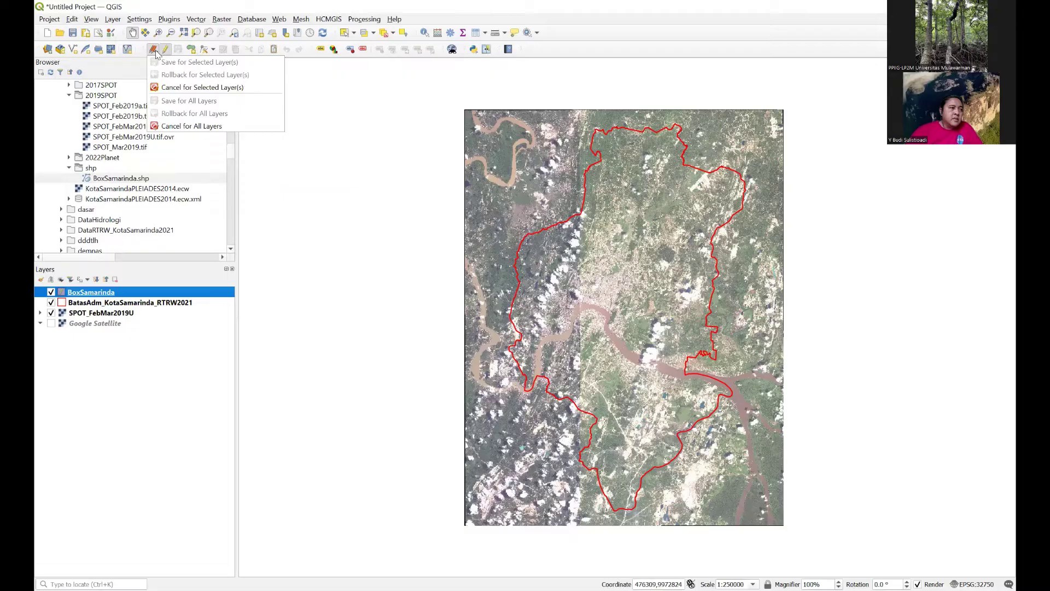
click(250, 190)
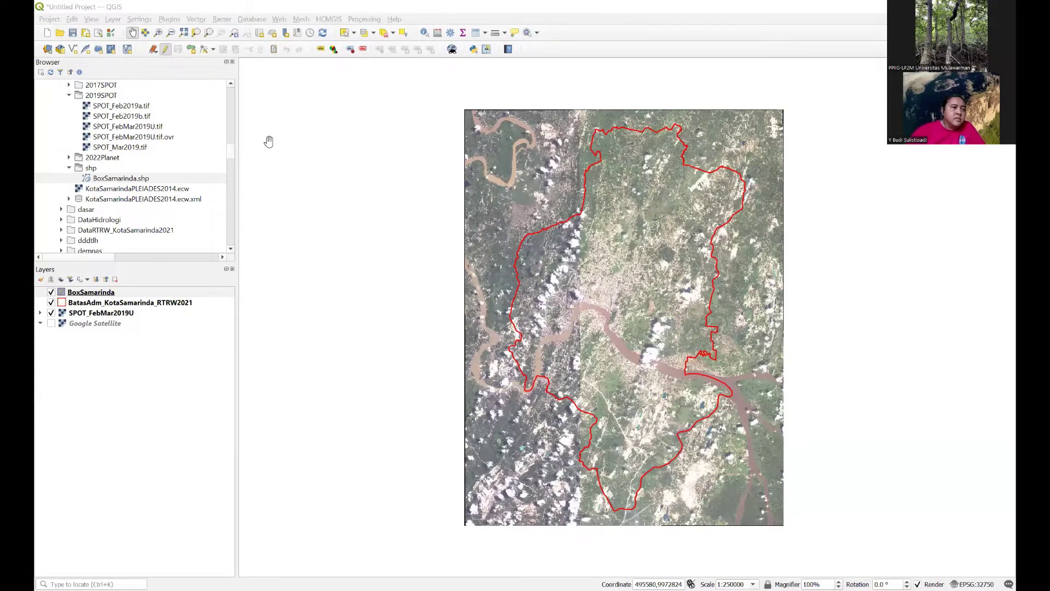
- Digitize a rectangular polygon in the BoxSamarinda layer through the SPOT image's four corners, leave its id empty, and save the layer edits
click(77, 296)
click(195, 53)
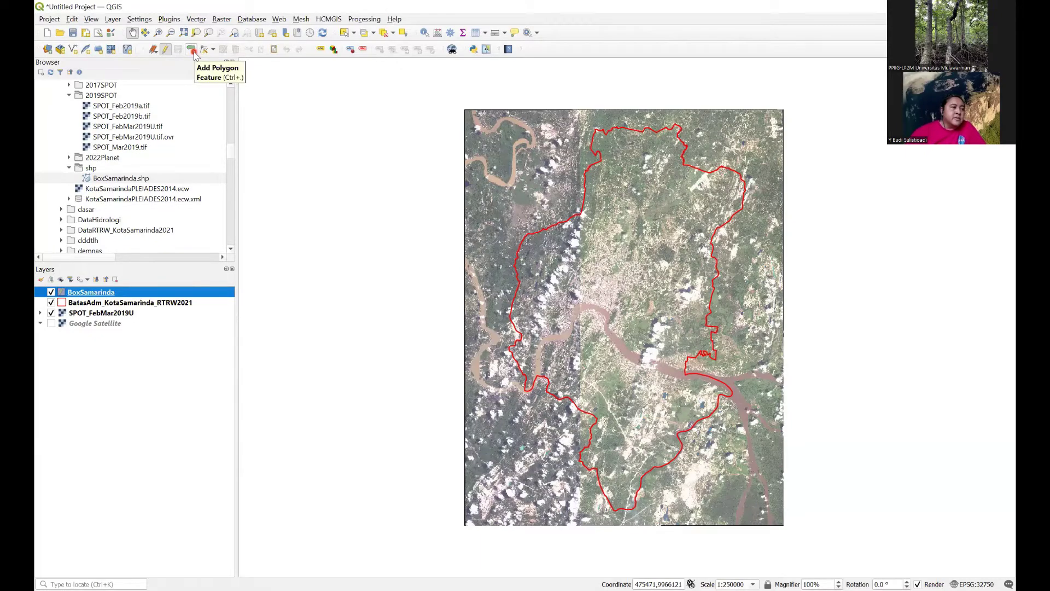
click(193, 50)
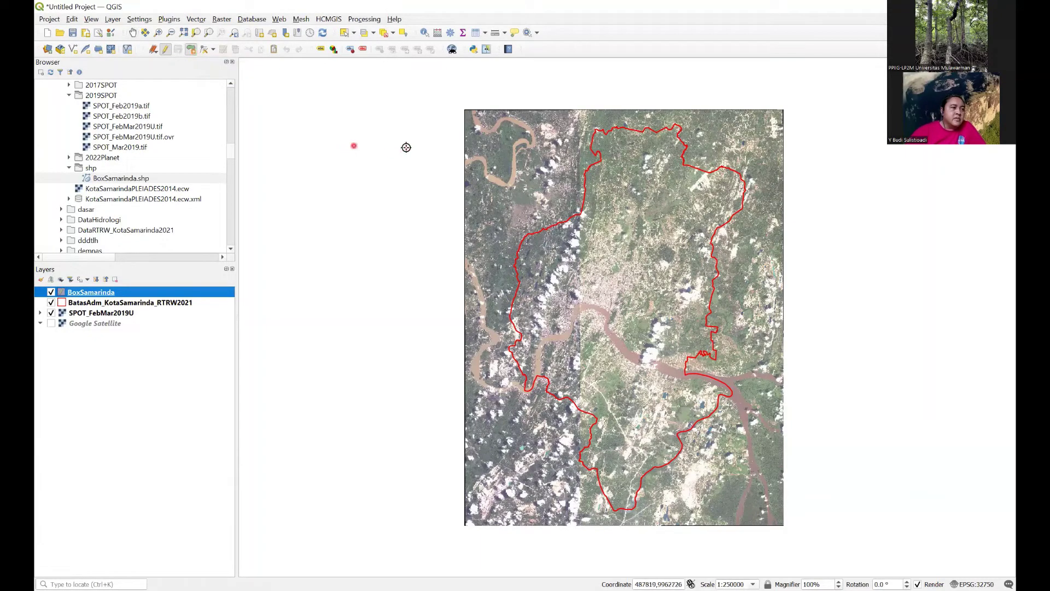
click(466, 110)
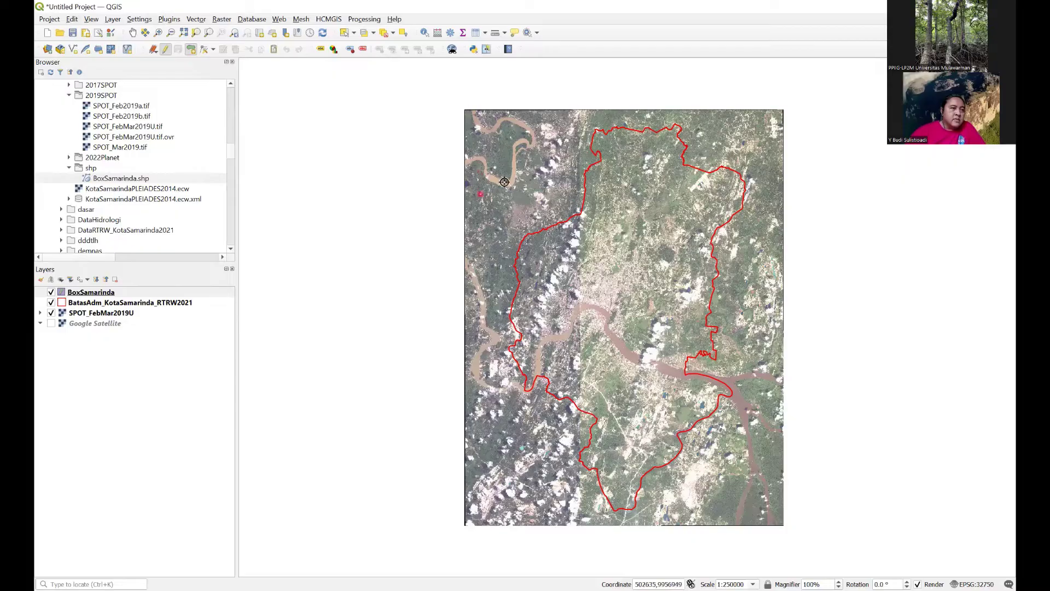
click(783, 111)
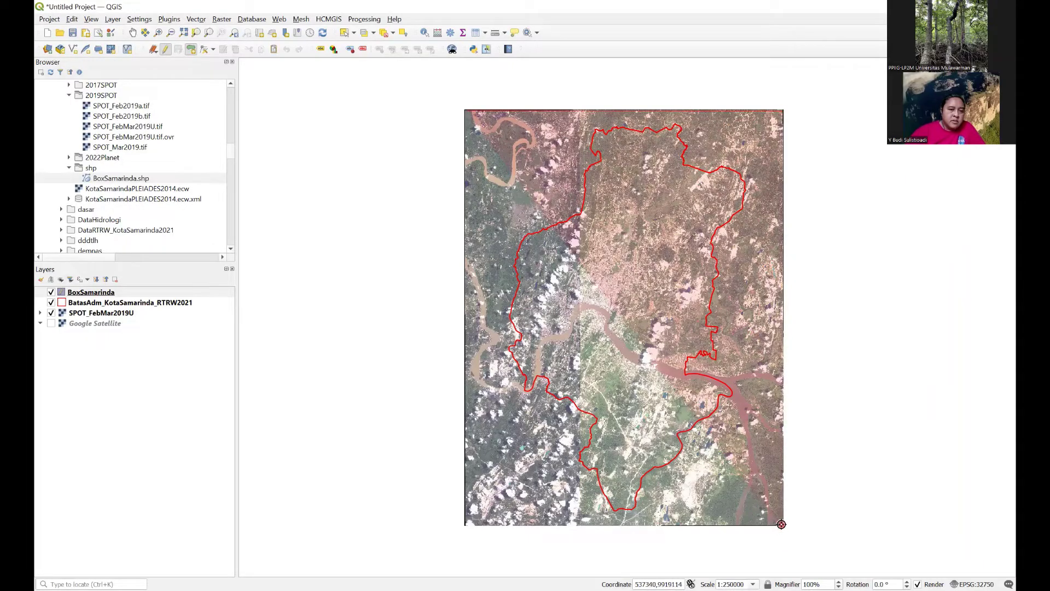
click(782, 523)
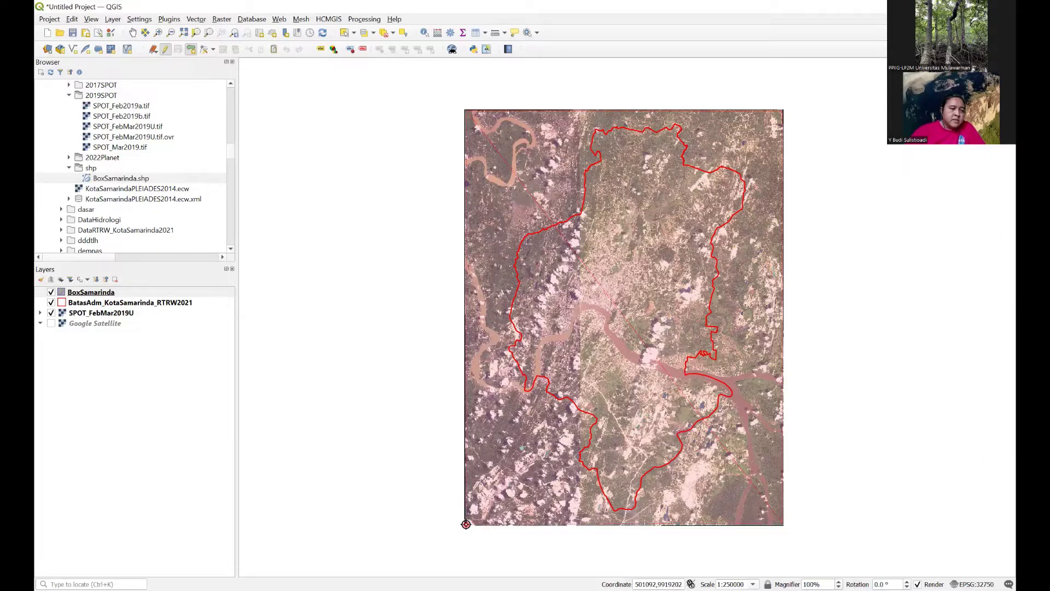
click(465, 524)
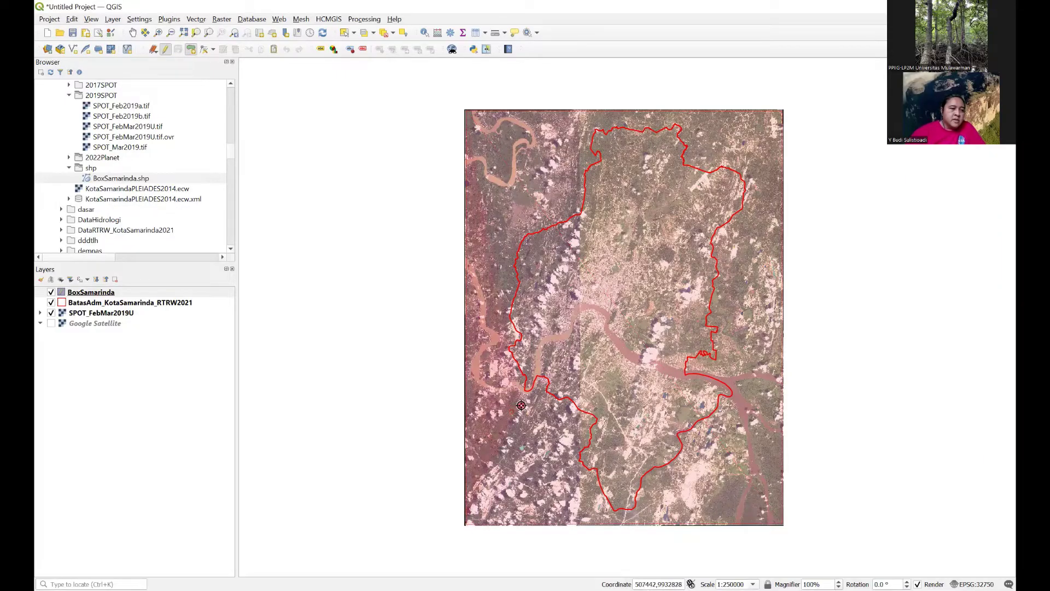
right_click(541, 364)
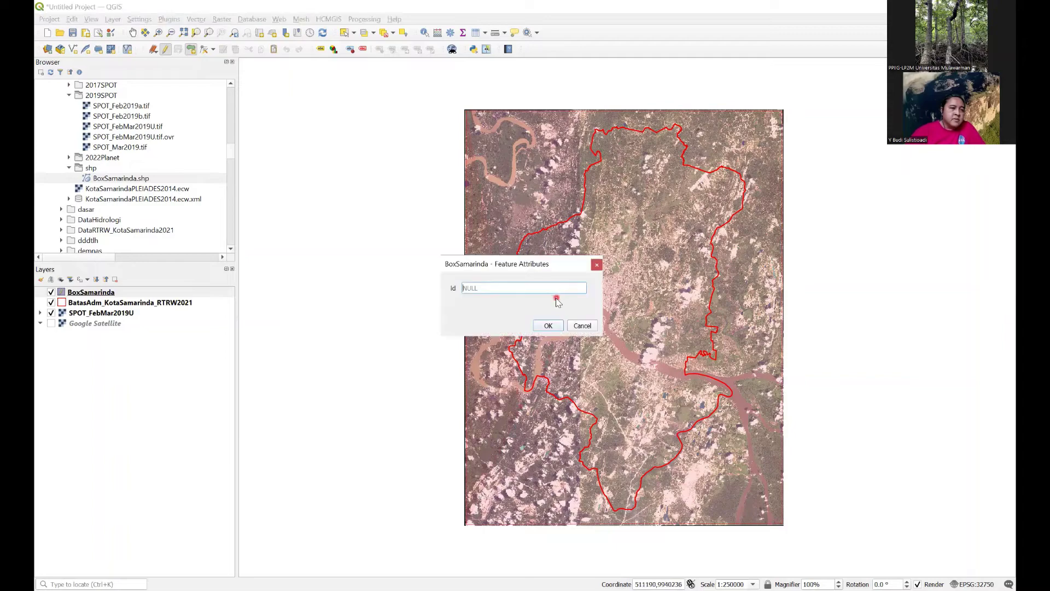
click(548, 326)
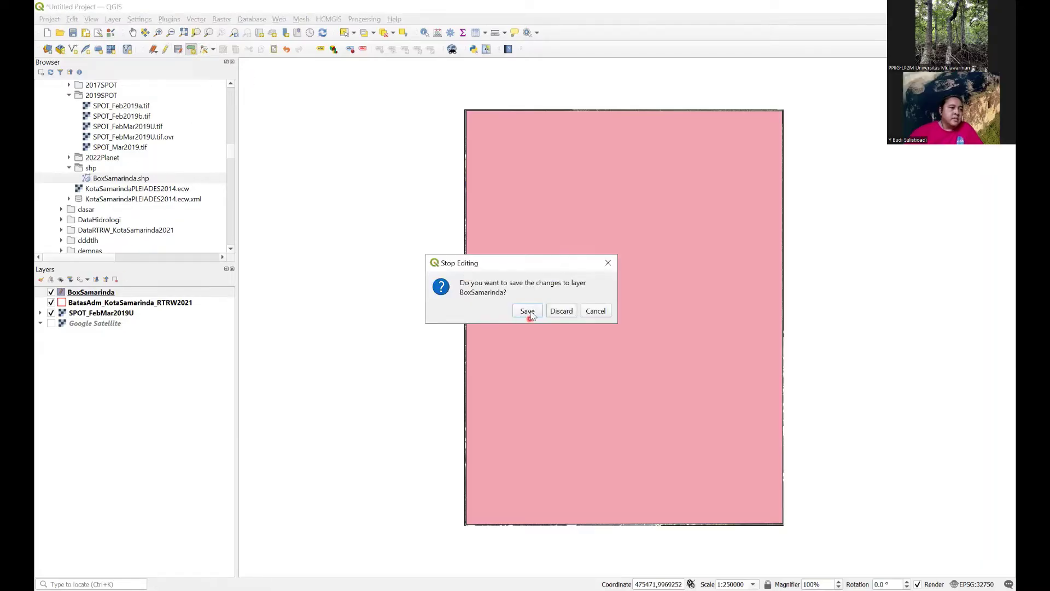
click(528, 311)
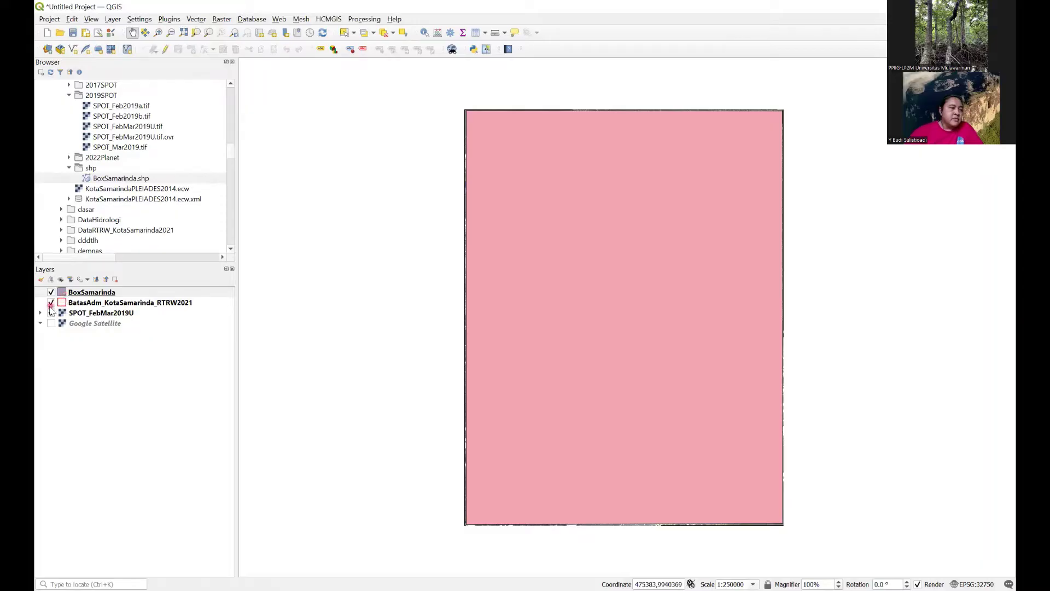
- Style the BoxSamarinda layer with a transparent fill and yellow stroke, keeping the BatasAdm_KotaSamarinda_RTRW2021 layer hidden only while restyling
click(51, 303)
double_click(62, 296)
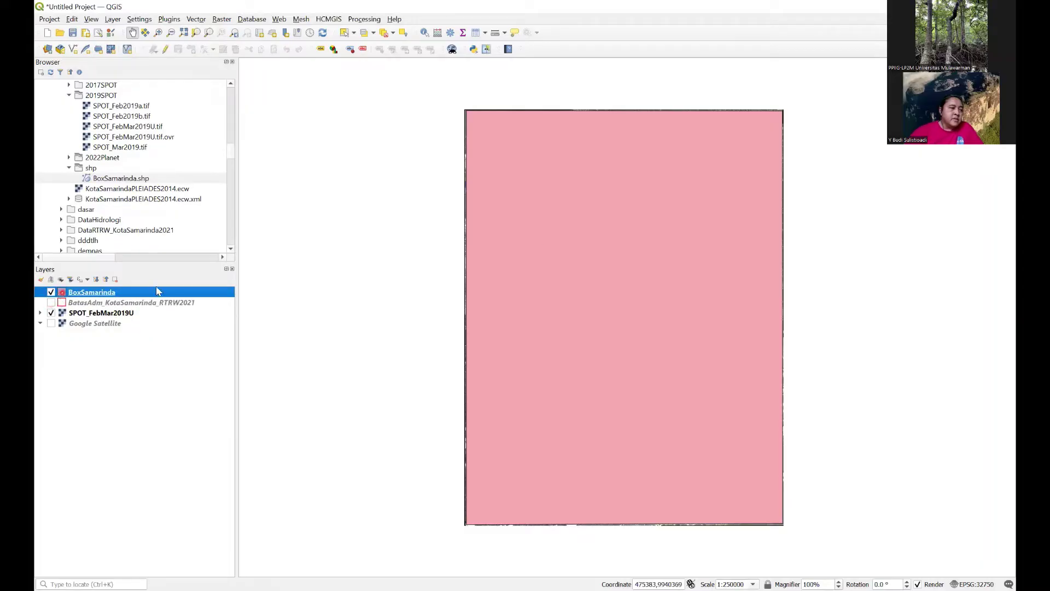
click(479, 162)
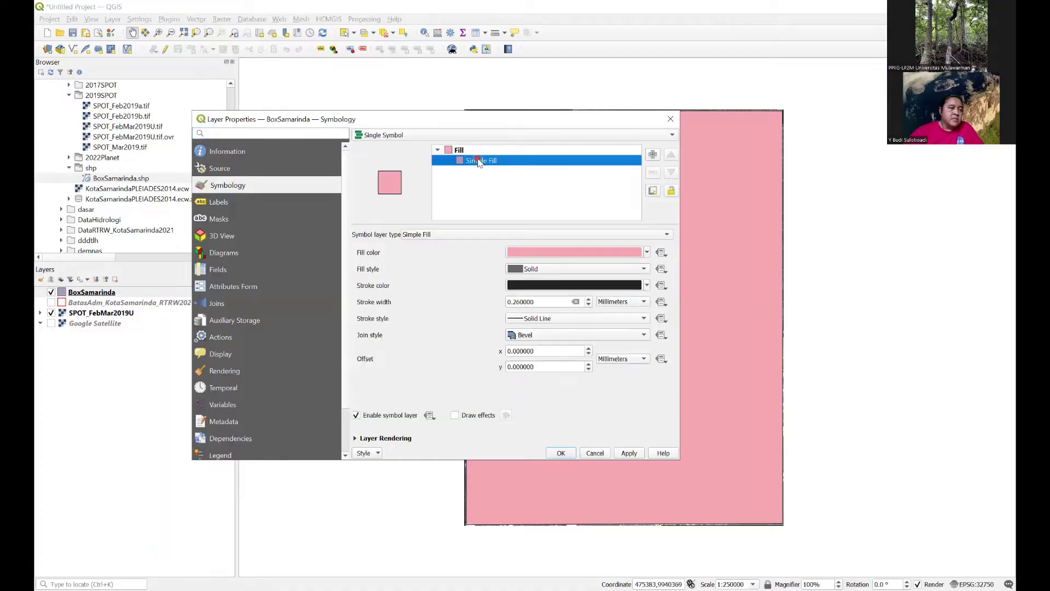
click(647, 252)
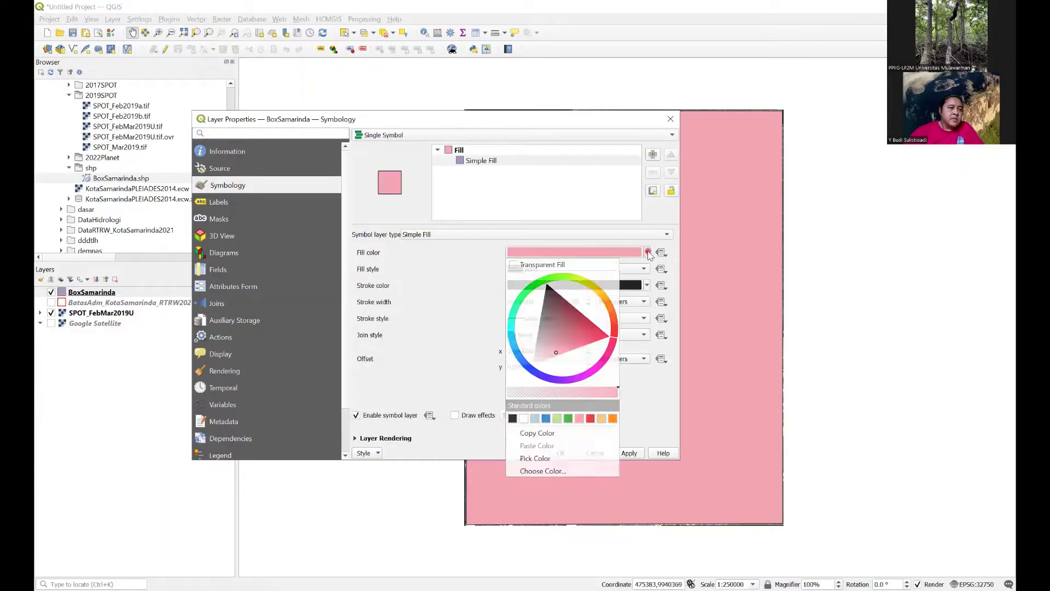
click(559, 265)
click(647, 285)
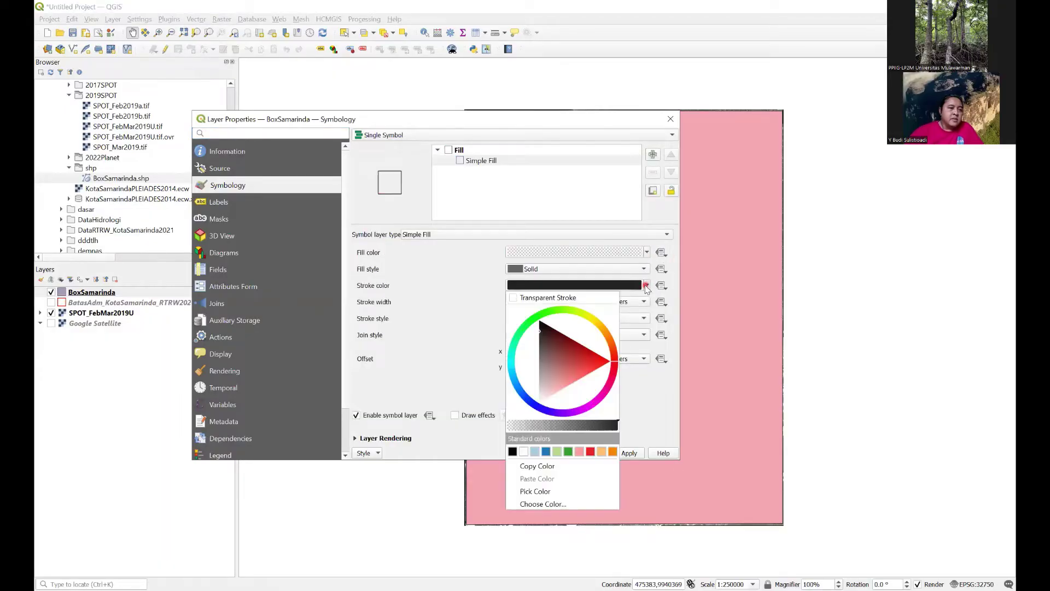
mouse_move(554, 339)
mouse_down()
mouse_move(611, 366)
mouse_move(592, 316)
mouse_up()
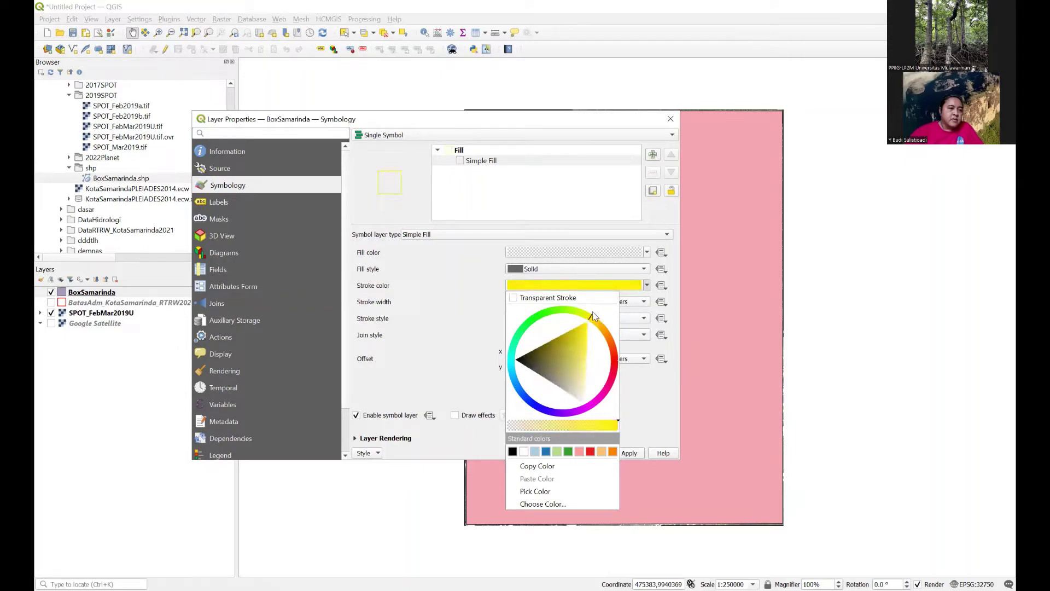
click(629, 418)
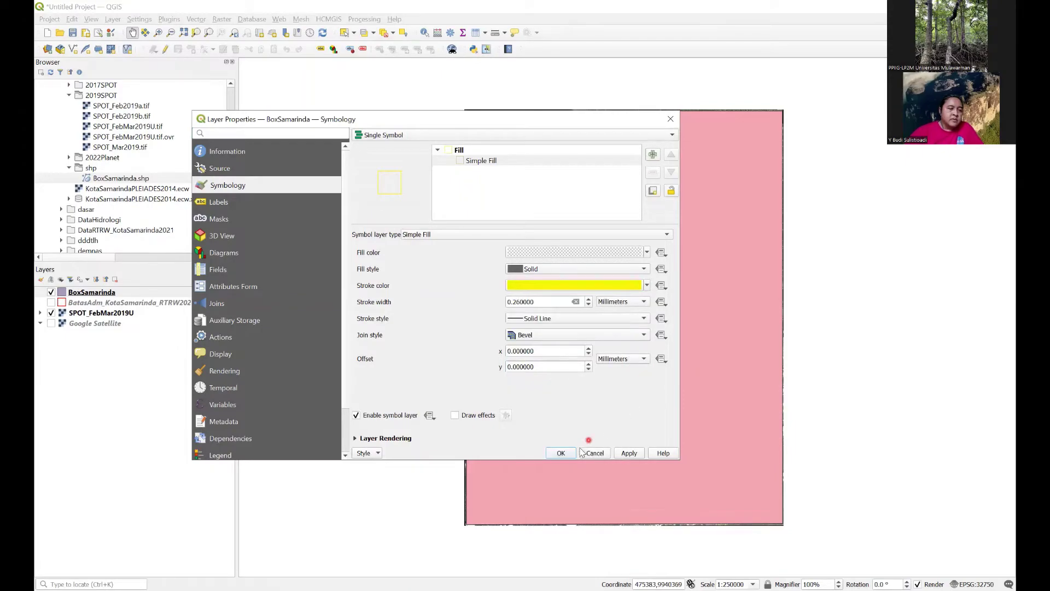
click(569, 457)
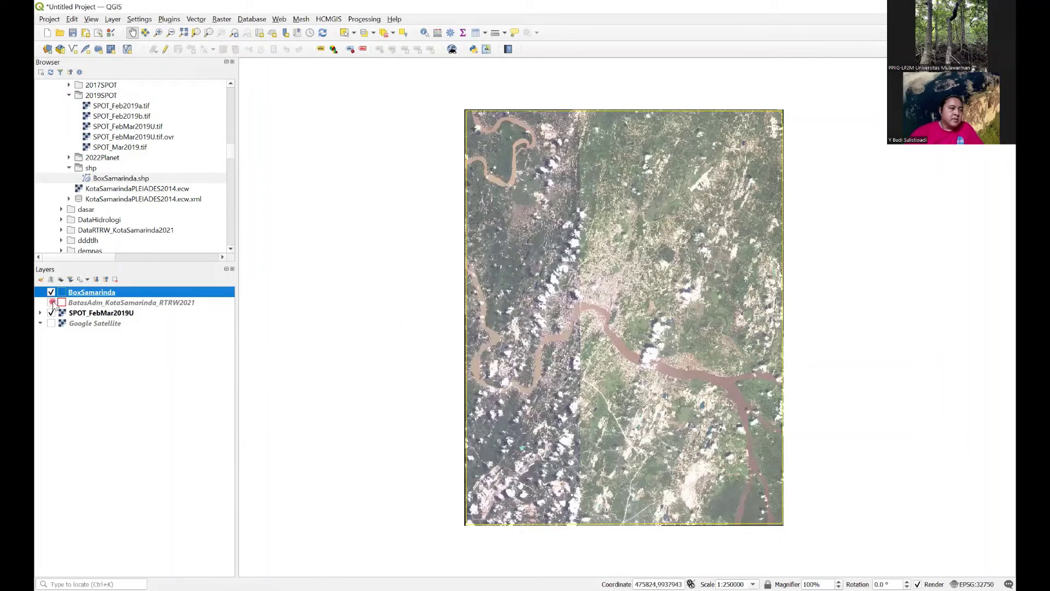
click(51, 302)
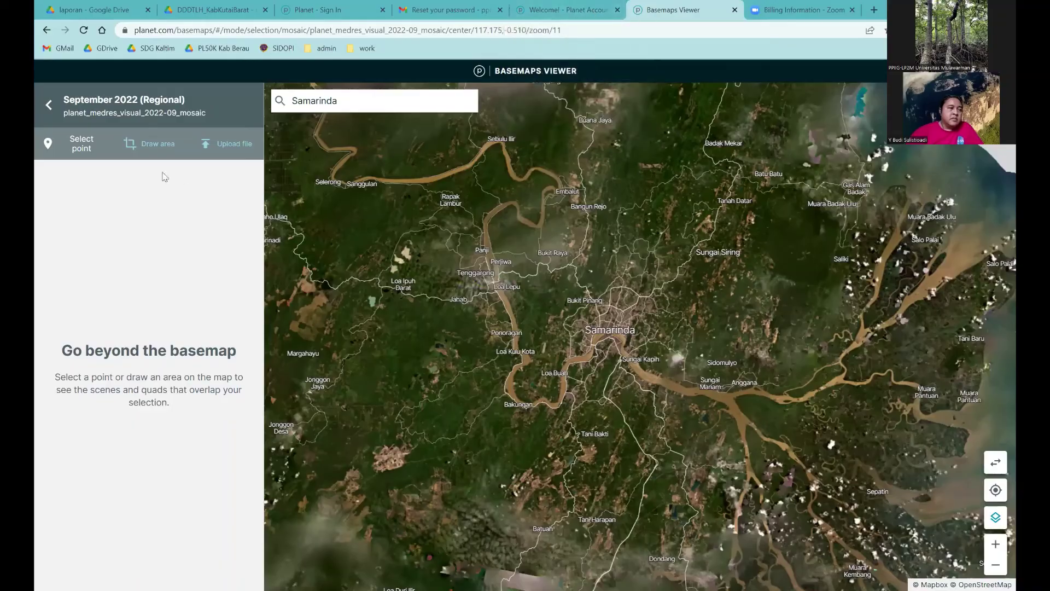
- Switch to the Planet account dashboard in the browser and open the Basemaps Viewer in a new tab
click(49, 105)
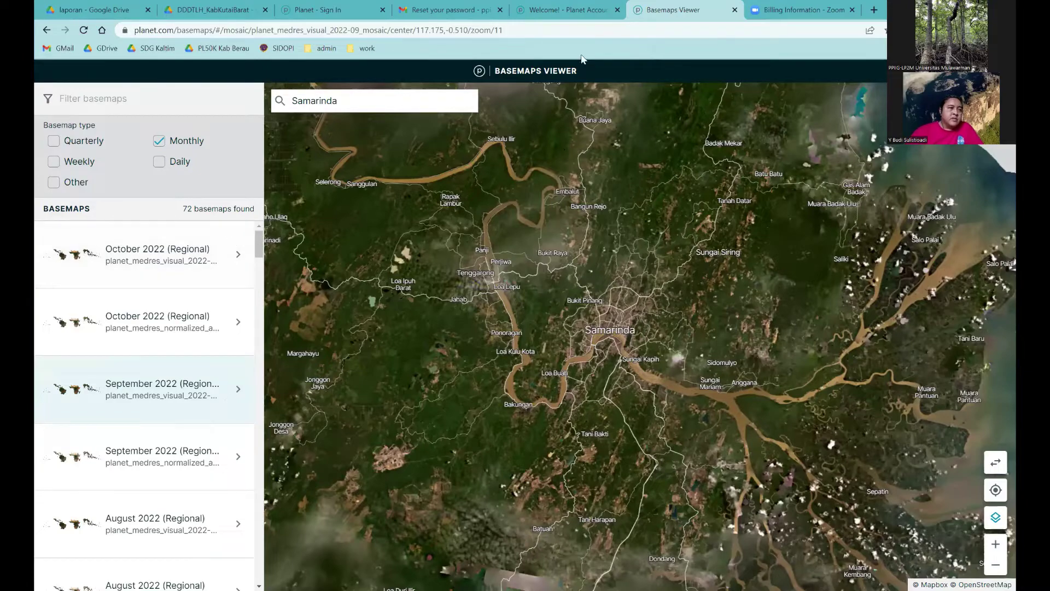
click(569, 12)
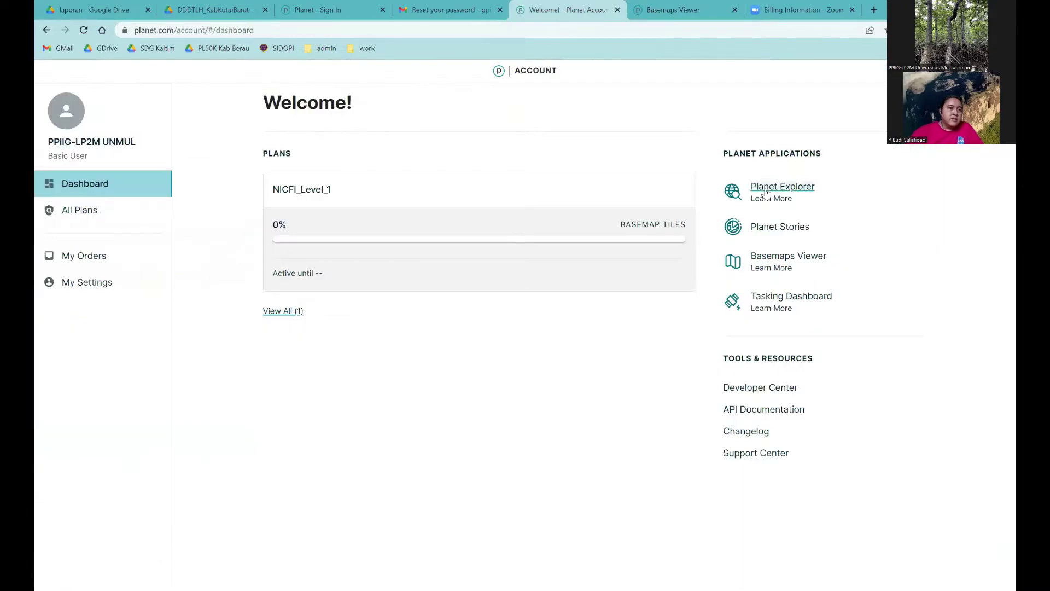
right_click(783, 261)
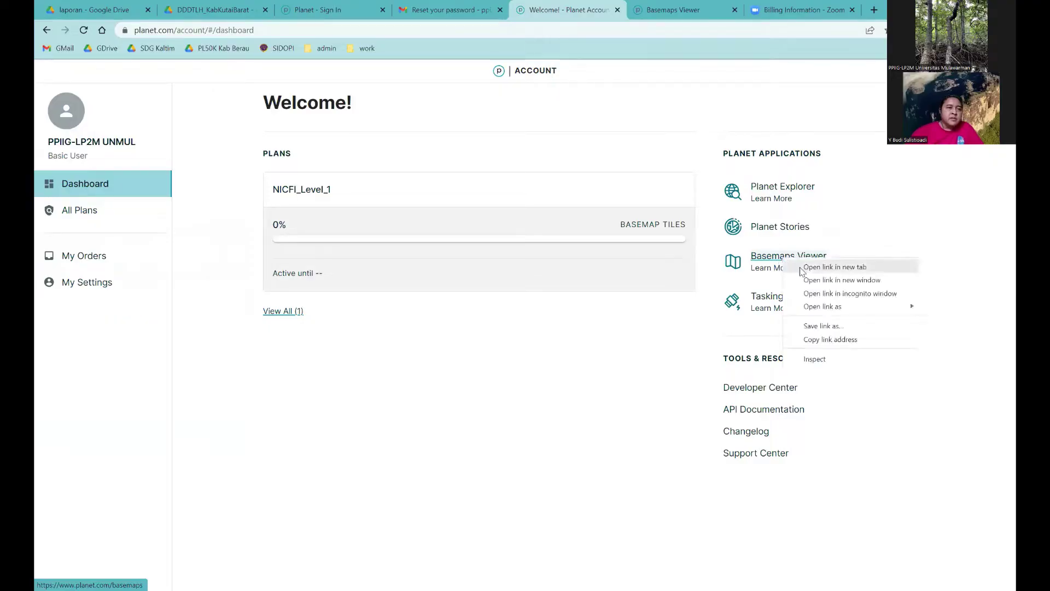
click(835, 267)
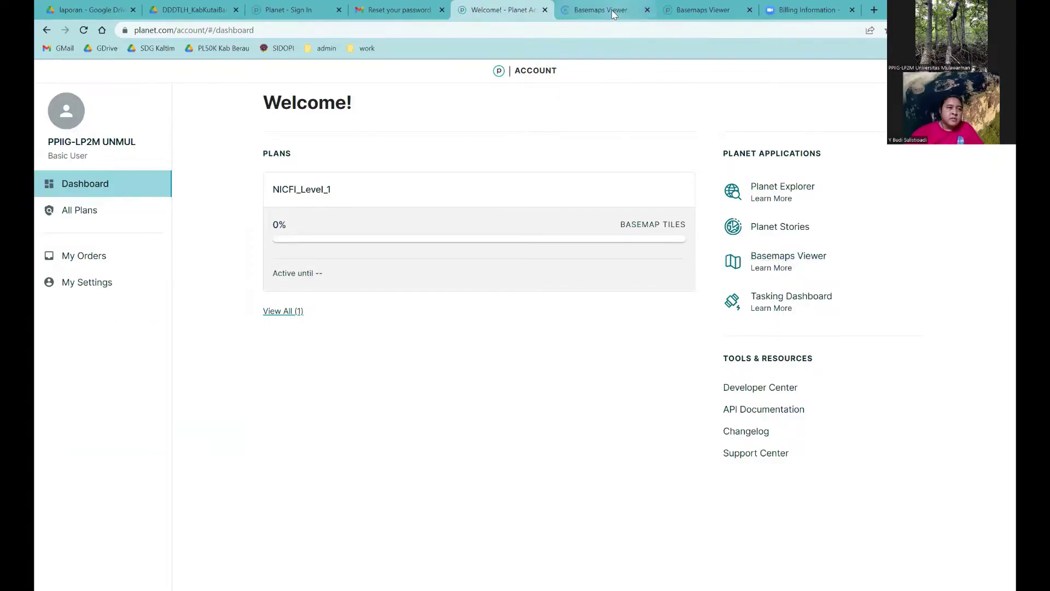
click(613, 12)
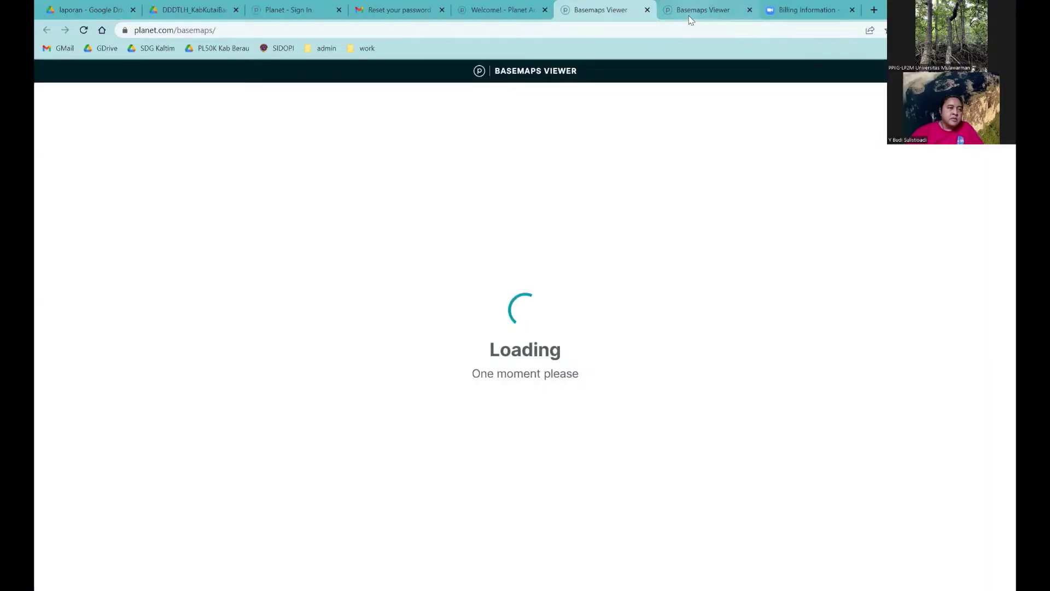
mouse_move(692, 22)
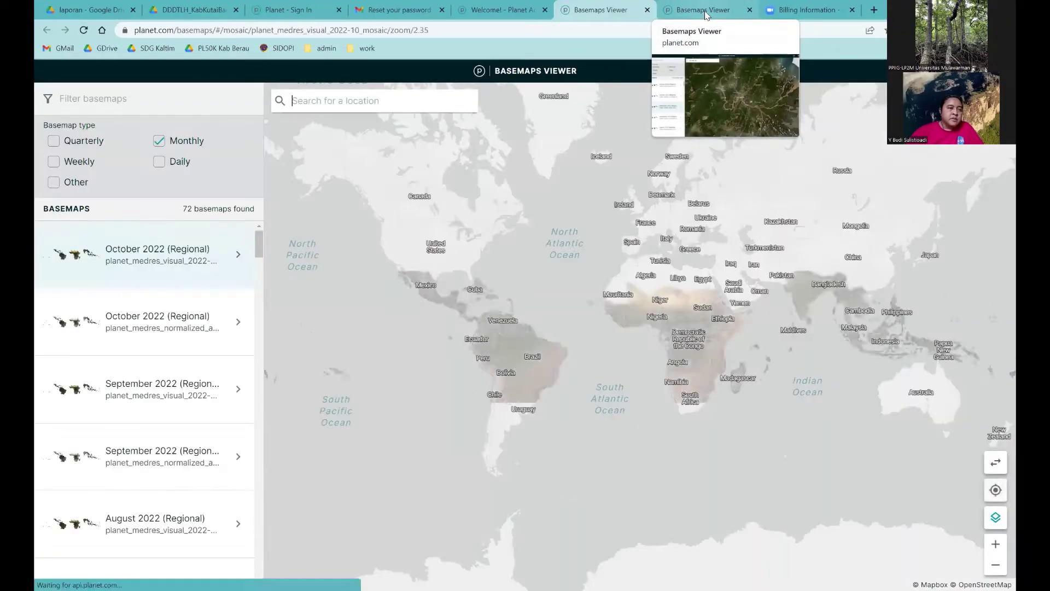
- Search the basemap for Samarinda, Kalimantan Timur, Indonesia, and zoom out to level 11
click(354, 105)
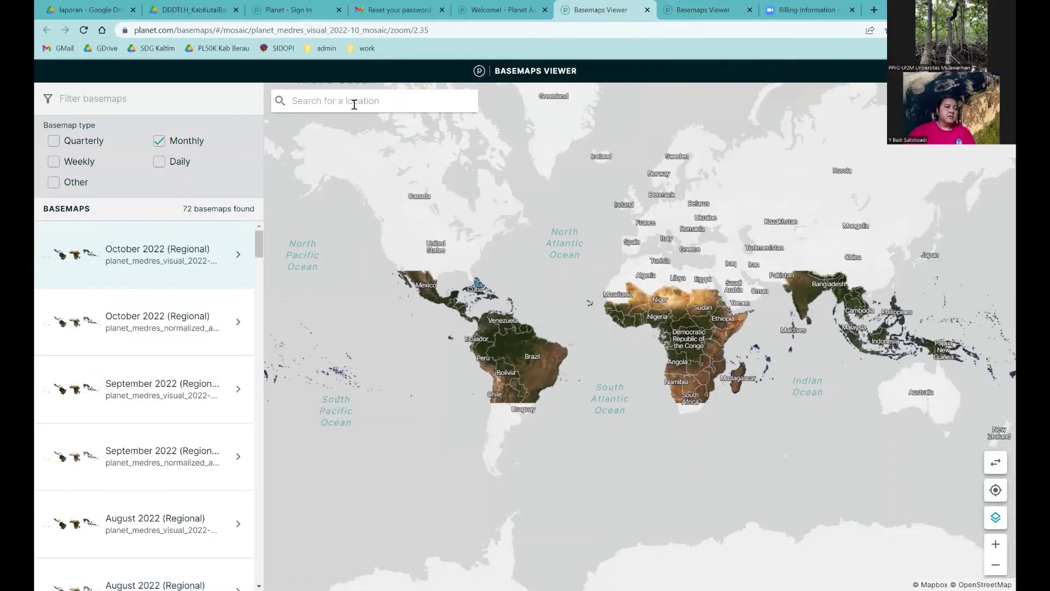
text(samarinda)
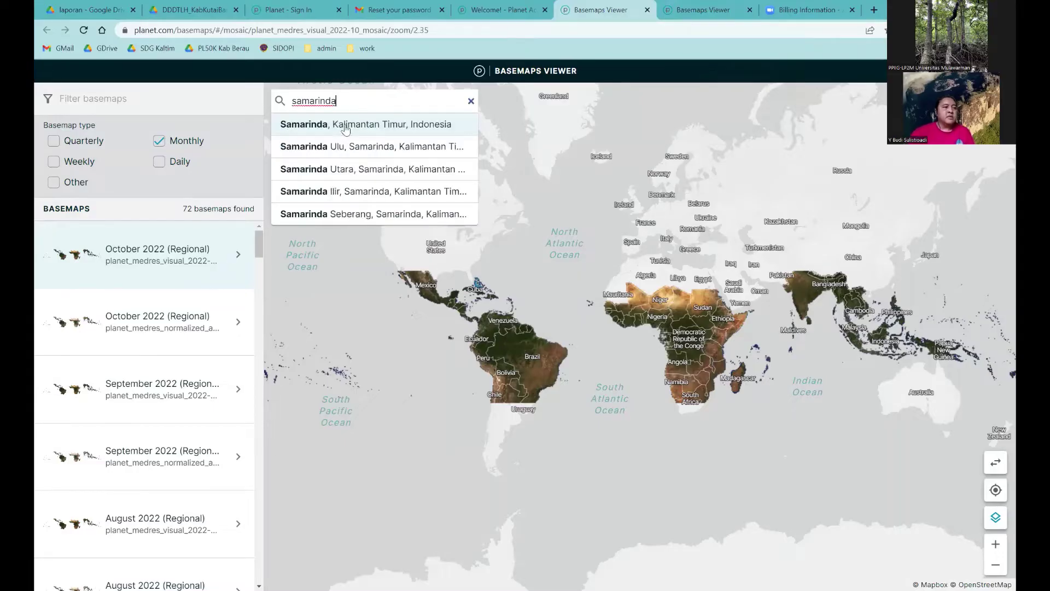
click(344, 125)
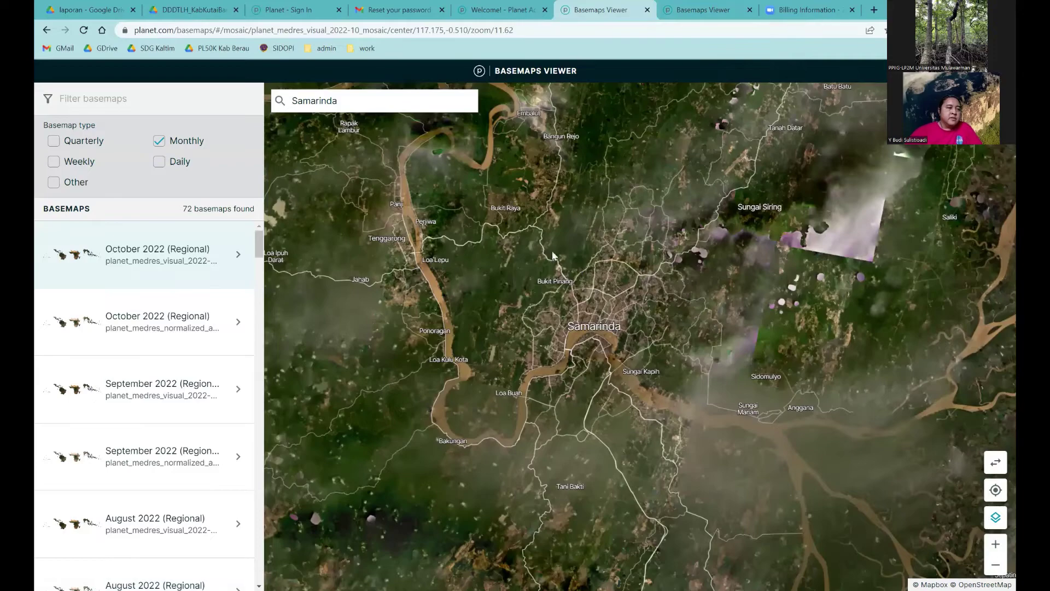
click(995, 565)
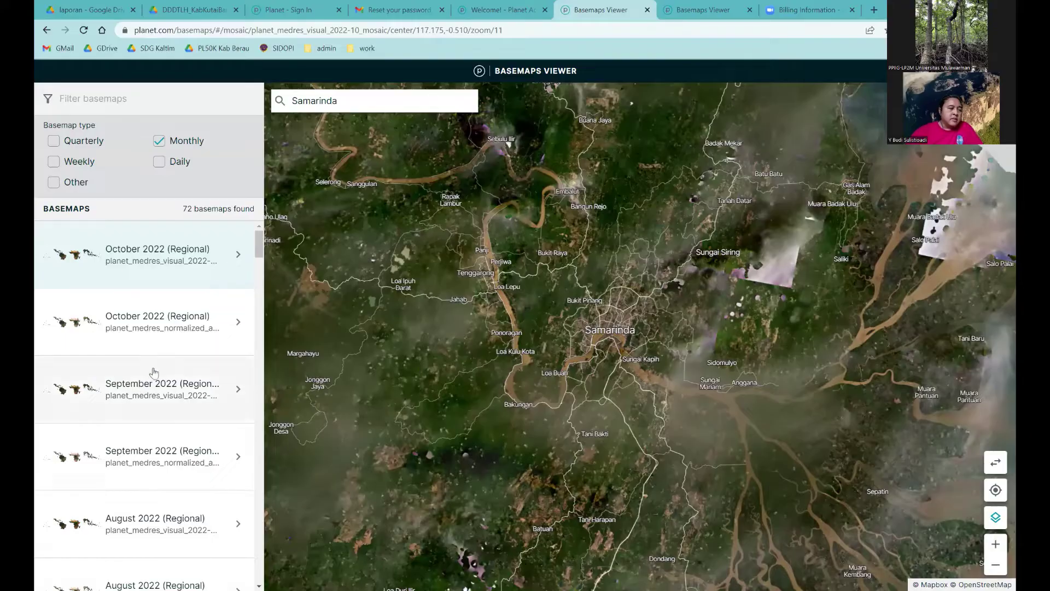
- Compare cloud cover over Samarinda in the monthly visual basemaps from September 2022 back through August, July, June and May 2022
click(158, 393)
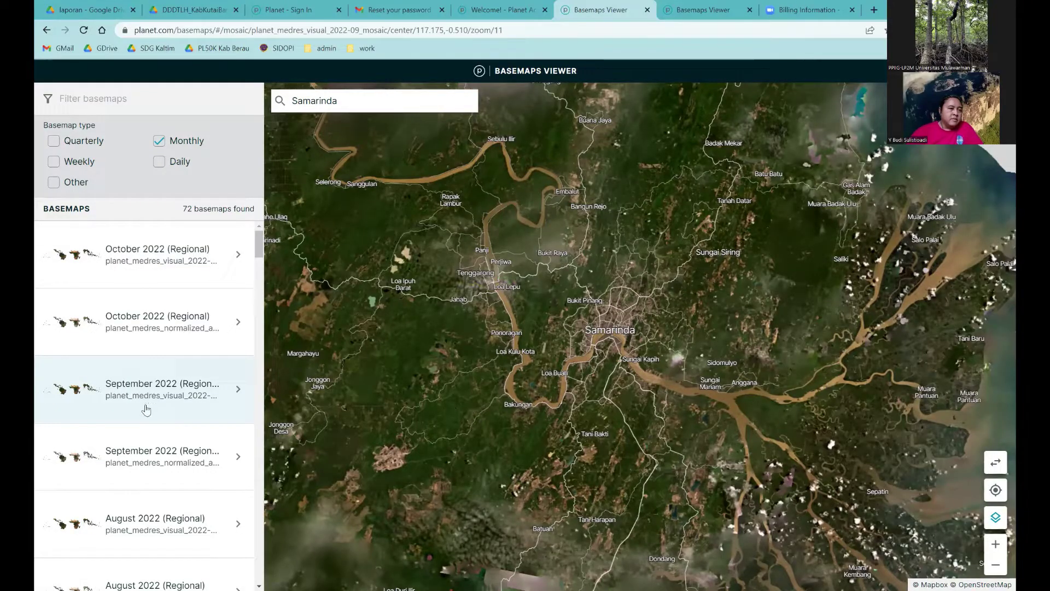
scroll(145, 439, down, 1)
scroll(145, 439, down, 3)
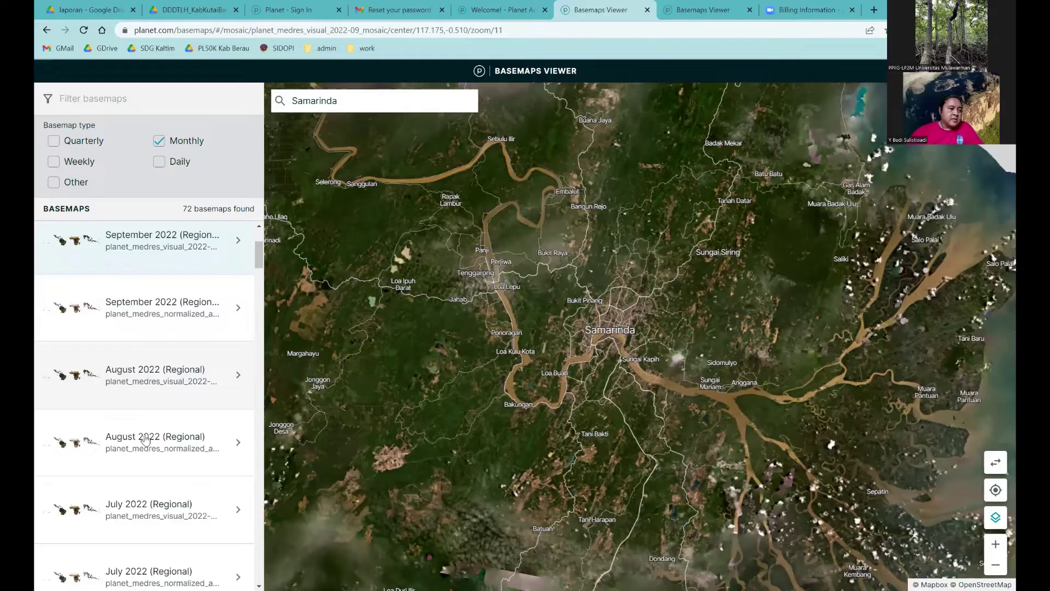
click(141, 346)
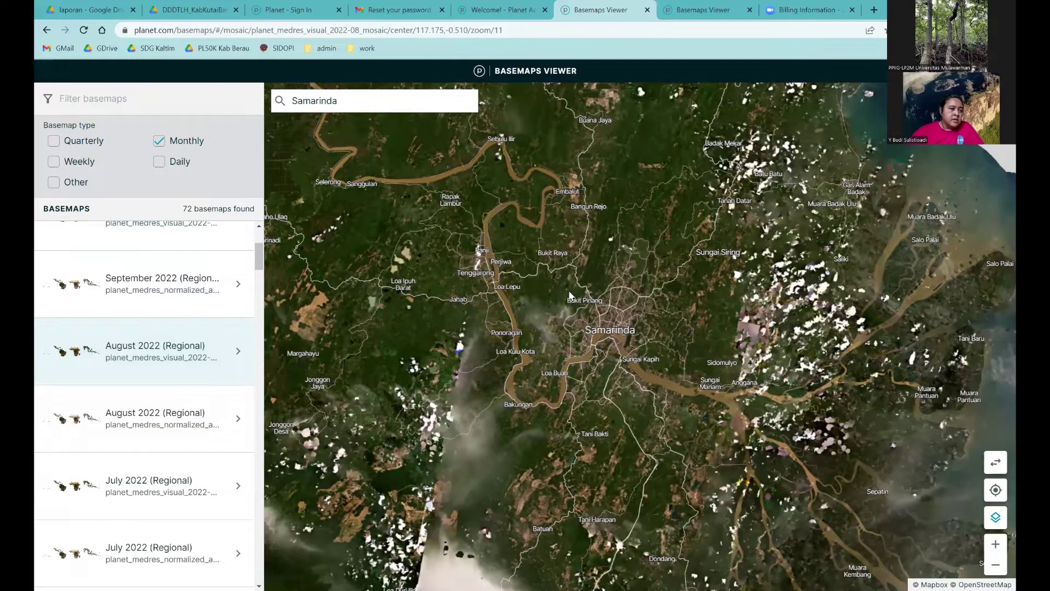
click(153, 485)
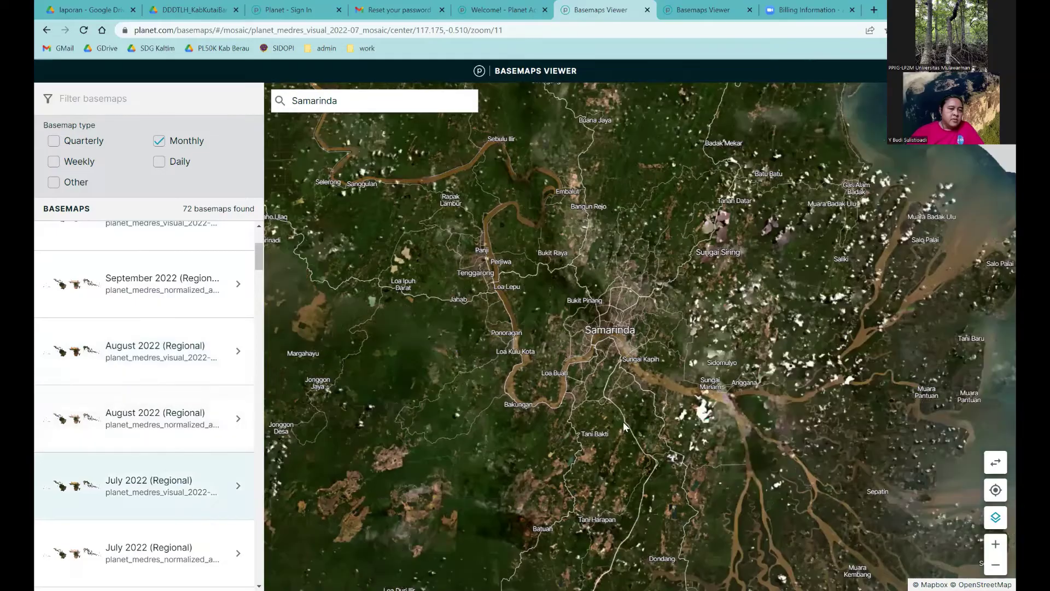
scroll(202, 356, down, 3)
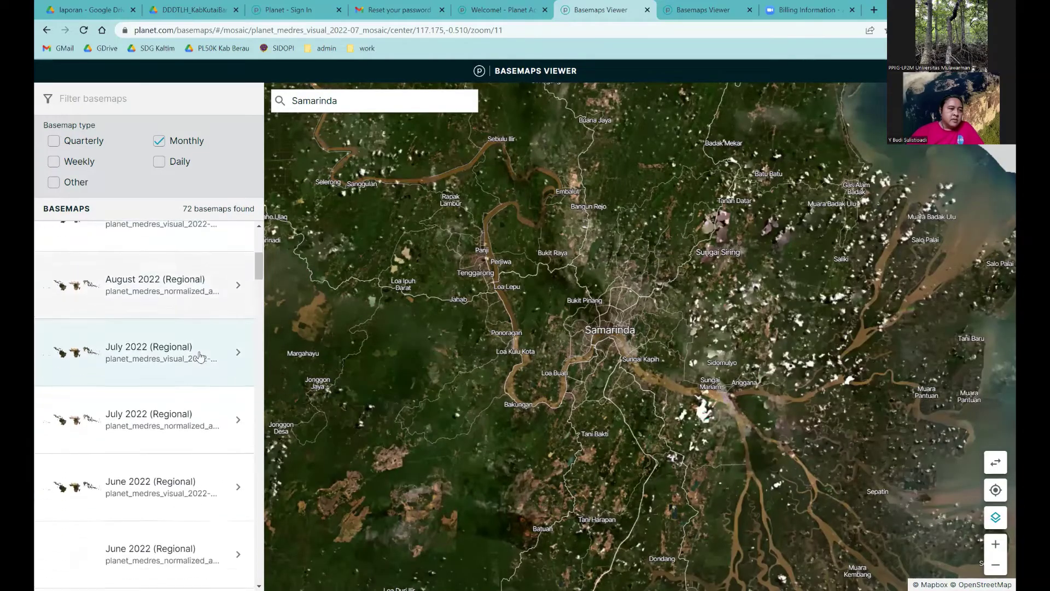
scroll(200, 357, down, 2)
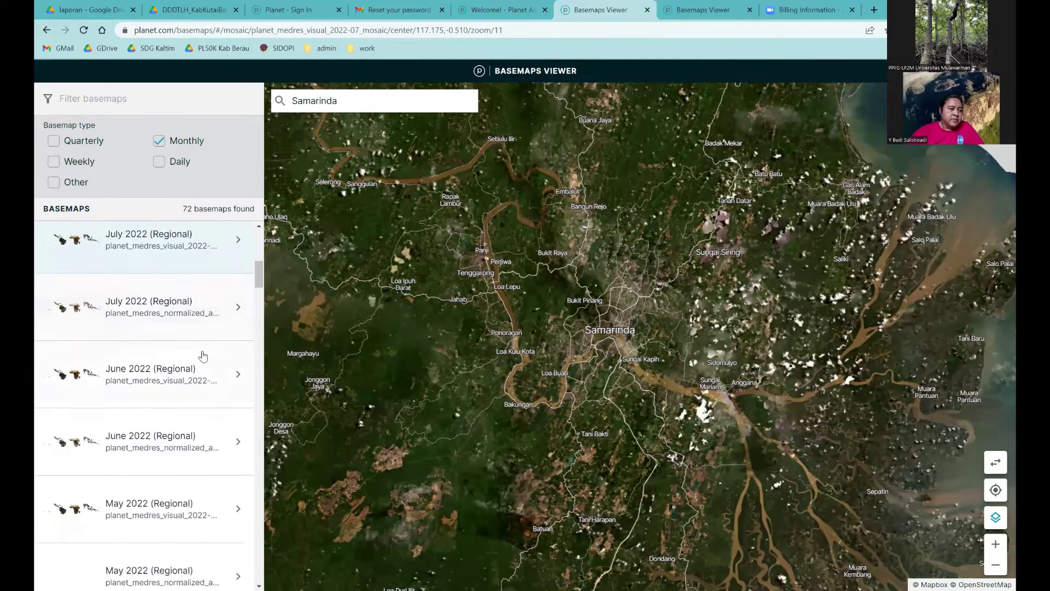
click(164, 362)
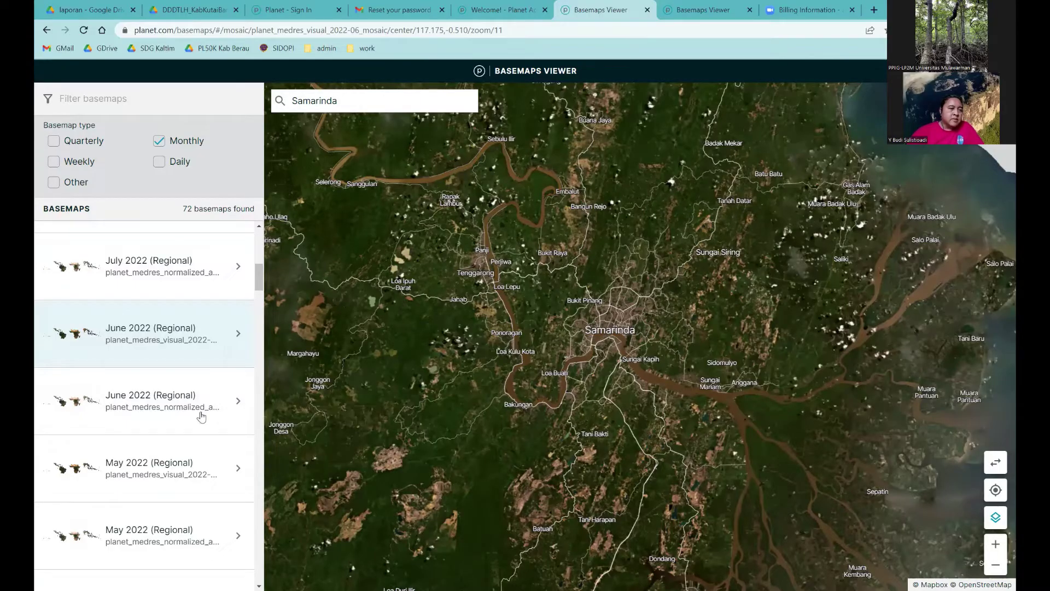
scroll(199, 415, down, 1)
click(168, 420)
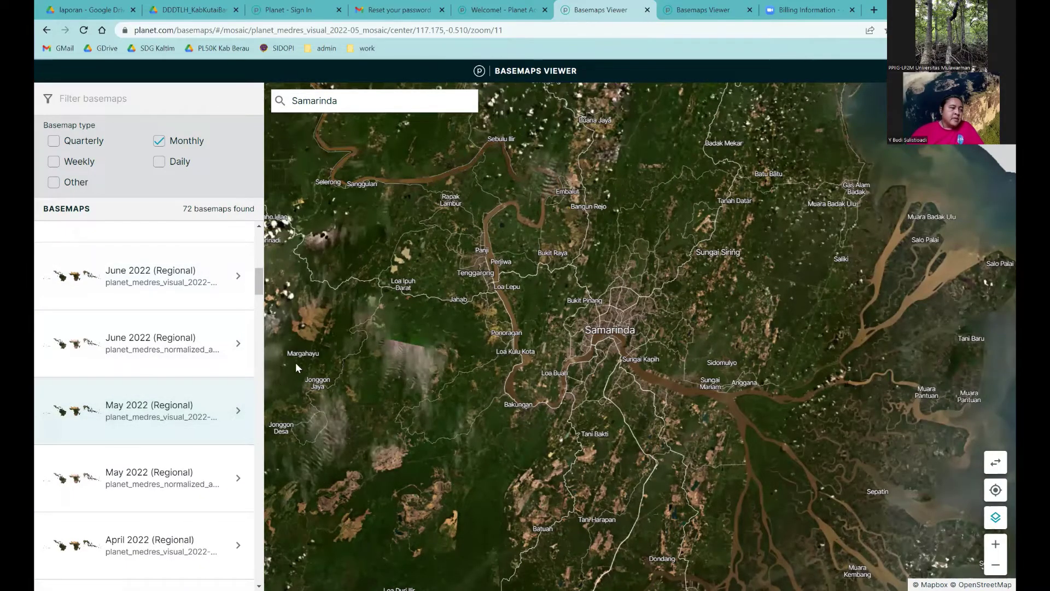
- Compare the June, September and October 2022 visual basemaps over Samarinda and open the September 2022 visual basemap's area selection
click(191, 298)
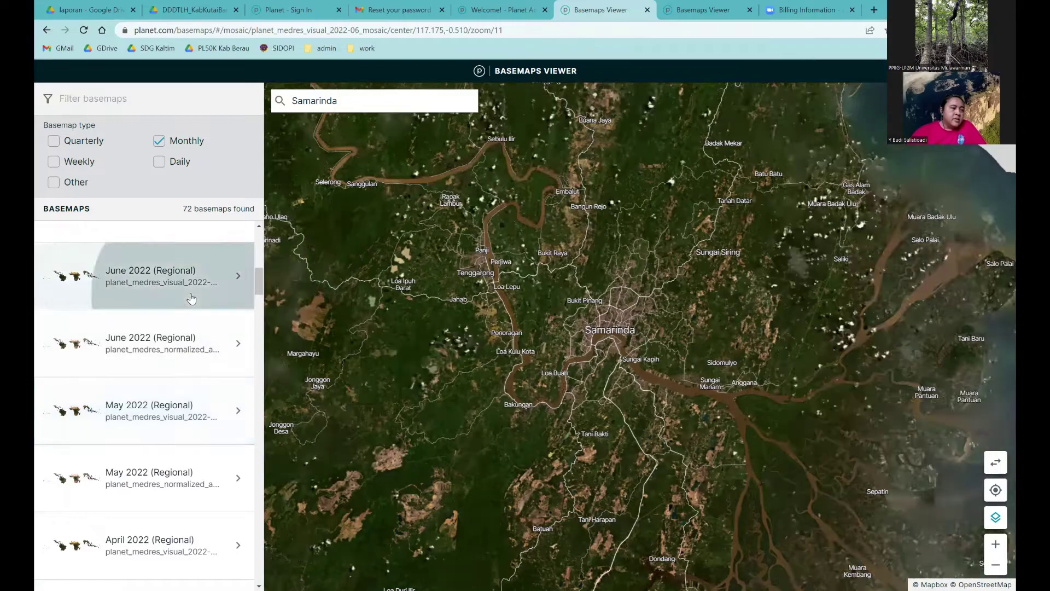
scroll(194, 366, up, 10)
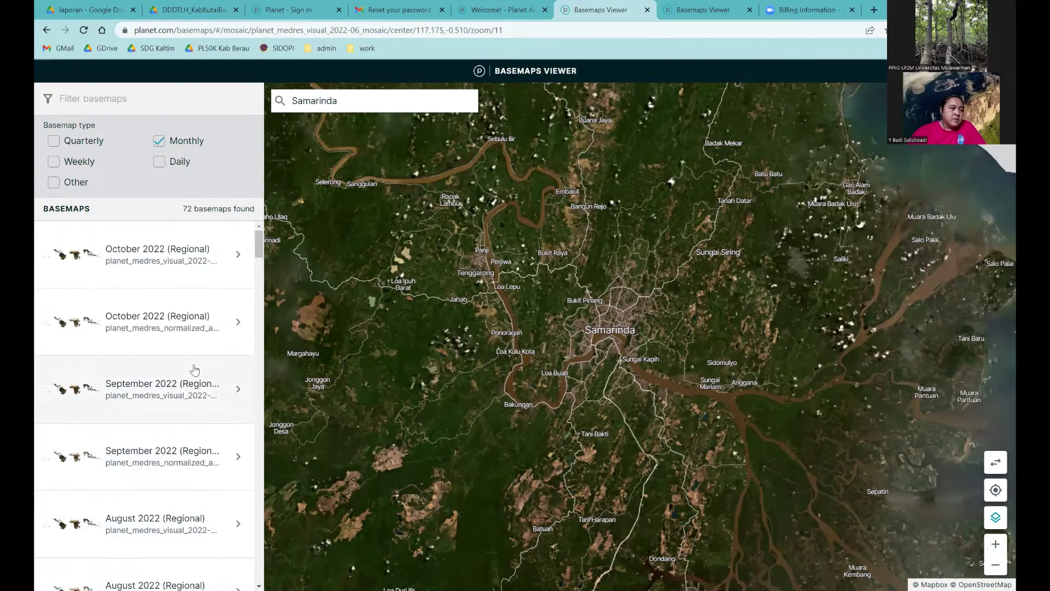
click(176, 383)
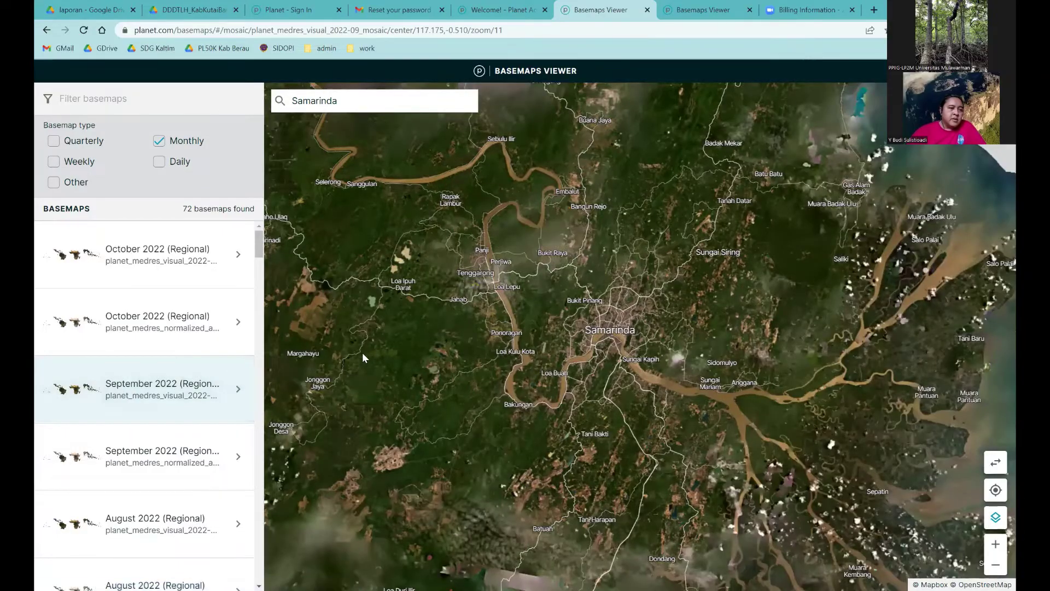
click(170, 270)
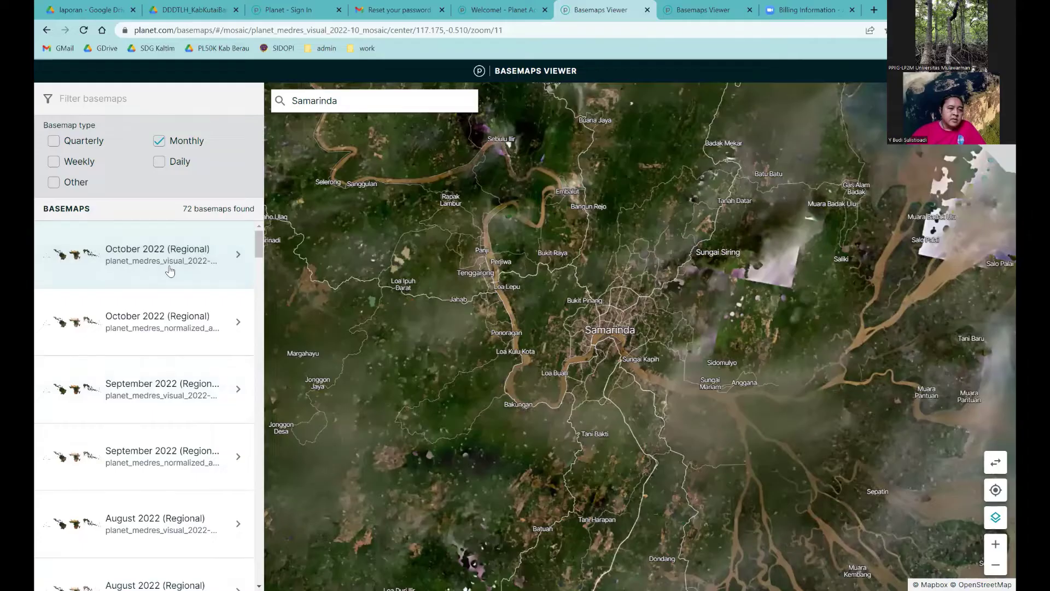
click(155, 382)
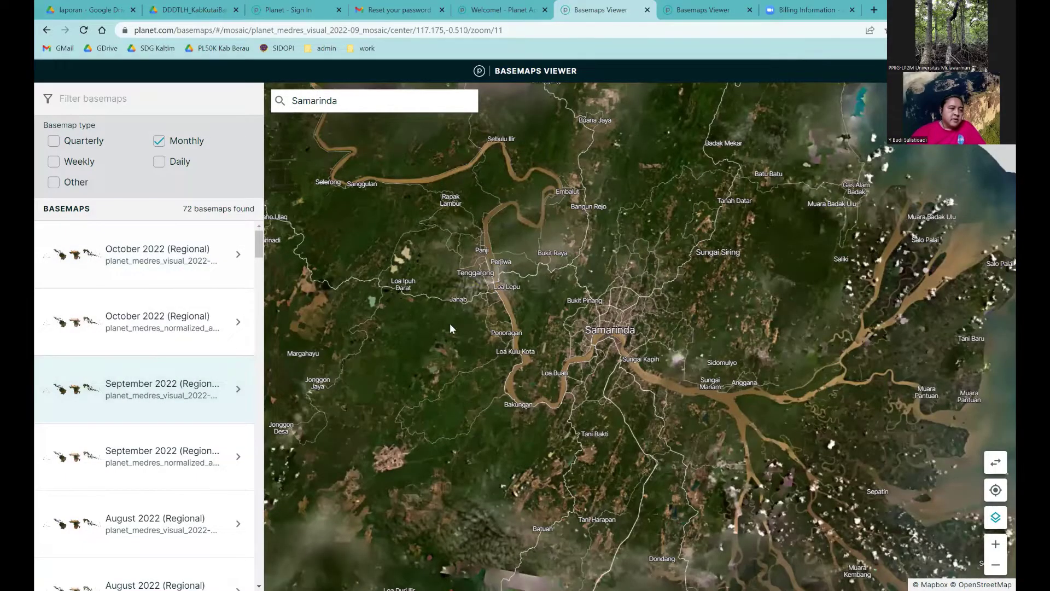
click(238, 389)
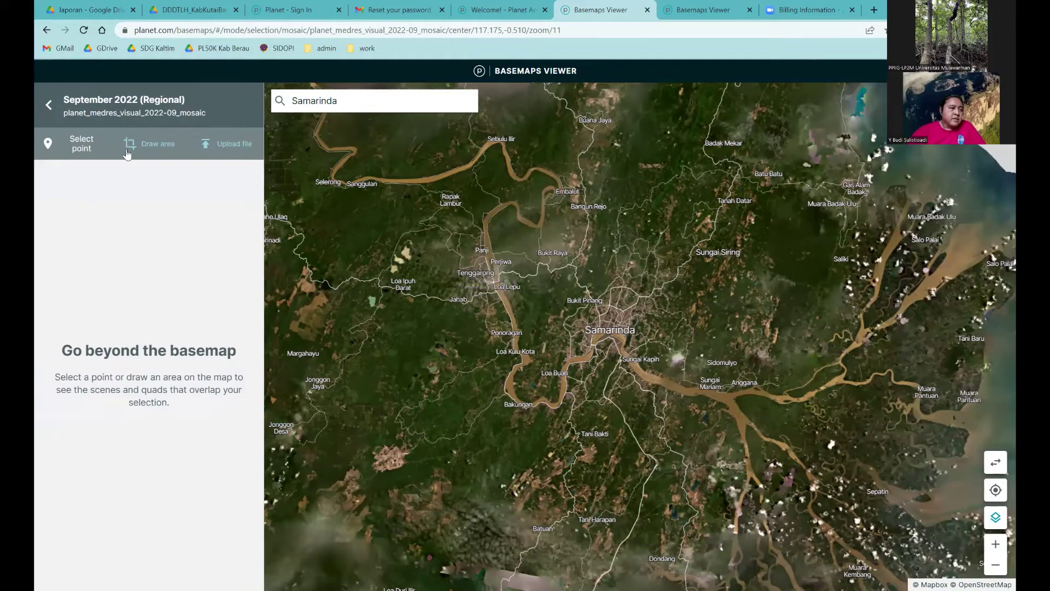
- Start uploading an area file for the September 2022 basemap and browse to the workspace/samarinda/csrt/shp folder
click(231, 144)
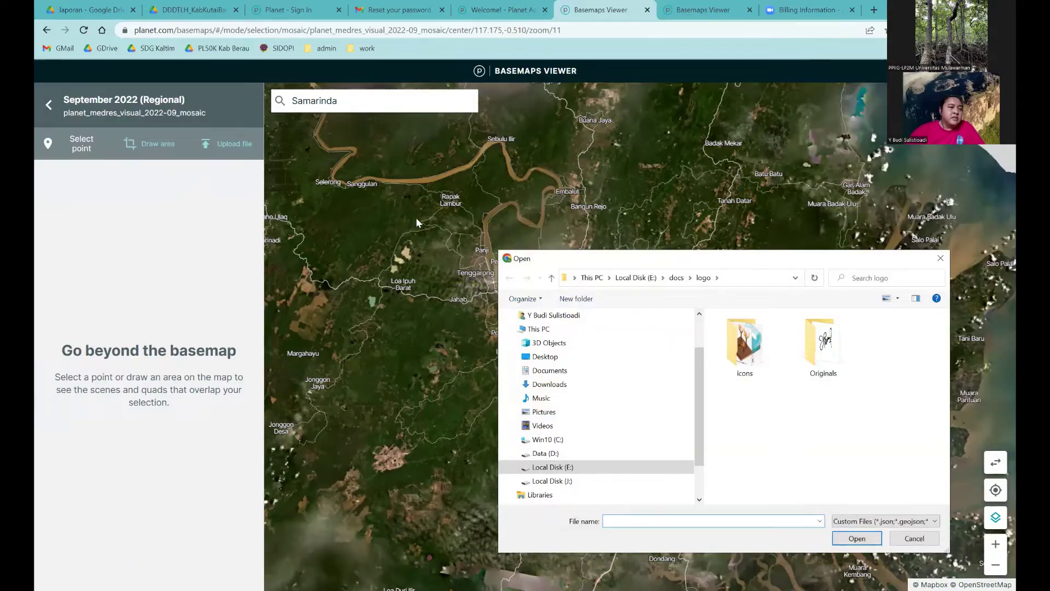
drag(597, 261, 416, 219)
click(335, 438)
click(338, 438)
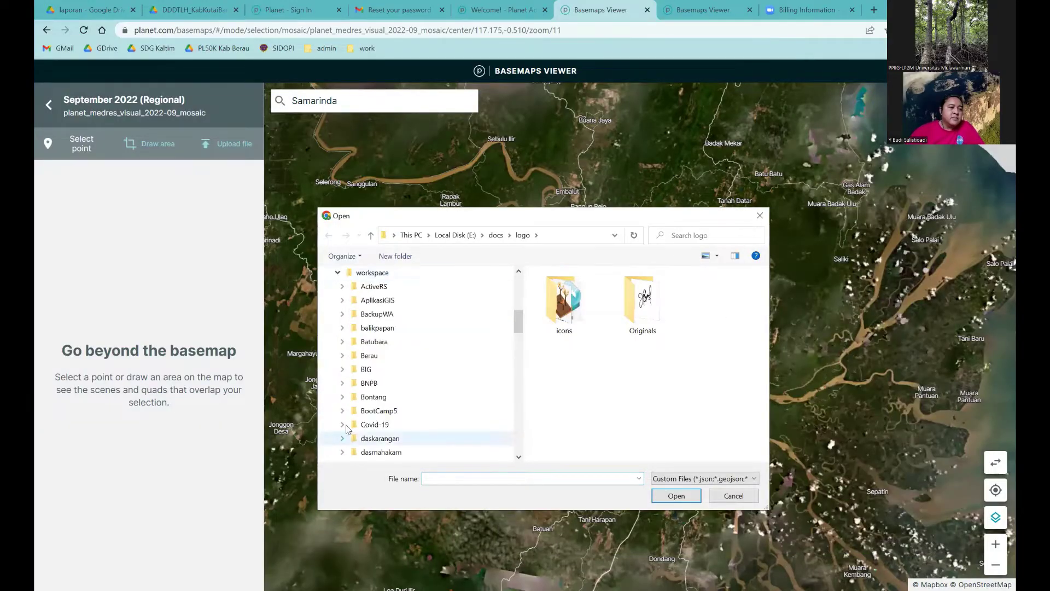
scroll(375, 386, down, 4)
scroll(375, 387, down, 10)
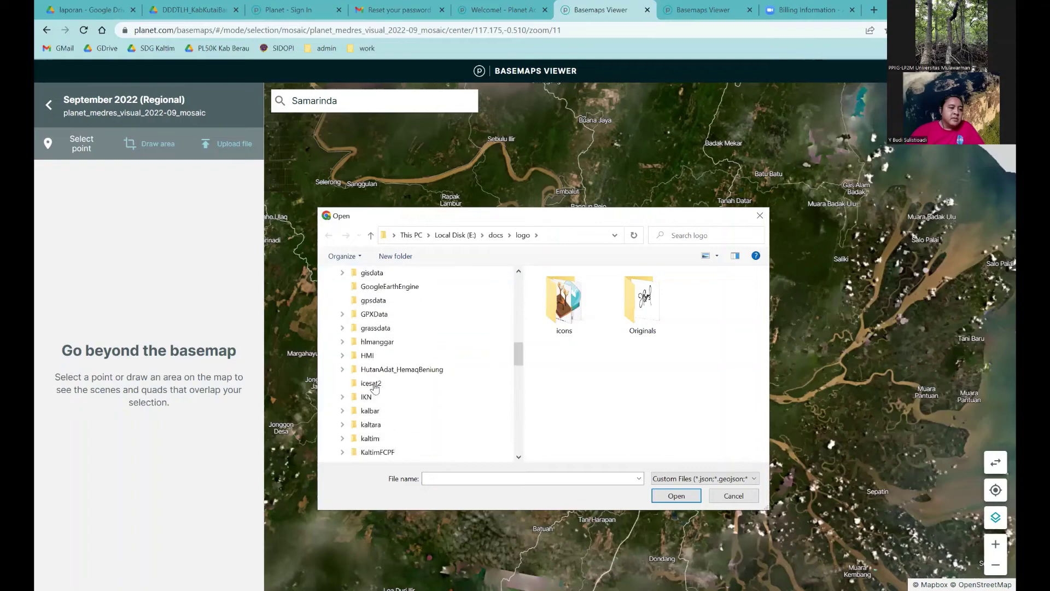
scroll(375, 386, down, 6)
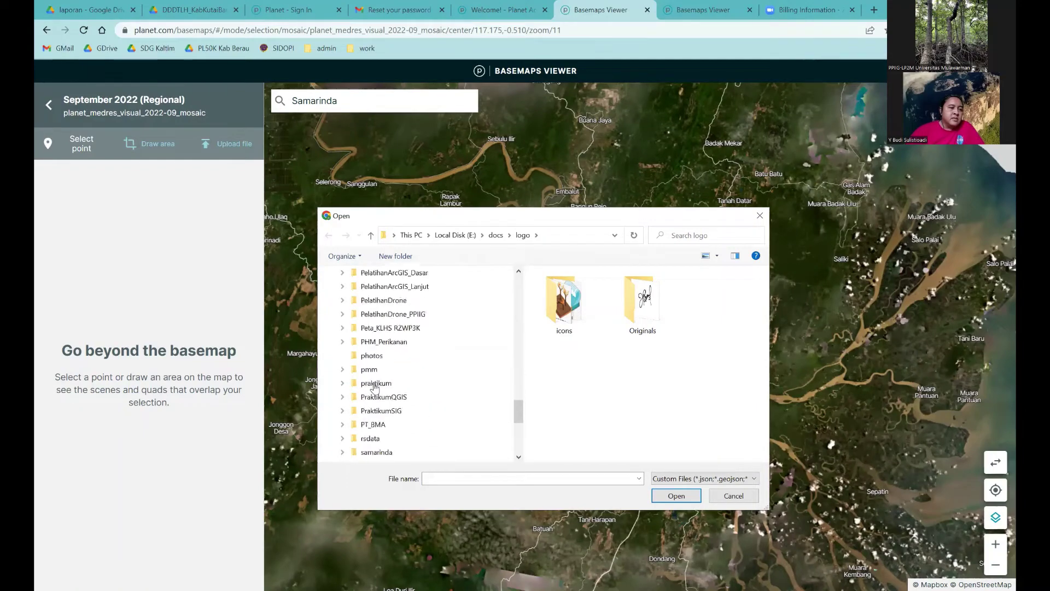
click(342, 328)
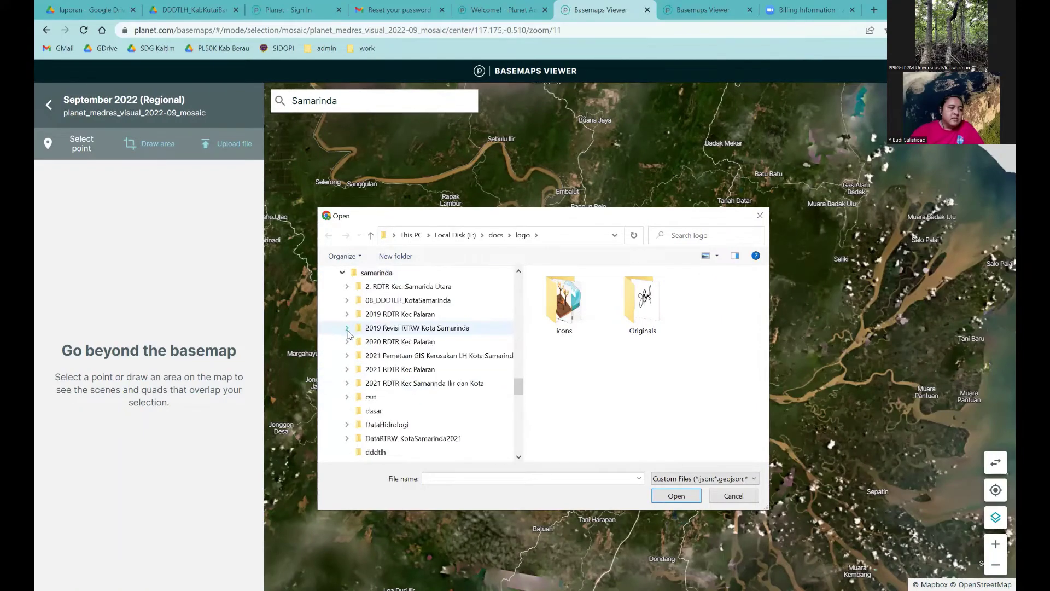
click(347, 397)
scroll(350, 402, down, 1)
click(351, 399)
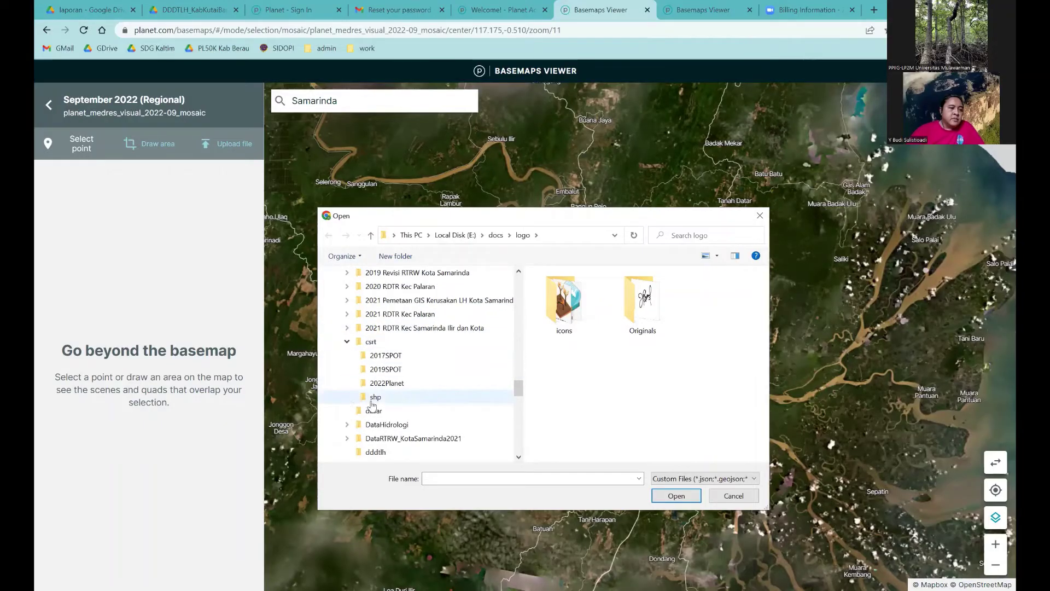
- Try to upload BoxSamarinda.shp as the basemap selection area, and clear the resulting selected location
click(577, 293)
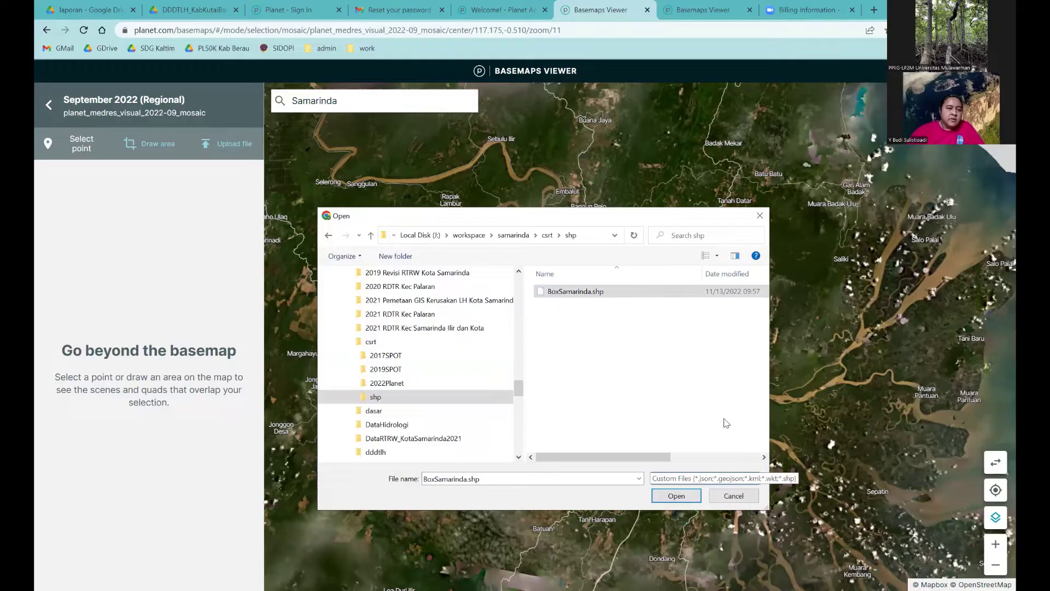
click(678, 496)
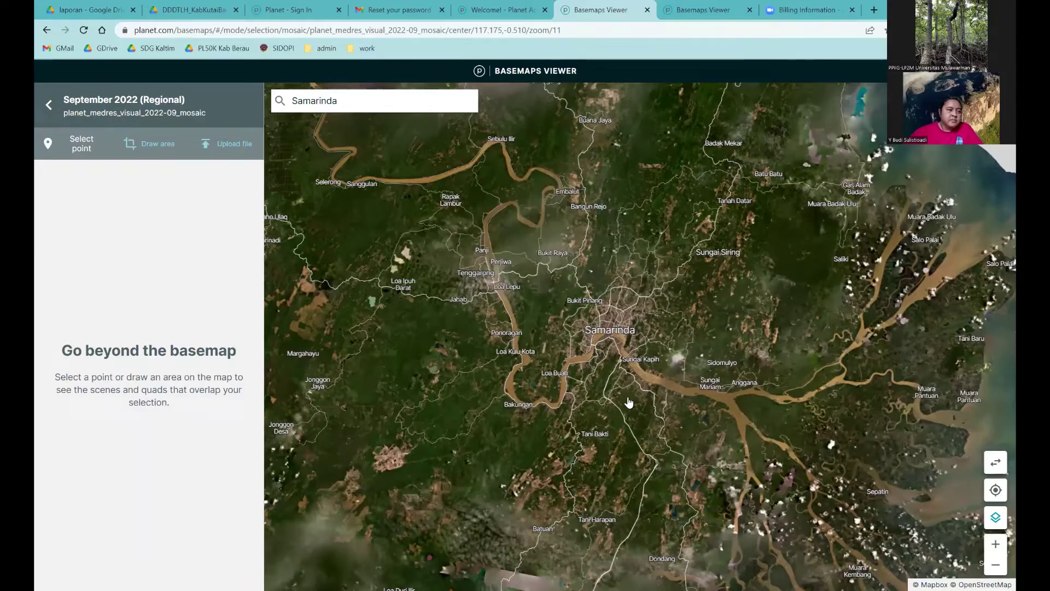
click(754, 181)
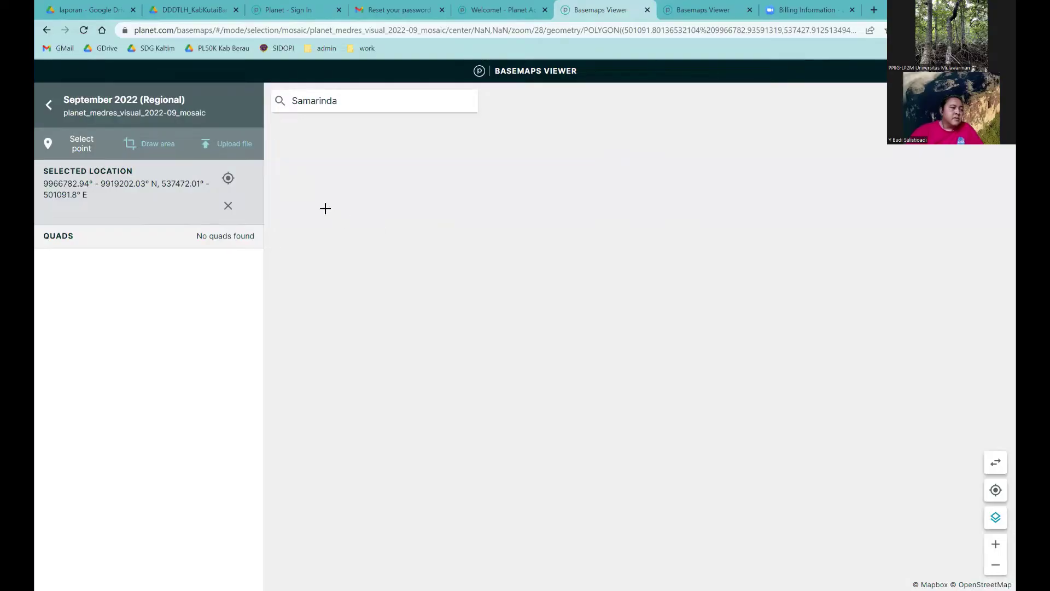
click(228, 206)
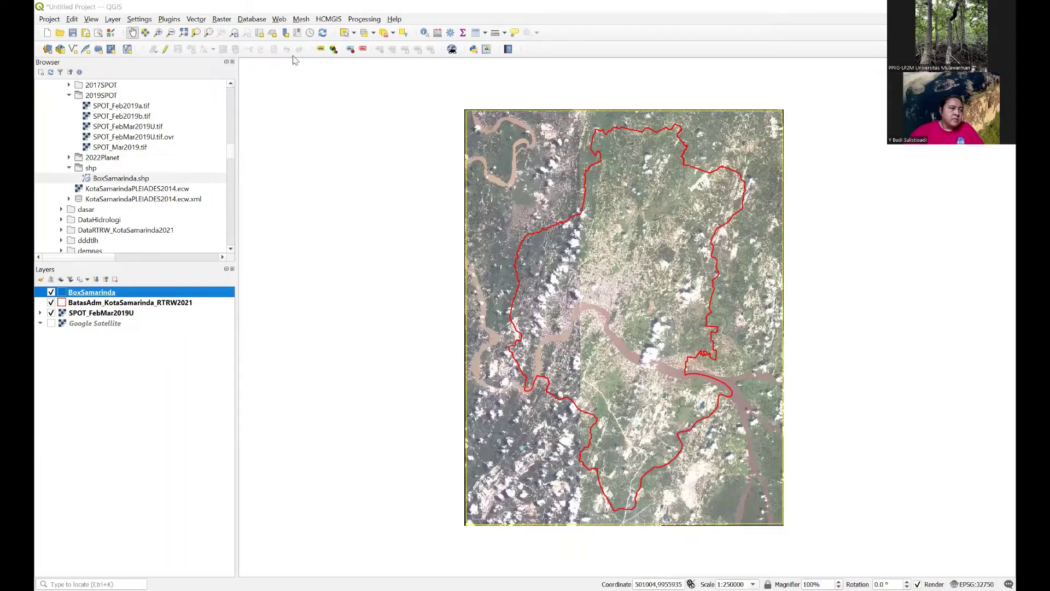
- Set up Reproject Layer for BoxSamarinda with target CRS EPSG:4326 and choose the samarinda/csrt/shp folder for a file output
click(190, 20)
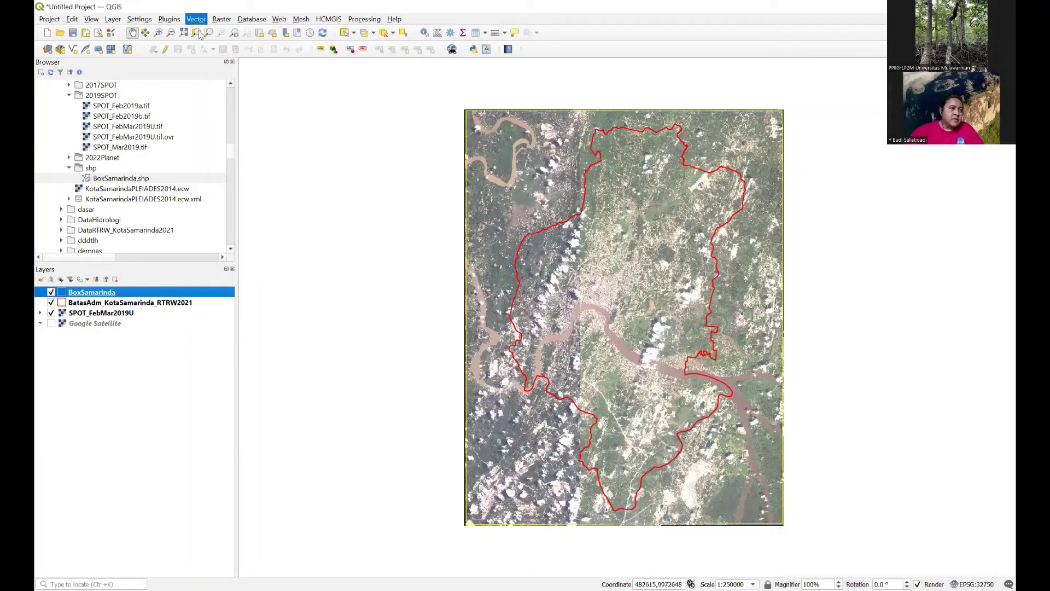
mouse_move(219, 44)
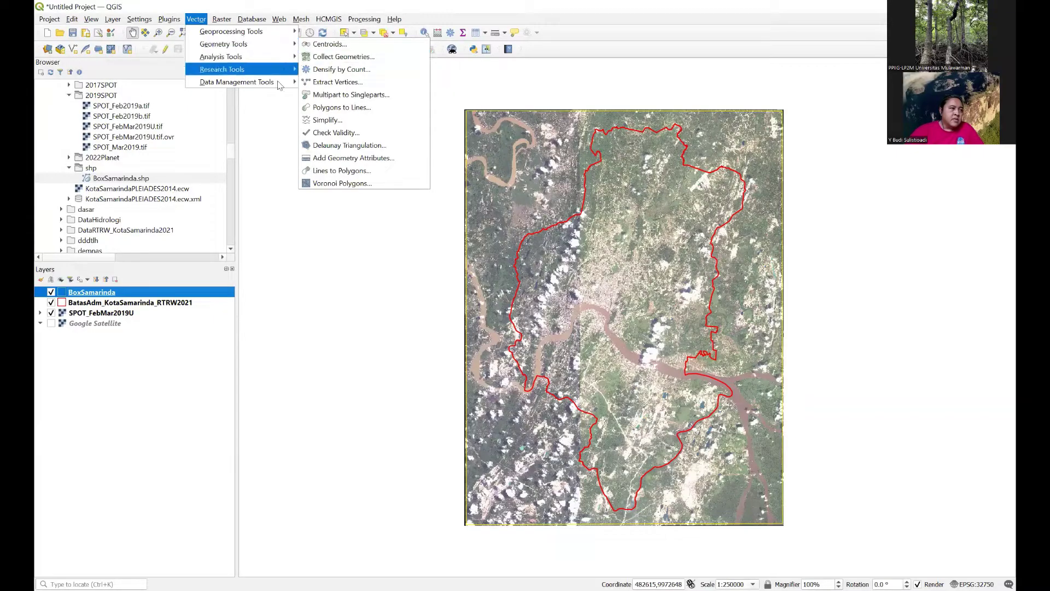
mouse_move(279, 85)
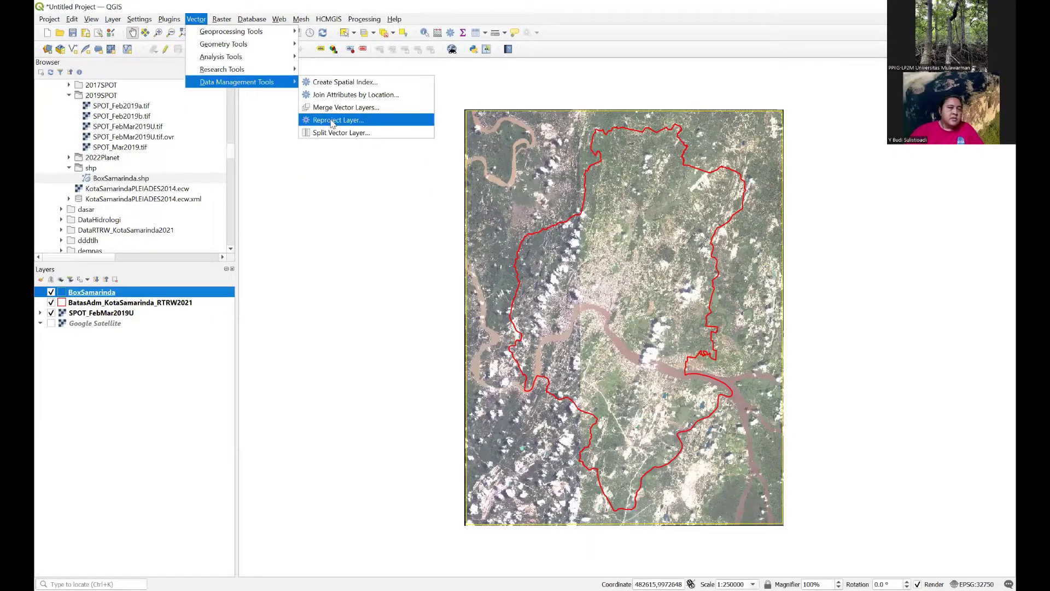
click(330, 119)
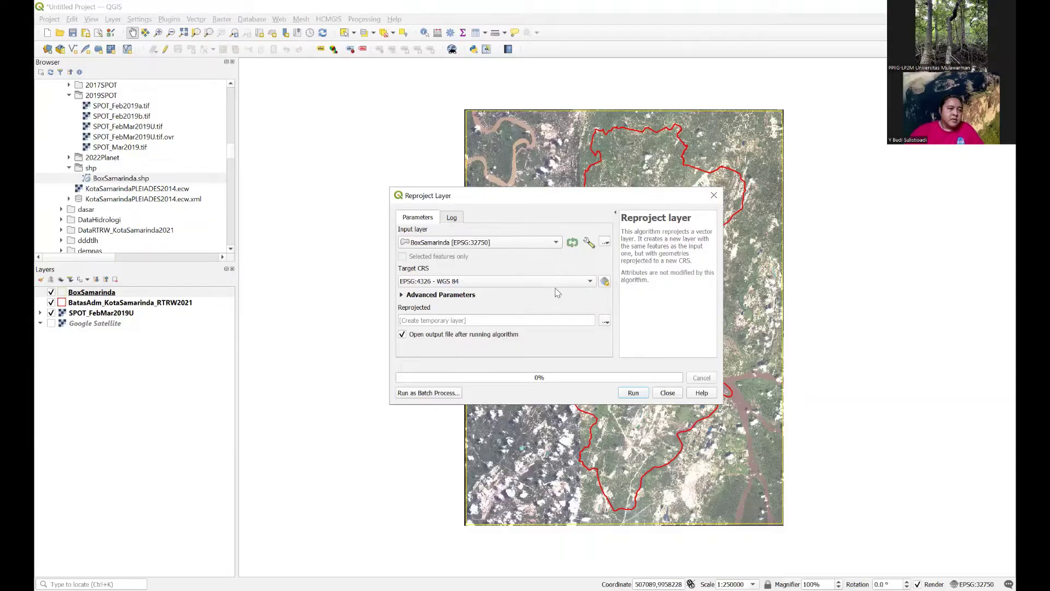
click(606, 322)
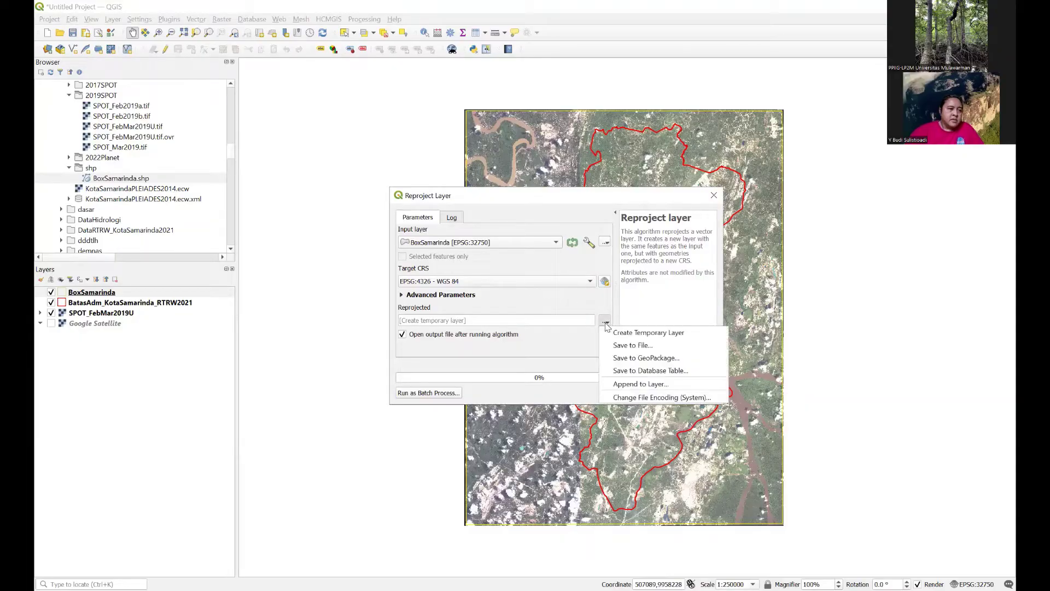
click(618, 346)
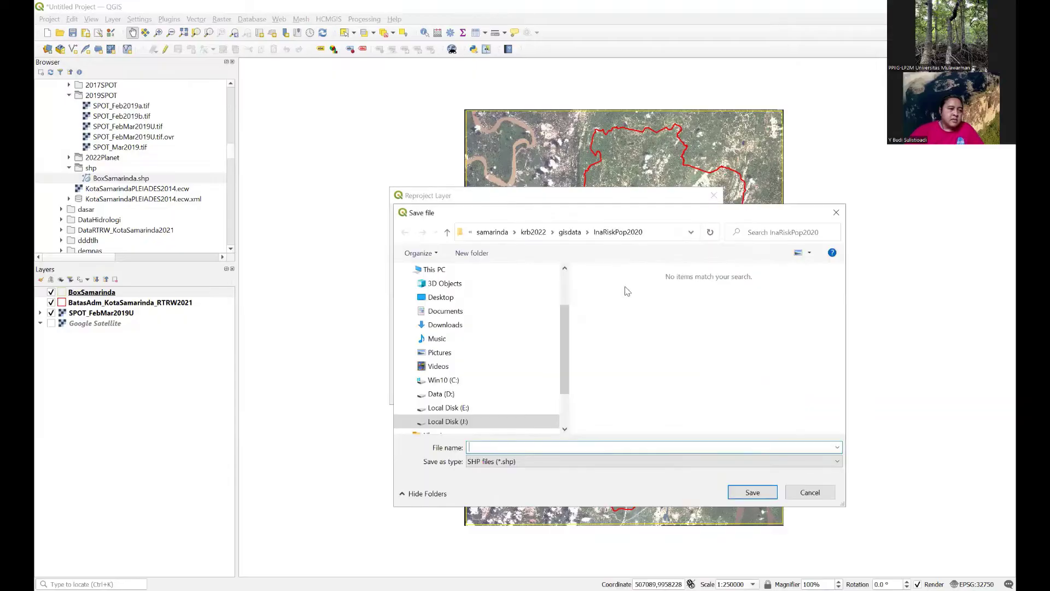
click(492, 232)
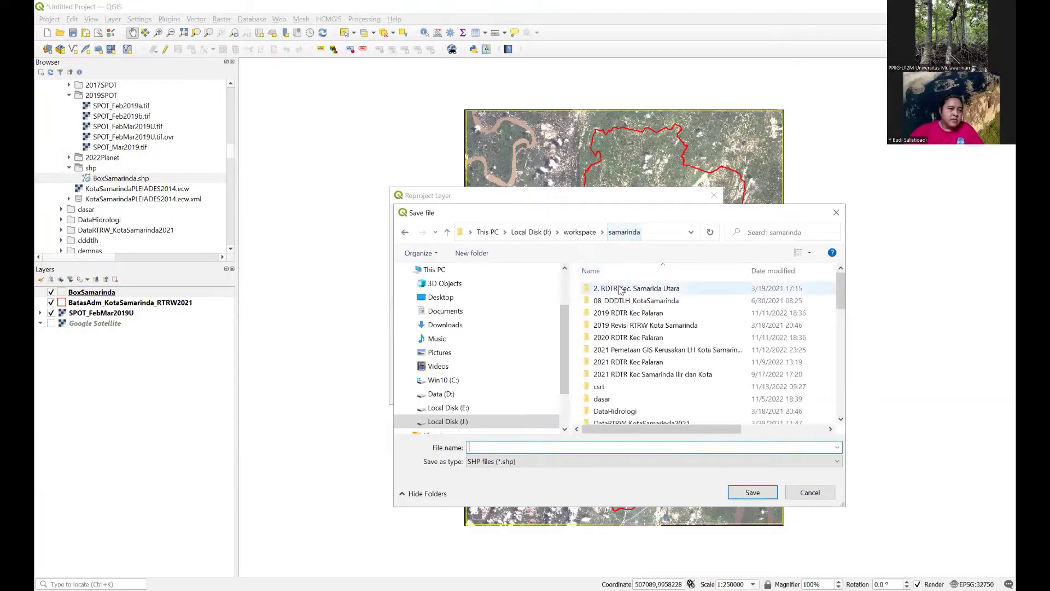
double_click(629, 387)
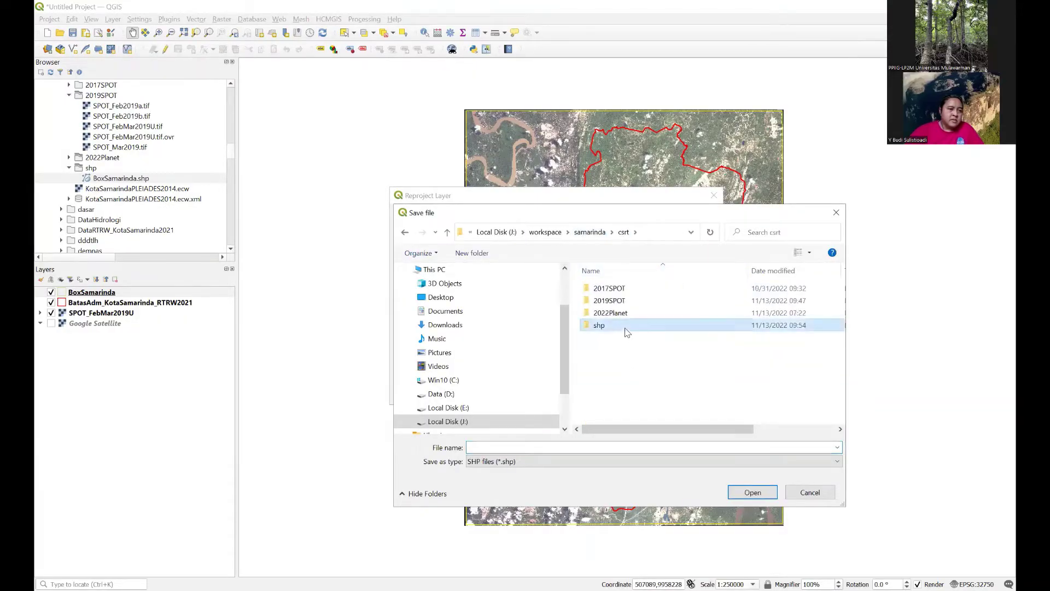
double_click(627, 327)
- Name the output BoxSamarindaG.shp, run the reprojection and close the tool
click(635, 293)
double_click(540, 448)
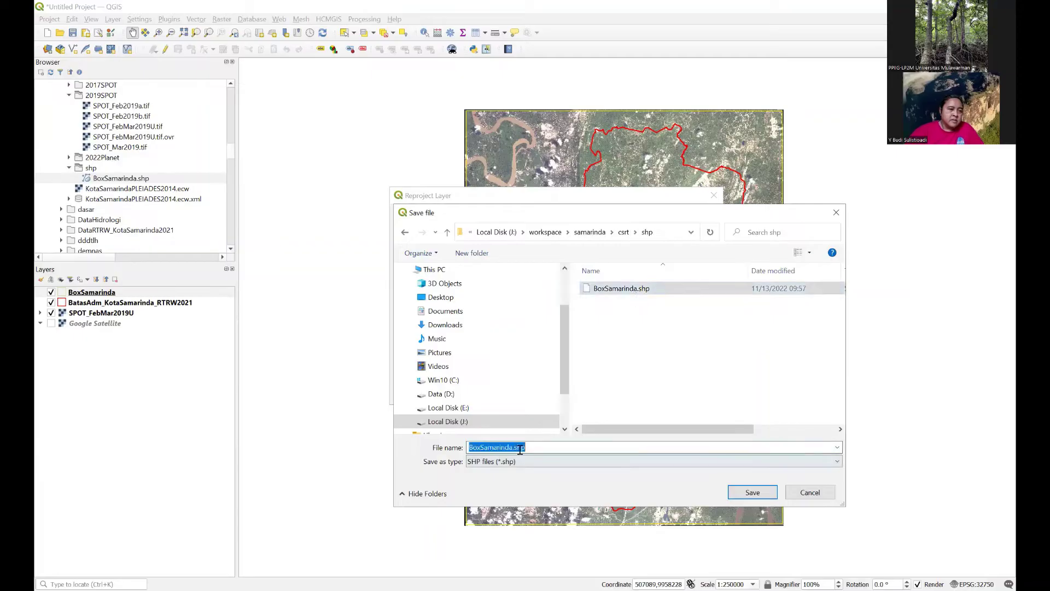
click(512, 447)
text(G)
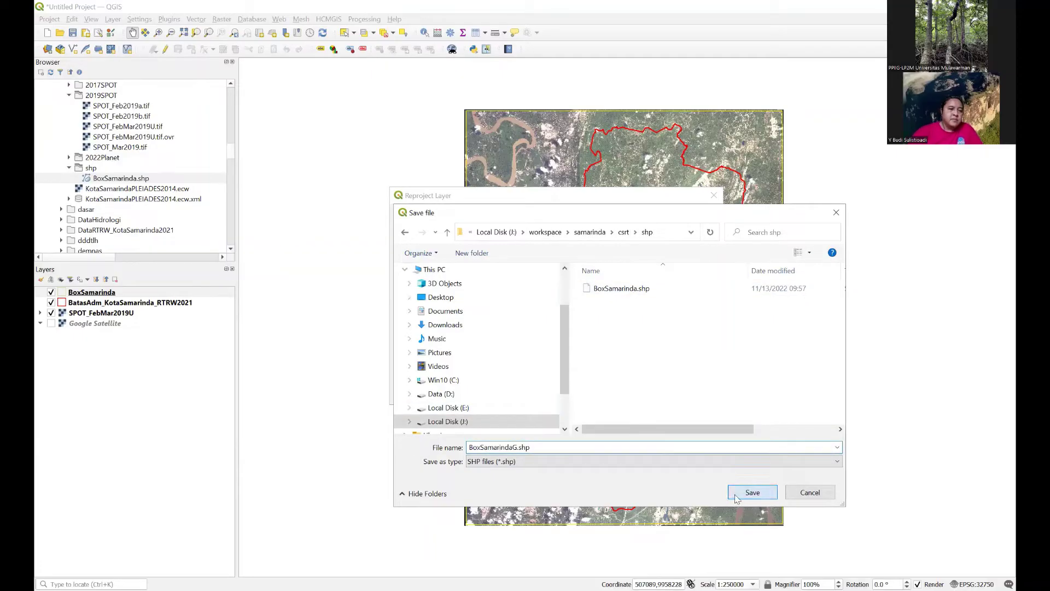
click(752, 492)
click(632, 391)
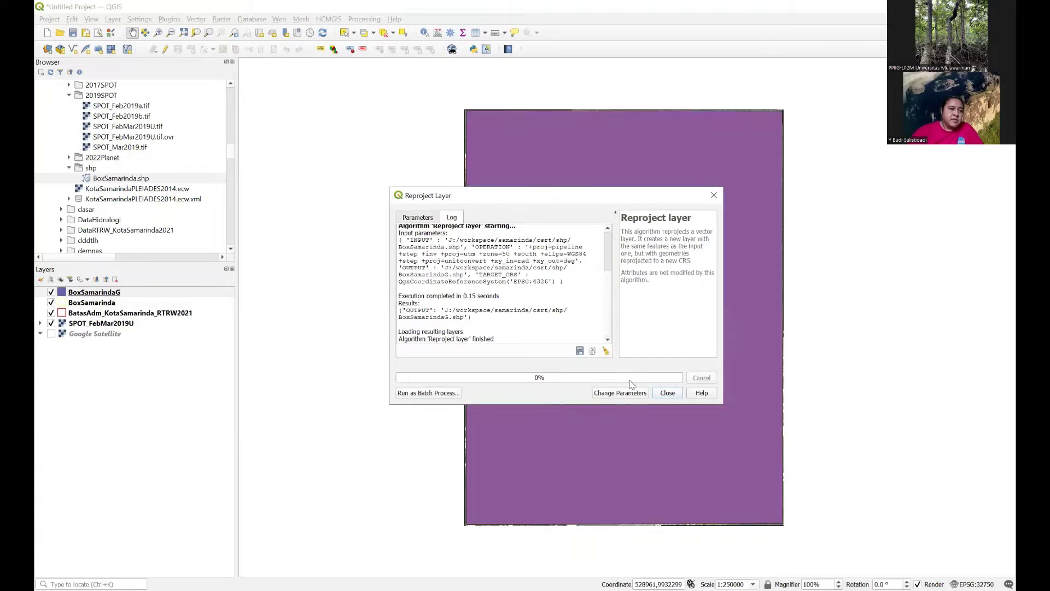
click(668, 393)
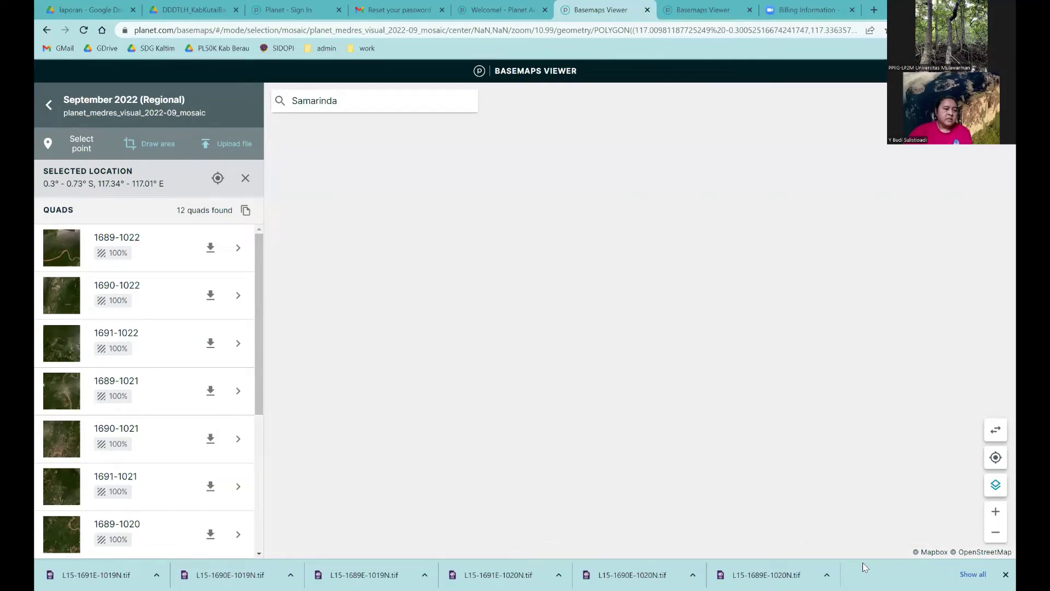
- Review the browser's full download list for the September 2022 basemap quad TIF files
click(974, 574)
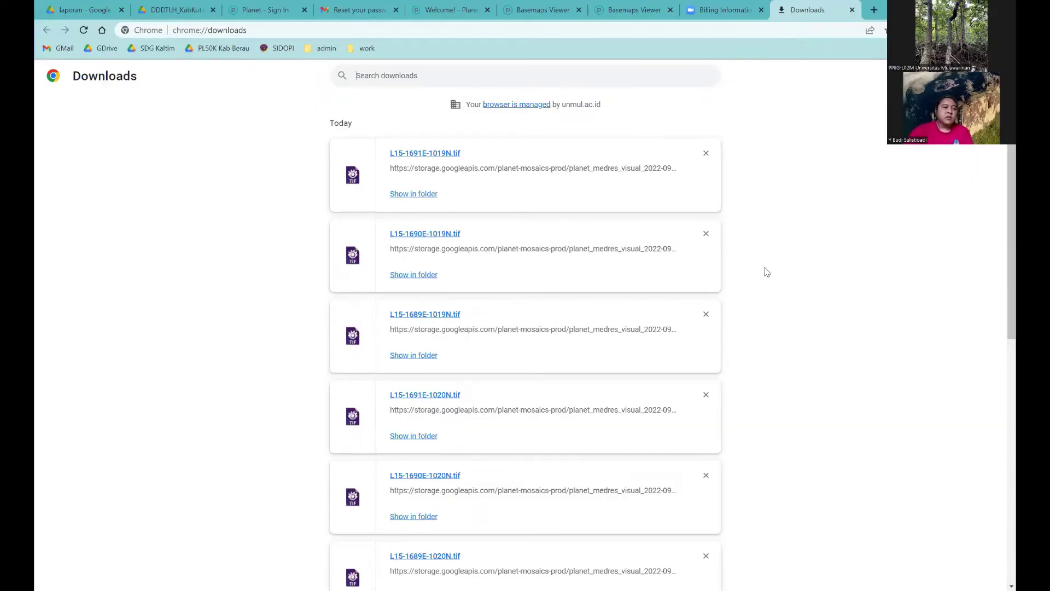
scroll(768, 271, down, 9)
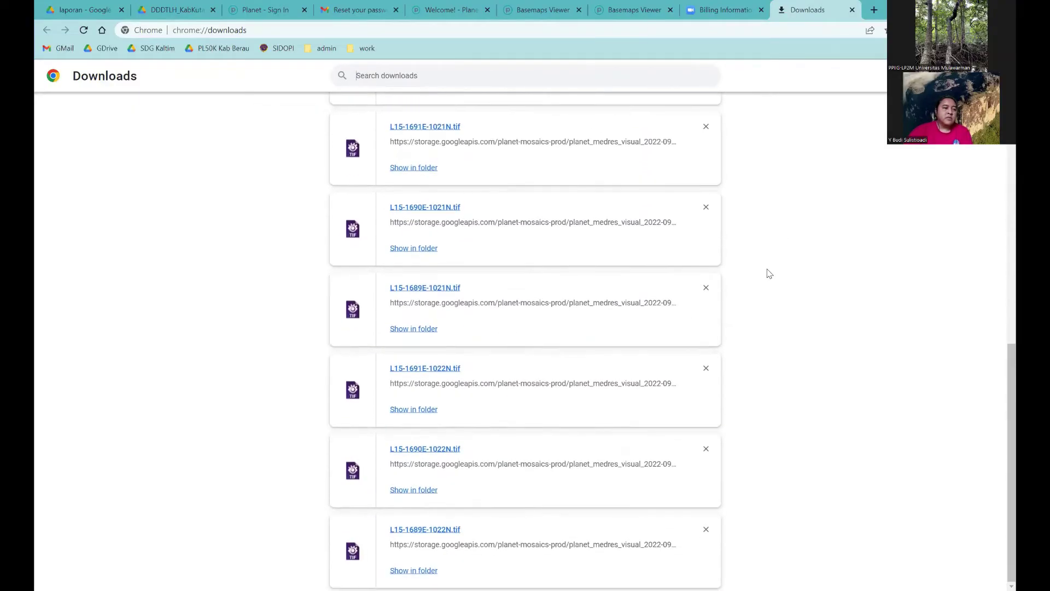
scroll(769, 271, up, 9)
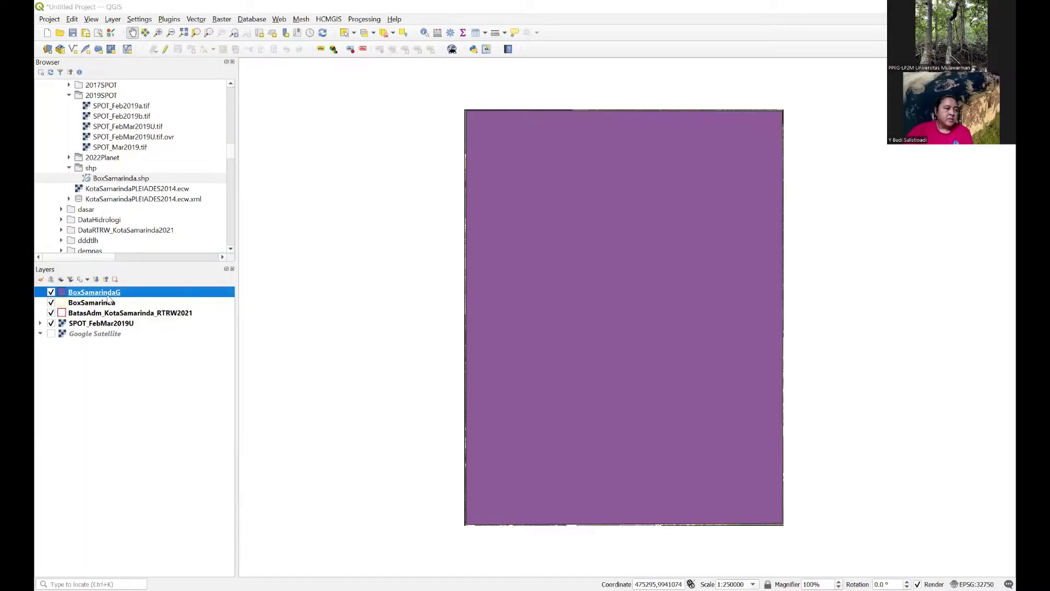
- Remove the BoxSamarindaG and BoxSamarinda layers from the project
right_click(109, 295)
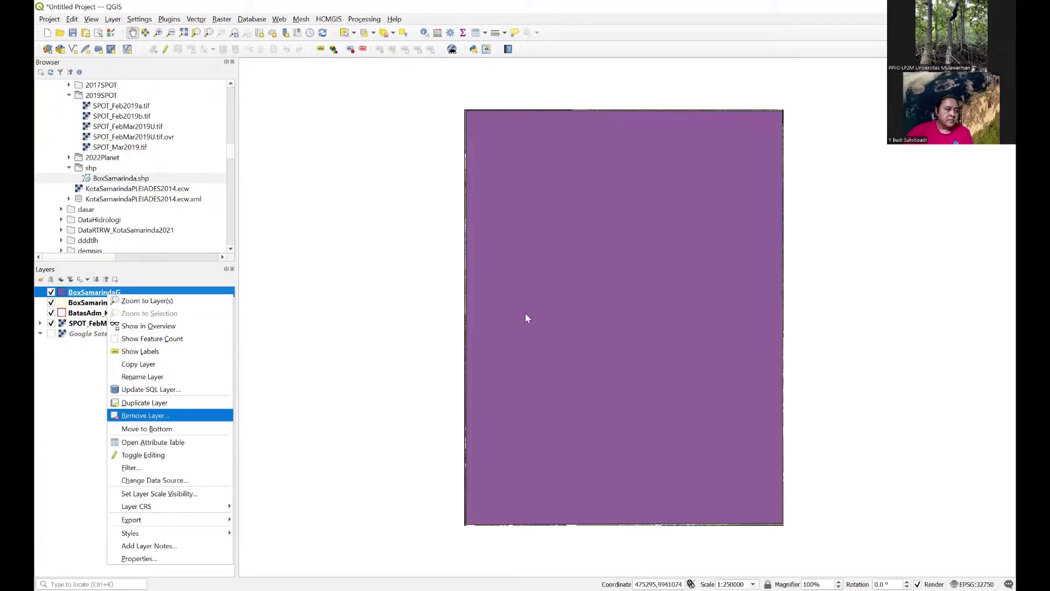
click(145, 416)
right_click(94, 296)
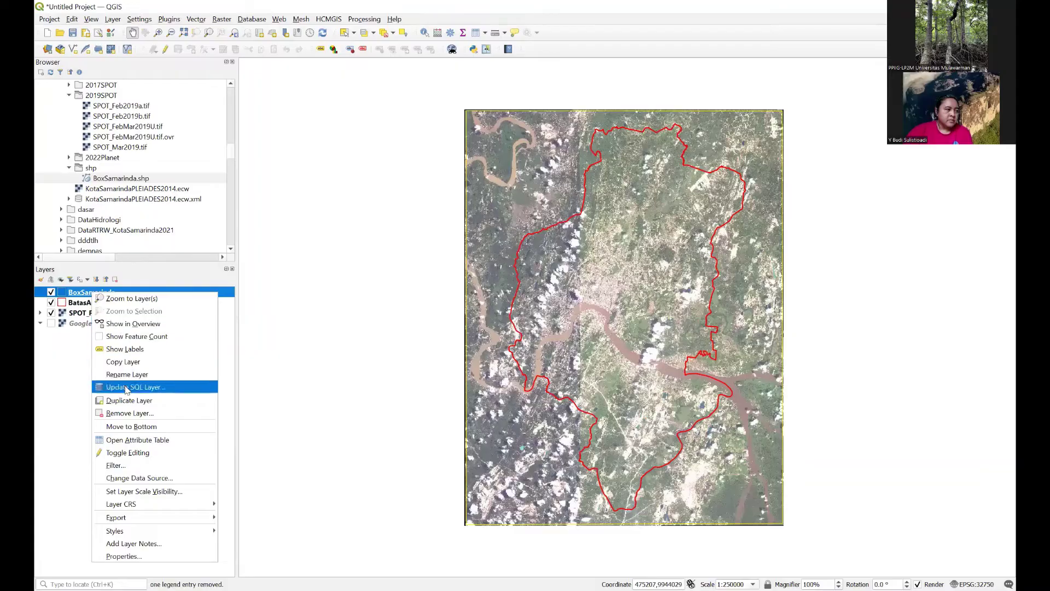
click(126, 414)
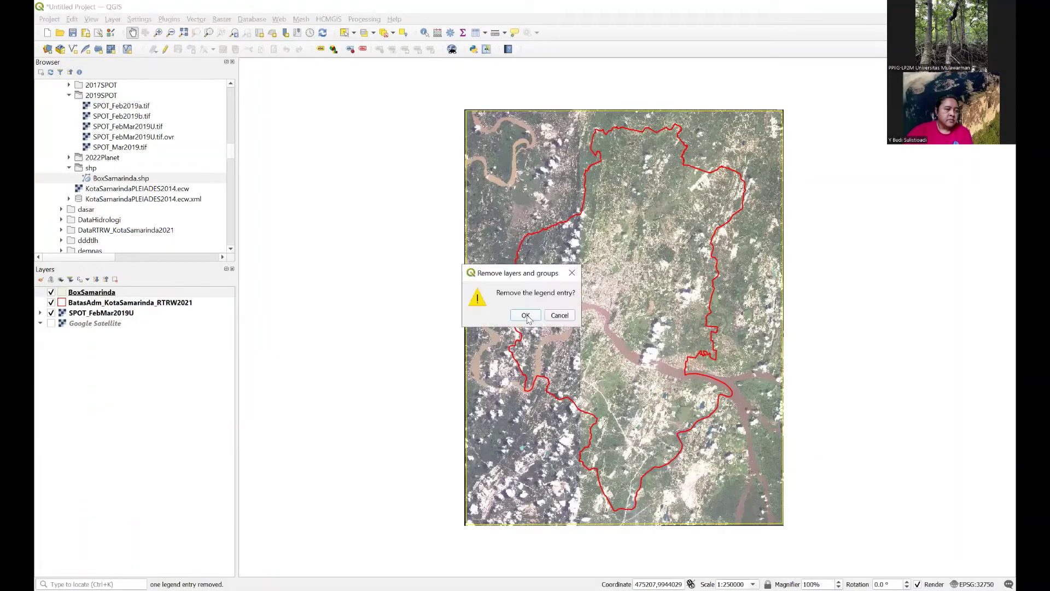
click(526, 316)
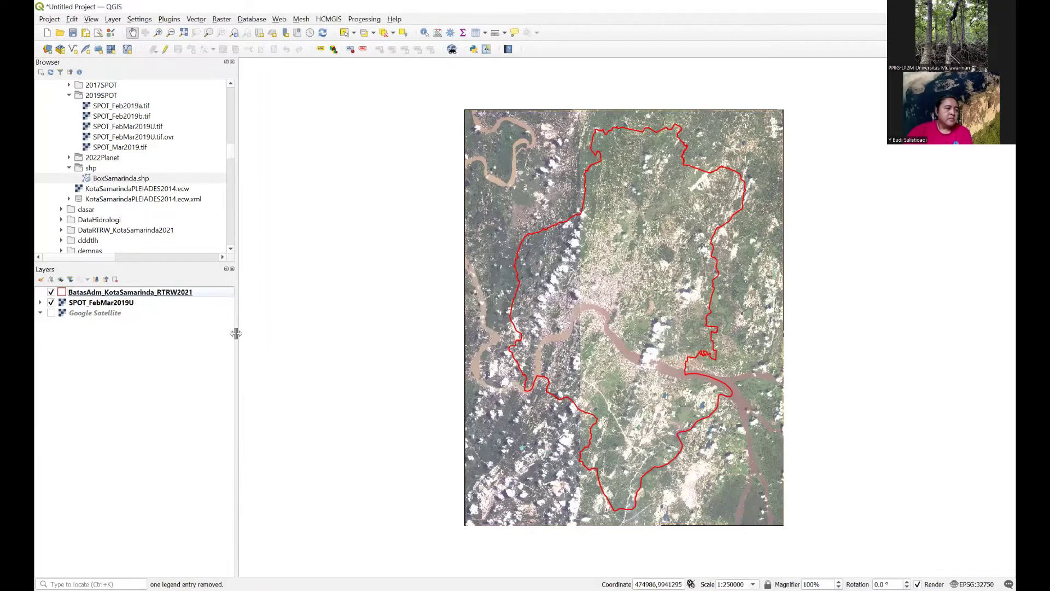
- Hide the SPOT_FebMar2019U layer, and refresh the 2022Planet folder to list the TIF quads in its Sep2022 subfolder
click(51, 303)
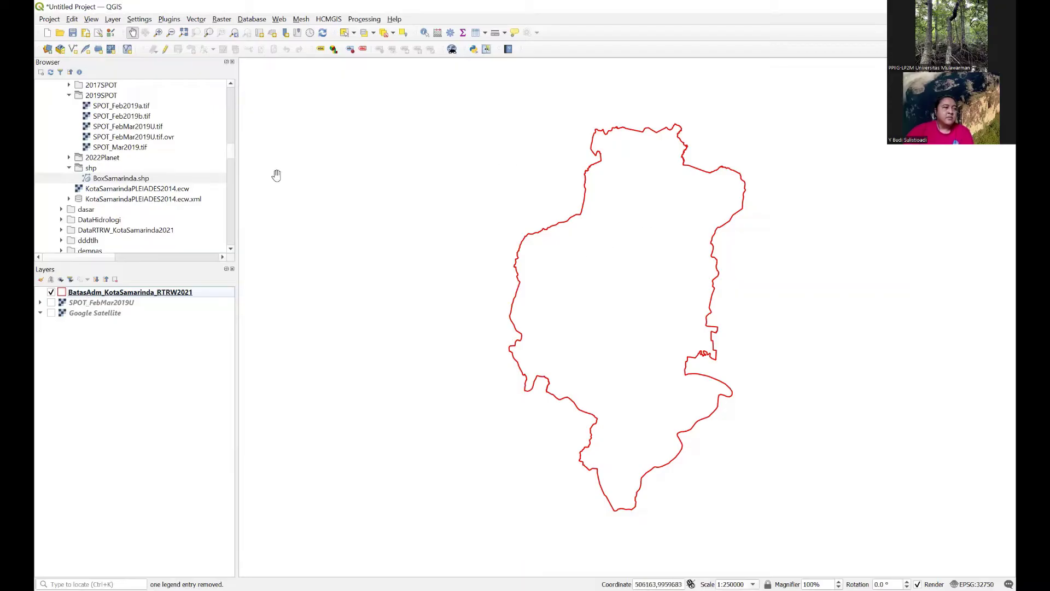
click(69, 158)
shift+click(88, 167)
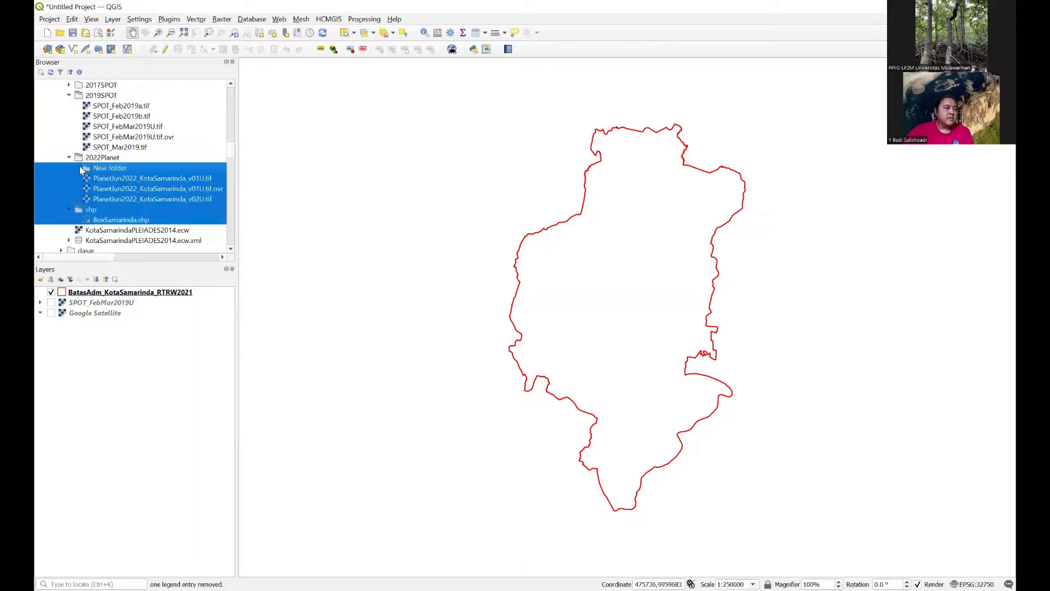
click(88, 159)
right_click(86, 159)
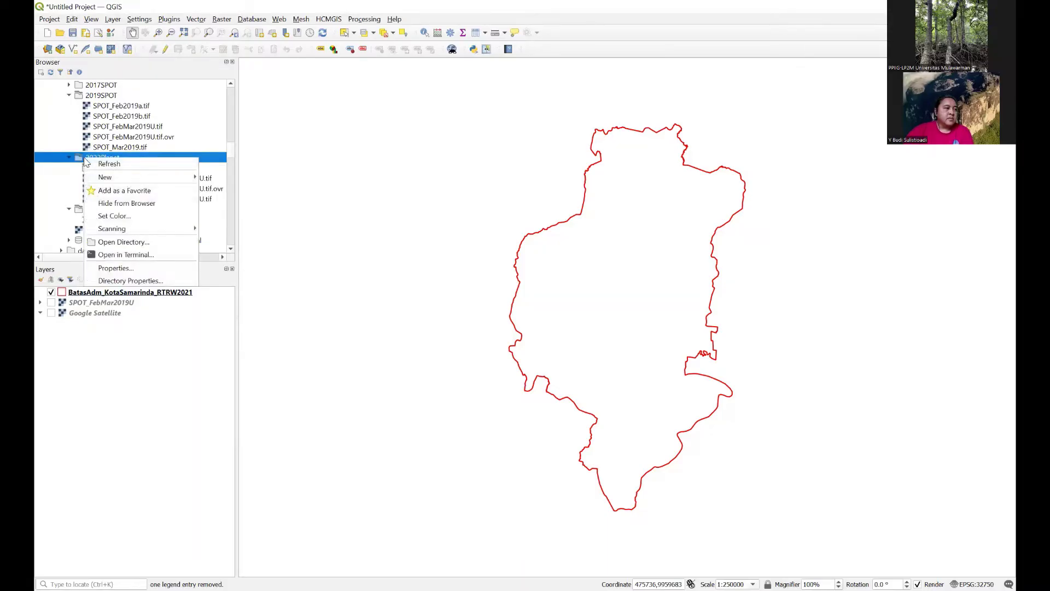
click(104, 165)
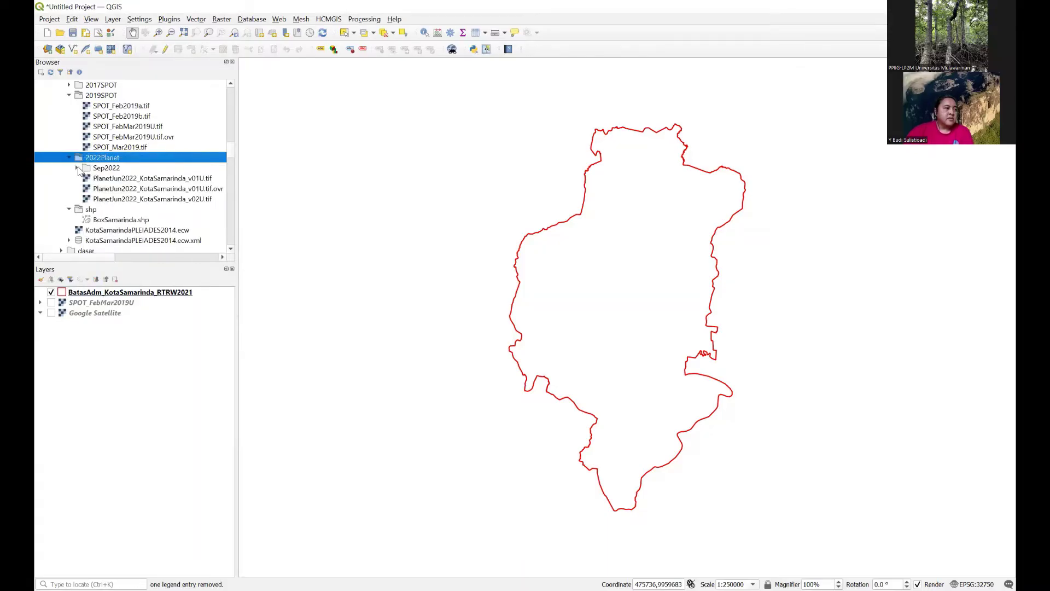
click(76, 168)
scroll(137, 170, down, 3)
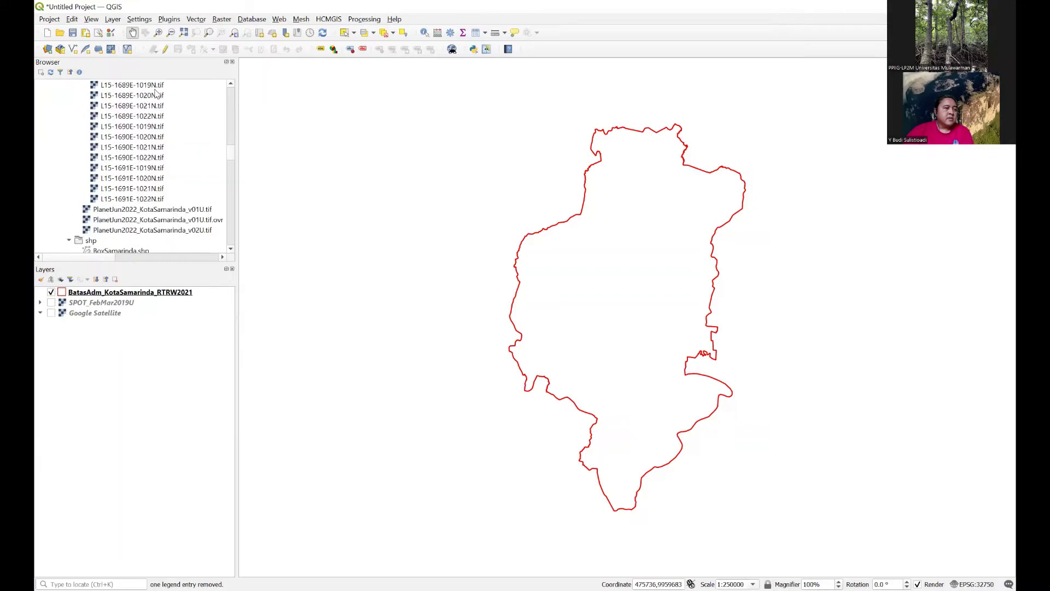
scroll(156, 97, up, 1)
- Examine the metadata of L15-1689E-1019N.tif, especially its coordinate reference system, and close the properties
click(138, 119)
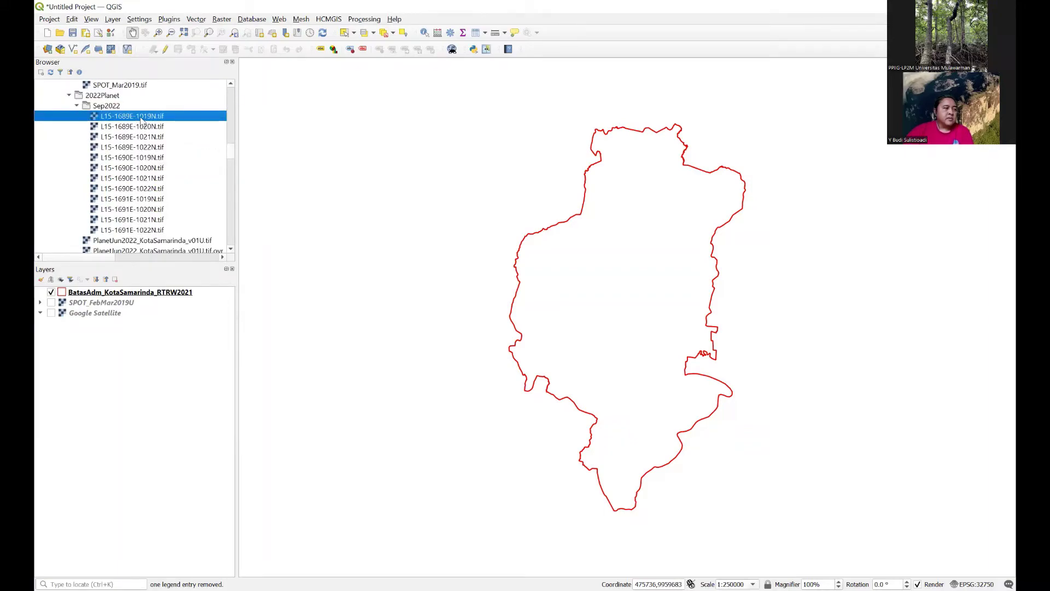
right_click(141, 118)
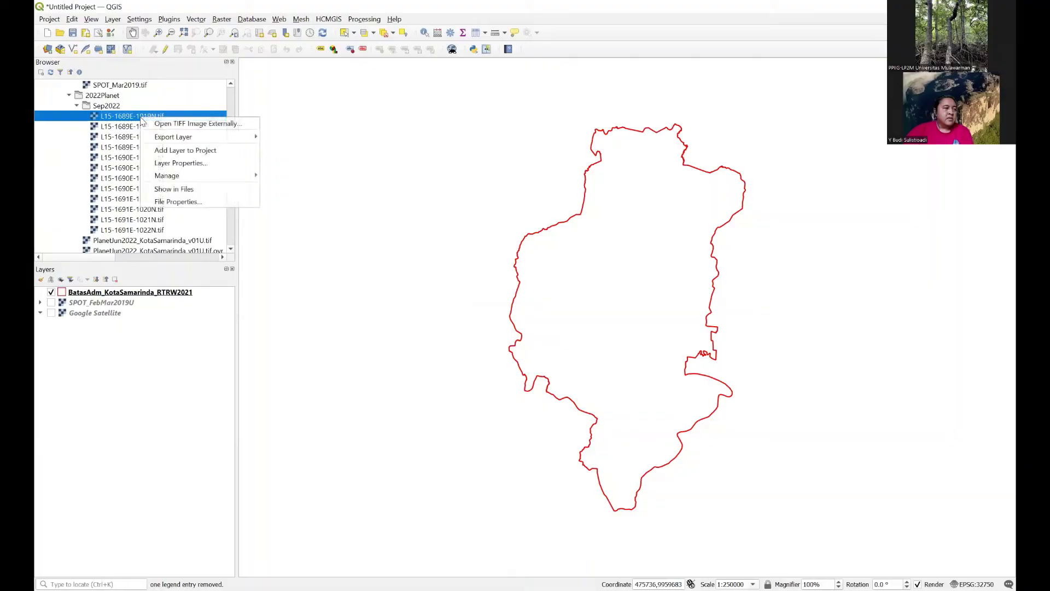
click(159, 164)
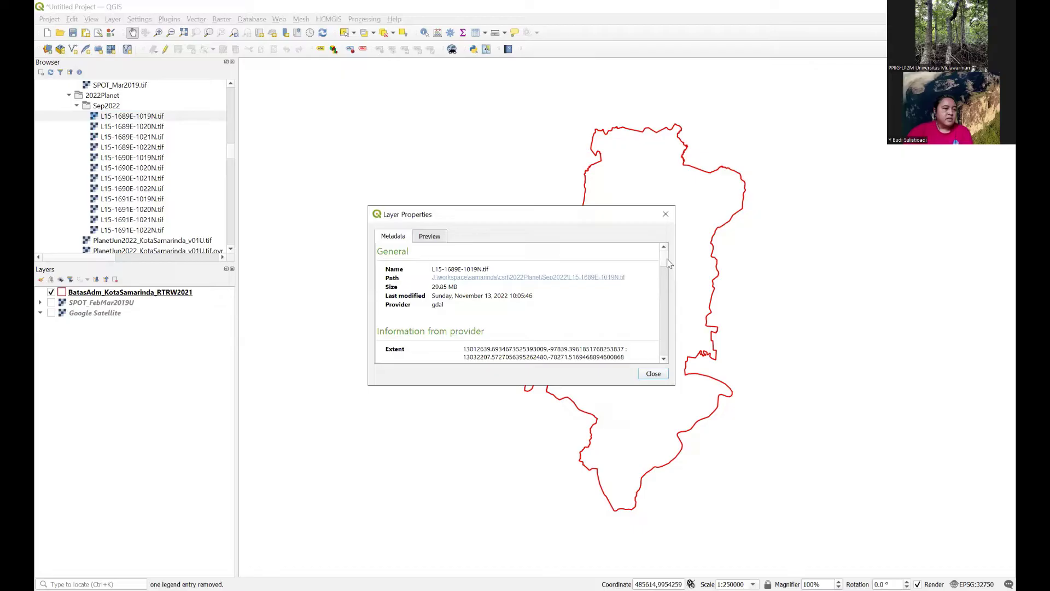
drag(667, 263, 668, 303)
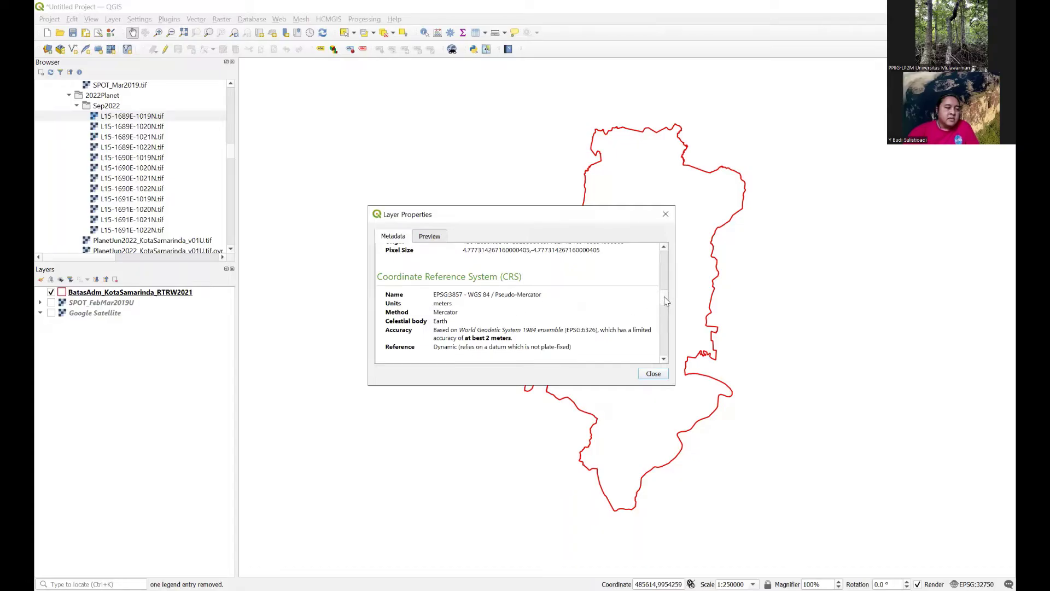
scroll(666, 300, down, 1)
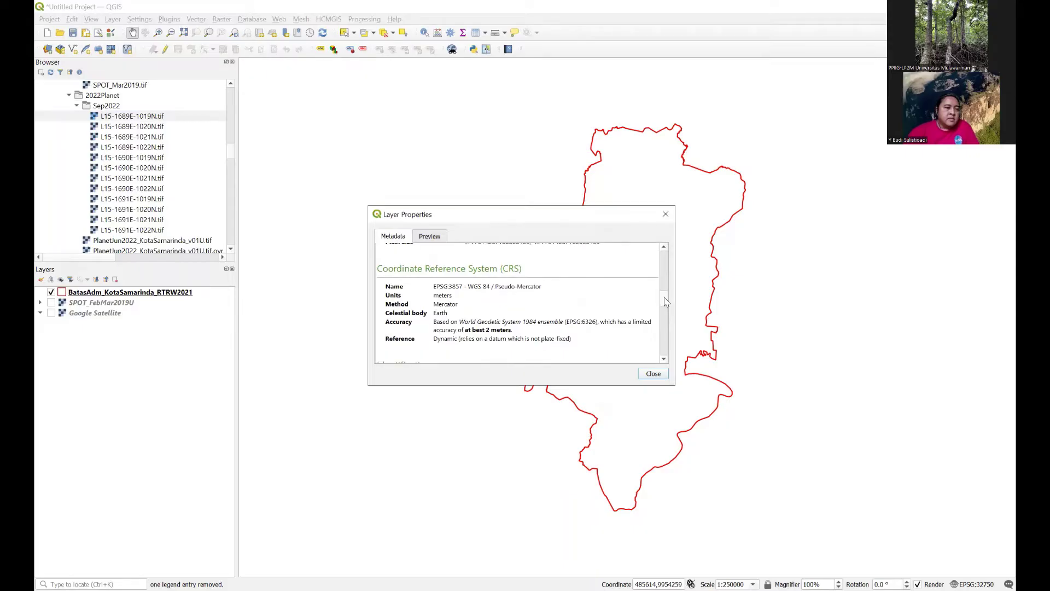
scroll(666, 302, down, 1)
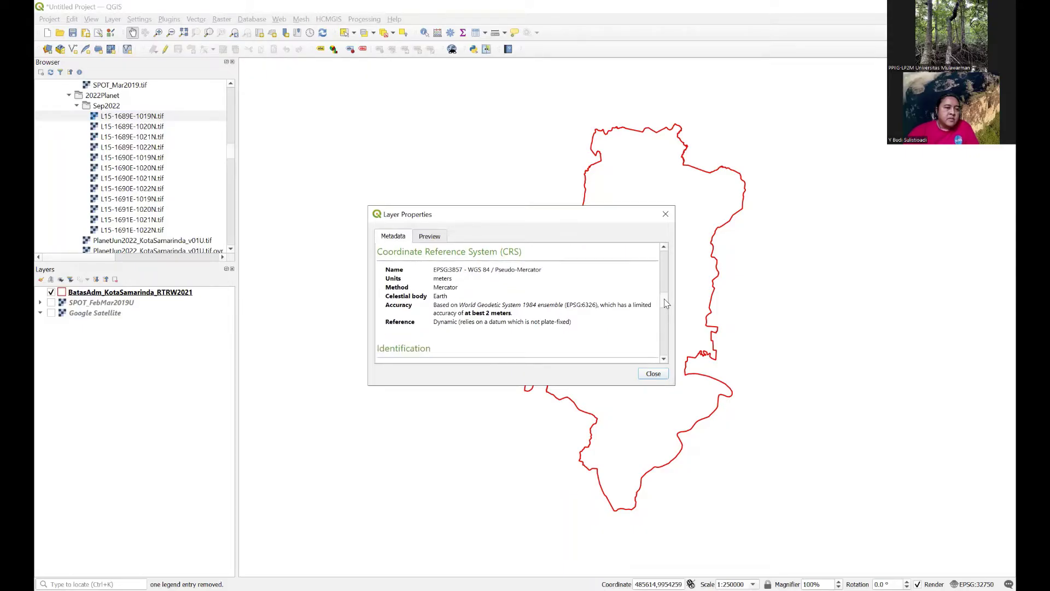
scroll(666, 304, down, 6)
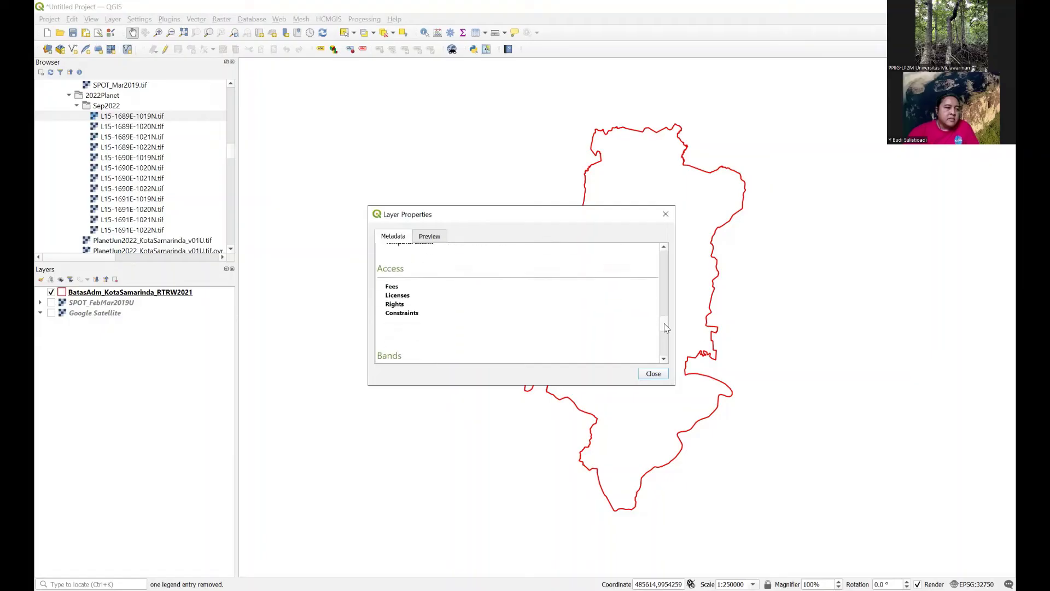
drag(666, 328, 667, 302)
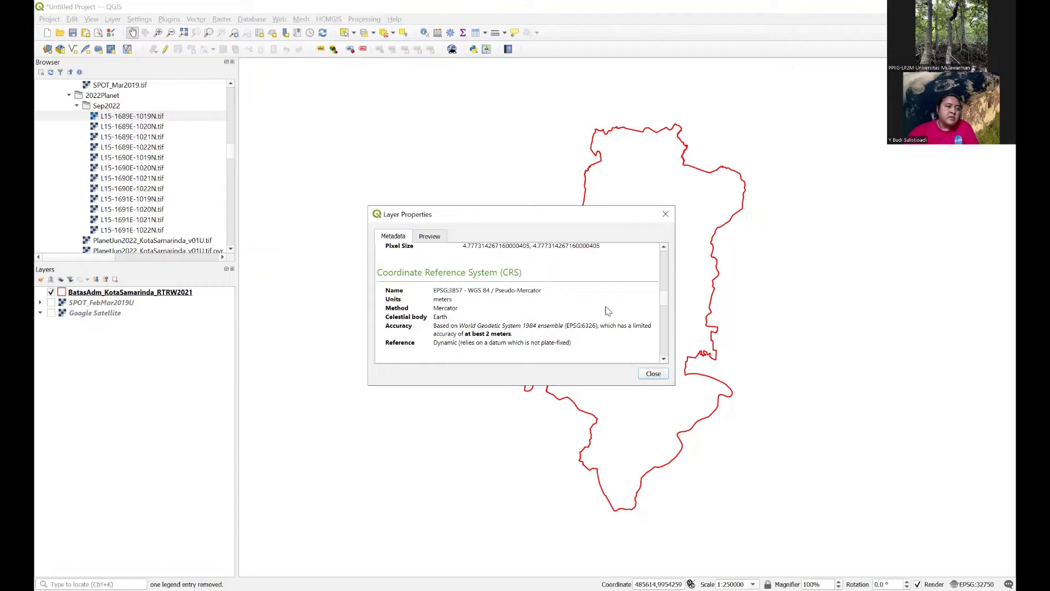
click(654, 373)
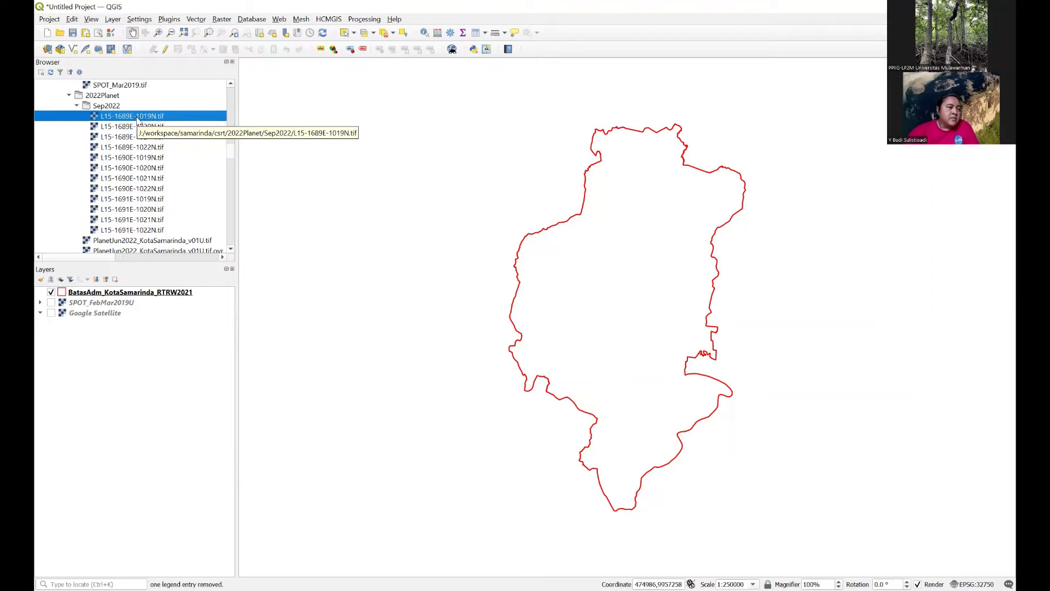
- Add all twelve Sep2022 quads, L15-1689E-1019N through L15-1691E-1022N, to the project as layers
drag(136, 119, 163, 341)
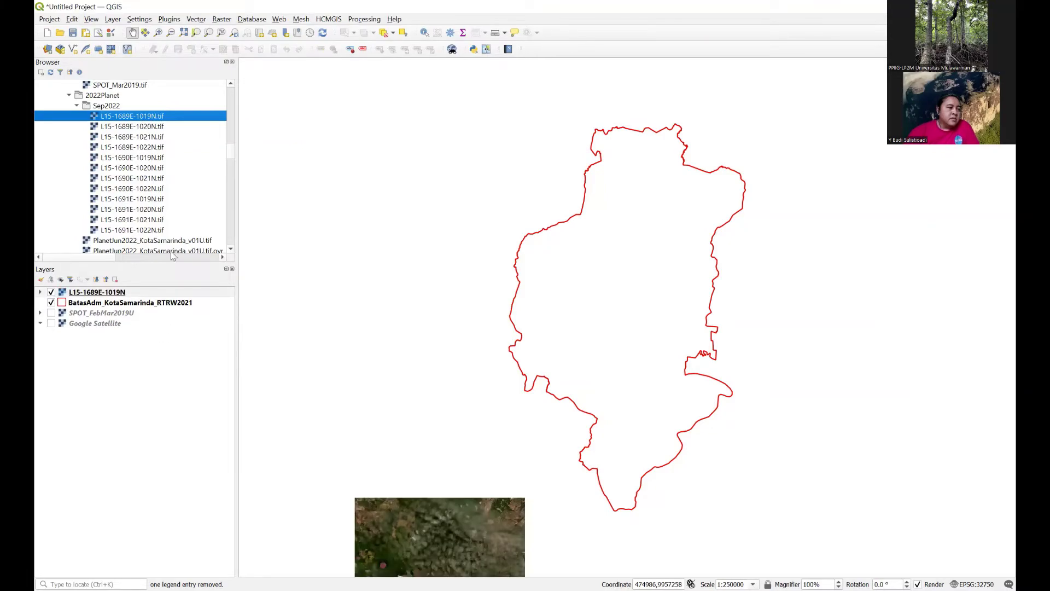
drag(157, 129, 157, 329)
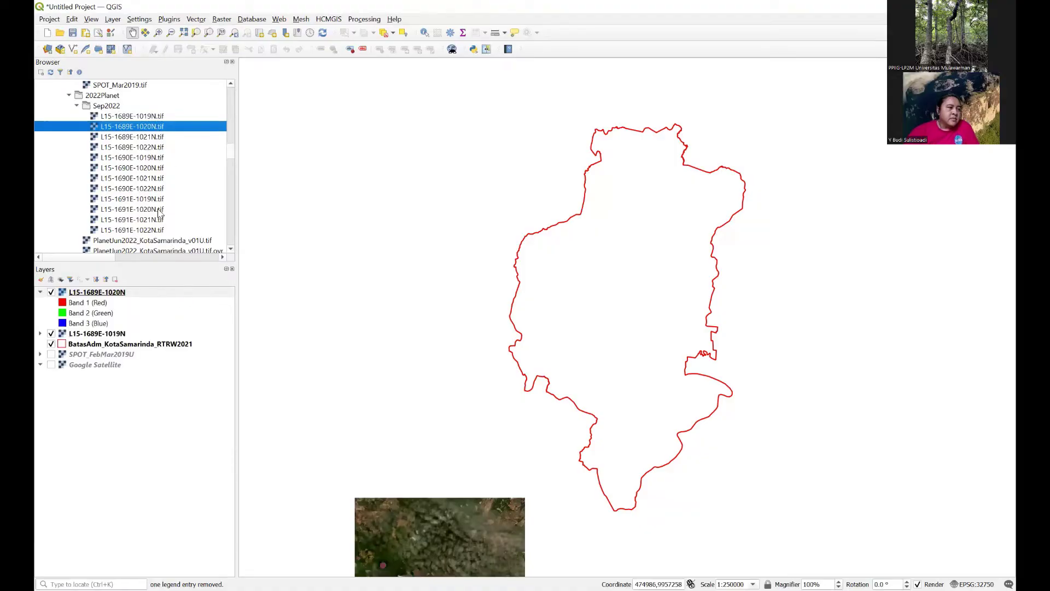
drag(154, 141, 166, 395)
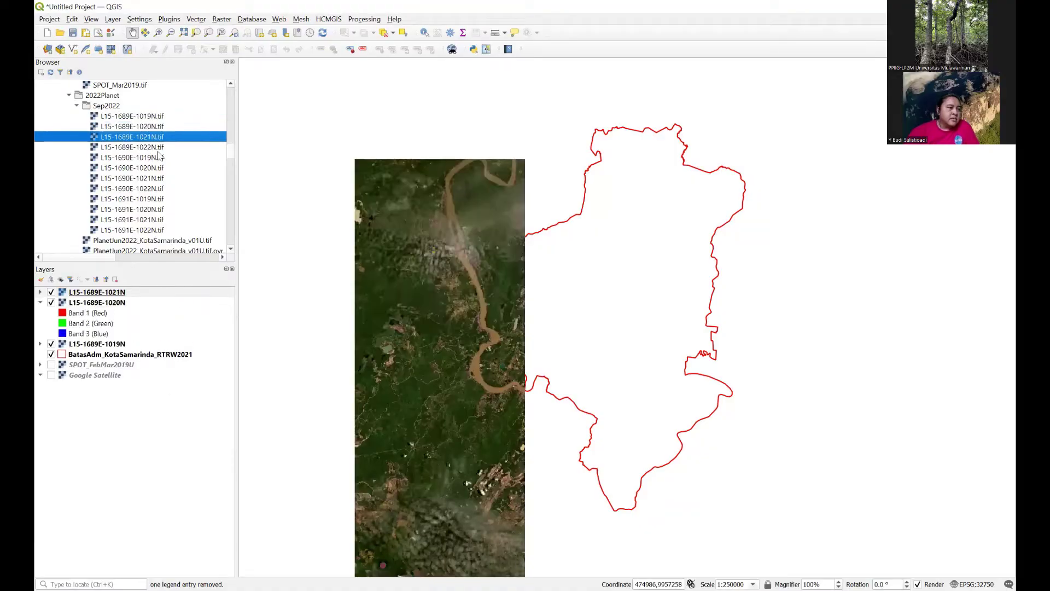
drag(160, 148, 170, 365)
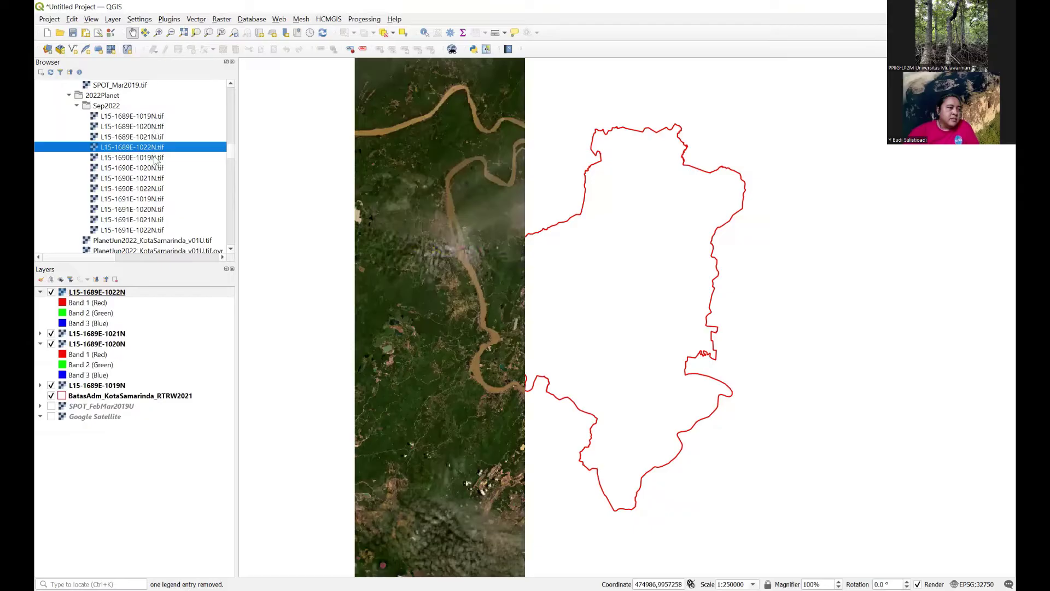
drag(157, 158, 165, 339)
drag(157, 179, 173, 385)
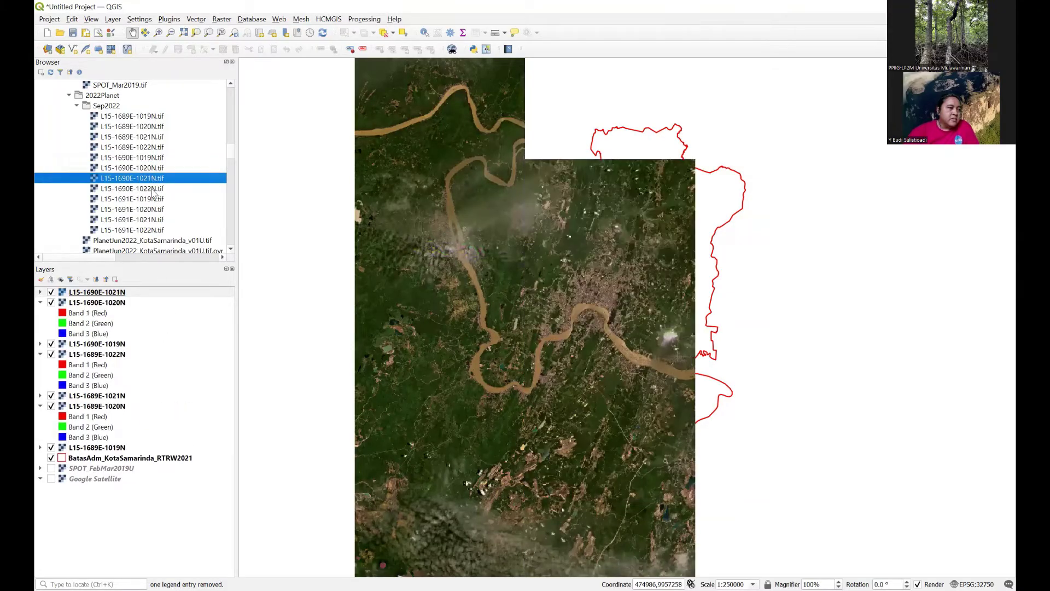
drag(156, 189, 157, 323)
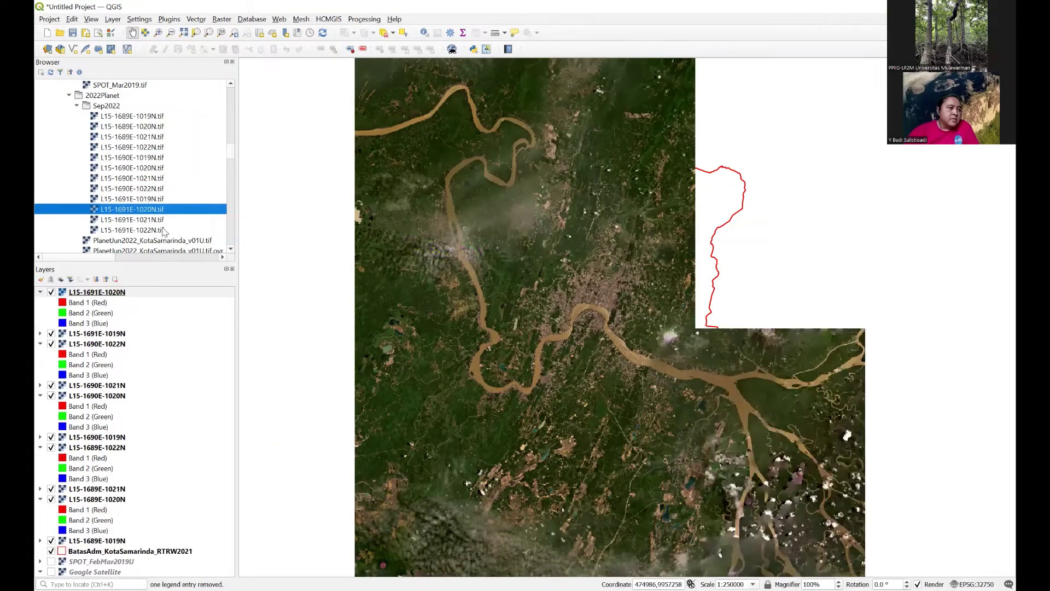
drag(164, 219, 171, 377)
drag(154, 230, 168, 441)
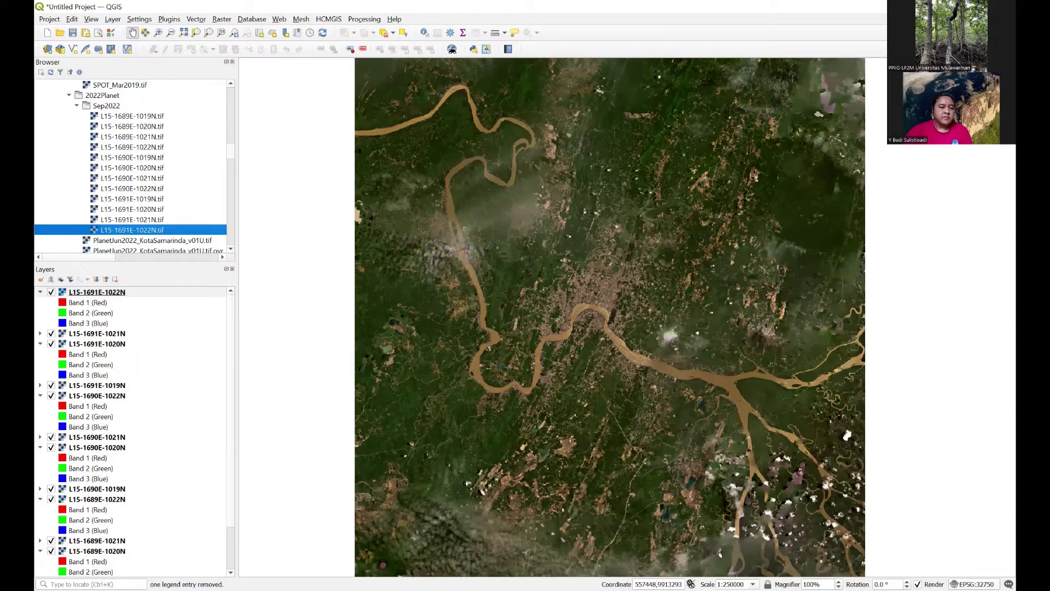
- Check the project's coordinate reference system in the project properties without changing it
key(ctrl+shift+p)
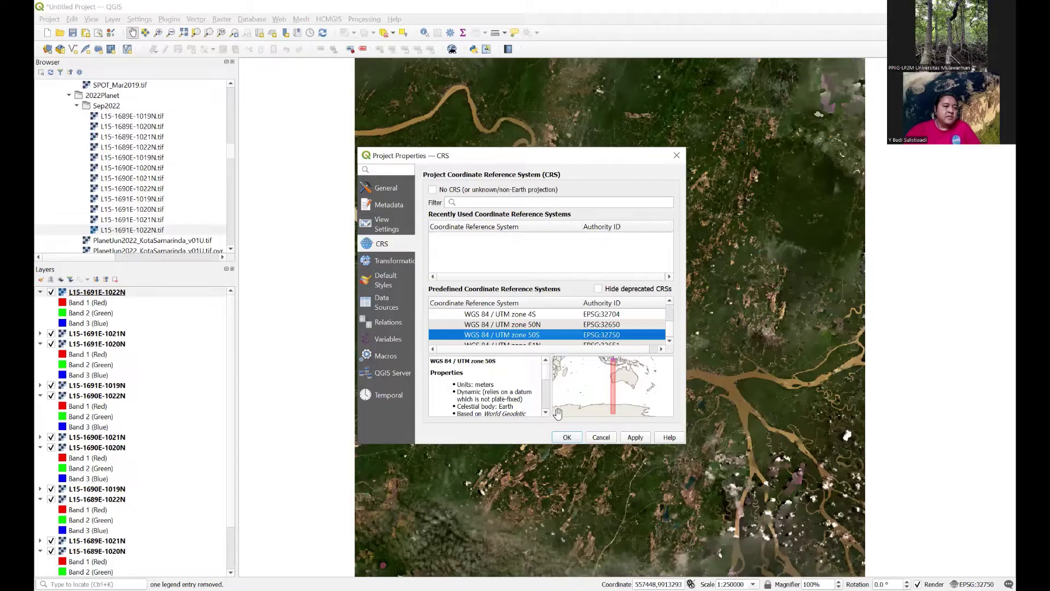
click(601, 437)
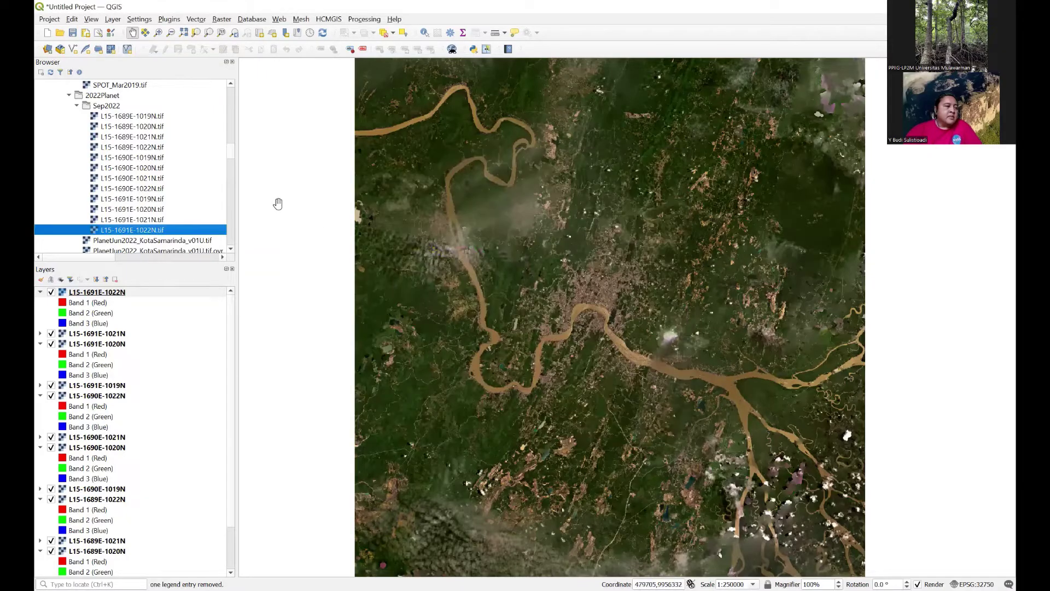
- Start a raster Merge with the twelve L15 quads as input layers, excluding Google Satellite and SPOT_FebMar2019U
click(220, 21)
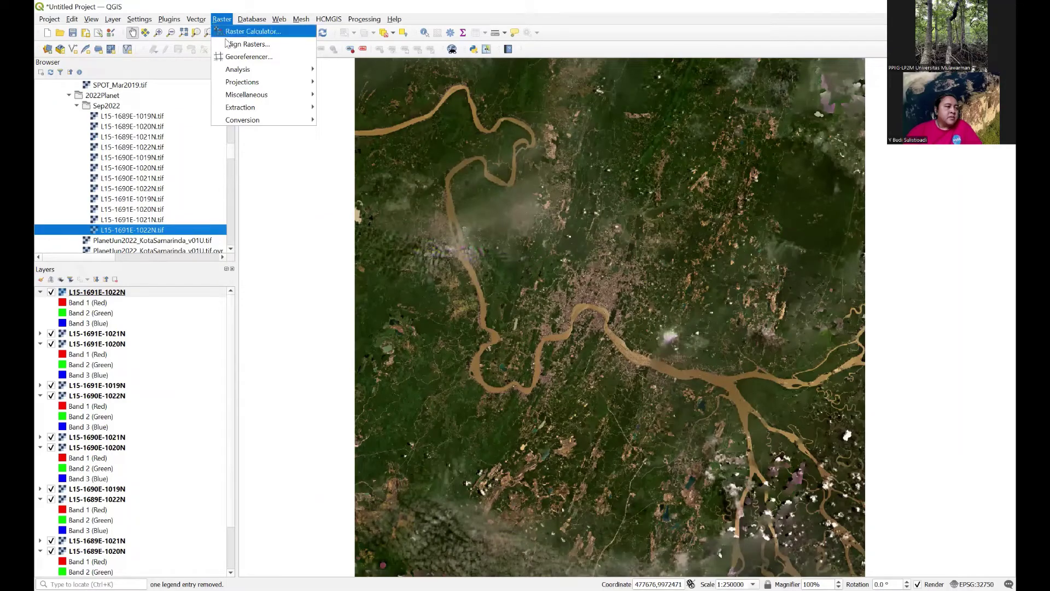
mouse_move(295, 91)
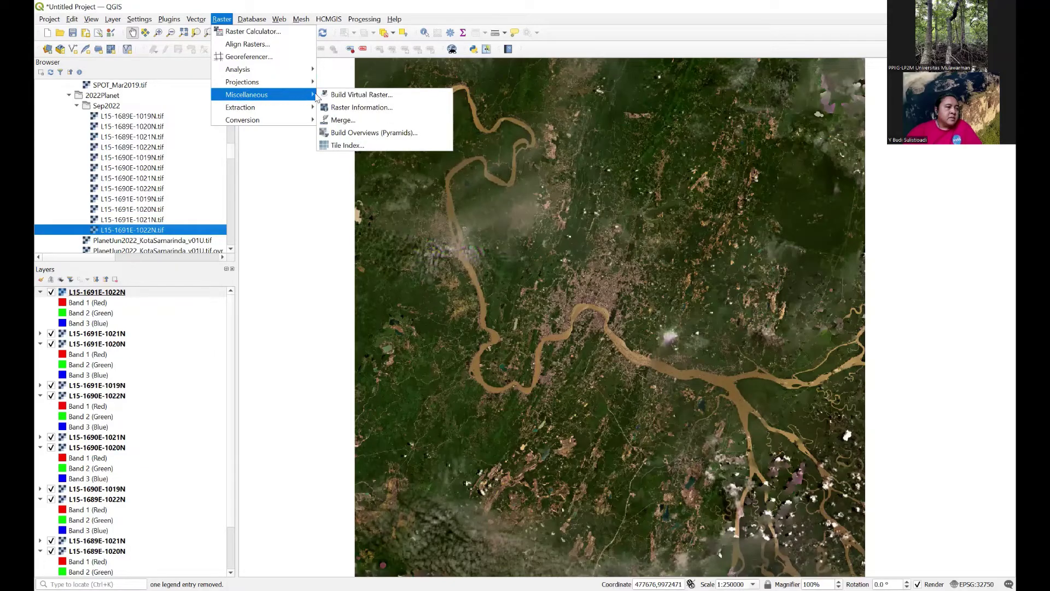
click(347, 122)
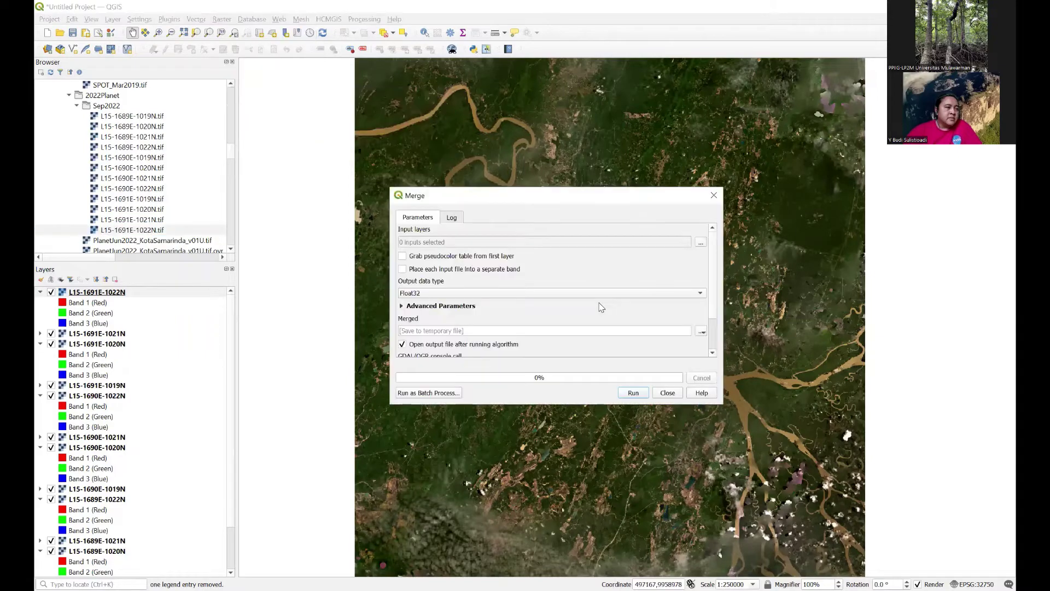
click(701, 243)
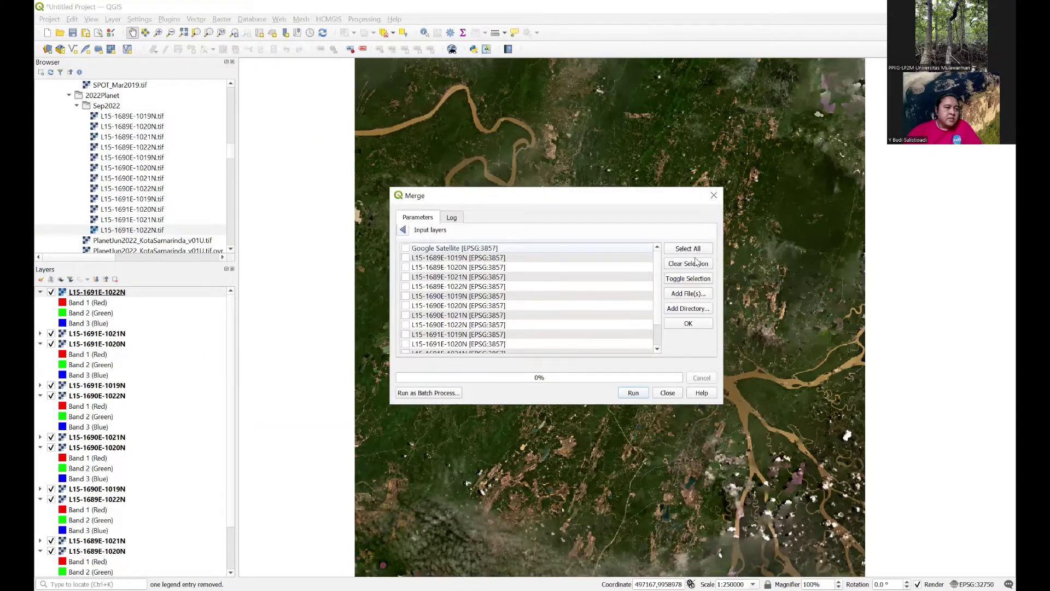
click(695, 250)
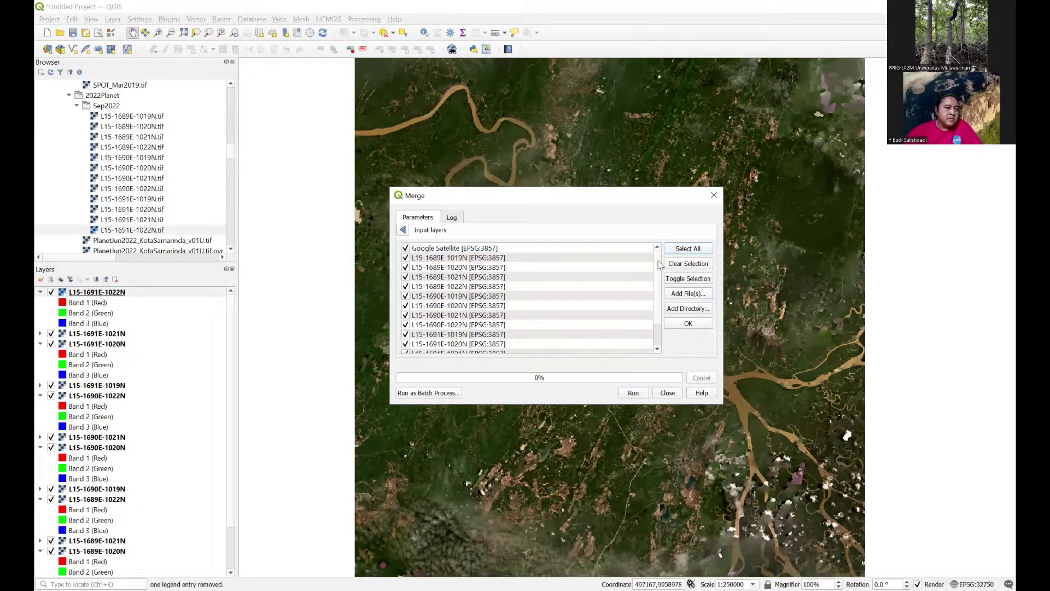
mouse_move(659, 263)
mouse_down()
mouse_move(659, 317)
mouse_move(661, 264)
mouse_up()
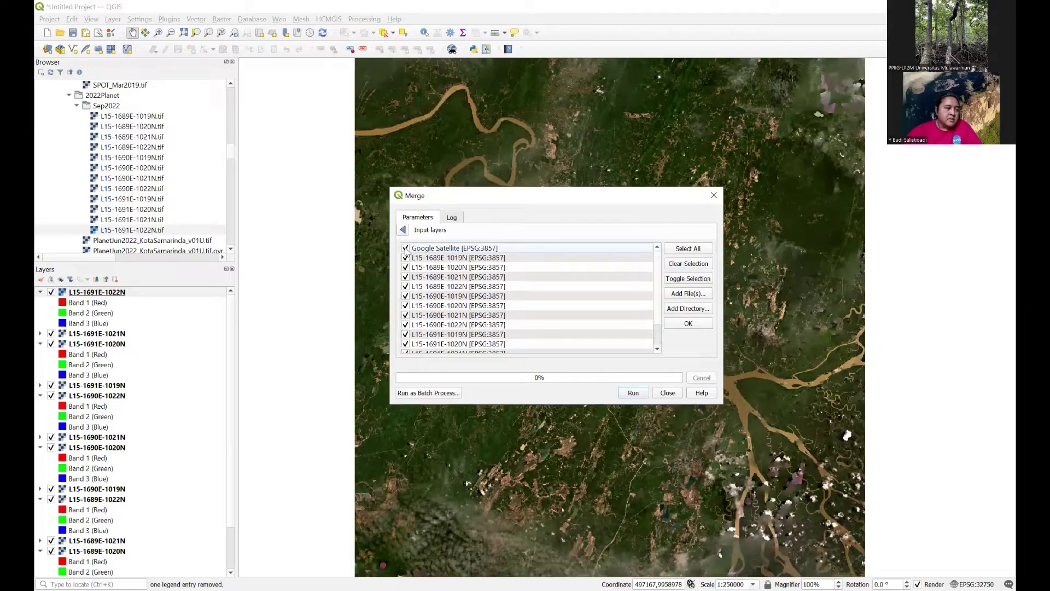
click(406, 249)
drag(660, 274, 658, 316)
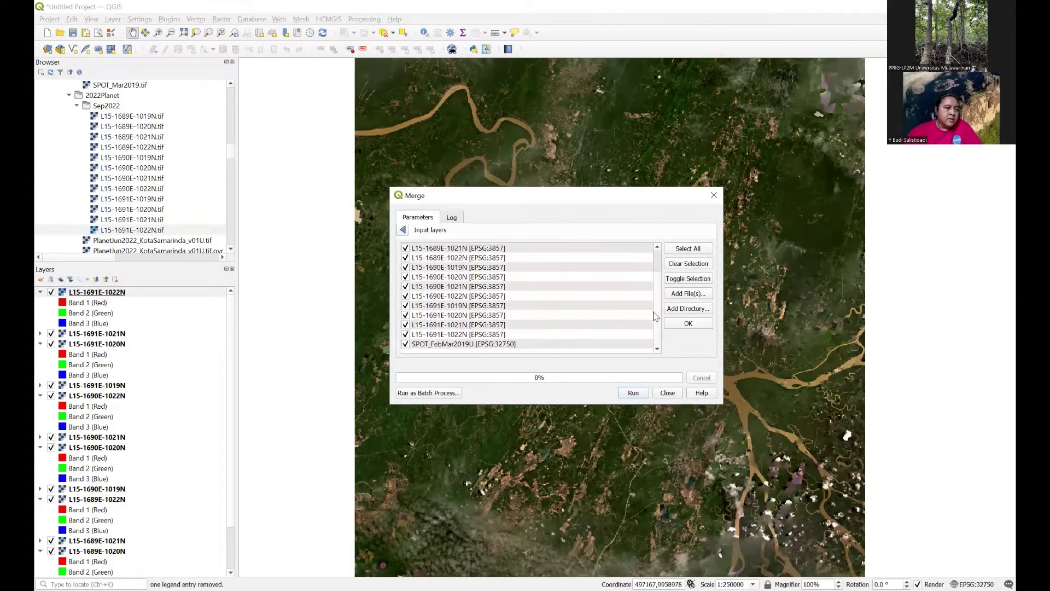
click(407, 344)
mouse_move(659, 323)
mouse_down()
mouse_move(657, 303)
mouse_move(649, 330)
mouse_move(651, 290)
mouse_move(646, 332)
mouse_up()
click(404, 230)
- Set the merge output to PlanetSep2022_KotaSamarinda_v01U.tif in the csrt/2022Planet folder, basing the name on the existing June 2022 file
scroll(718, 275, down, 3)
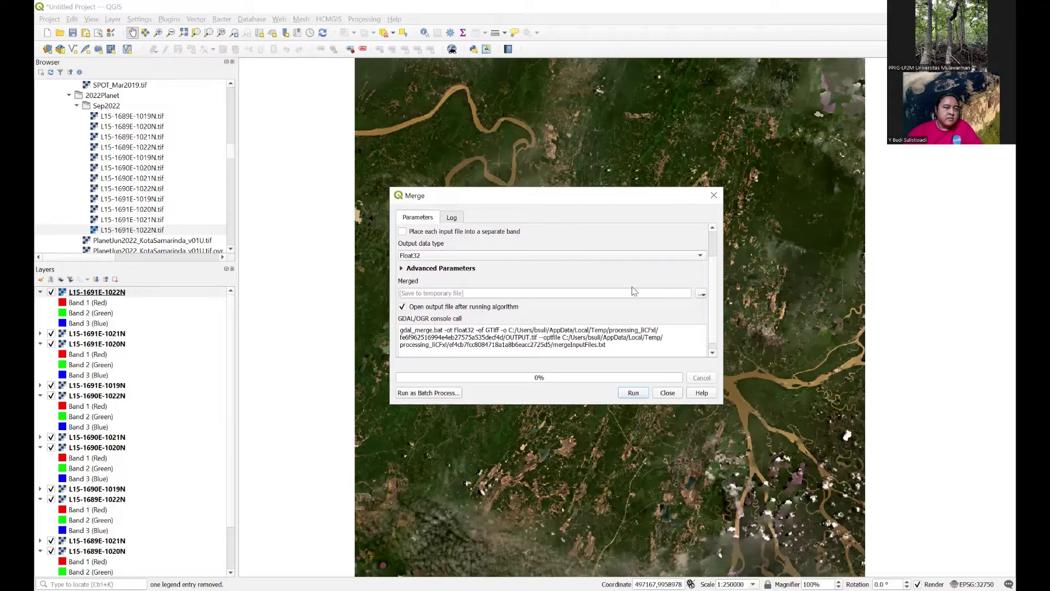
click(704, 295)
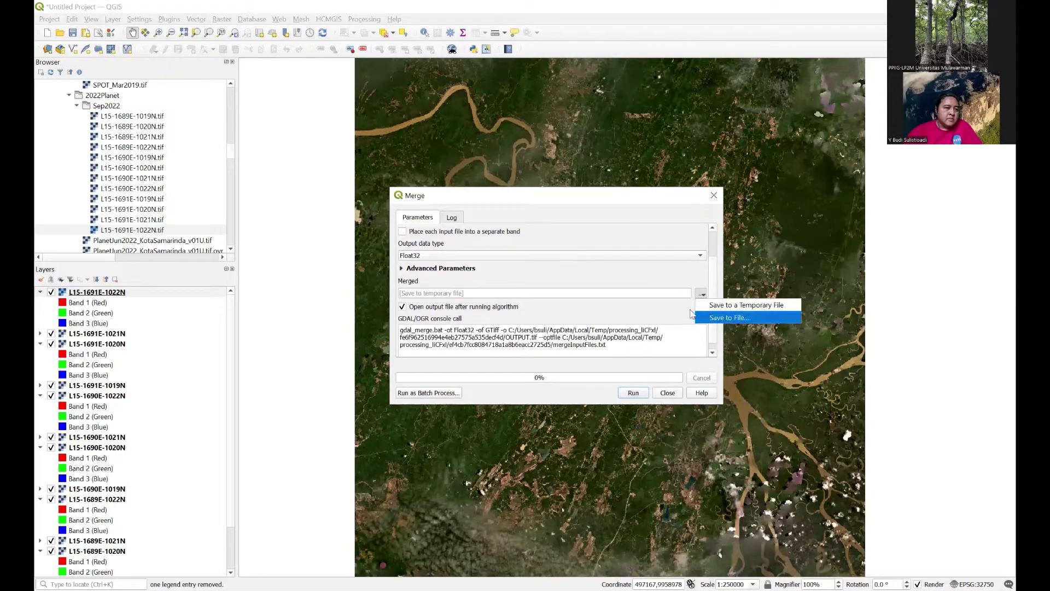
click(711, 318)
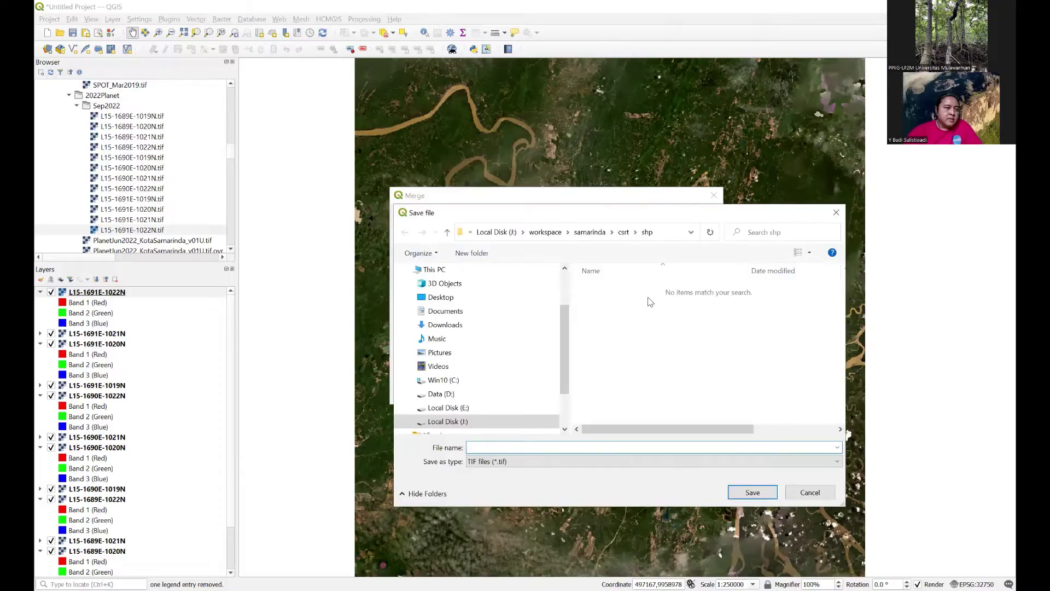
click(624, 232)
double_click(627, 316)
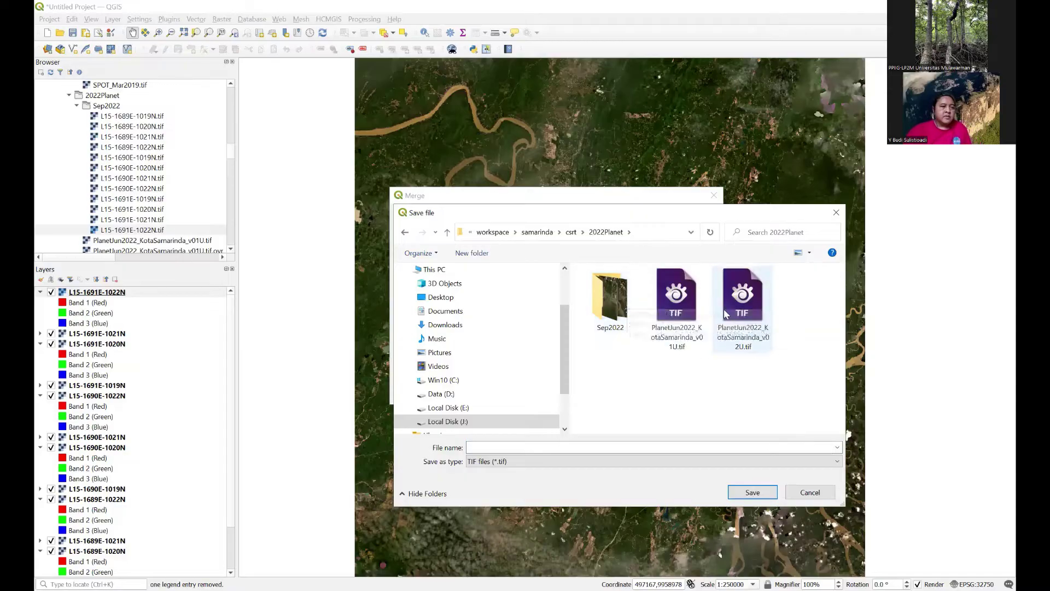
click(699, 311)
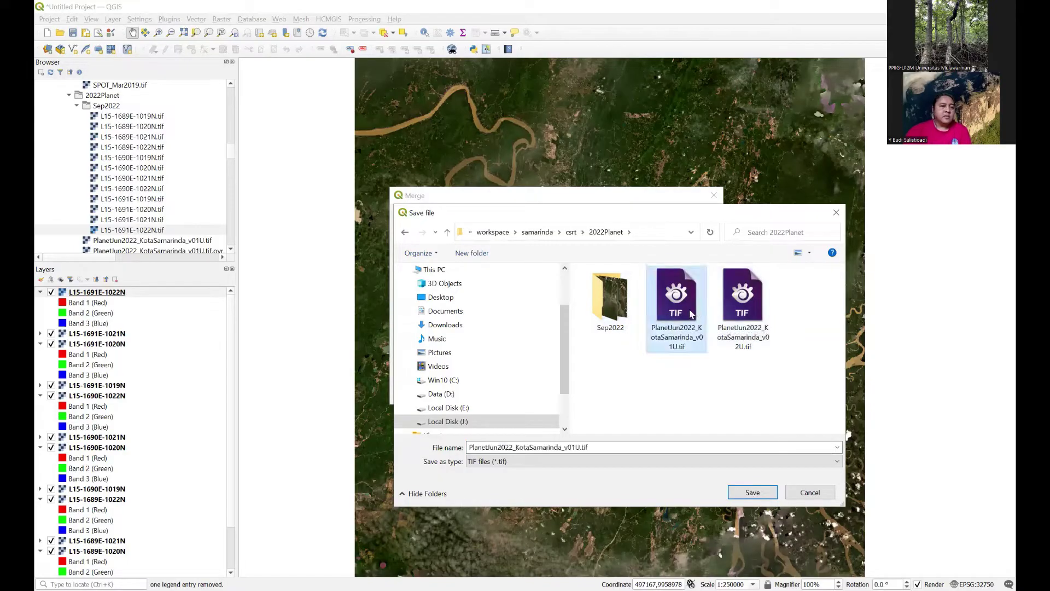
double_click(489, 447)
drag(488, 447, 499, 450)
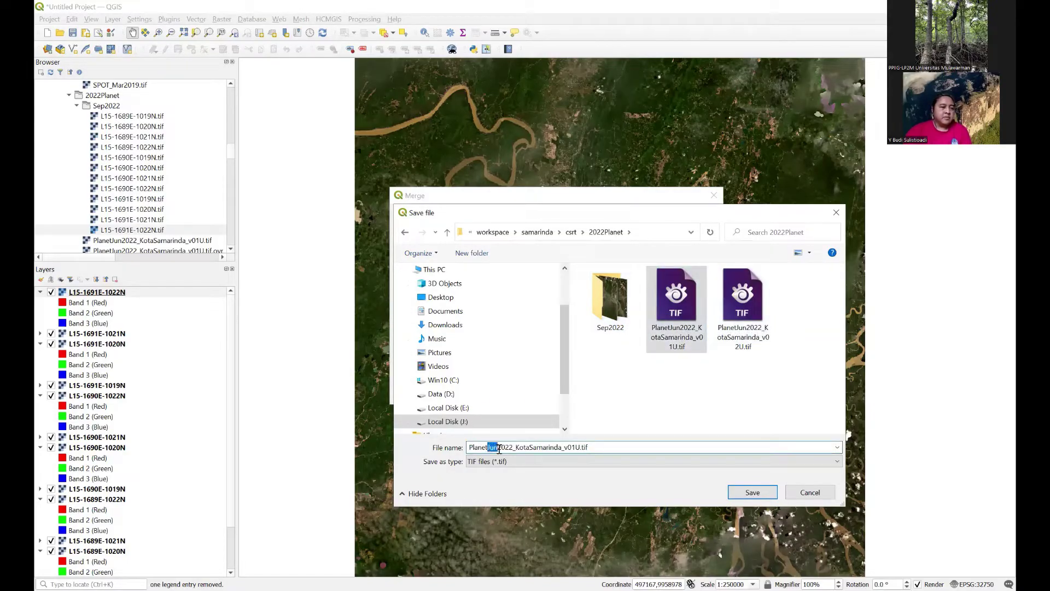
text(Sep)
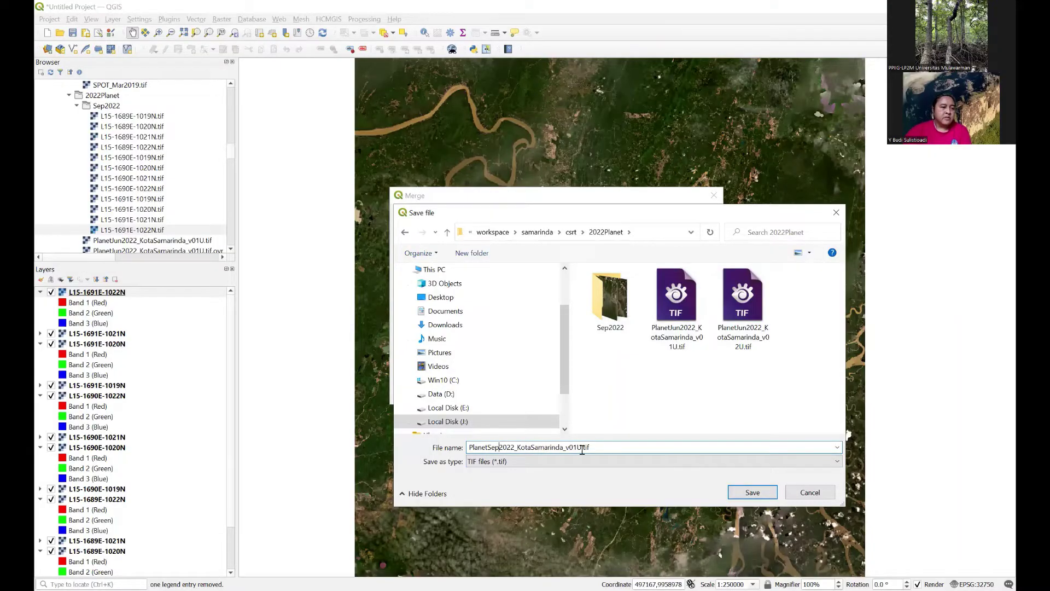
click(754, 494)
- Change the merge output's file name to PlanetSep2022_KotaSamarinda_v01PM.tif, run the merge and close the dialog
scroll(711, 317, down, 1)
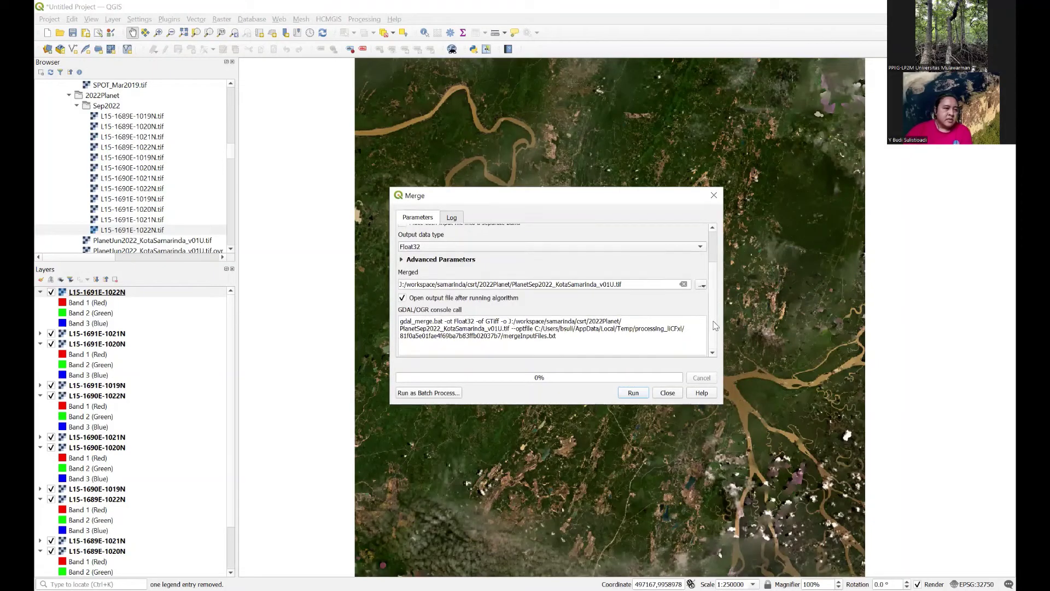
scroll(714, 323, up, 2)
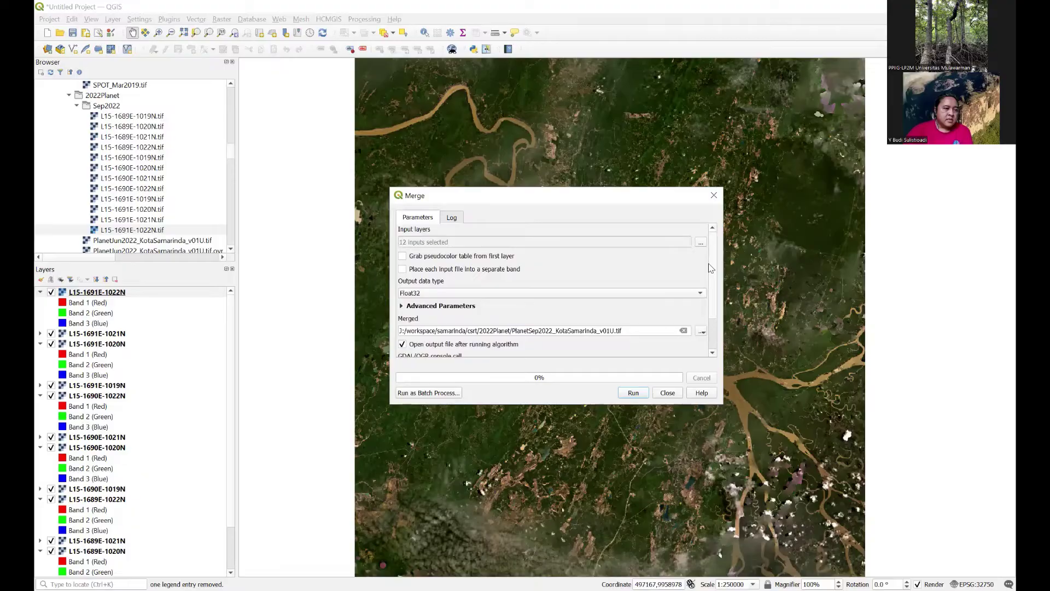
scroll(706, 300, down, 1)
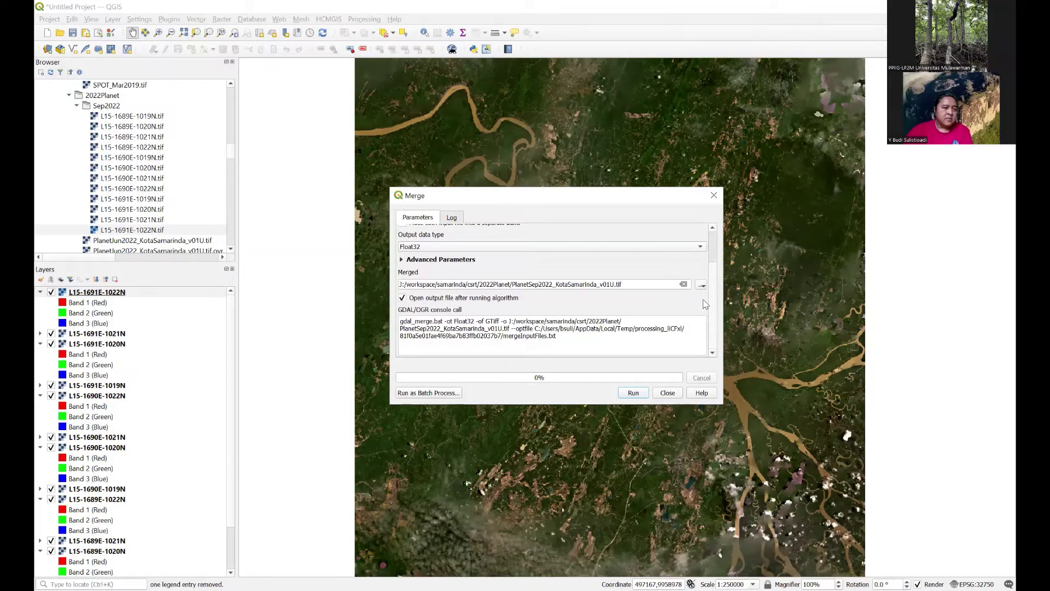
scroll(703, 290, up, 2)
scroll(703, 282, up, 1)
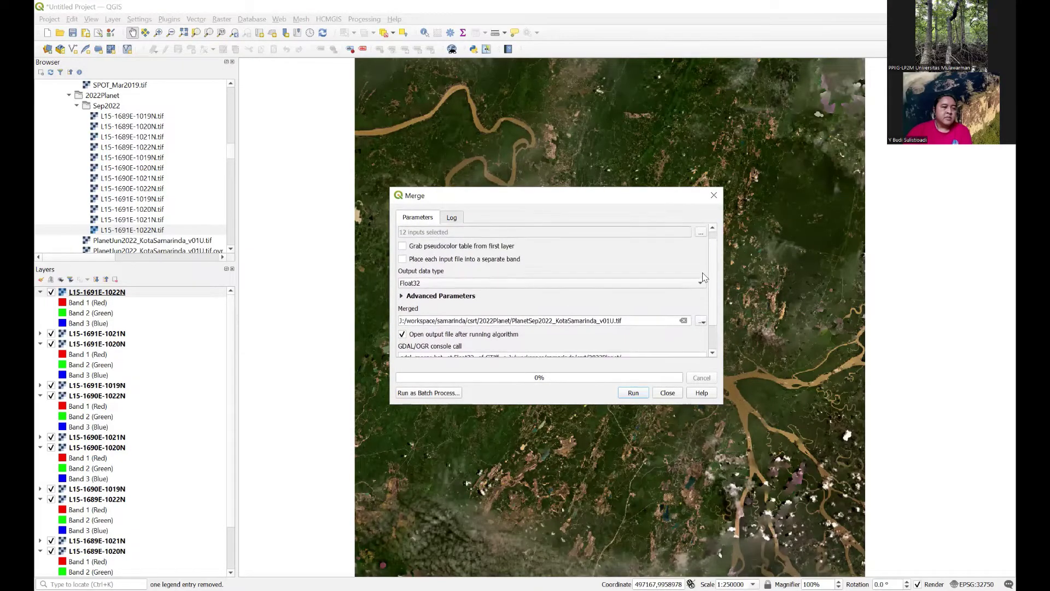
scroll(704, 267, down, 1)
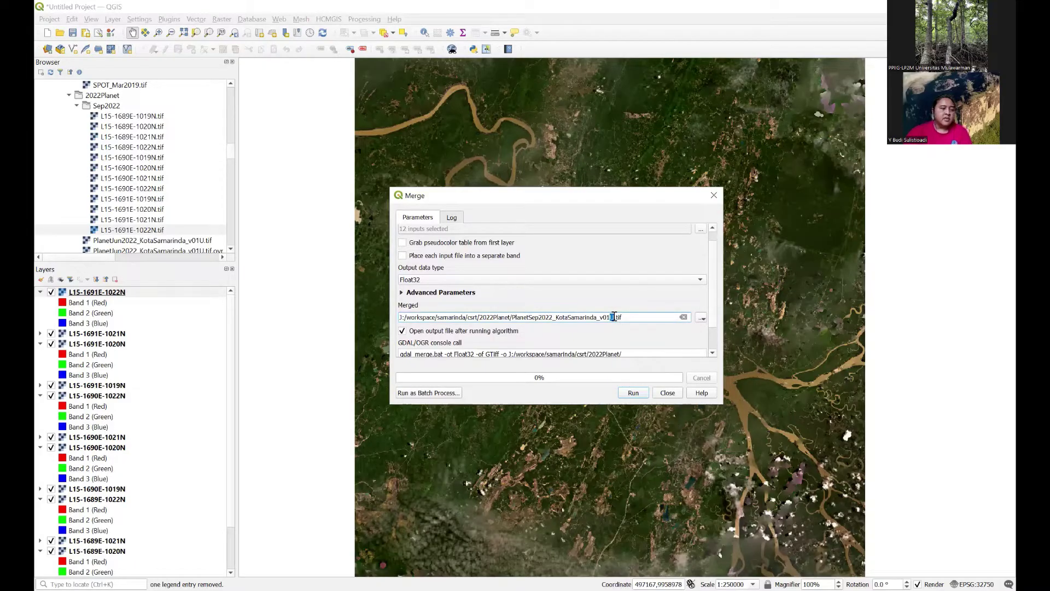
text(PM)
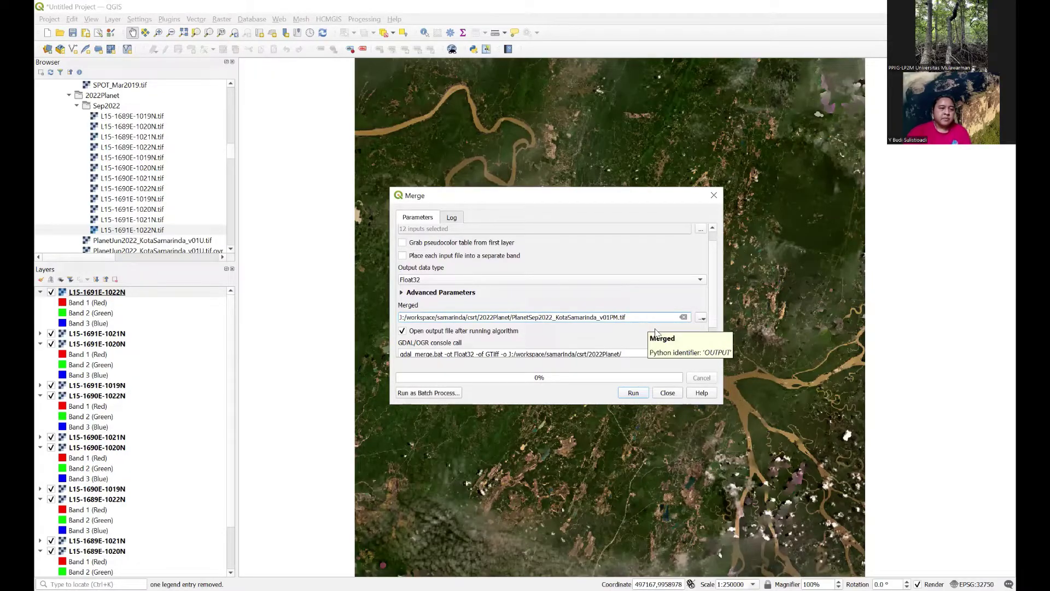
click(634, 393)
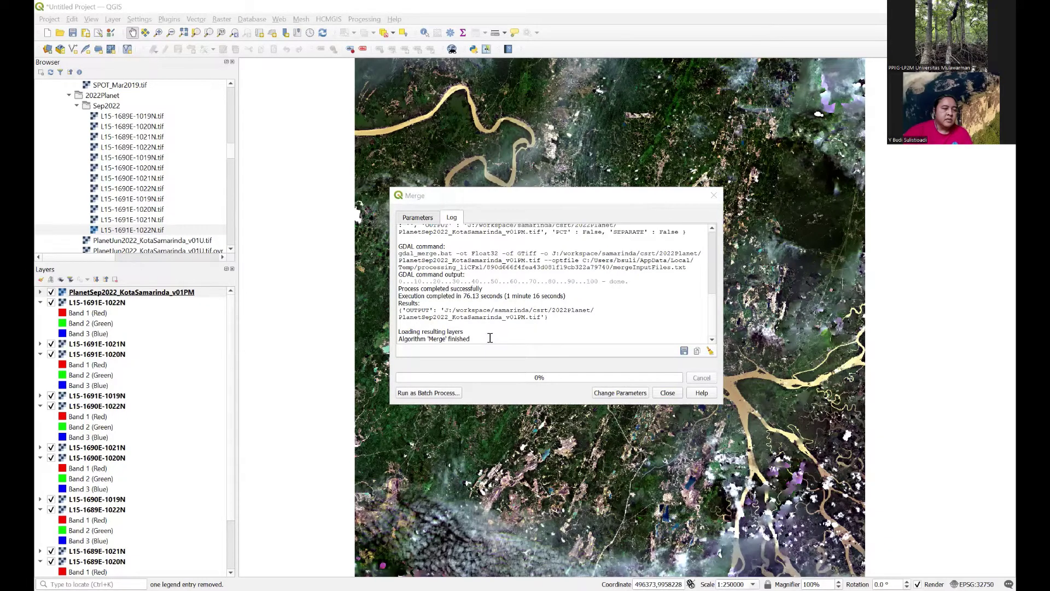
click(673, 390)
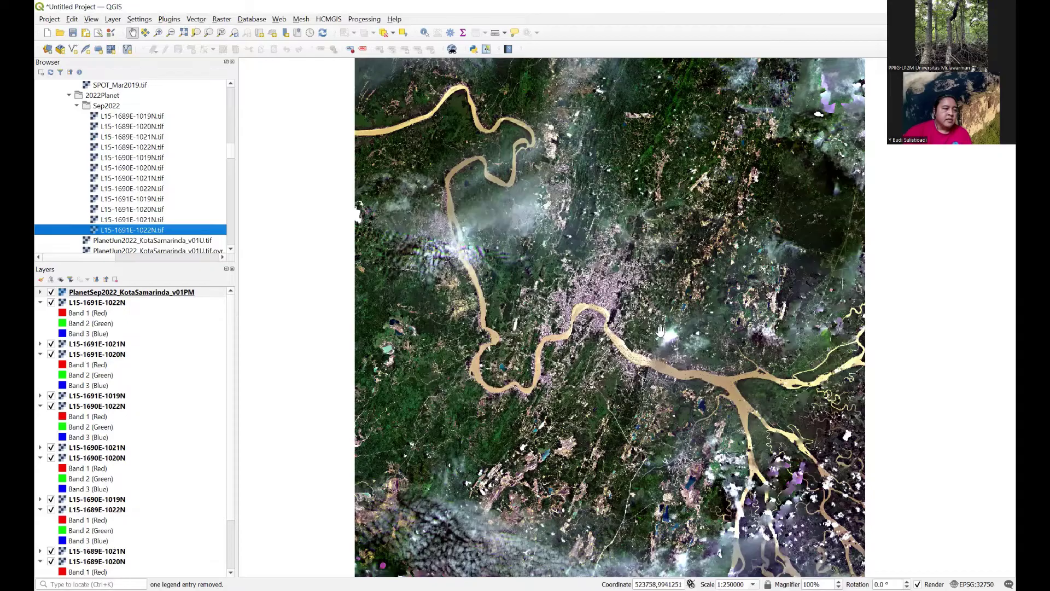
- Examine the merged PlanetSep2022_KotaSamarinda_v01PM layer's information, especially its coordinate reference system, and inspect the raster around the city
right_click(146, 293)
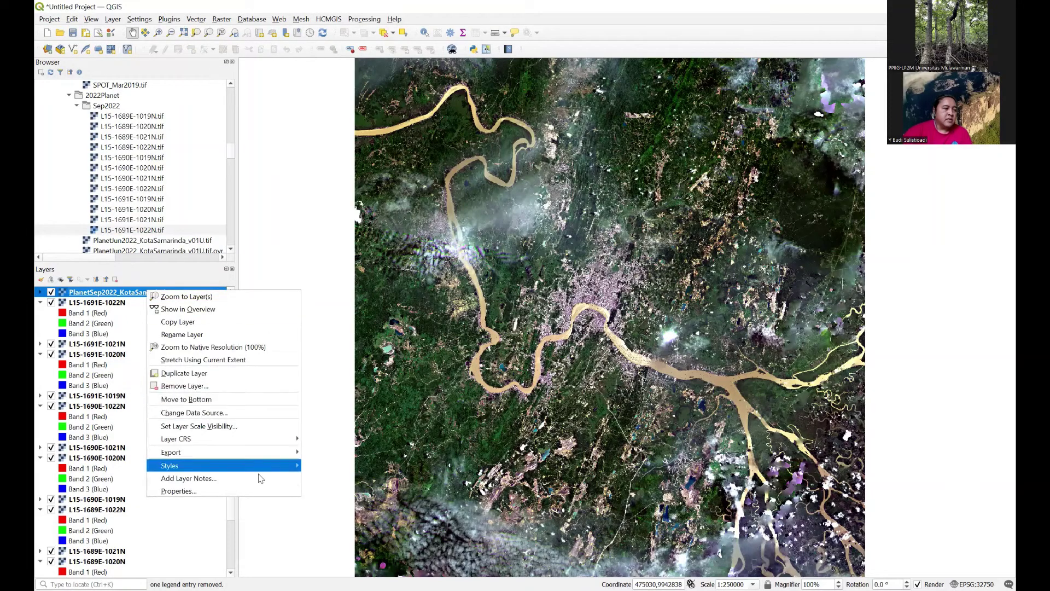
click(178, 490)
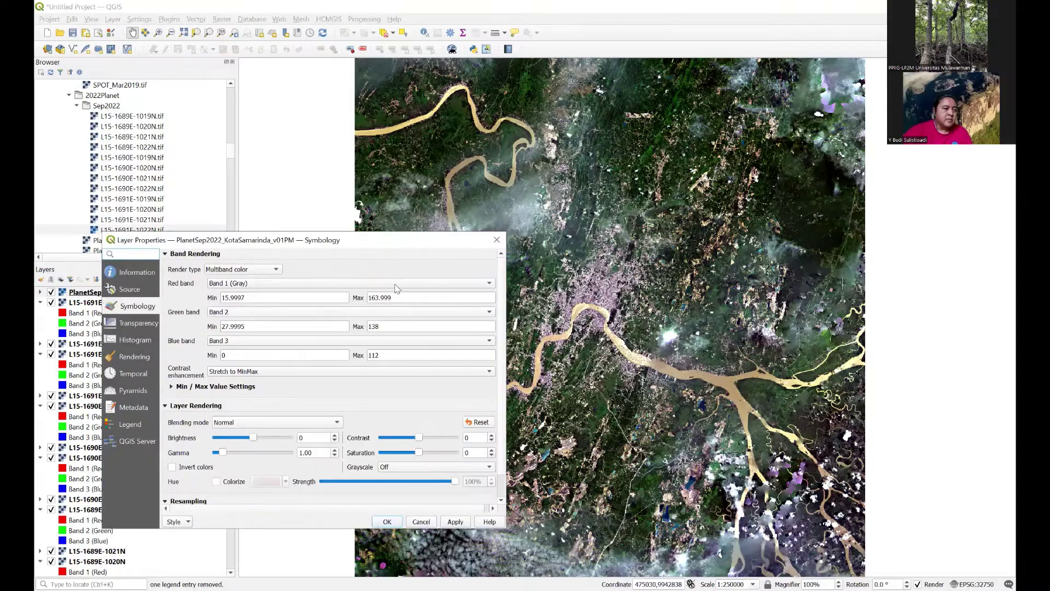
click(131, 274)
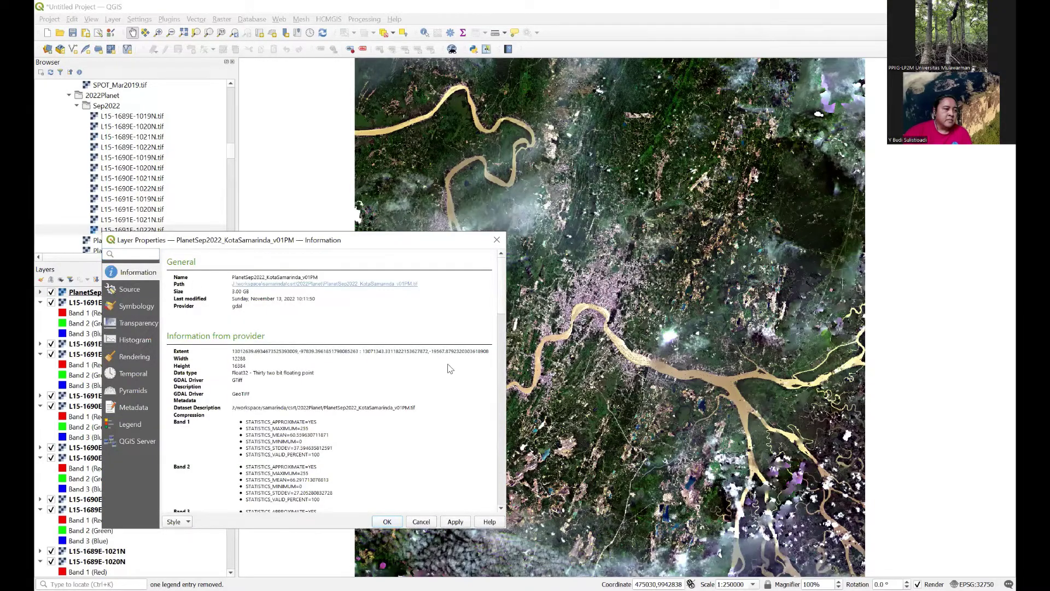
drag(504, 309, 504, 392)
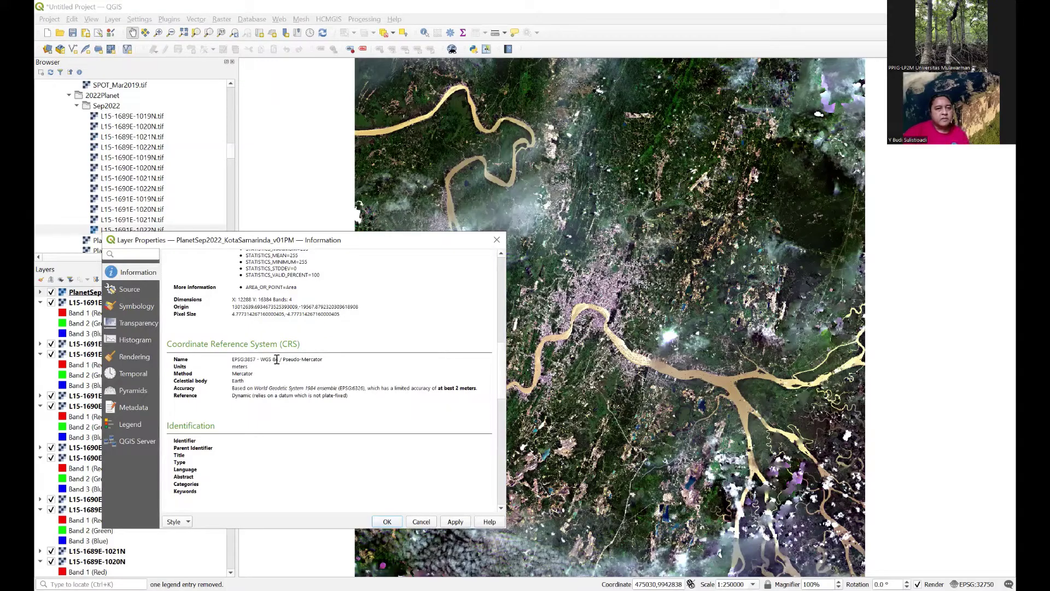
click(496, 241)
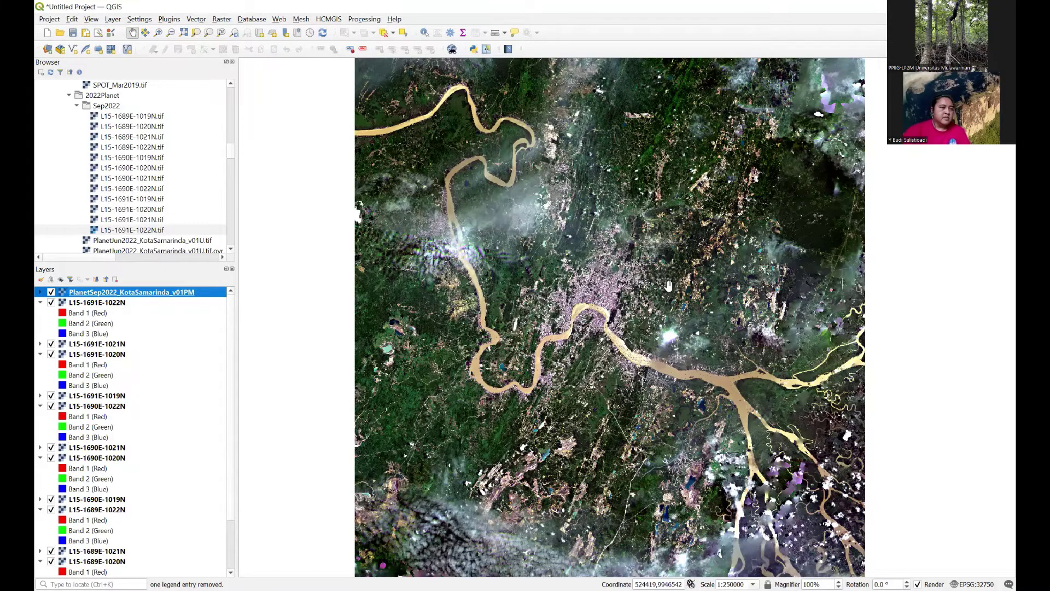
scroll(669, 286, up, 1)
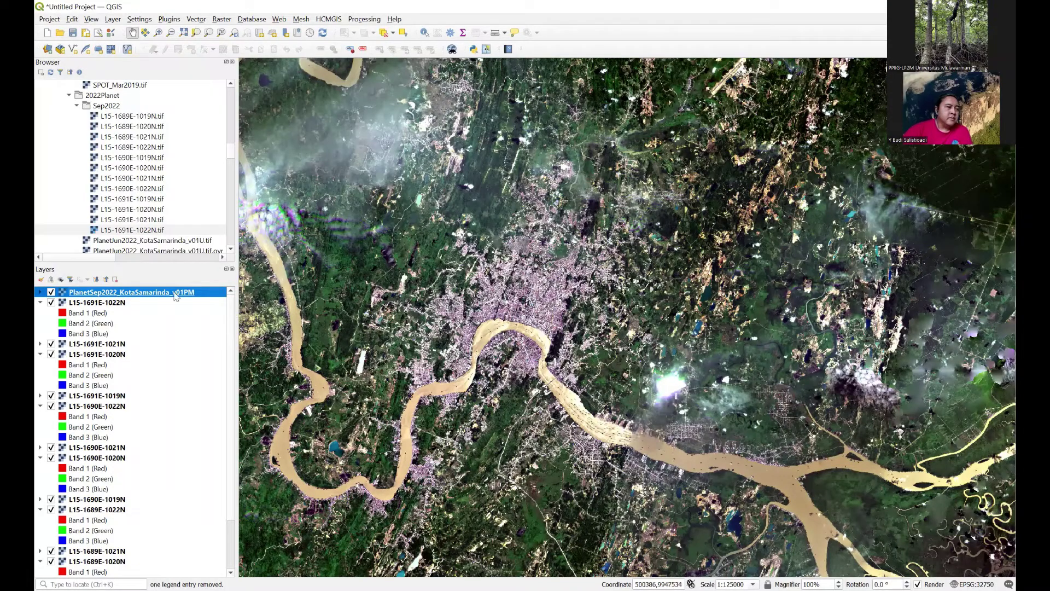
- Remove the twelve individual quad layers, L15-1691E-1022N through L15-1689E-1019N, from the project
click(118, 303)
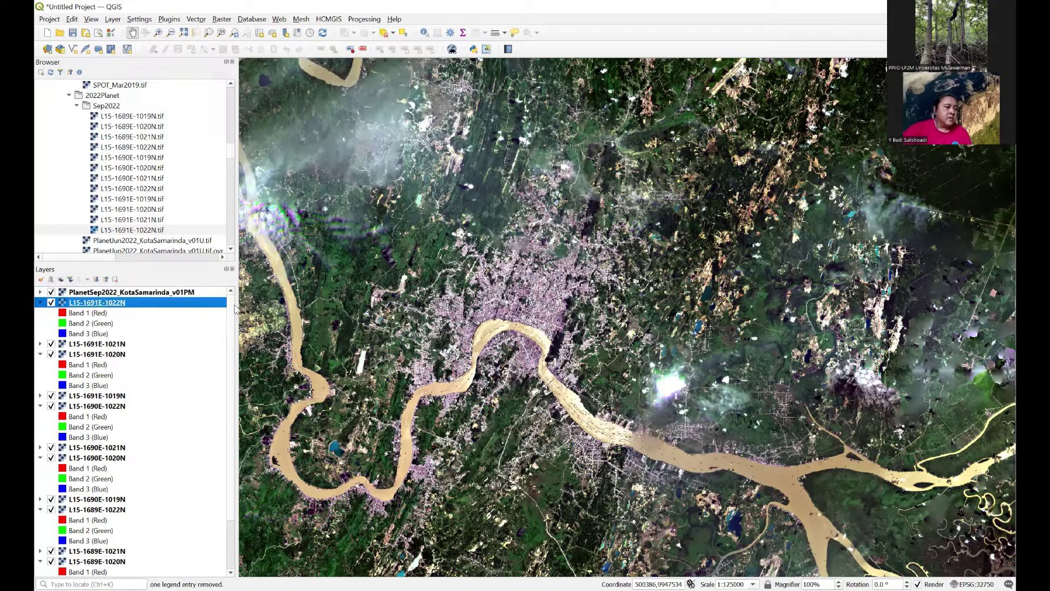
scroll(219, 383, down, 2)
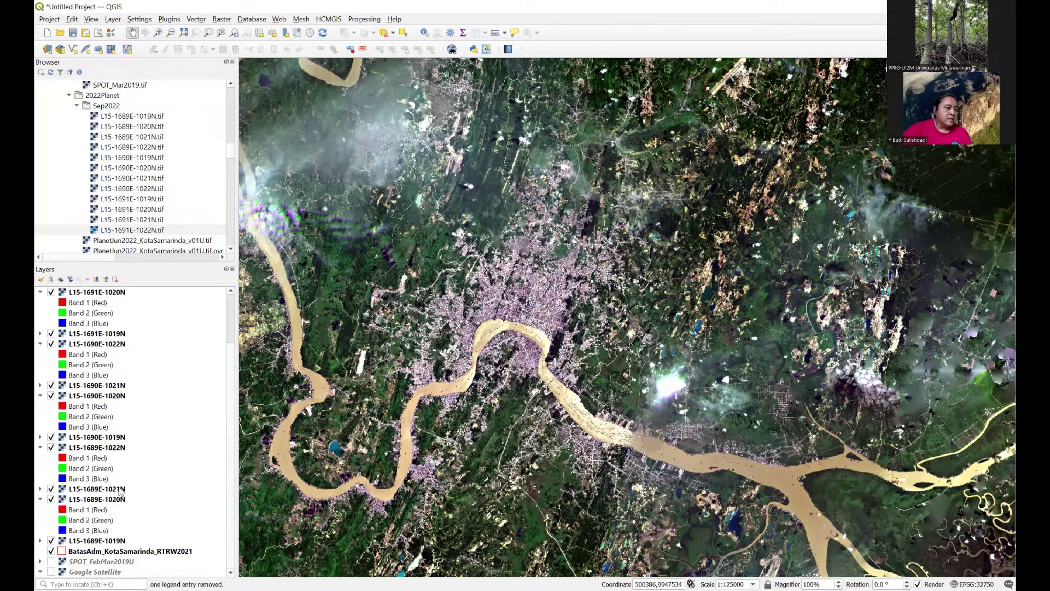
shift+click(99, 541)
right_click(99, 544)
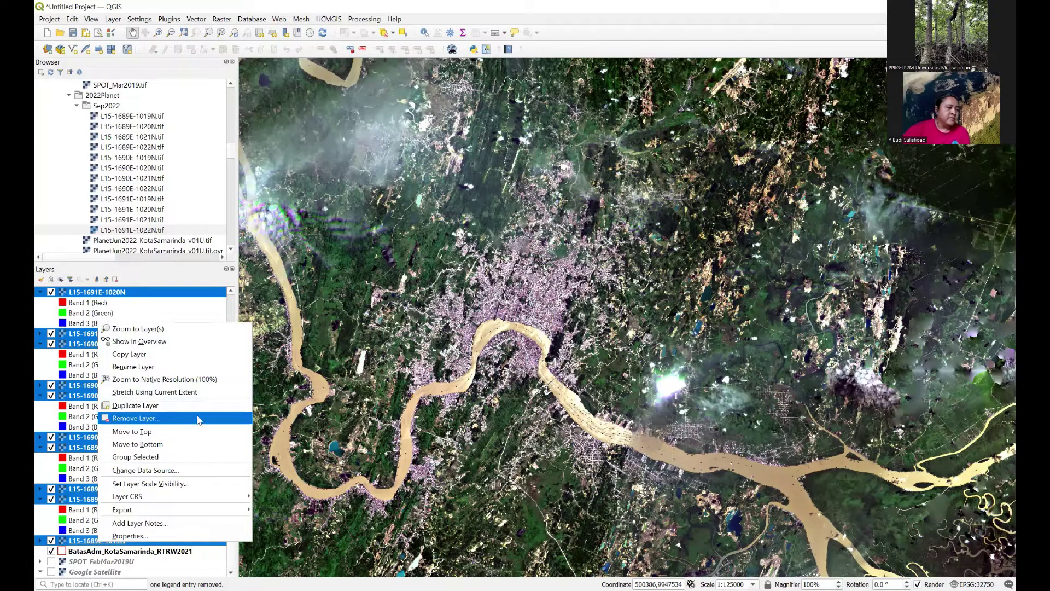
click(198, 418)
key(Return)
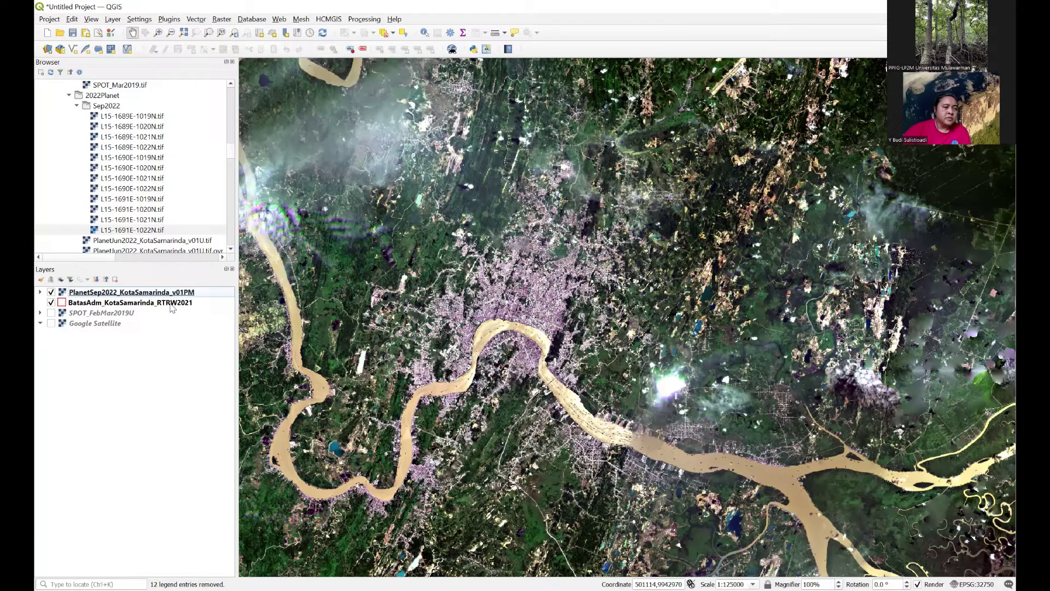
- Start a raster Warp (Reproject) of PlanetSep2022_KotaSamarinda_v01PM with the project CRS EPSG:32750 - WGS 84 / UTM zone 50S as target
click(221, 19)
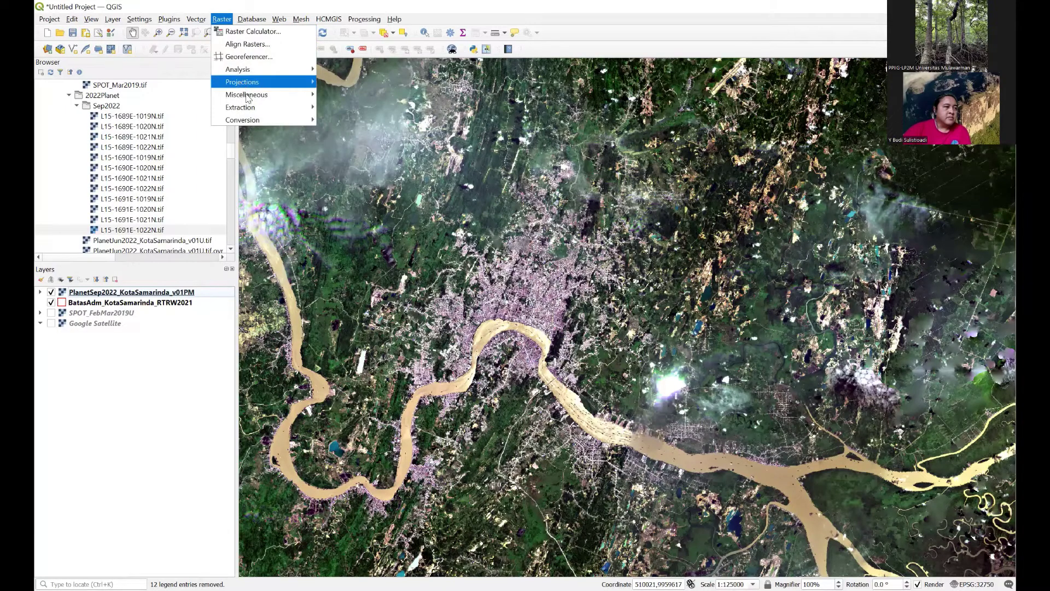
mouse_move(282, 96)
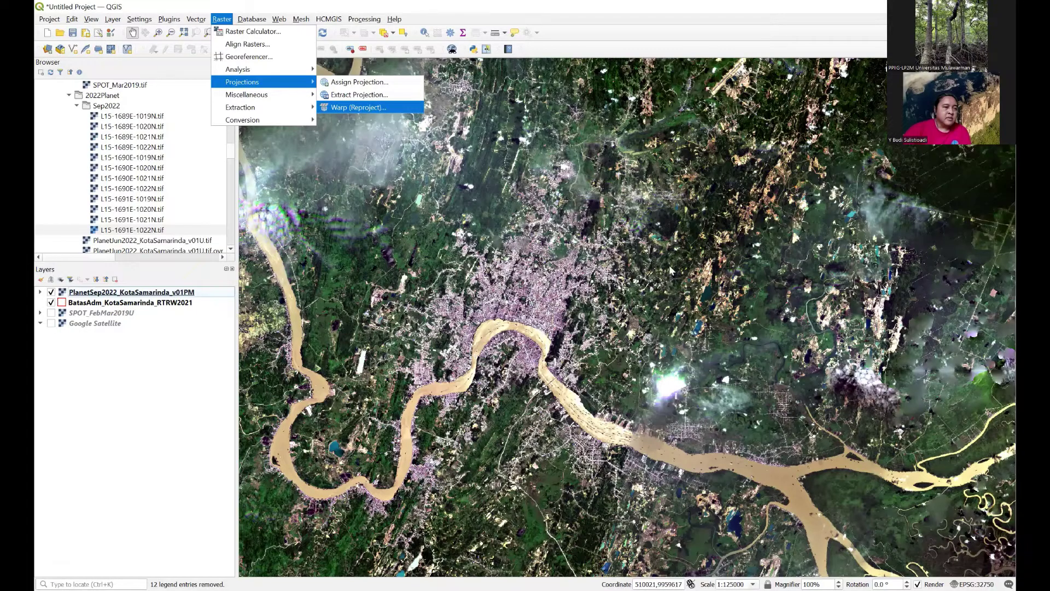
key(Return)
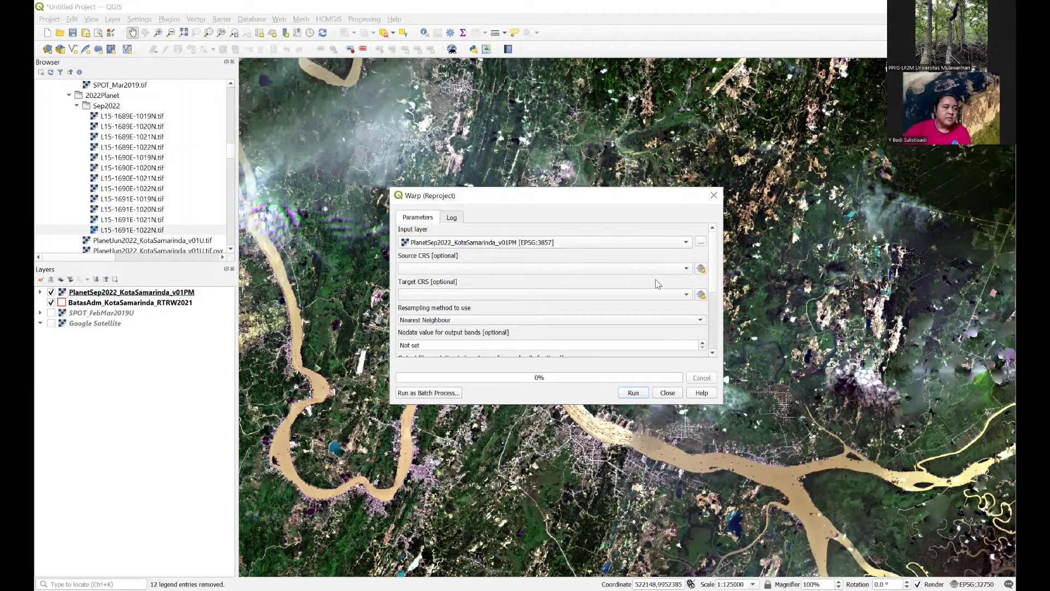
click(687, 269)
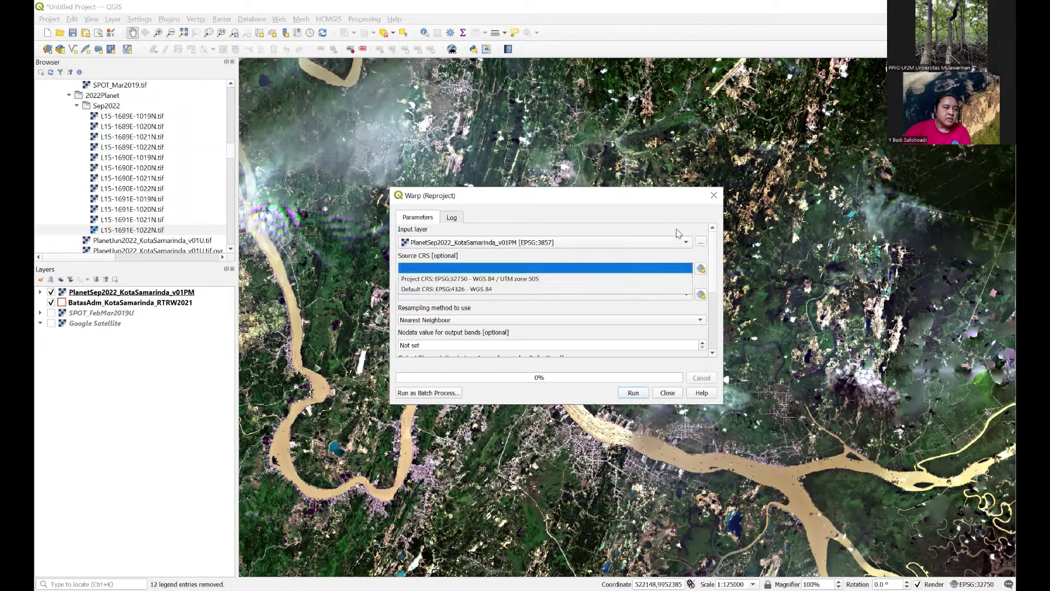
click(645, 268)
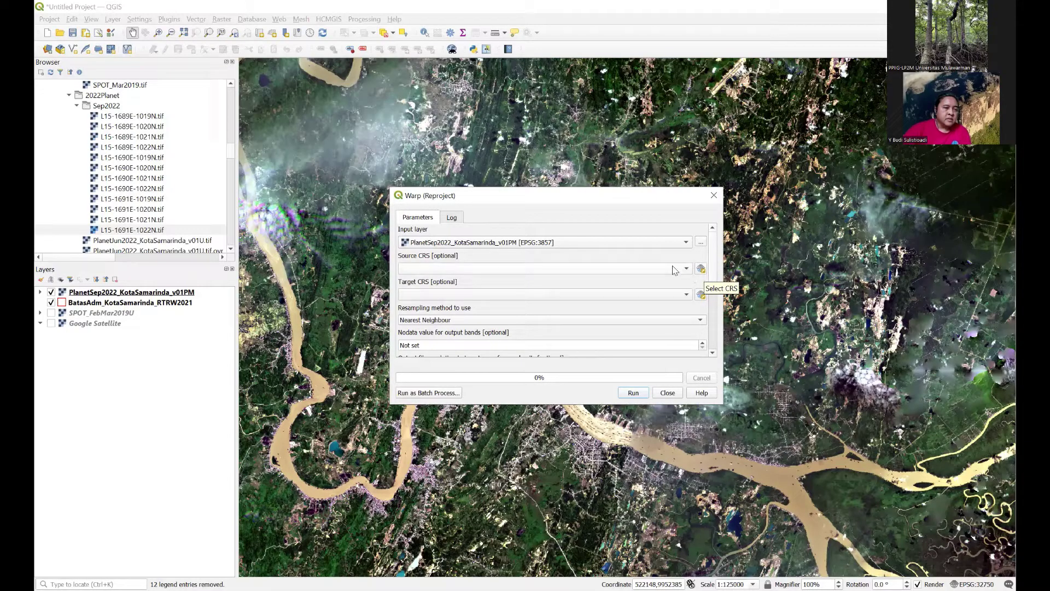
click(687, 296)
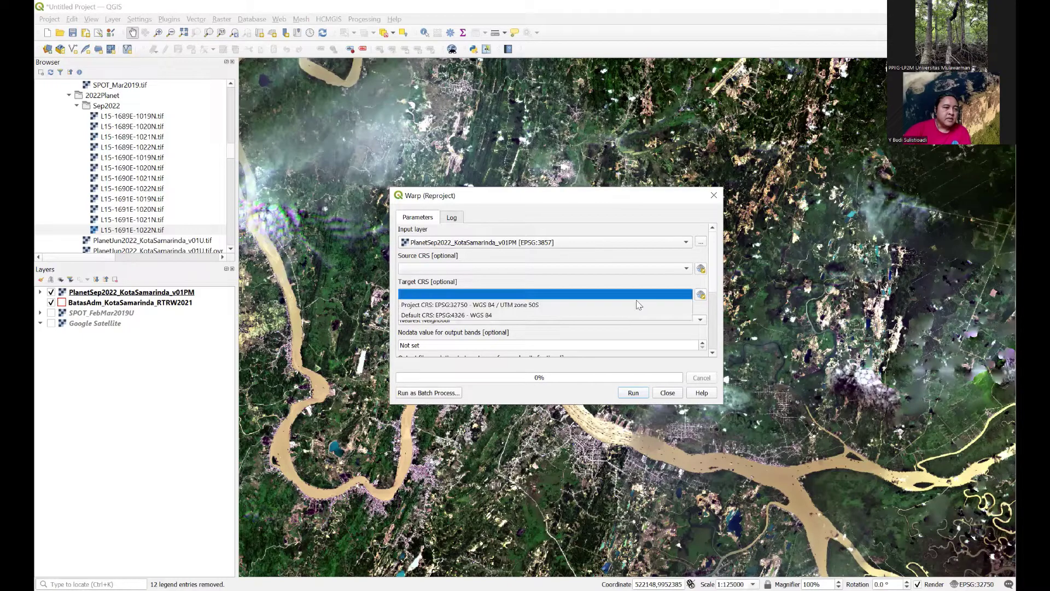
click(543, 311)
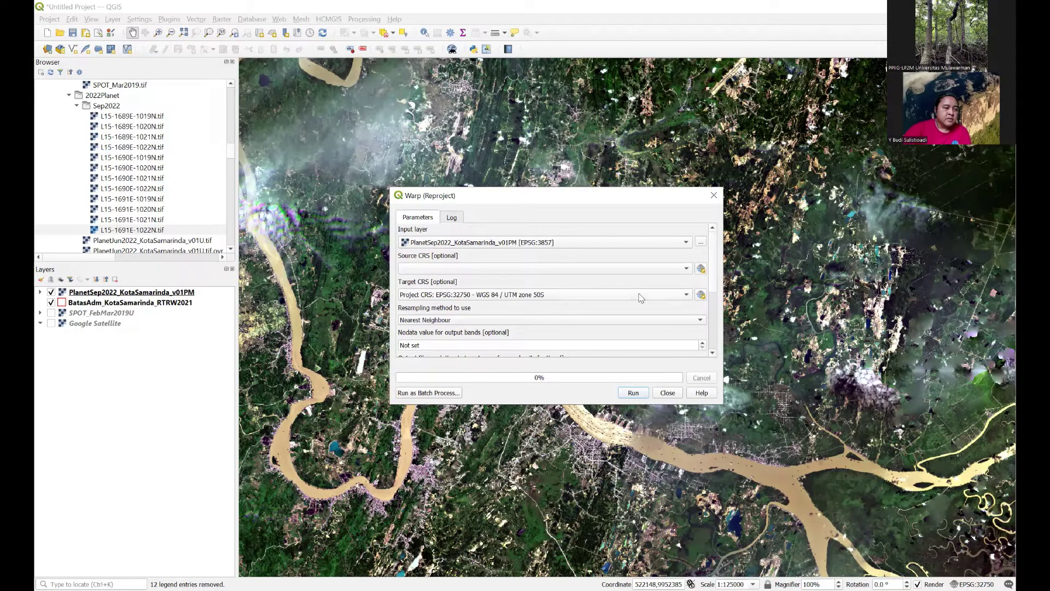
- Save the reprojected output in the 2022Planet folder as PlanetSep2022_KotaSamarinda_v01U.tif, run the reprojection and close the dialog
scroll(717, 258, down, 2)
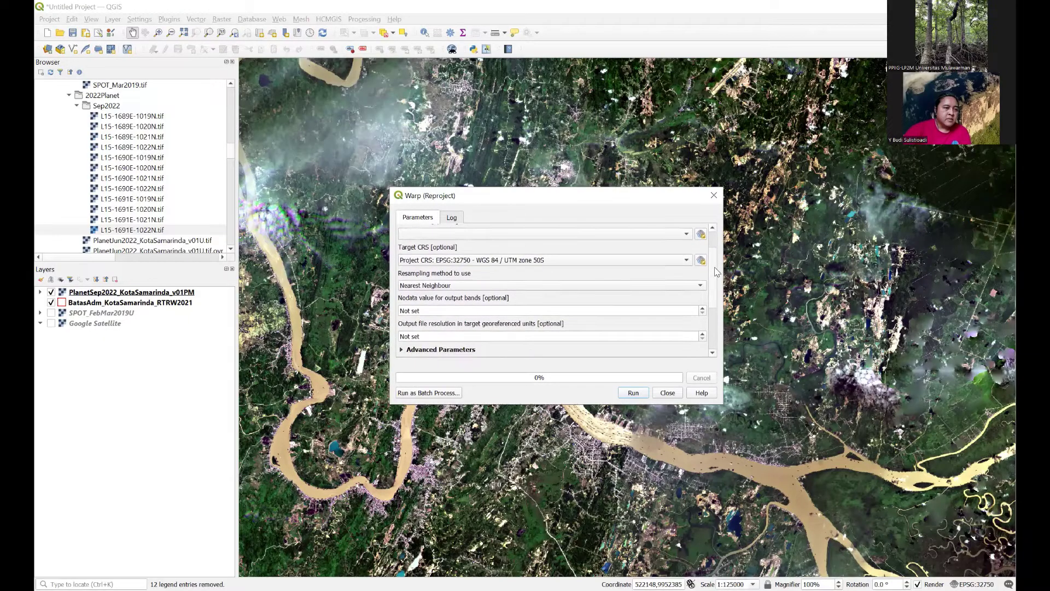
drag(717, 272, 720, 319)
click(702, 285)
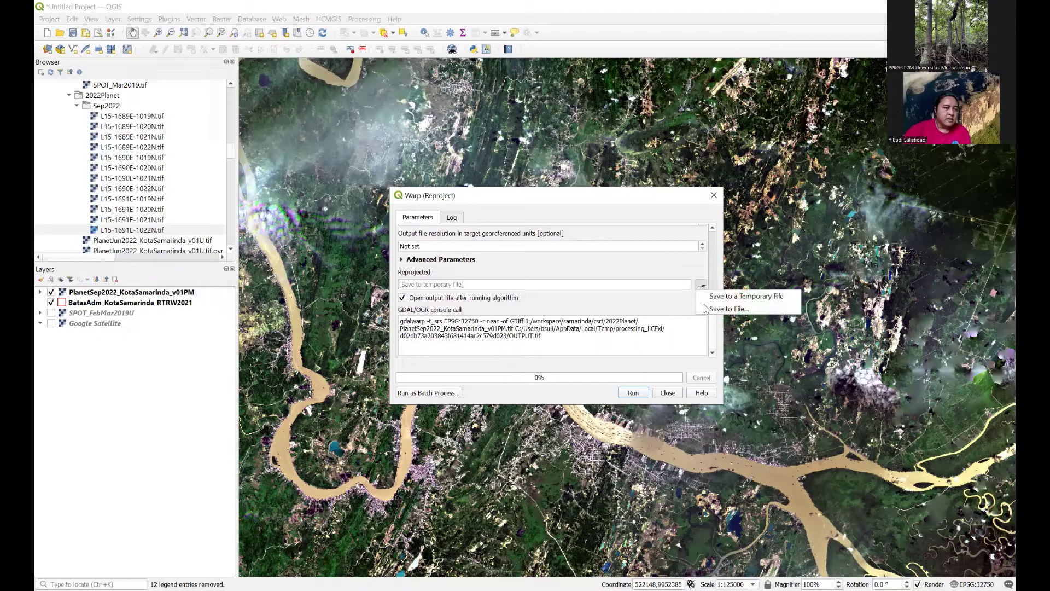
key(Return)
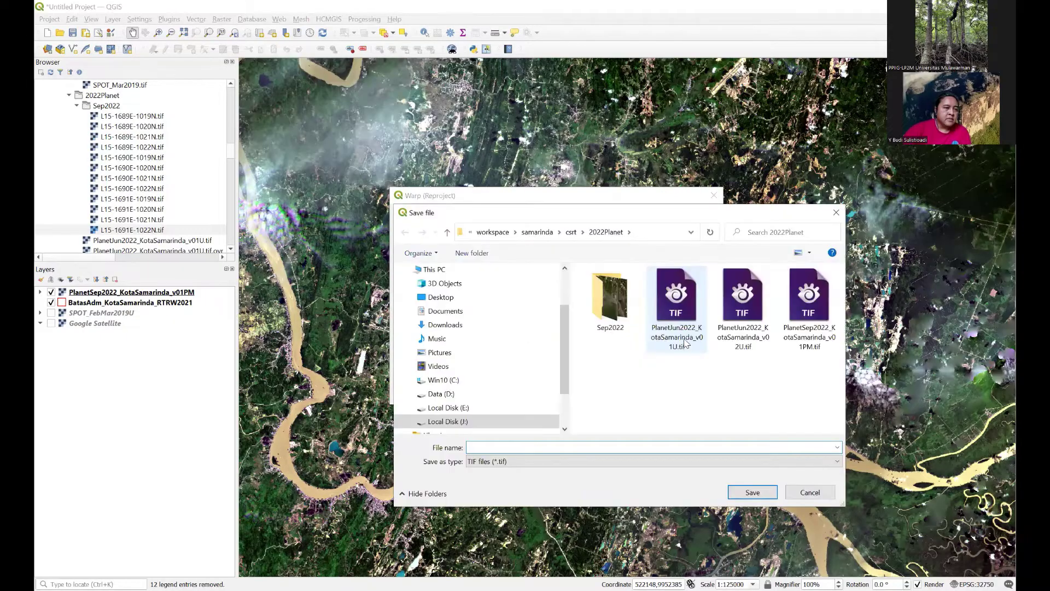
click(809, 331)
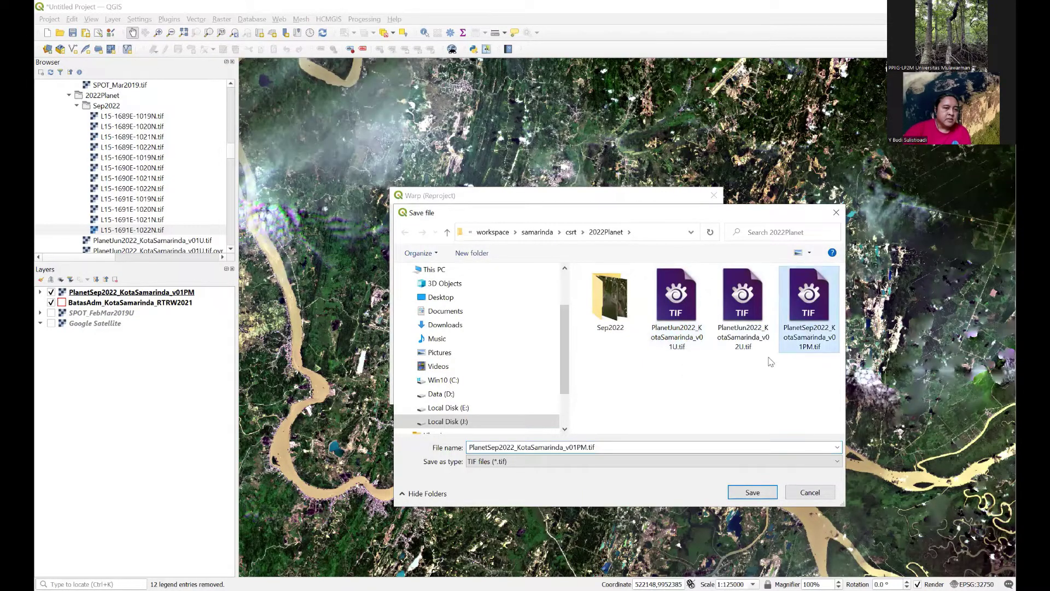
click(587, 448)
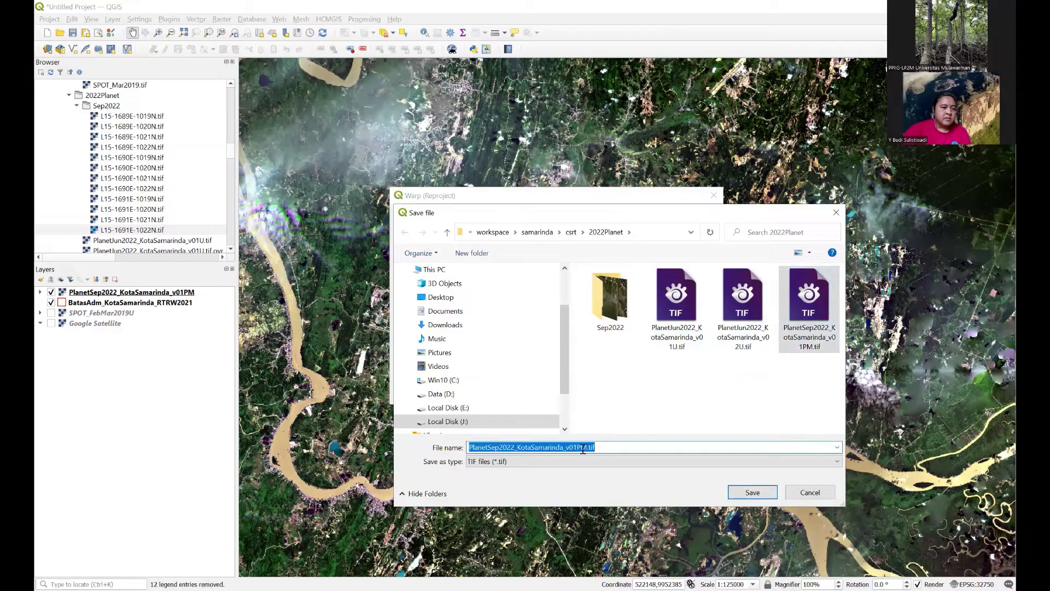
drag(578, 449, 583, 448)
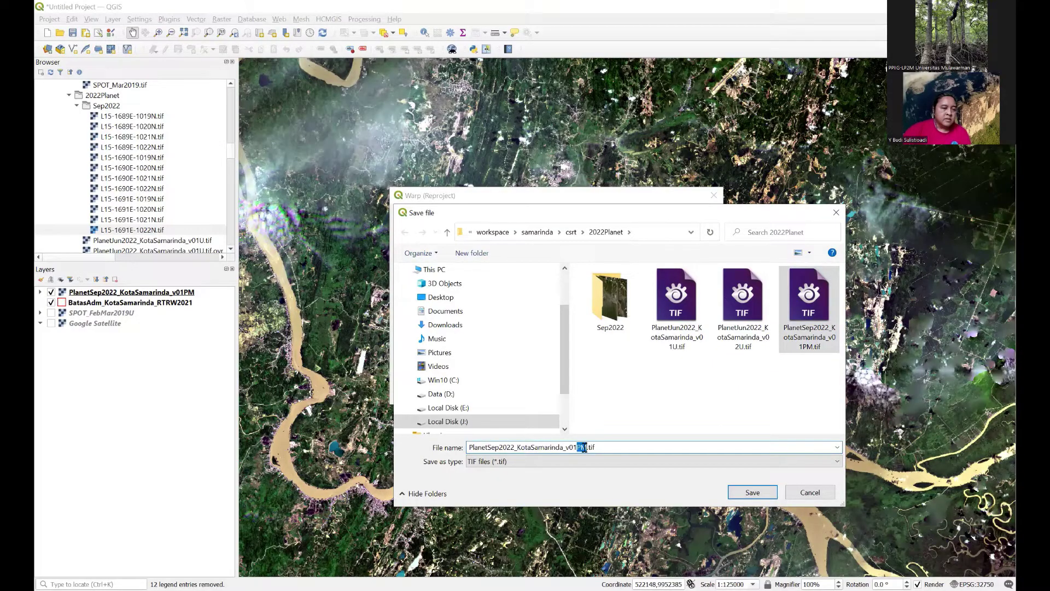
text(U)
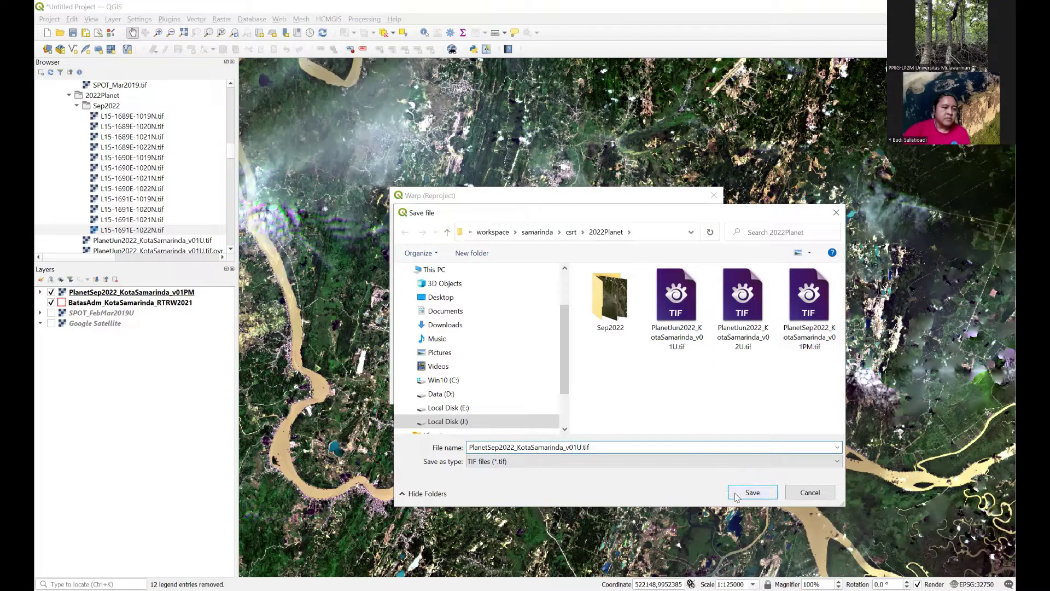
key(Return)
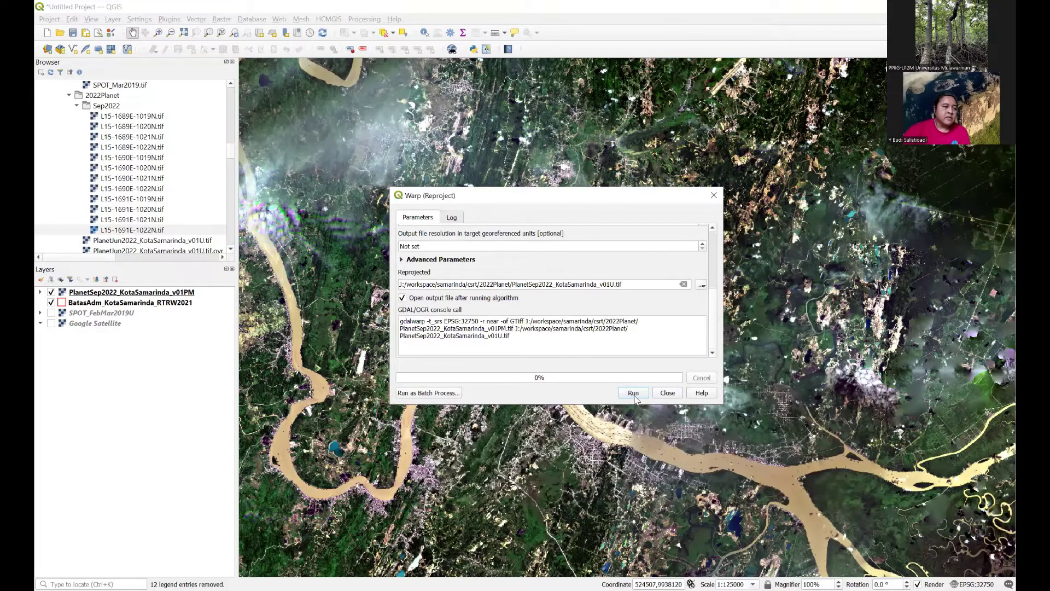
click(634, 393)
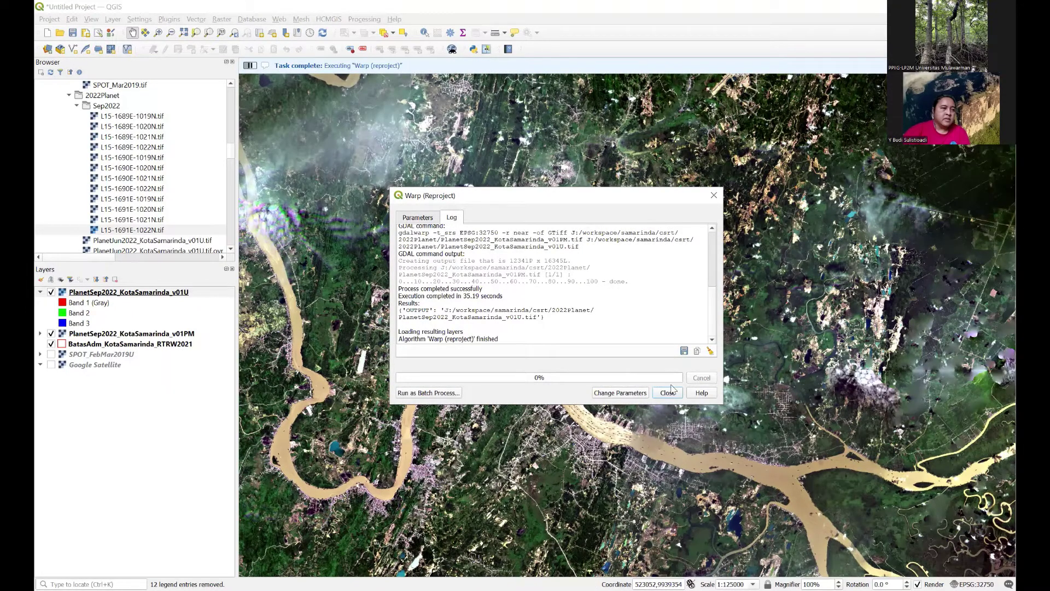
click(670, 393)
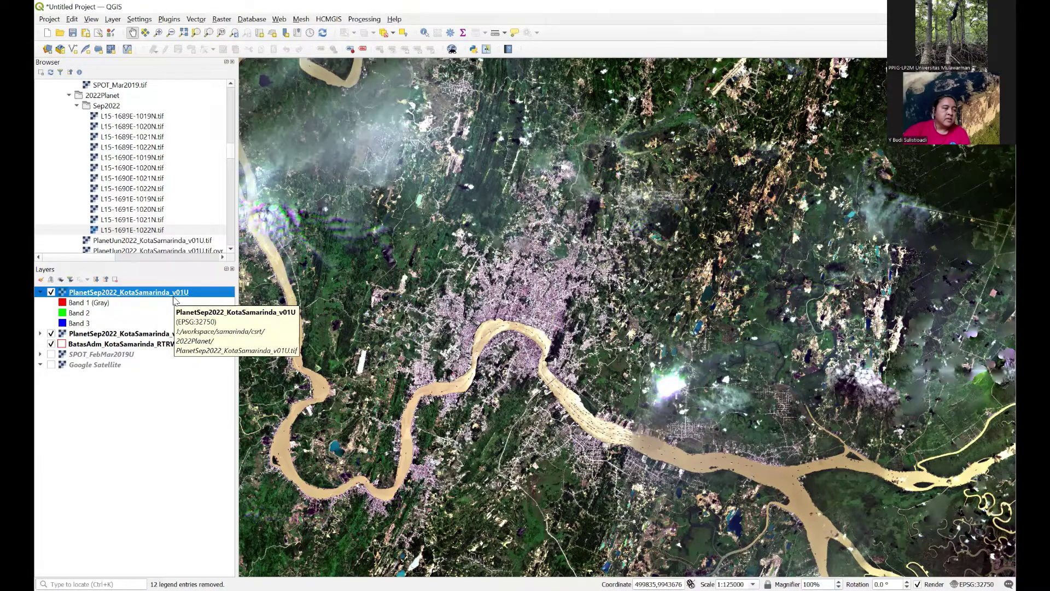
- Remove the PlanetSep2022_KotaSamarinda_v01PM layer from the project
right_click(161, 335)
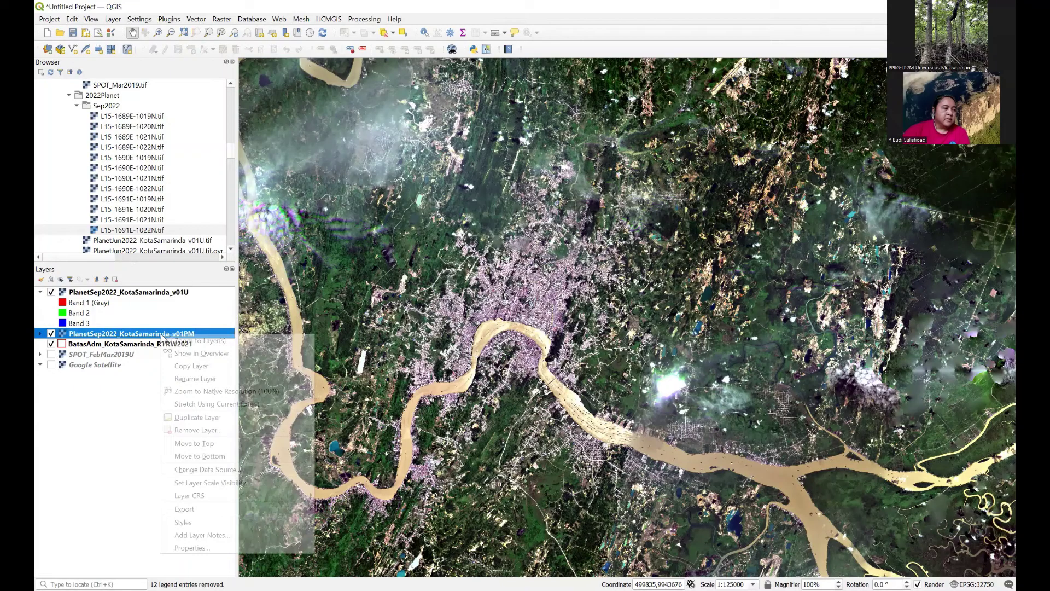
click(206, 434)
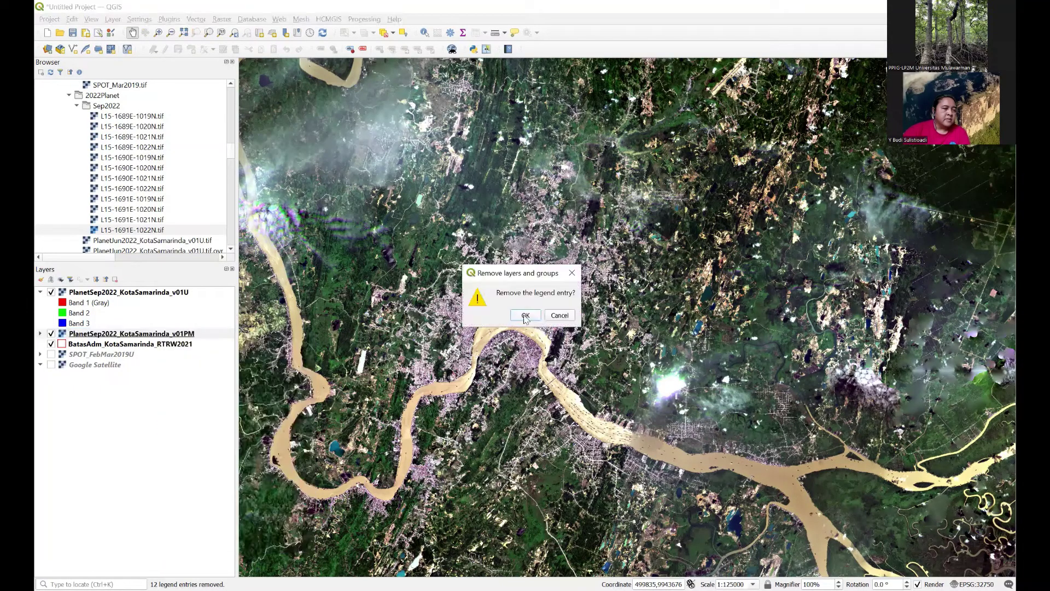
click(558, 314)
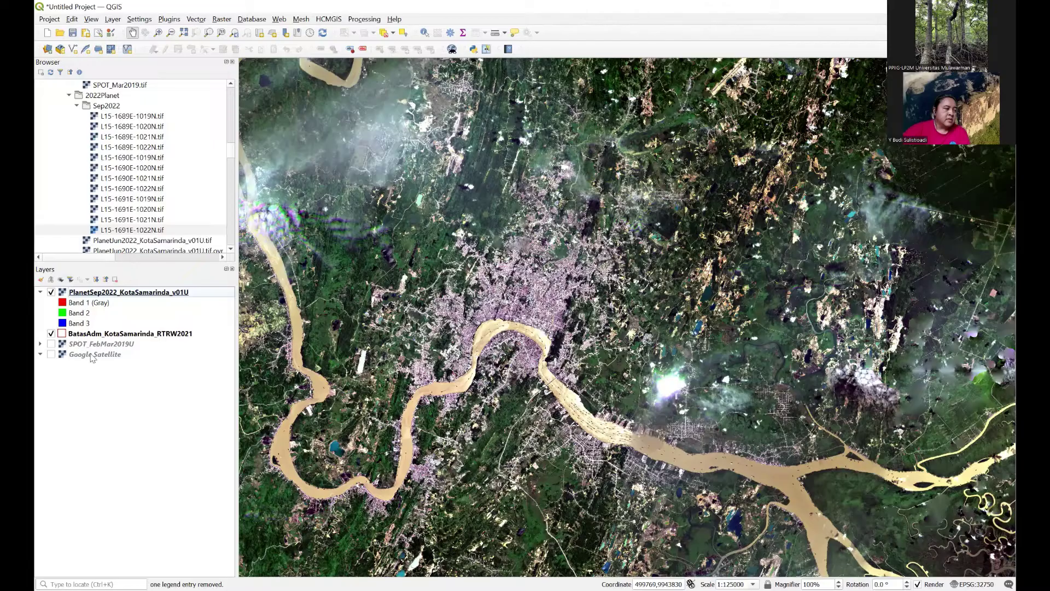
- Remove the Google Satellite layer and move BatasAdm_KotaSamarinda_RTRW2021 below SPOT_FebMar2019U in the layer order
right_click(91, 357)
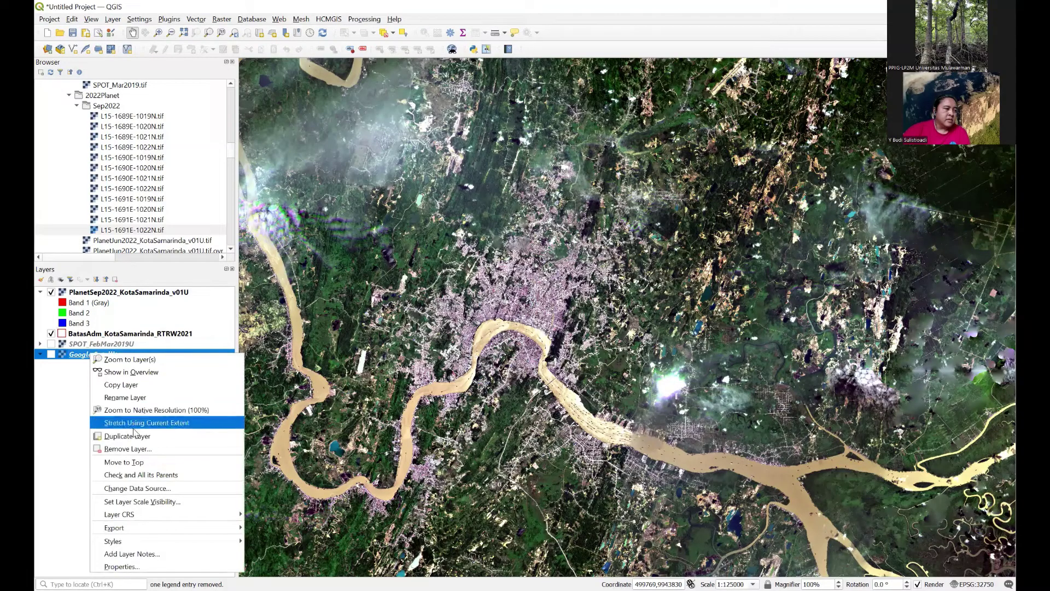
click(101, 356)
right_click(97, 356)
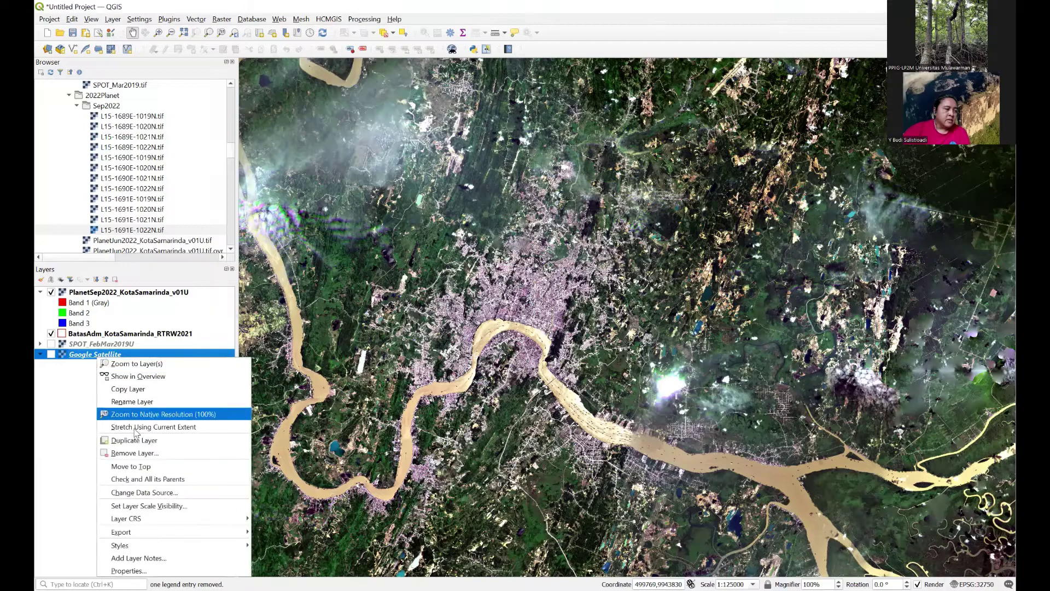
click(136, 455)
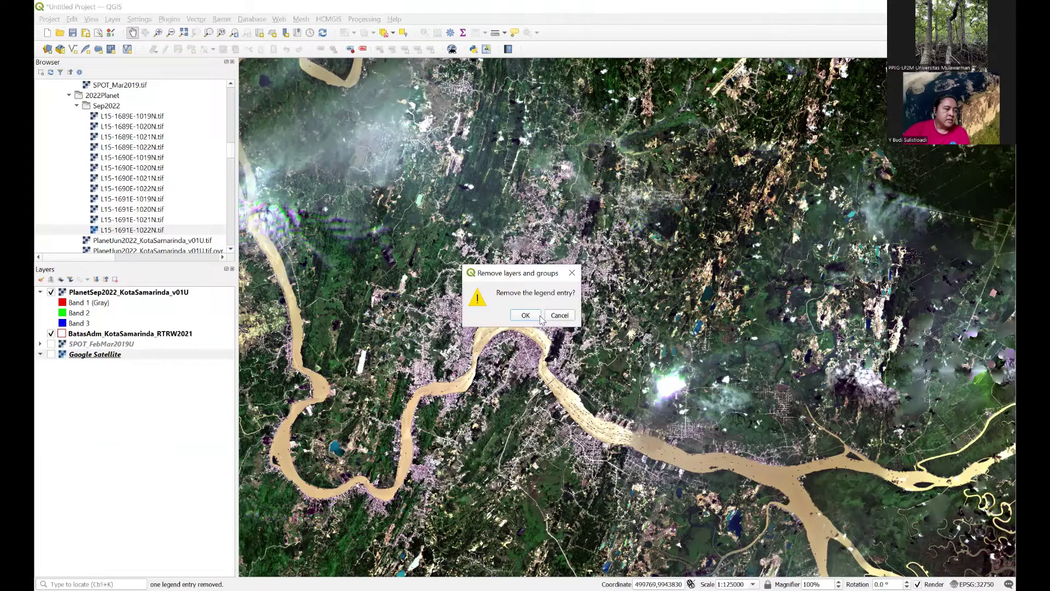
click(525, 316)
click(123, 334)
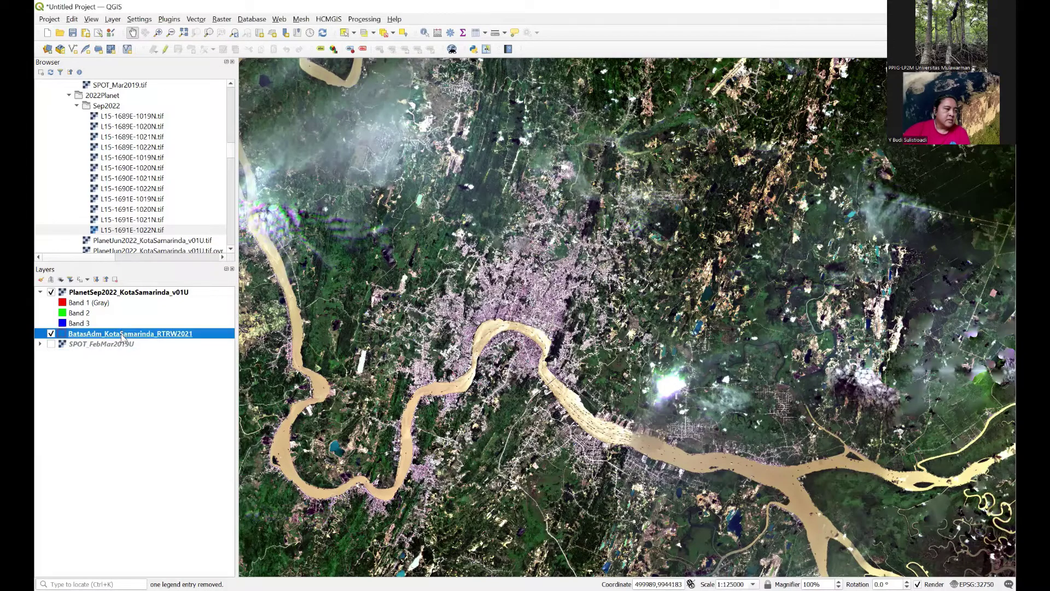
drag(123, 338, 119, 351)
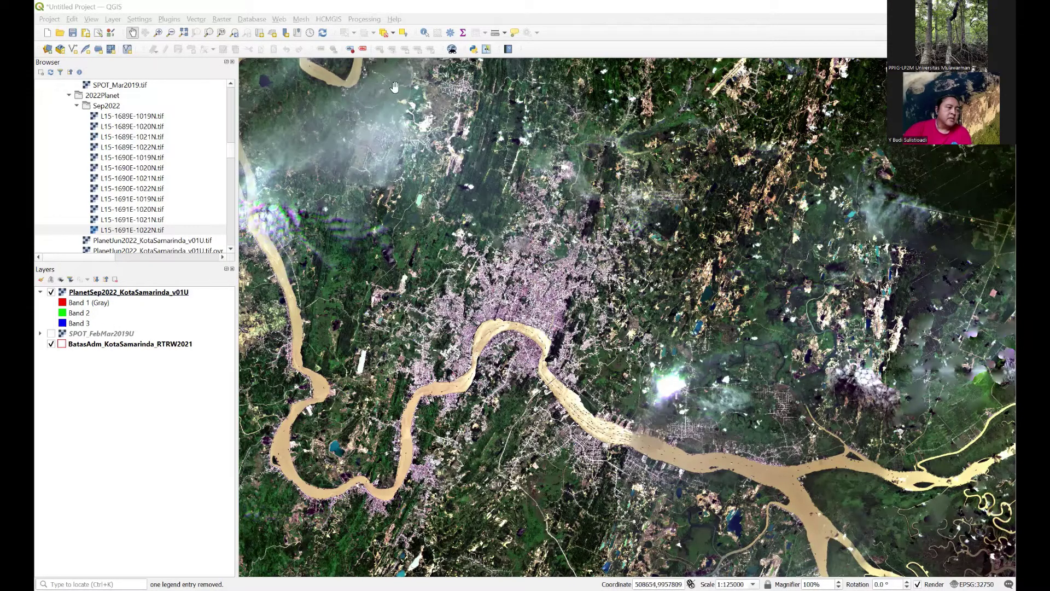
- Examine the MapSwipe Tool plugin's details in the plugin manager and close the manager
click(491, 16)
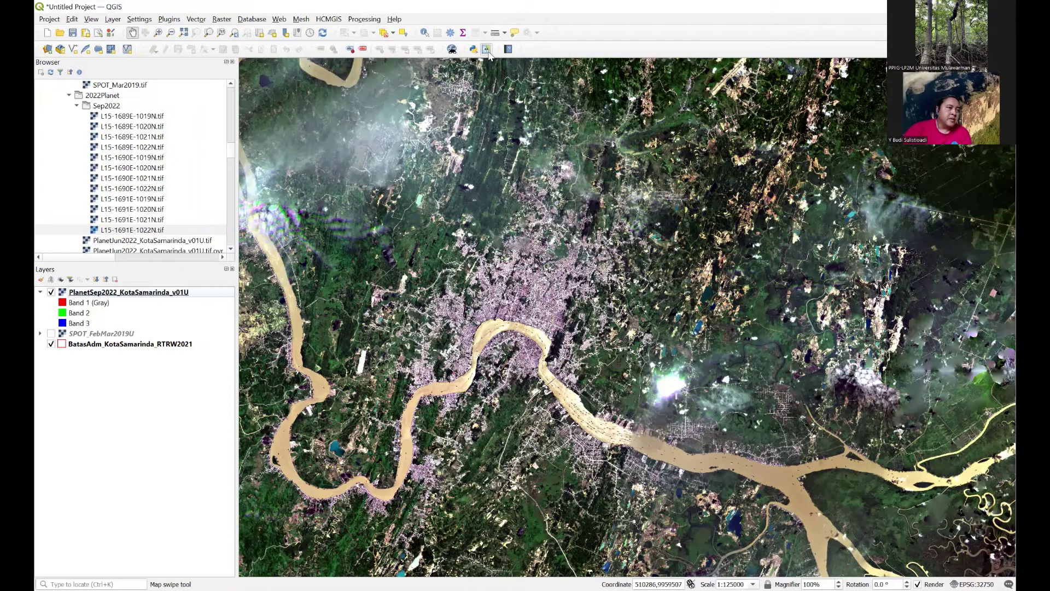
click(170, 19)
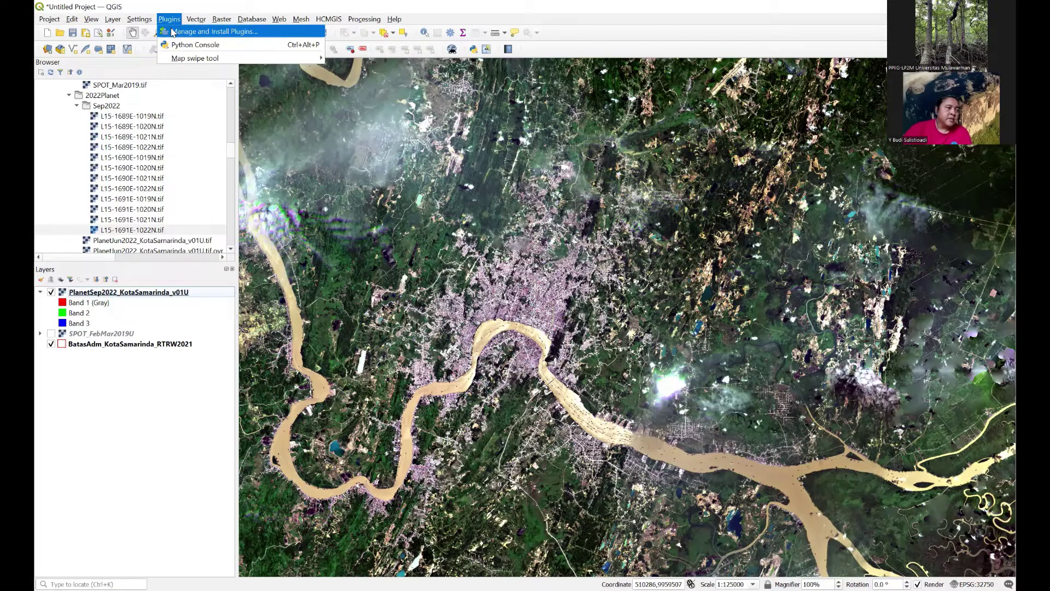
click(213, 31)
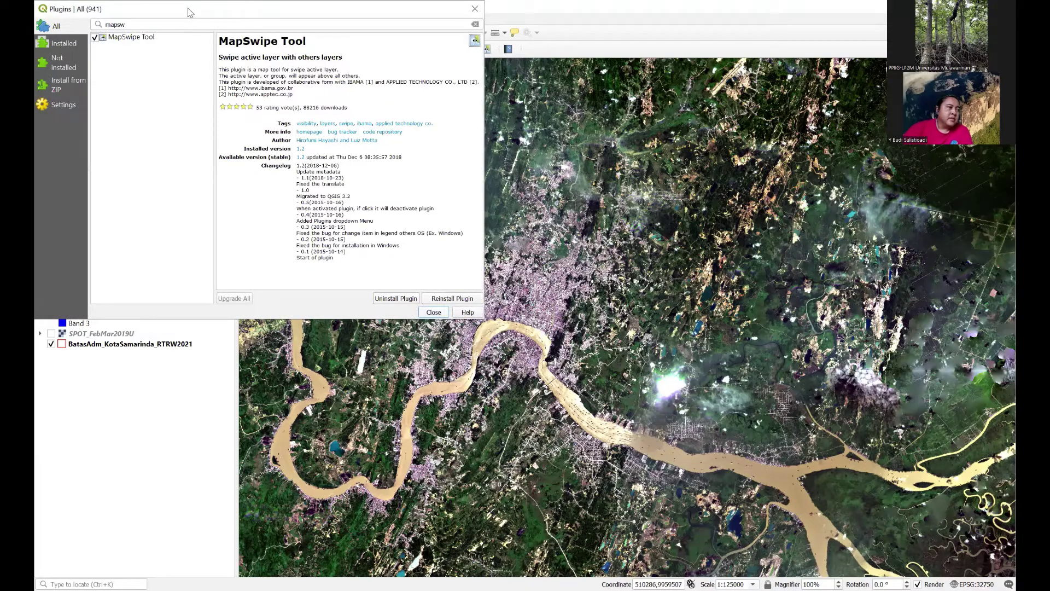
click(378, 117)
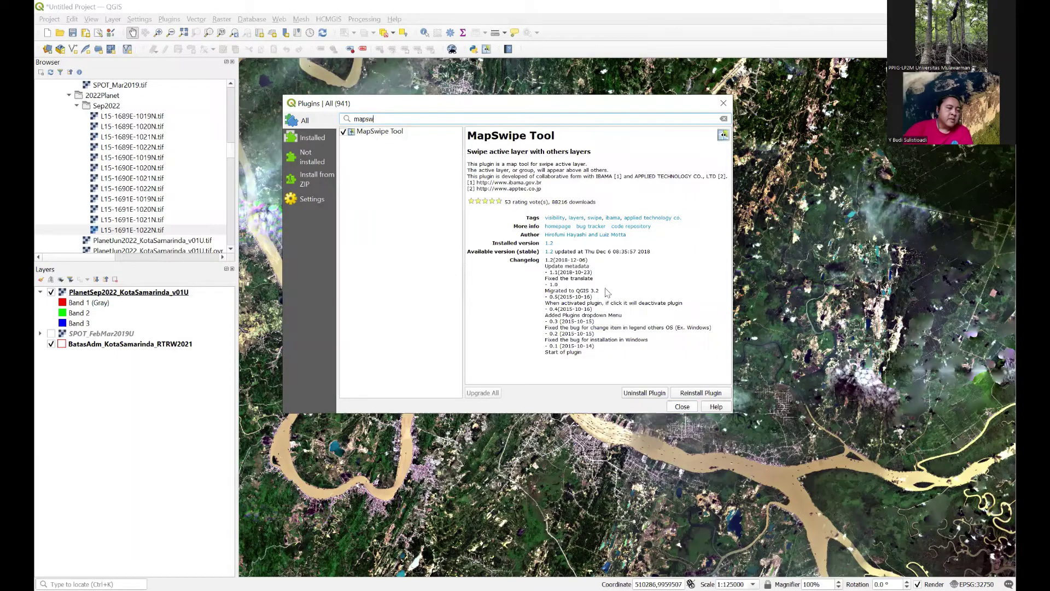
click(682, 406)
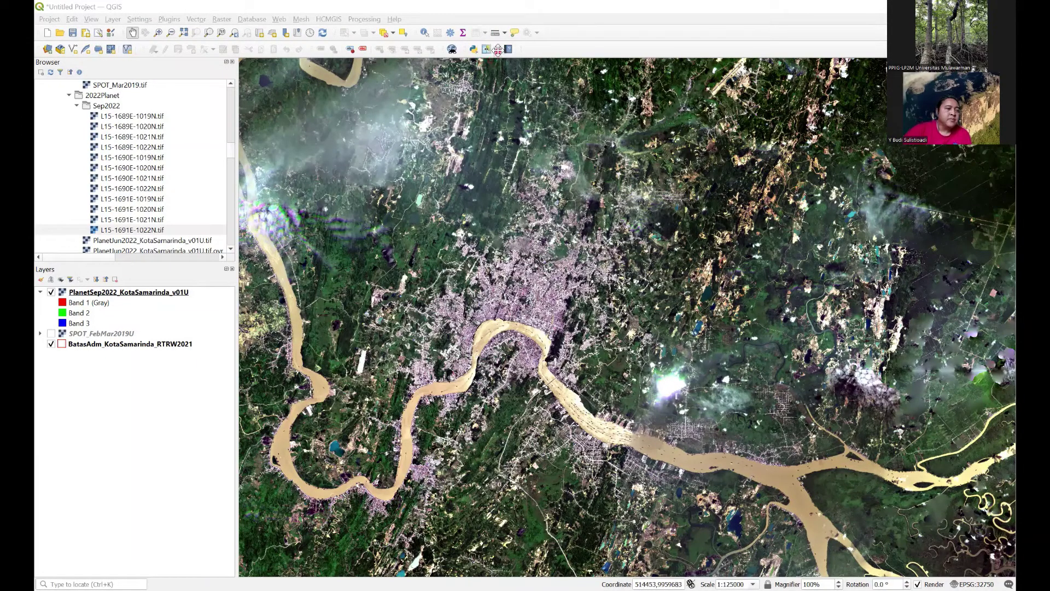
- Collapse the PlanetSep2022_KotaSamarinda_v01U band legend and show the SPOT_FebMar2019U layer around the city's airstrip
click(159, 33)
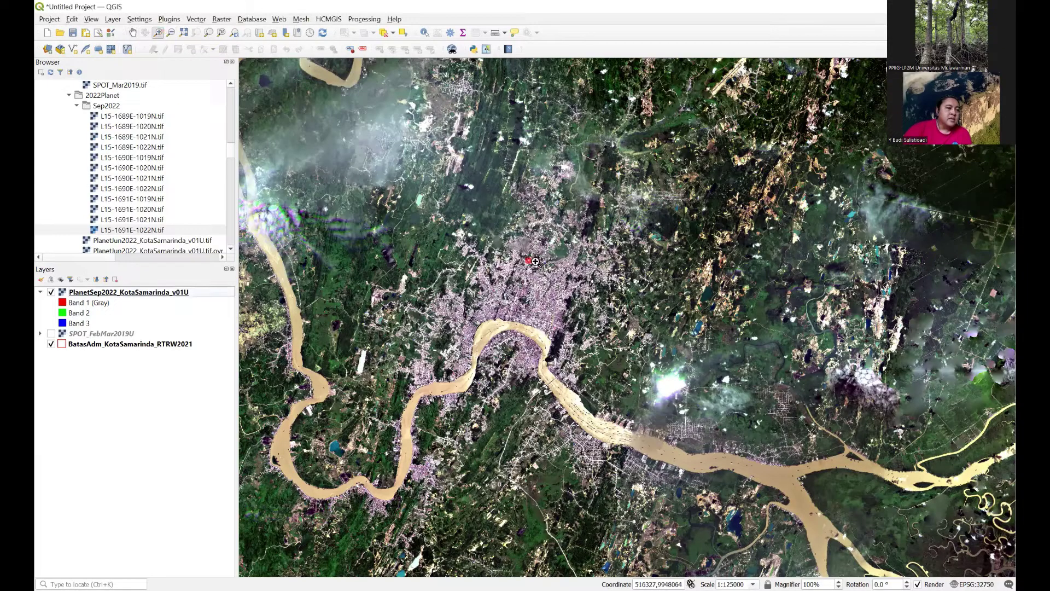
drag(538, 264, 606, 336)
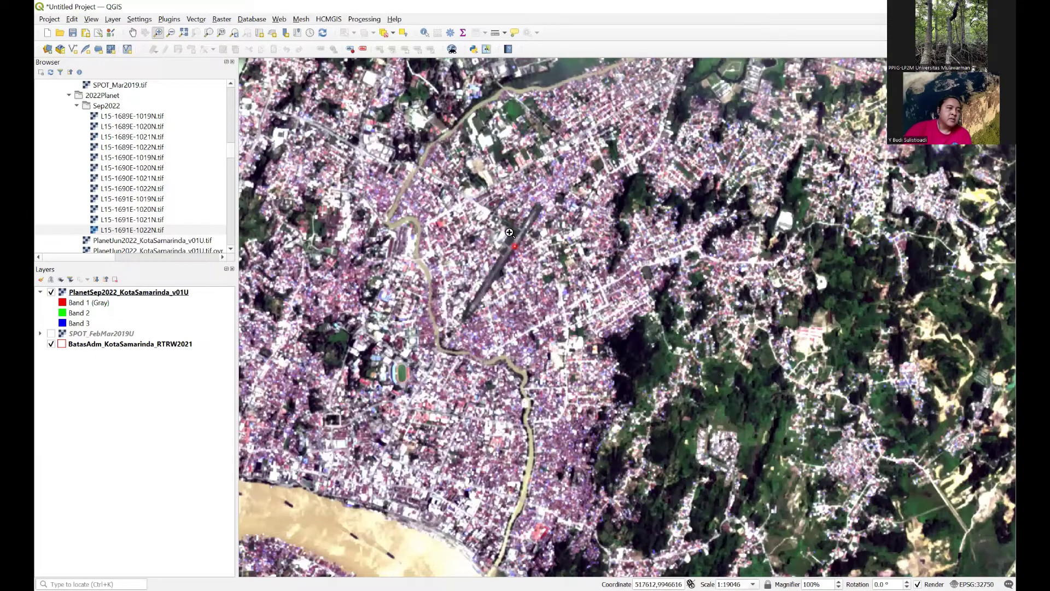
click(486, 51)
click(40, 292)
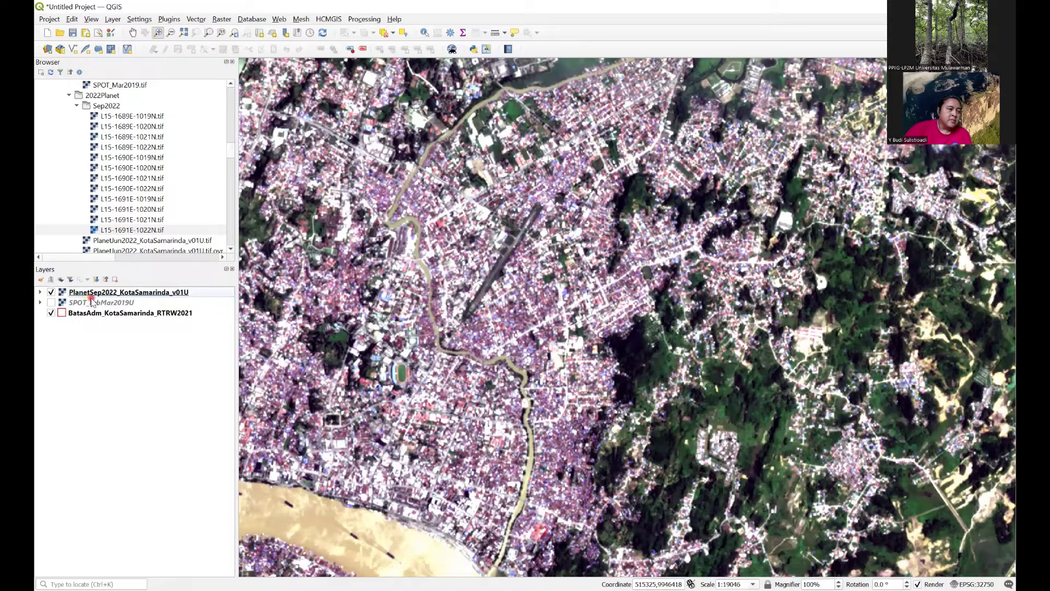
click(52, 303)
- Compare the Planet and SPOT images by repeatedly hiding and showing PlanetSep2022_KotaSamarinda_v01U over SPOT_FebMar2019U, checking how well their features align
click(52, 292)
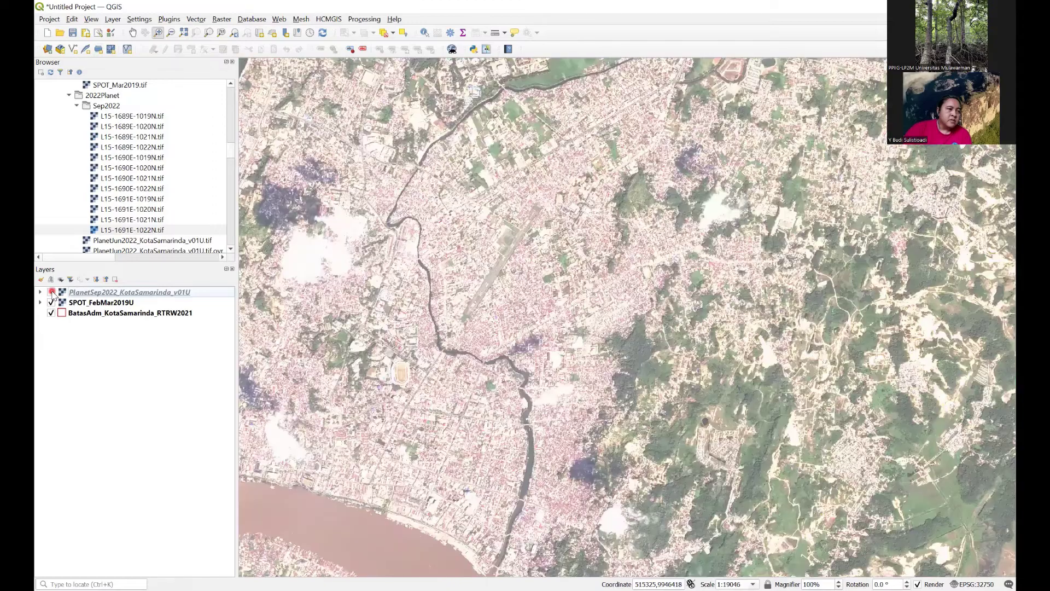
click(51, 292)
click(51, 292)
click(51, 292)
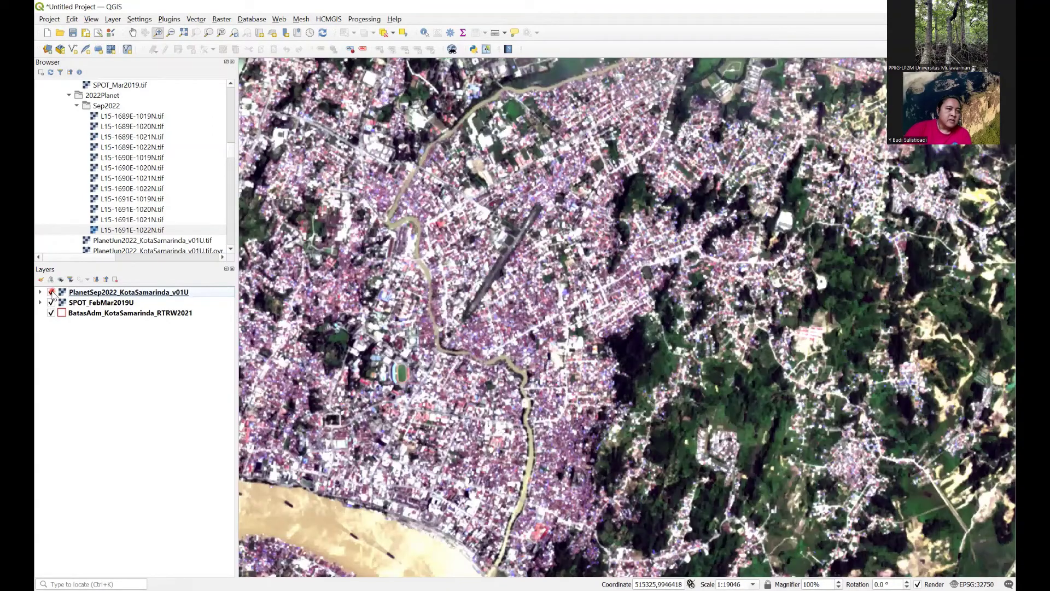
click(52, 292)
click(52, 293)
click(51, 292)
click(52, 292)
click(51, 292)
click(51, 292)
click(51, 293)
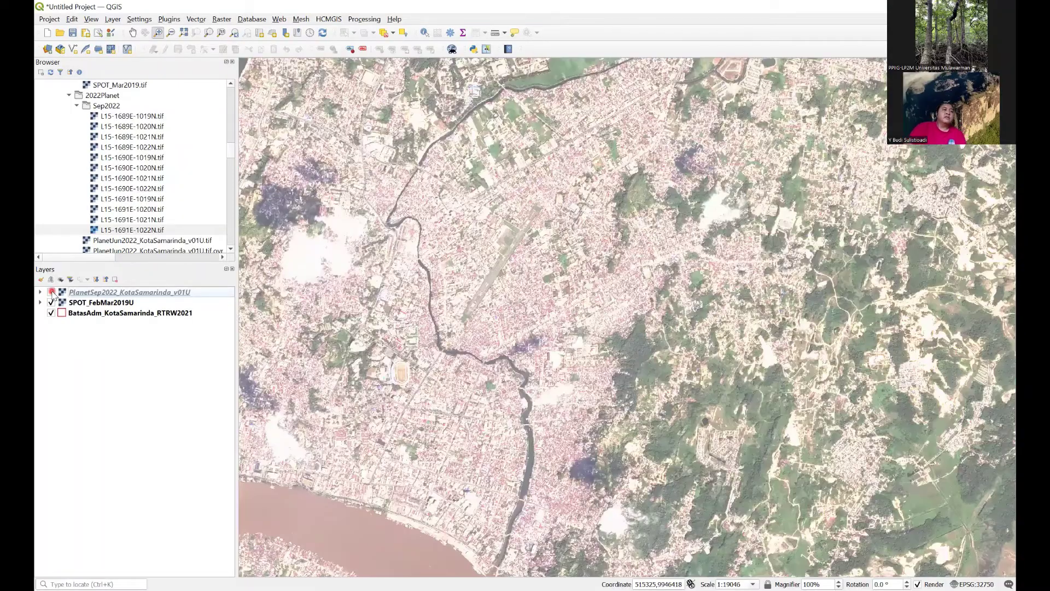
click(52, 292)
click(52, 292)
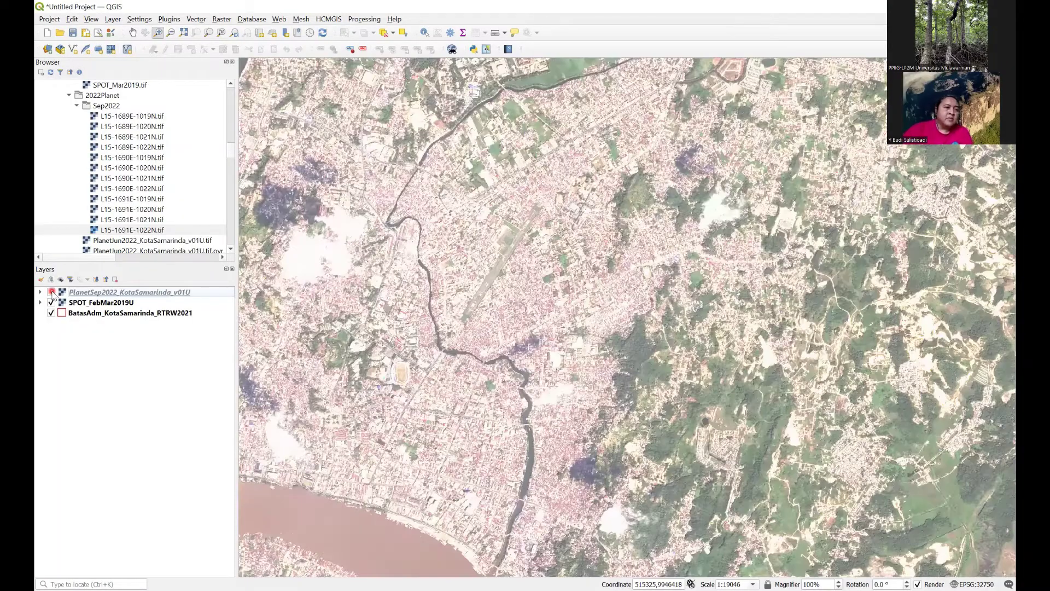
click(51, 292)
click(51, 292)
click(52, 293)
click(51, 292)
click(51, 292)
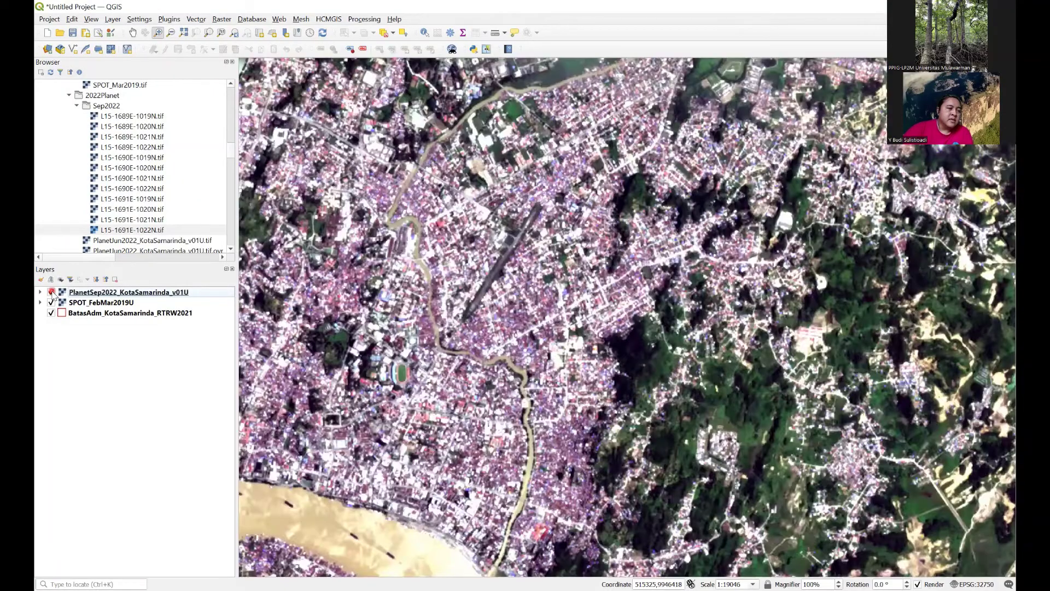
click(51, 292)
click(52, 293)
click(51, 292)
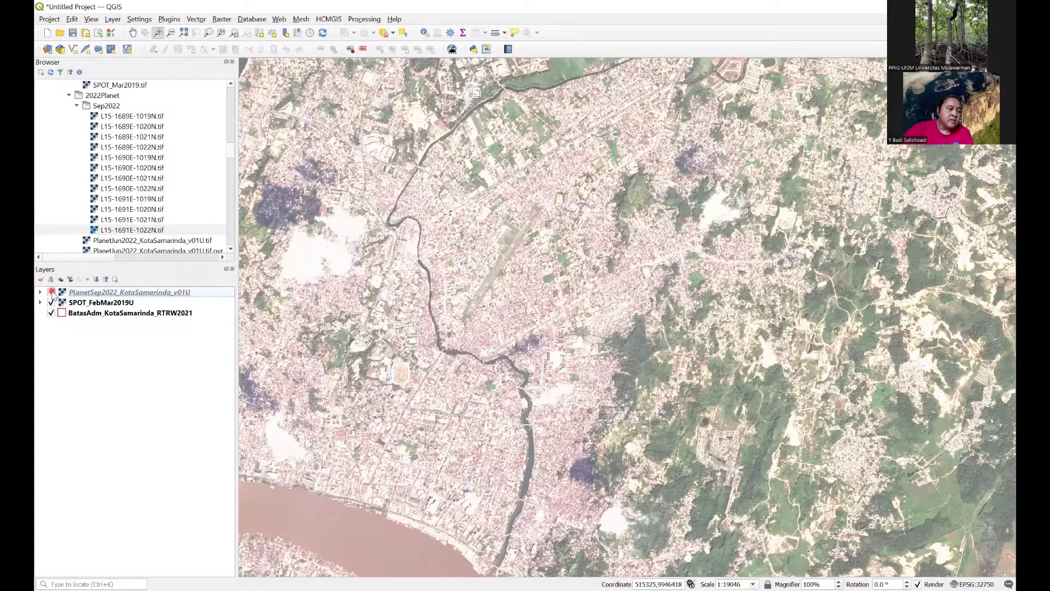
click(52, 292)
click(51, 292)
click(51, 292)
click(52, 292)
click(52, 293)
click(51, 292)
click(51, 292)
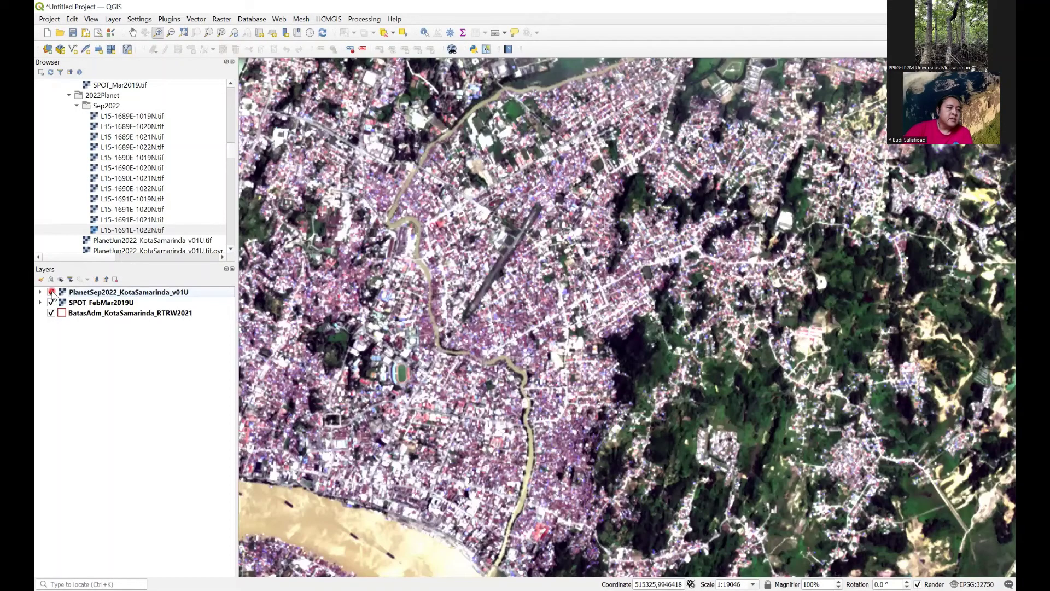
click(51, 292)
click(51, 292)
click(51, 292)
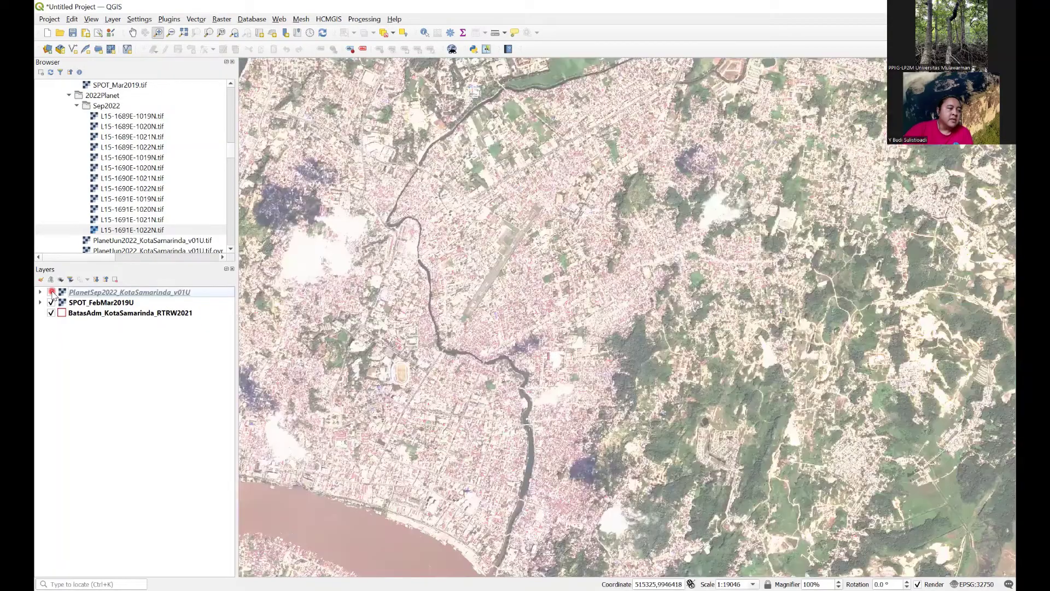
click(51, 292)
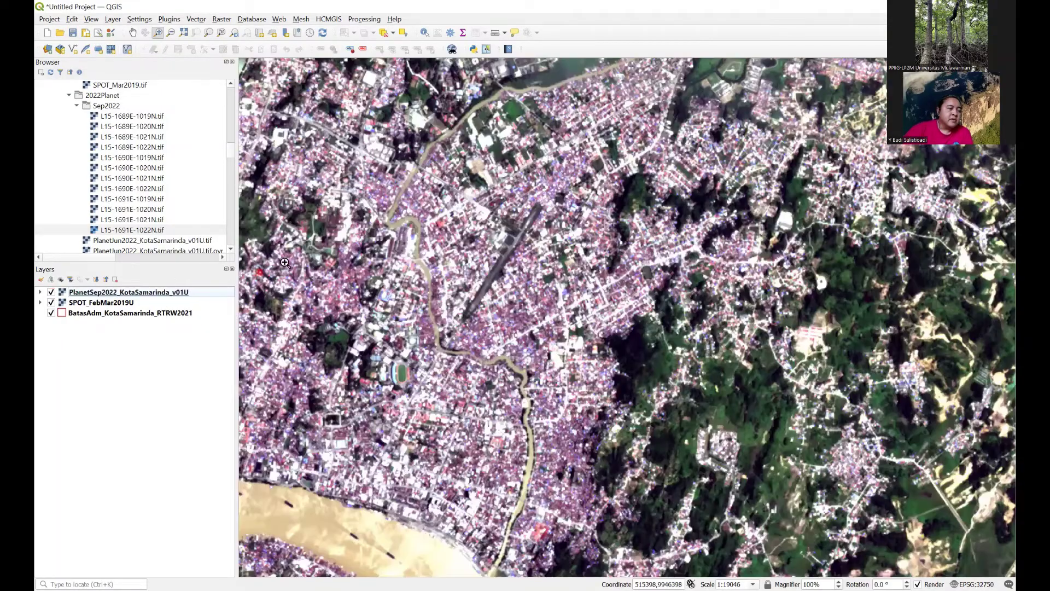
- Swipe PlanetSep2022_KotaSamarinda_v01U over SPOT_FebMar2019U around the airstrip and closer at the river bend to compare alignment
click(487, 50)
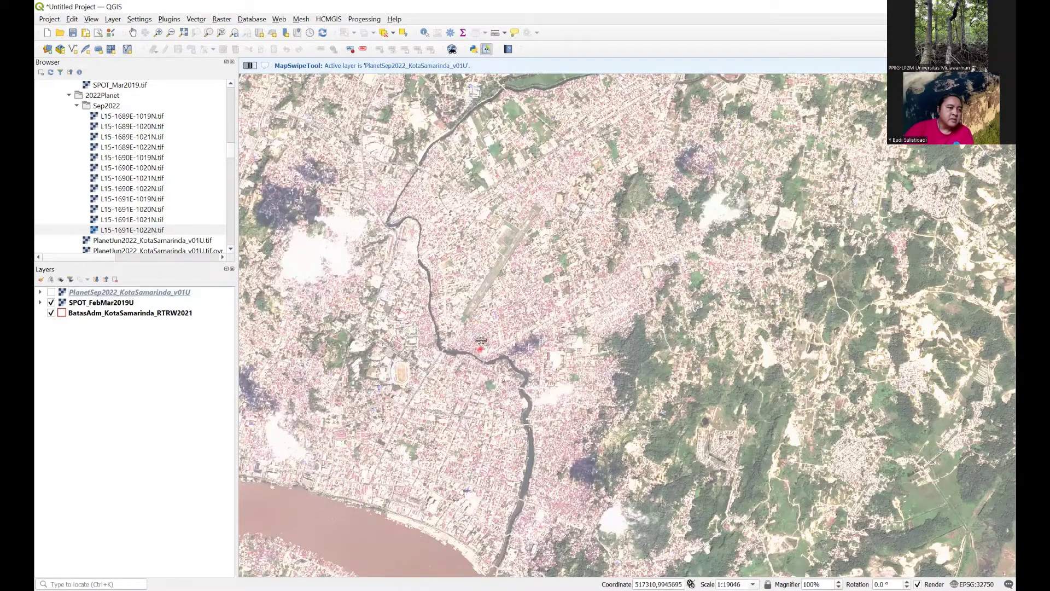
drag(481, 344, 493, 262)
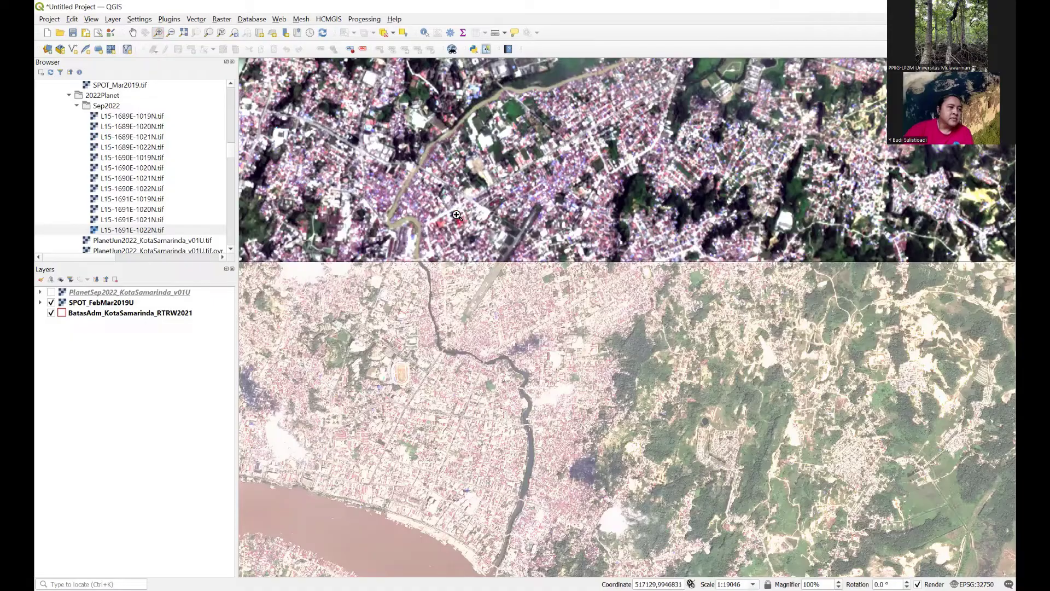
drag(382, 148, 492, 250)
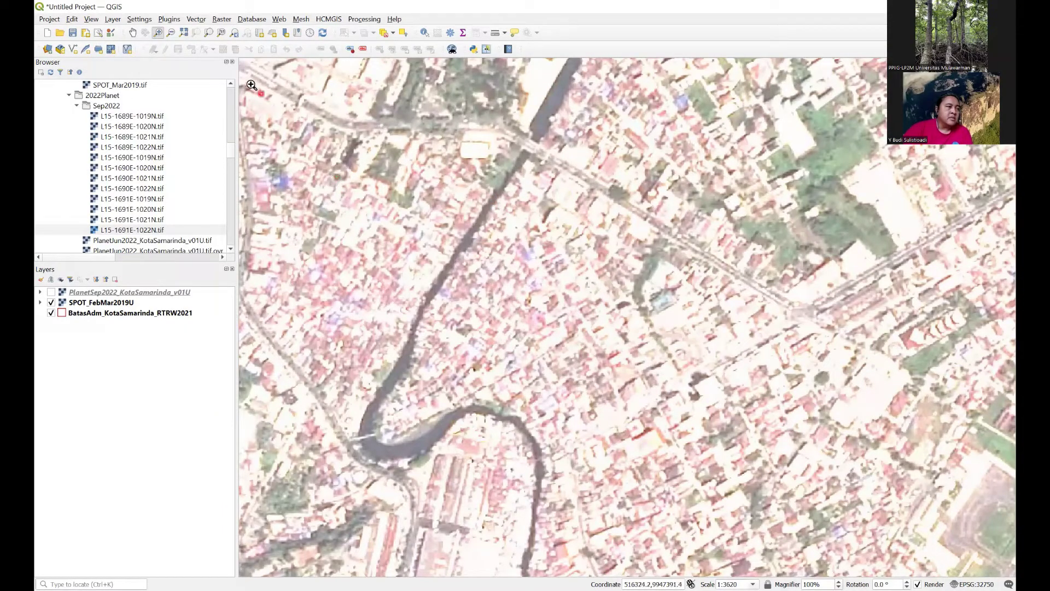
click(487, 50)
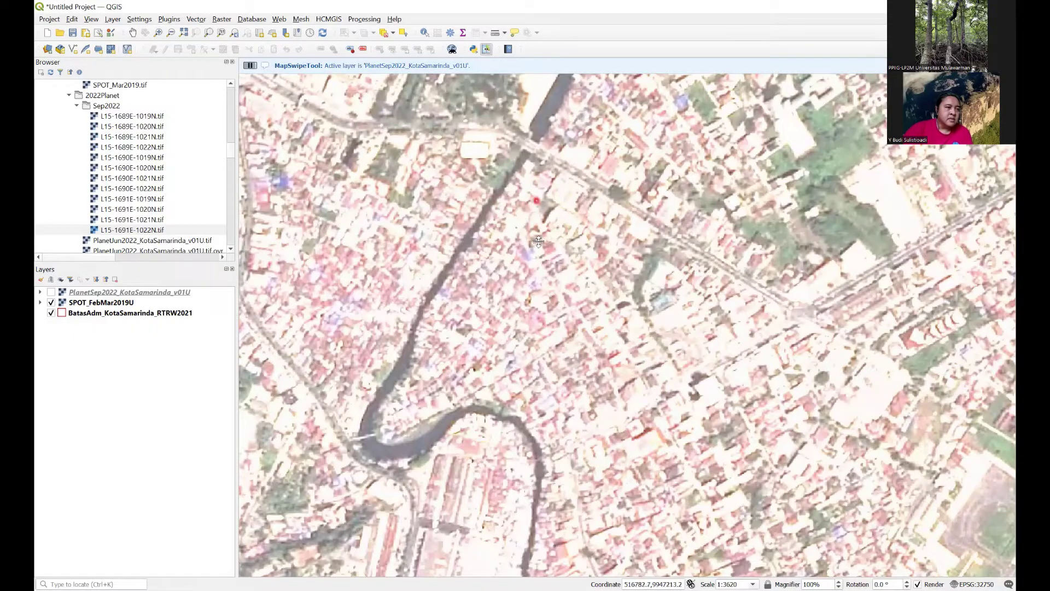
drag(539, 241, 519, 399)
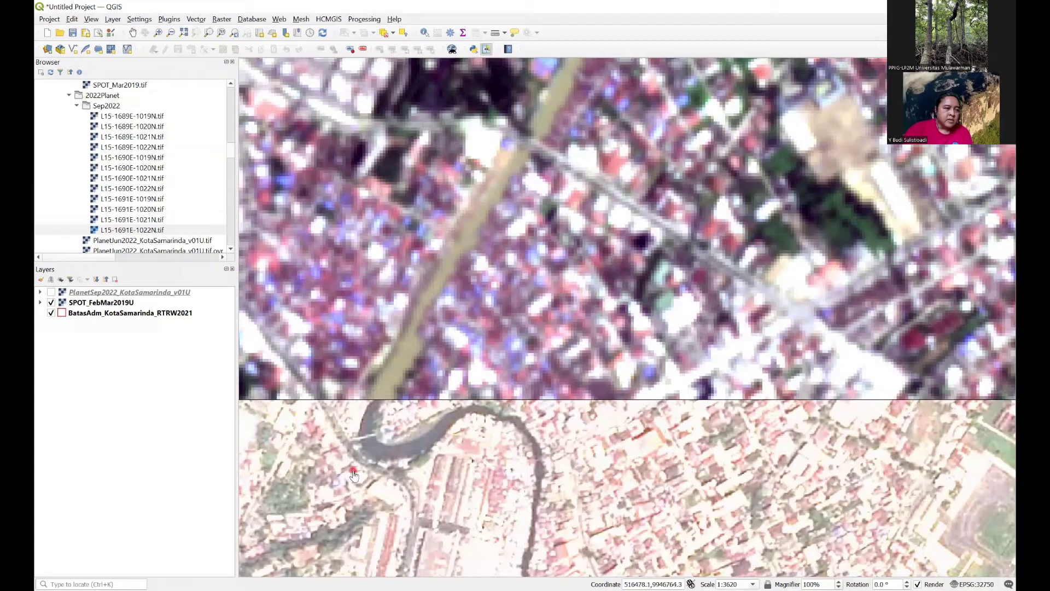
drag(550, 404, 390, 433)
click(546, 382)
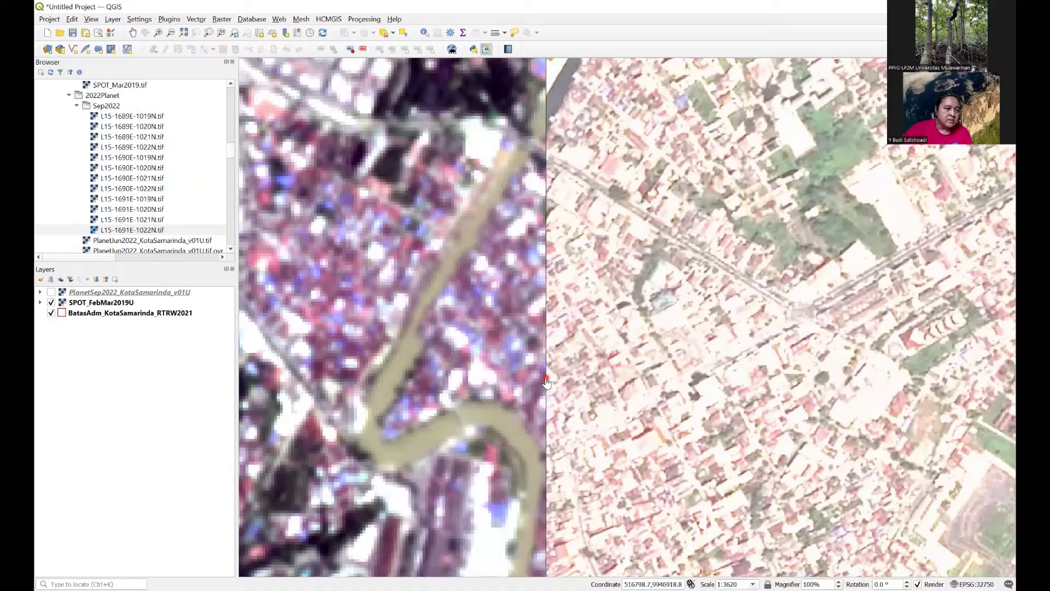
drag(547, 383, 562, 424)
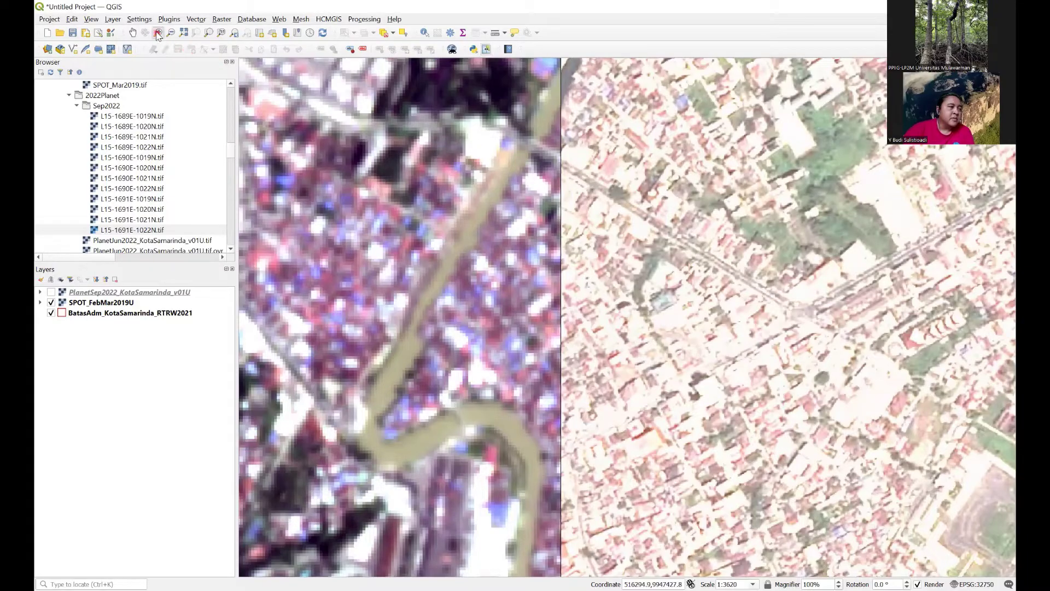
- Compare the two images at the bridge over the narrow river by swiping PlanetSep2022_KotaSamarinda_v01U back and forth over SPOT_FebMar2019U
drag(363, 63, 628, 236)
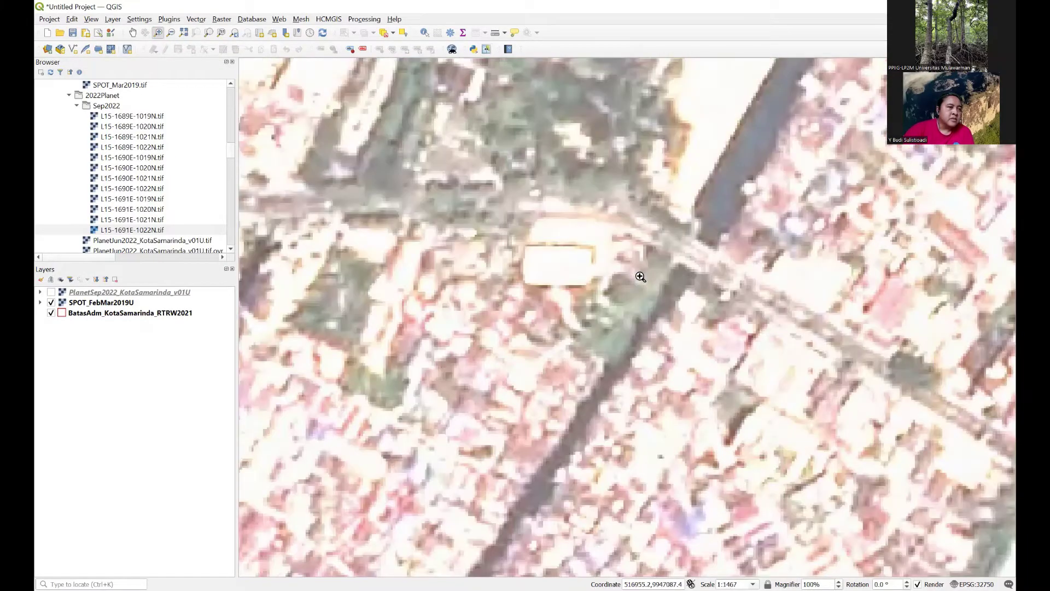
click(487, 49)
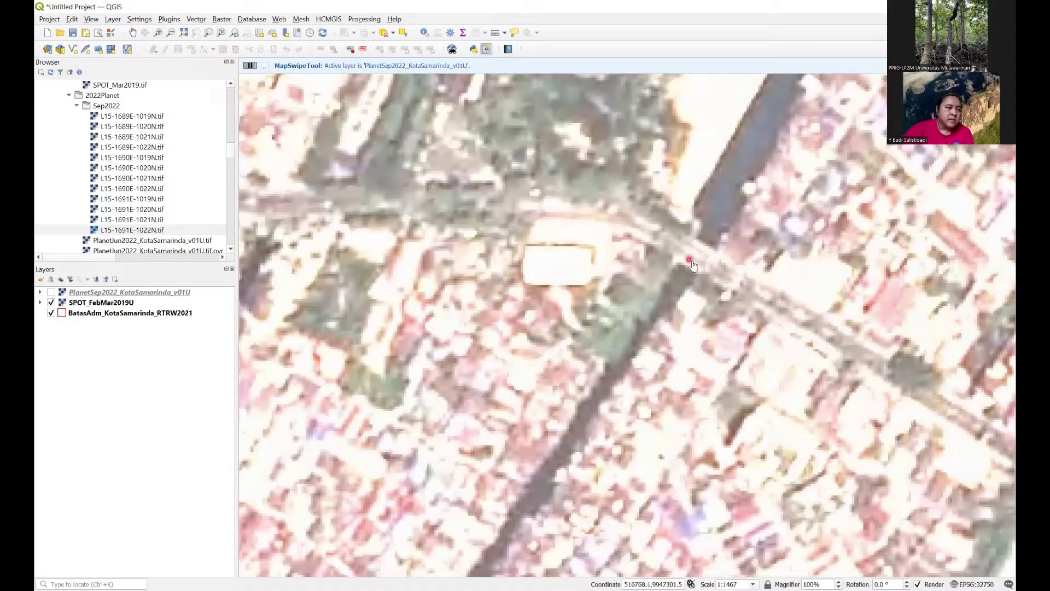
drag(685, 249, 676, 170)
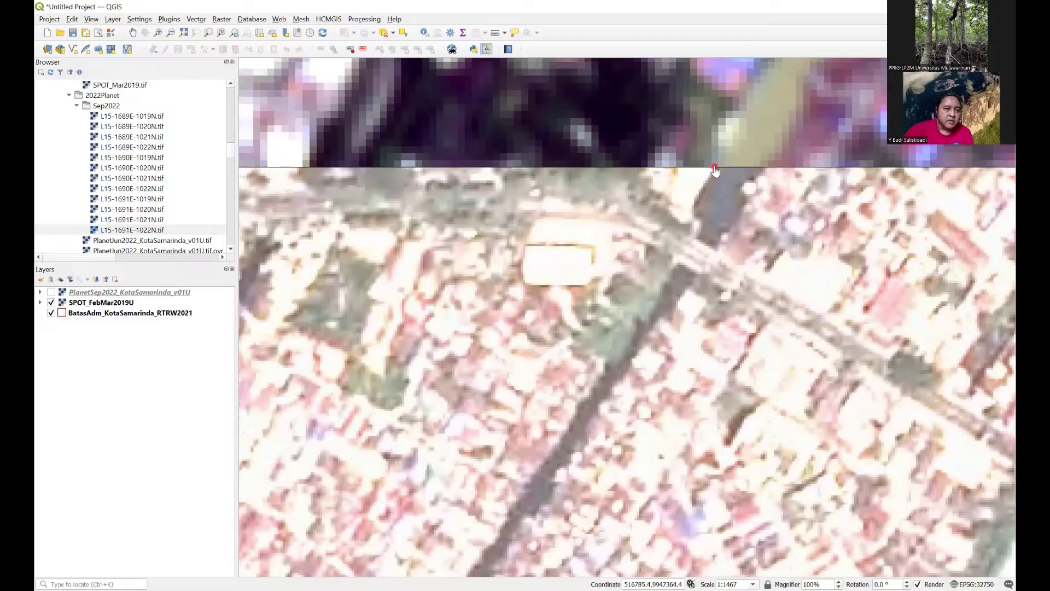
drag(715, 169, 707, 299)
drag(712, 257, 710, 300)
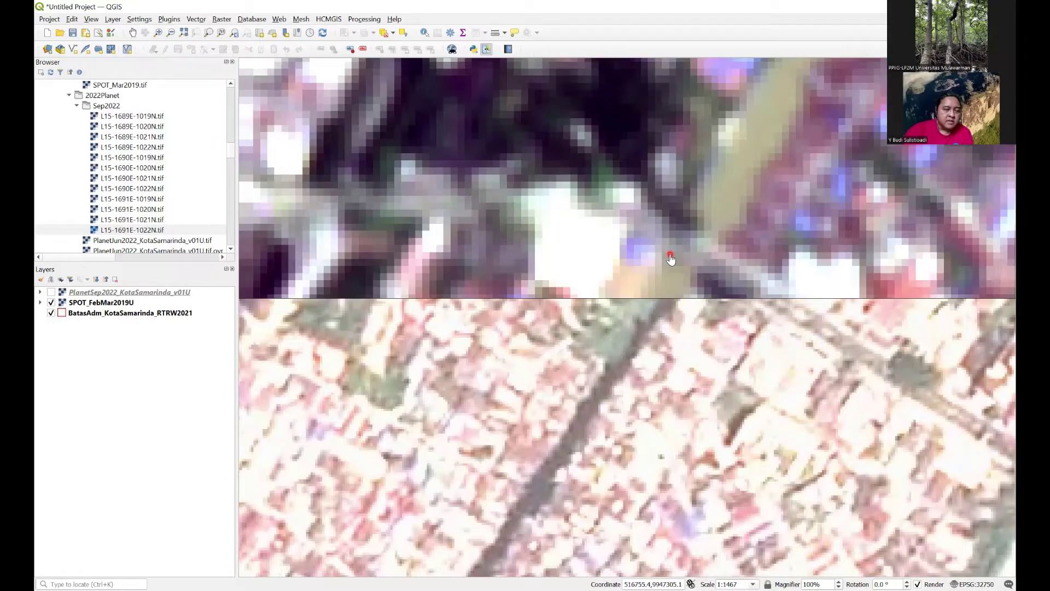
drag(709, 300, 710, 113)
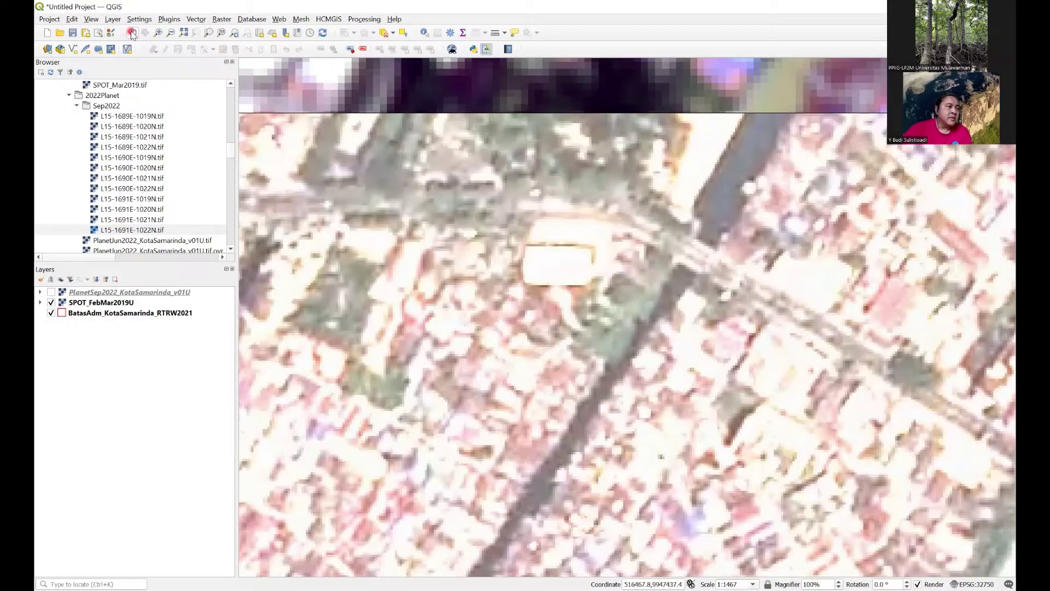
- Examine the SPOT_FebMar2019U image from the city's river bridge across the eastern outskirts to the meandering river
click(133, 33)
drag(701, 364, 630, 316)
drag(953, 554, 691, 347)
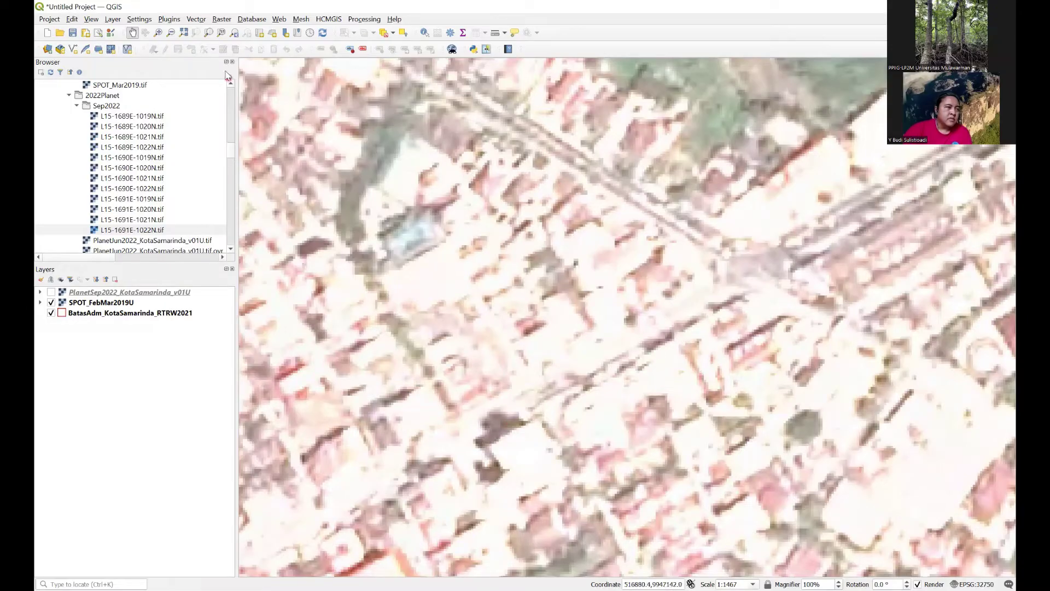
click(221, 33)
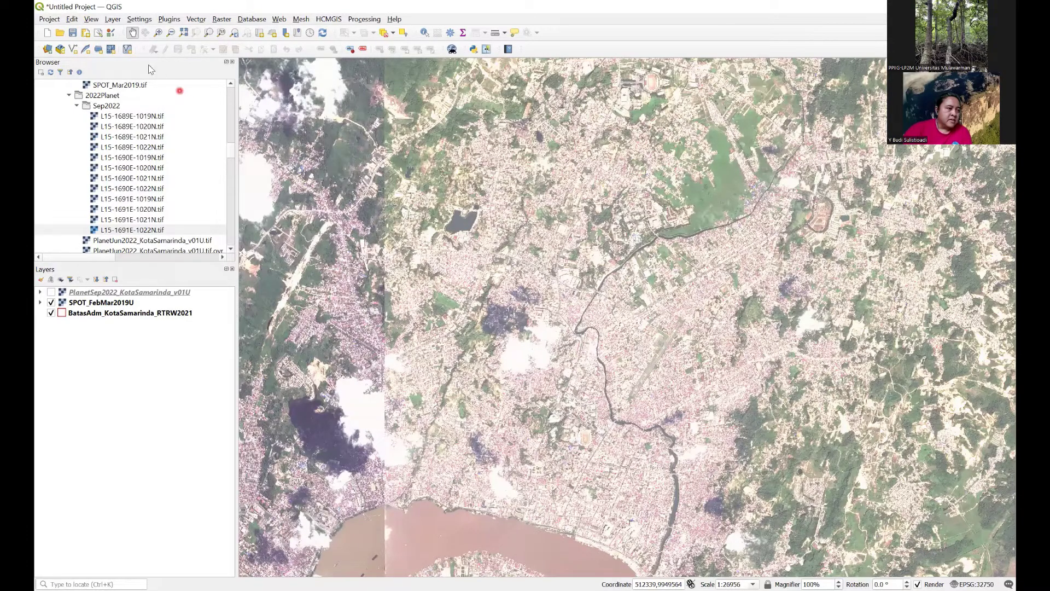
click(158, 33)
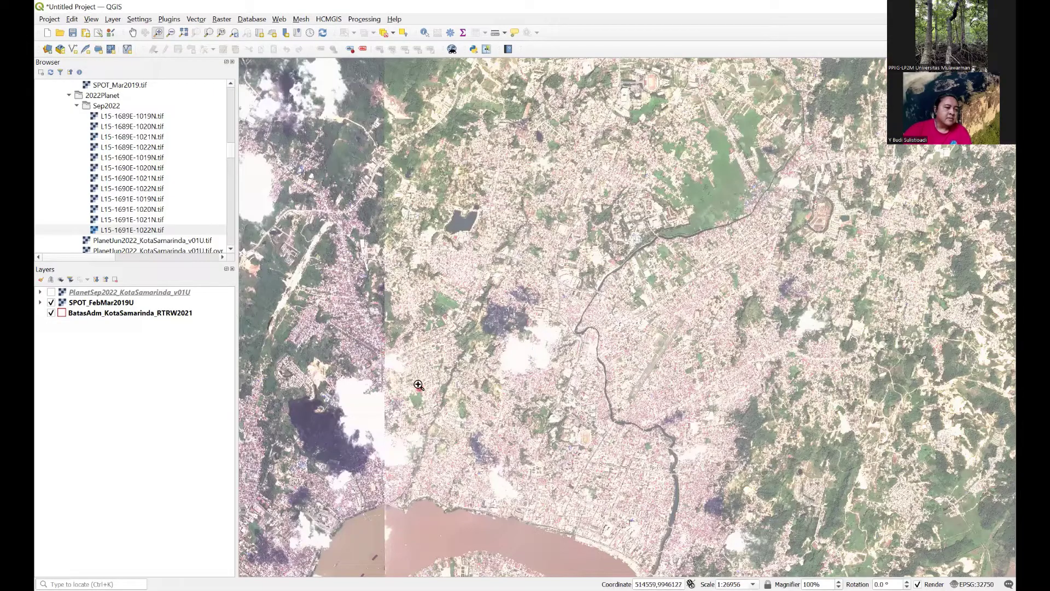
click(132, 33)
drag(802, 224, 567, 409)
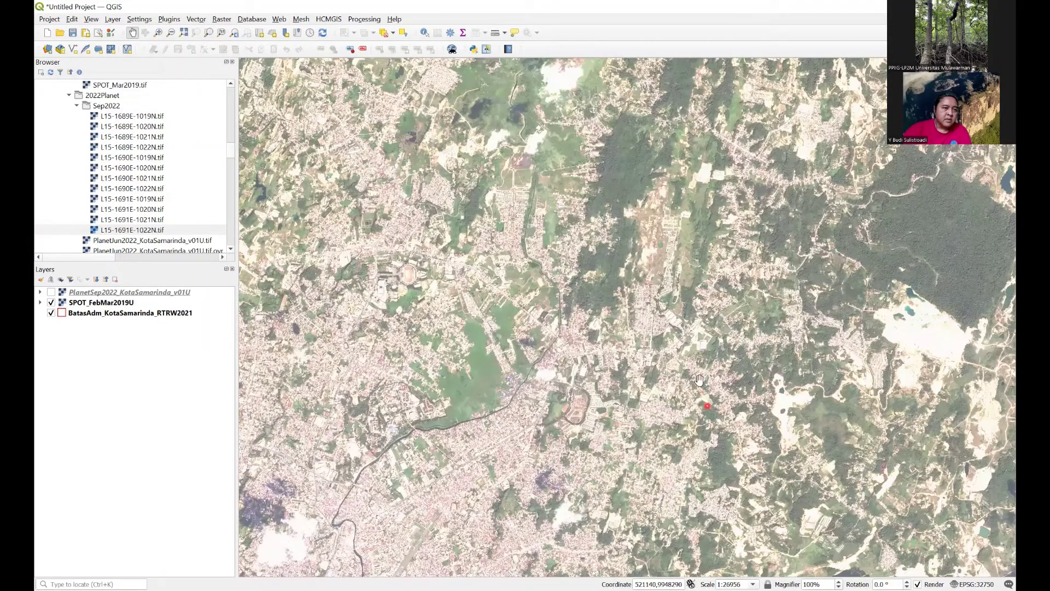
drag(667, 337, 547, 221)
drag(755, 383, 651, 222)
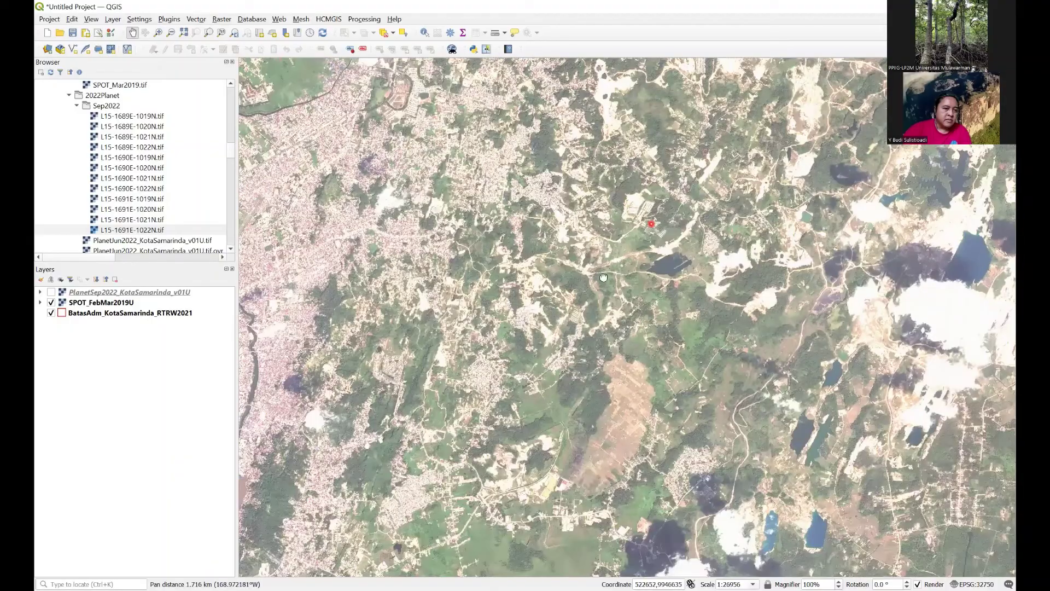
drag(648, 338, 538, 193)
drag(561, 296, 305, 150)
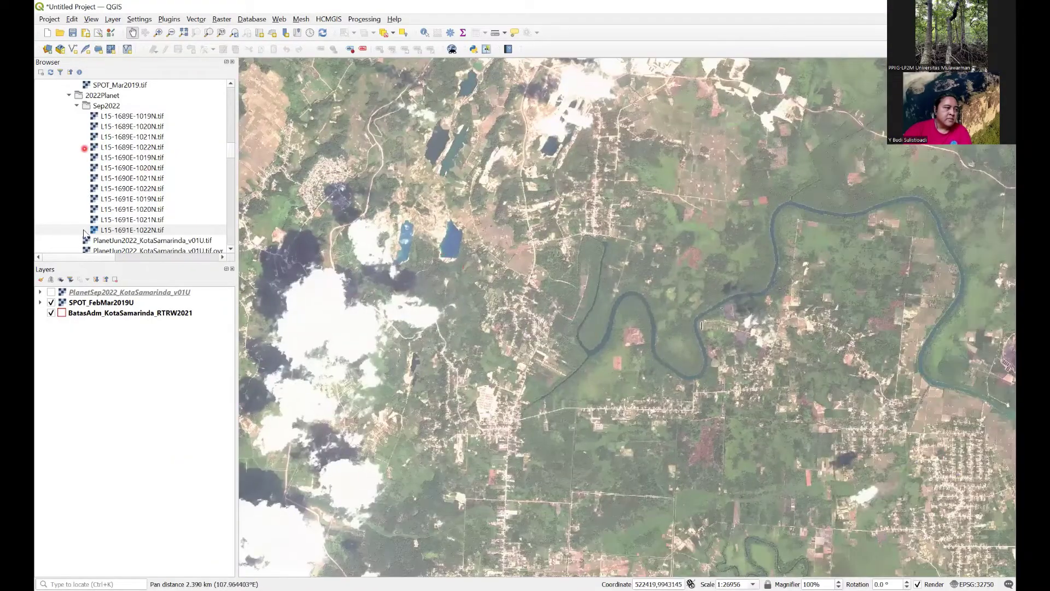
- Compare the images around the meandering river by repeatedly showing and hiding PlanetSep2022_KotaSamarinda_v01U over SPOT_FebMar2019U
click(52, 293)
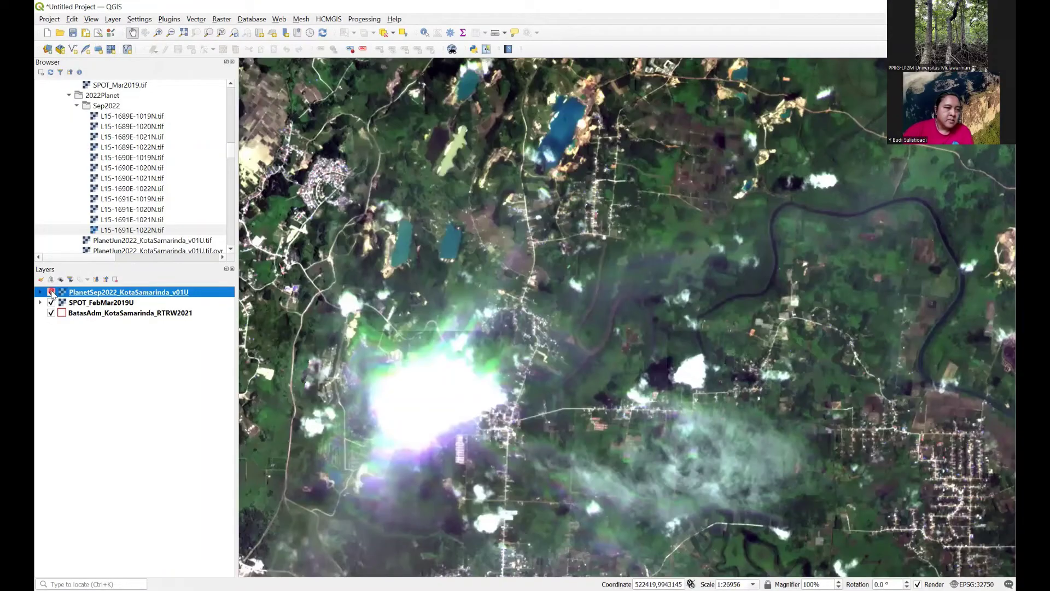
click(51, 292)
click(52, 292)
click(52, 292)
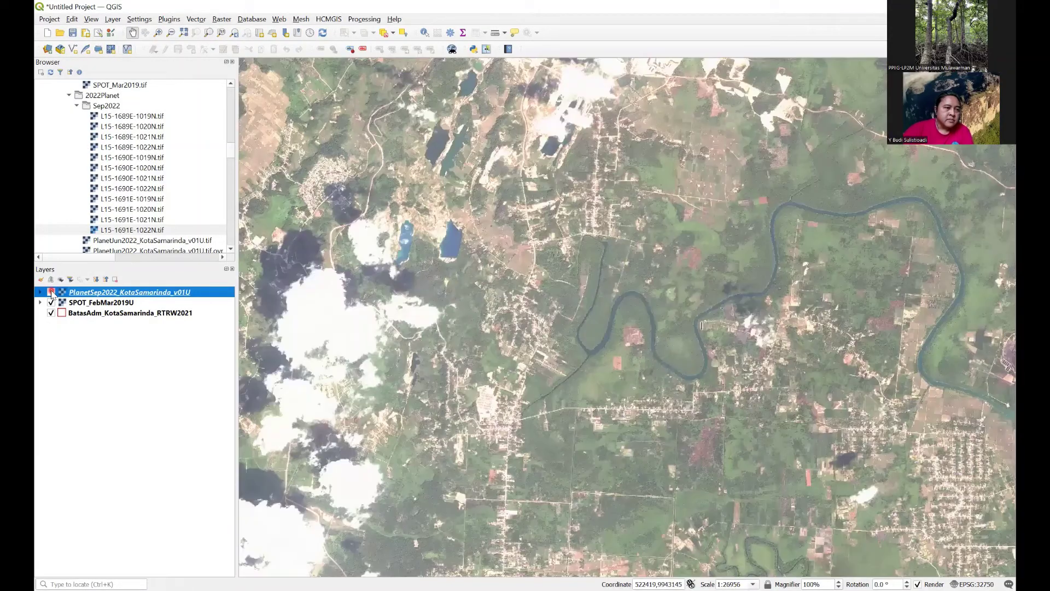
click(51, 292)
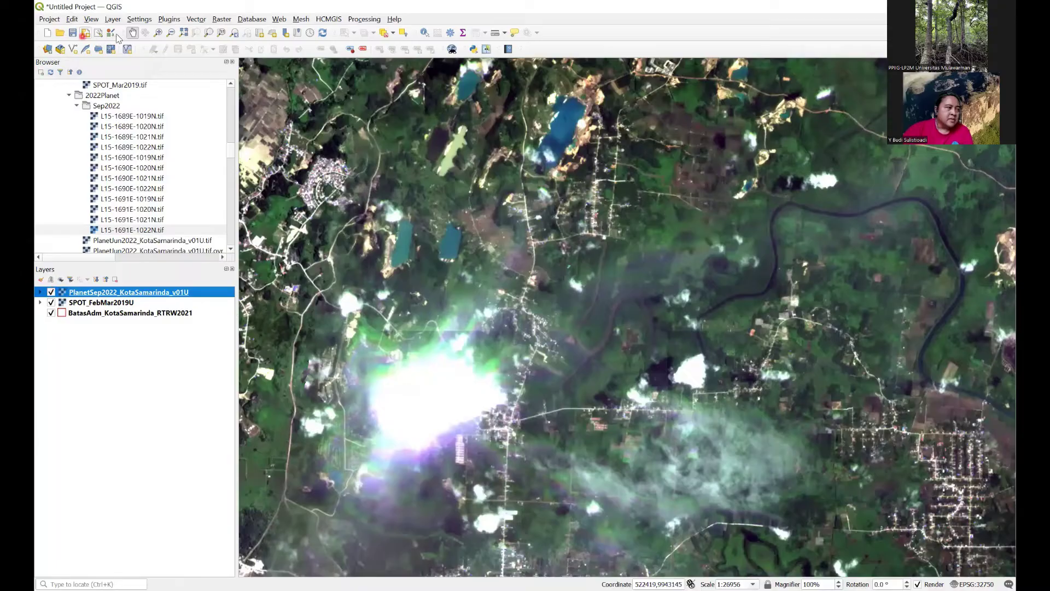
- Check road alignment in the village northwest of the meandering river by repeatedly hiding and showing PlanetSep2022_KotaSamarinda_v01U over SPOT_FebMar2019U
click(158, 33)
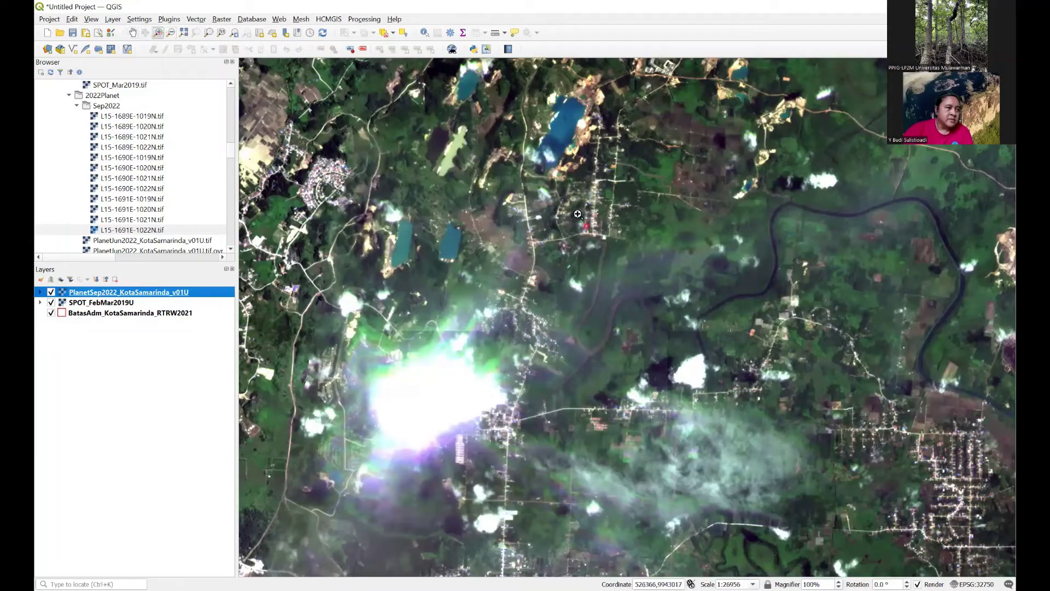
drag(574, 203, 643, 257)
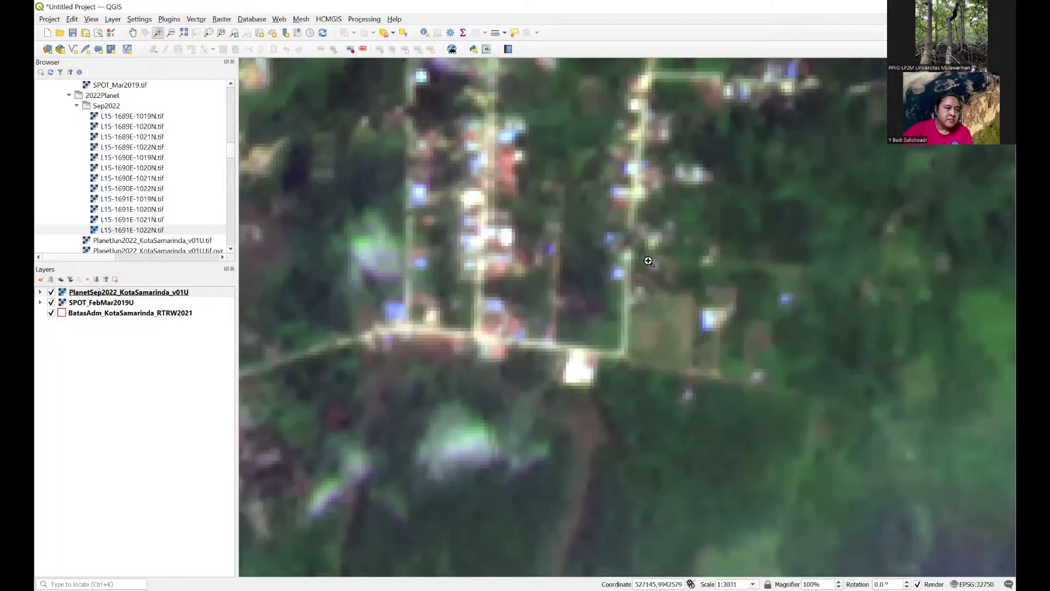
click(51, 293)
click(50, 292)
click(51, 293)
click(50, 293)
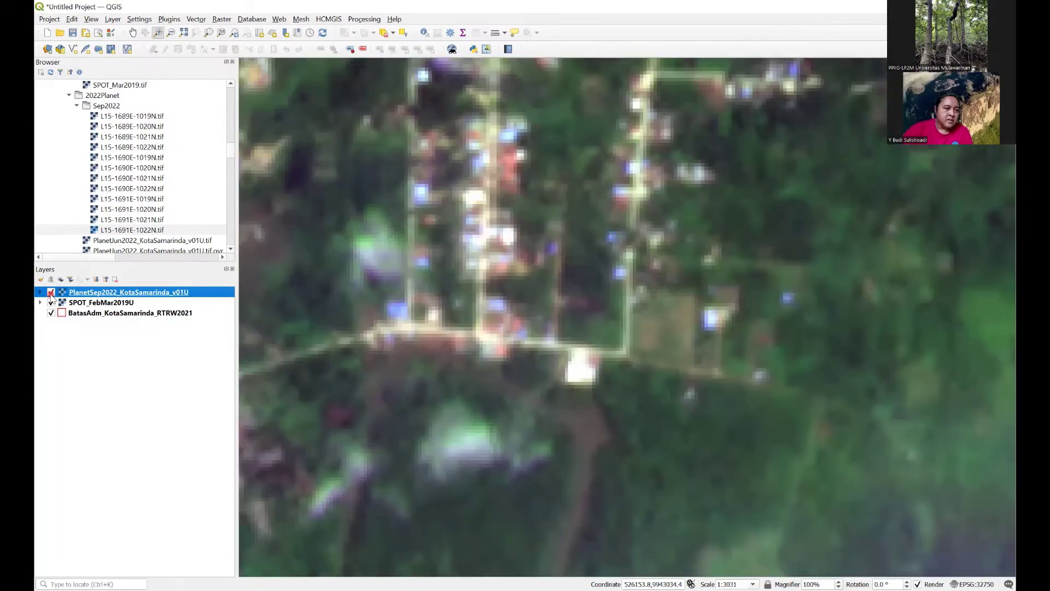
click(50, 292)
click(50, 293)
click(50, 292)
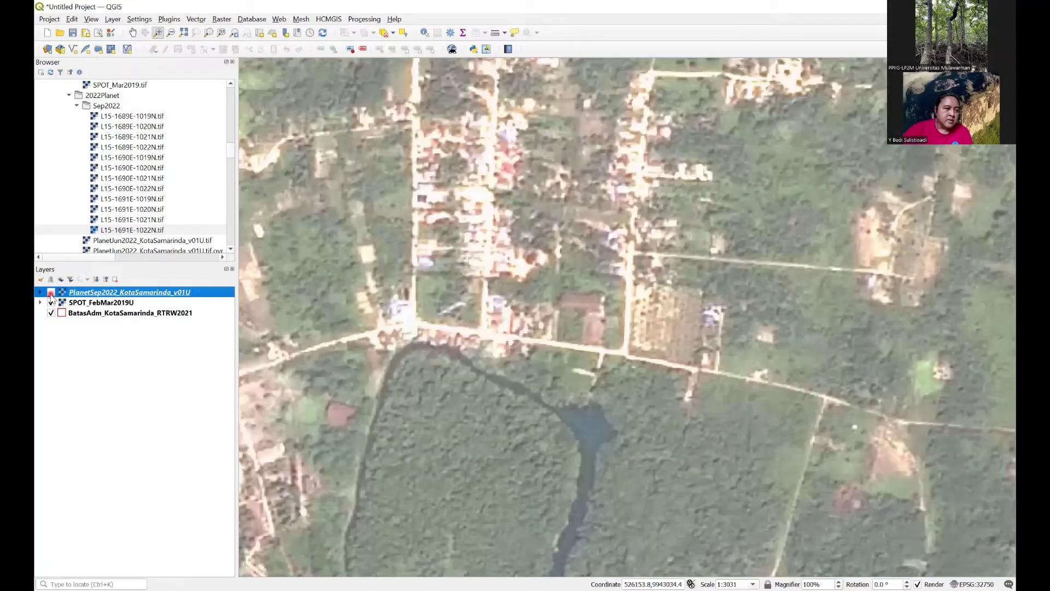
click(50, 292)
double_click(51, 294)
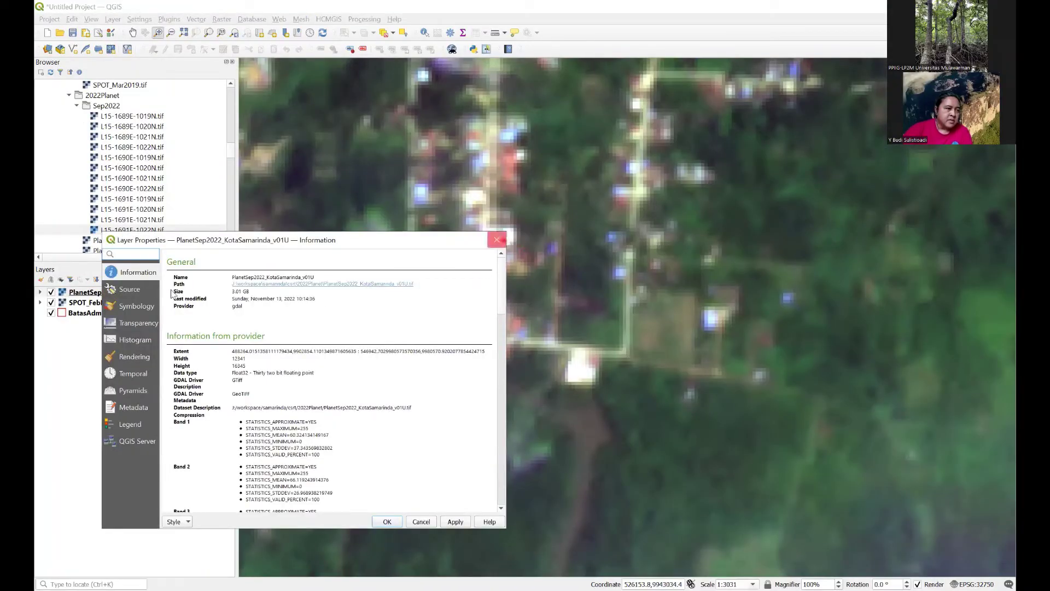
click(51, 293)
click(51, 293)
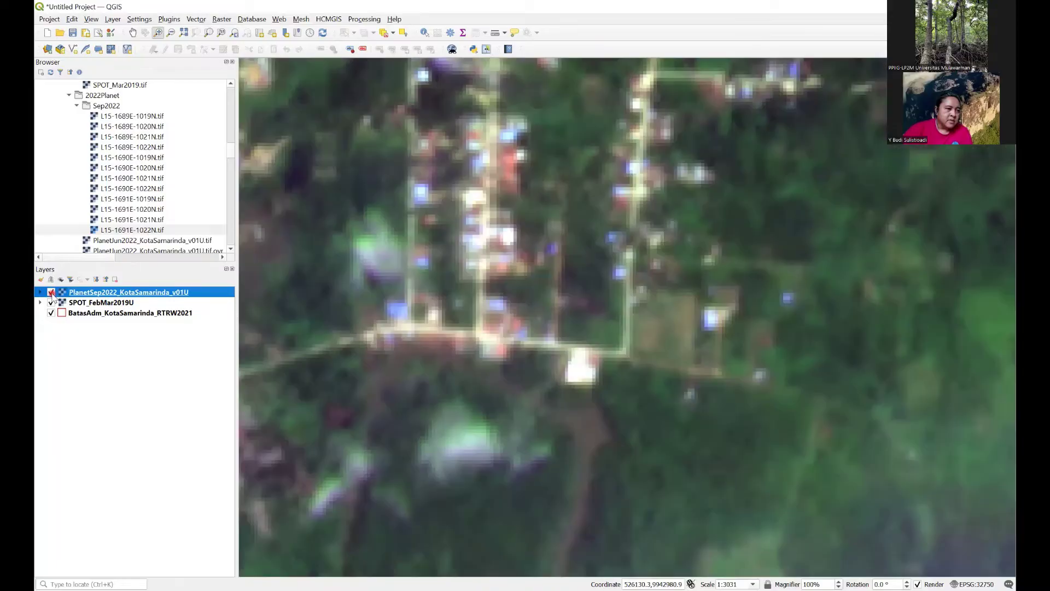
click(51, 293)
click(51, 292)
click(51, 292)
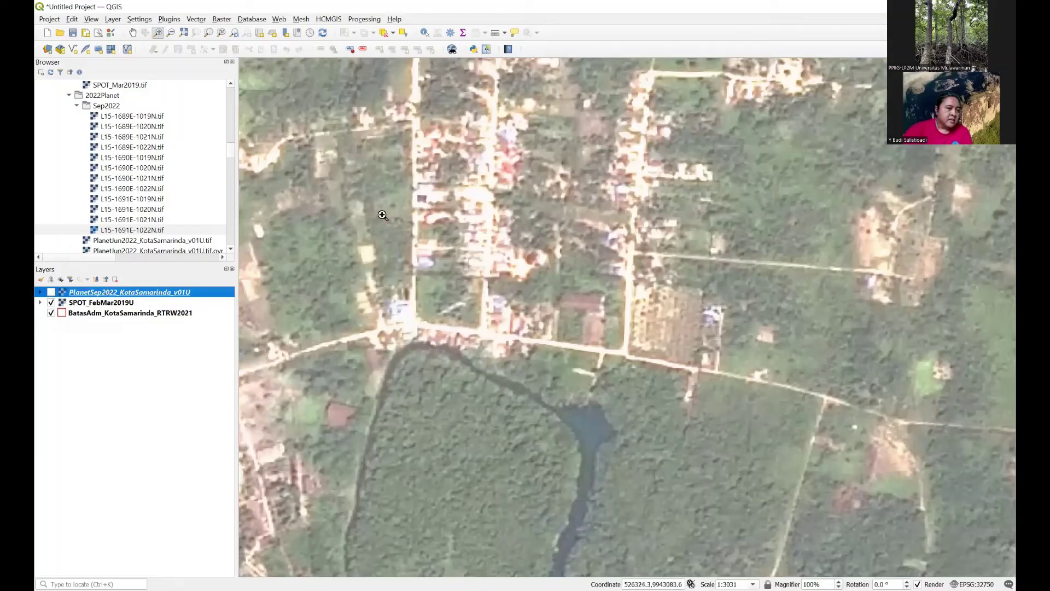
- Swipe PlanetSep2022_KotaSamarinda_v01U down to the village's main road to compare its position with SPOT_FebMar2019U, and end the swipe
click(487, 51)
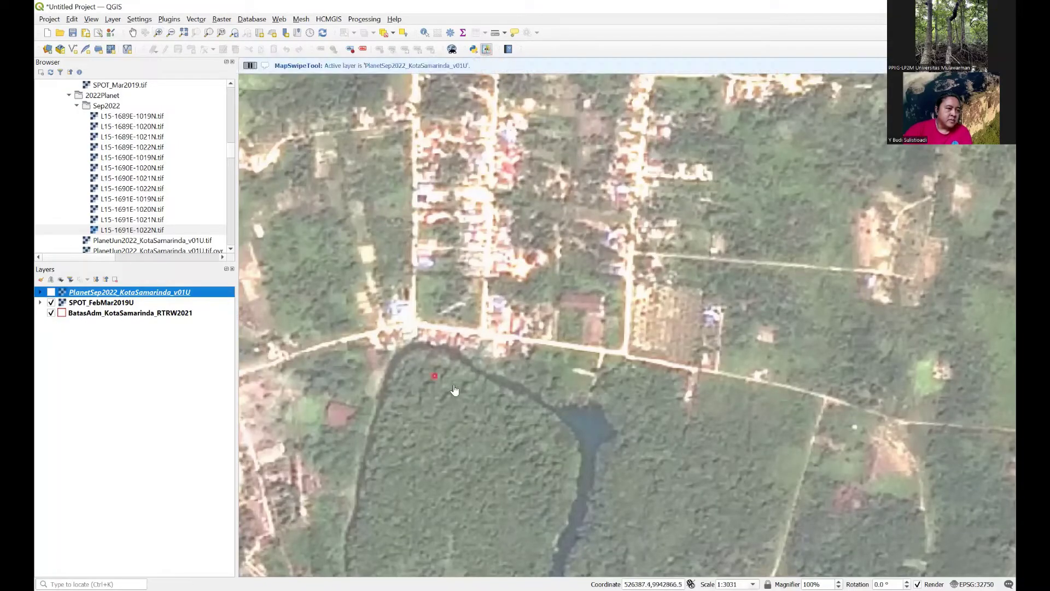
drag(457, 421, 461, 267)
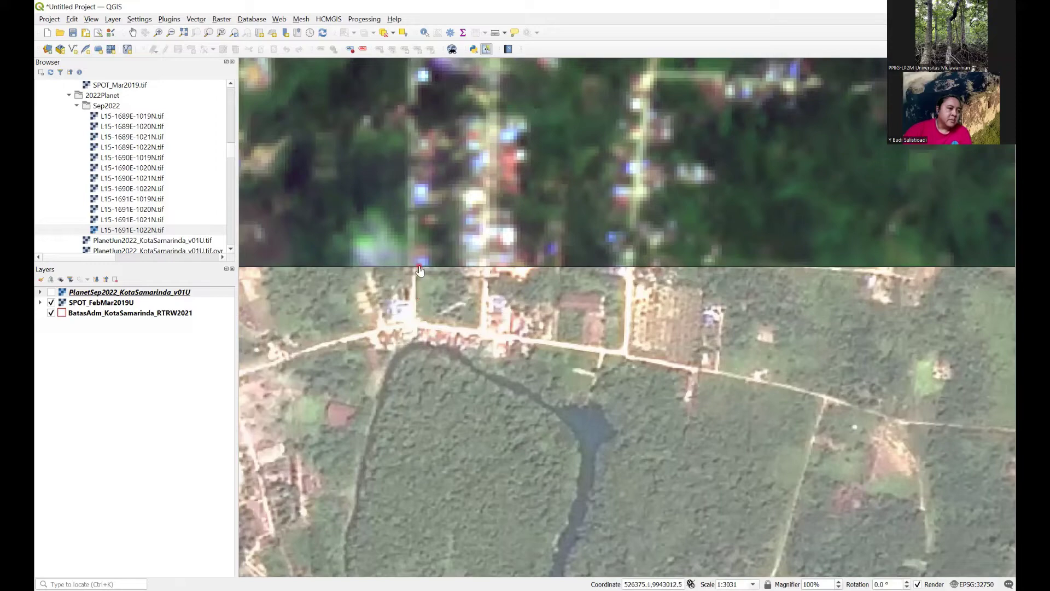
drag(420, 271, 441, 335)
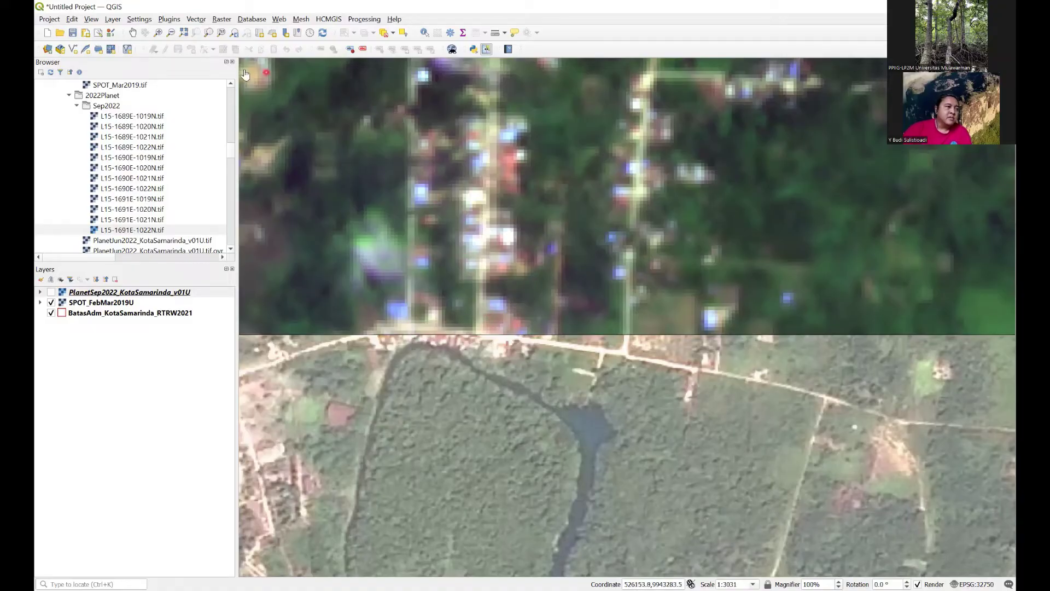
click(491, 50)
- Measure the offset of the village's main-road junction between PlanetSep2022_KotaSamarinda_v01U and SPOT_FebMar2019U, and close the measurement
click(504, 32)
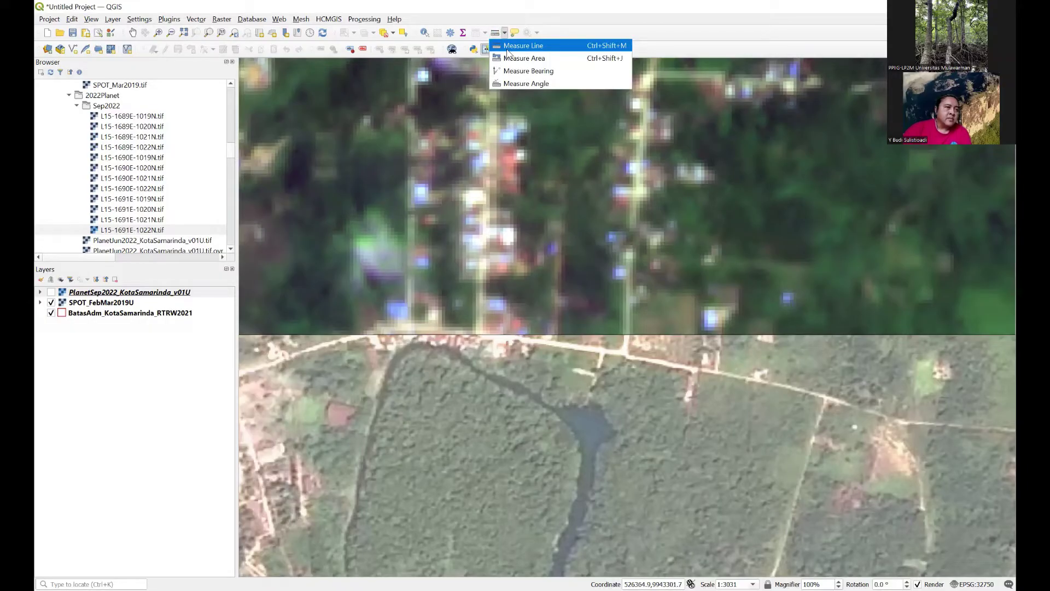
click(509, 49)
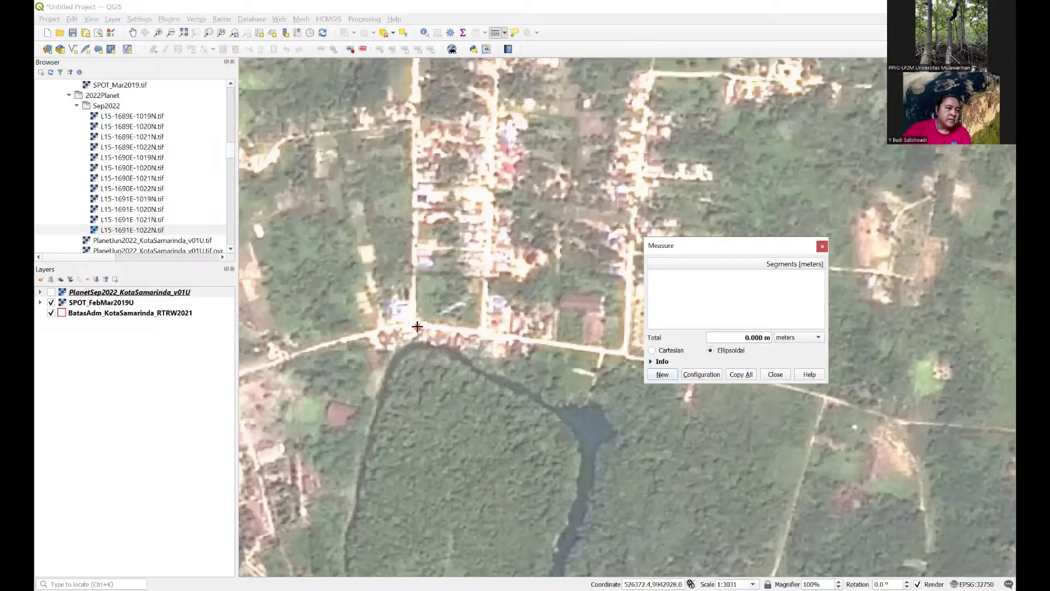
click(51, 293)
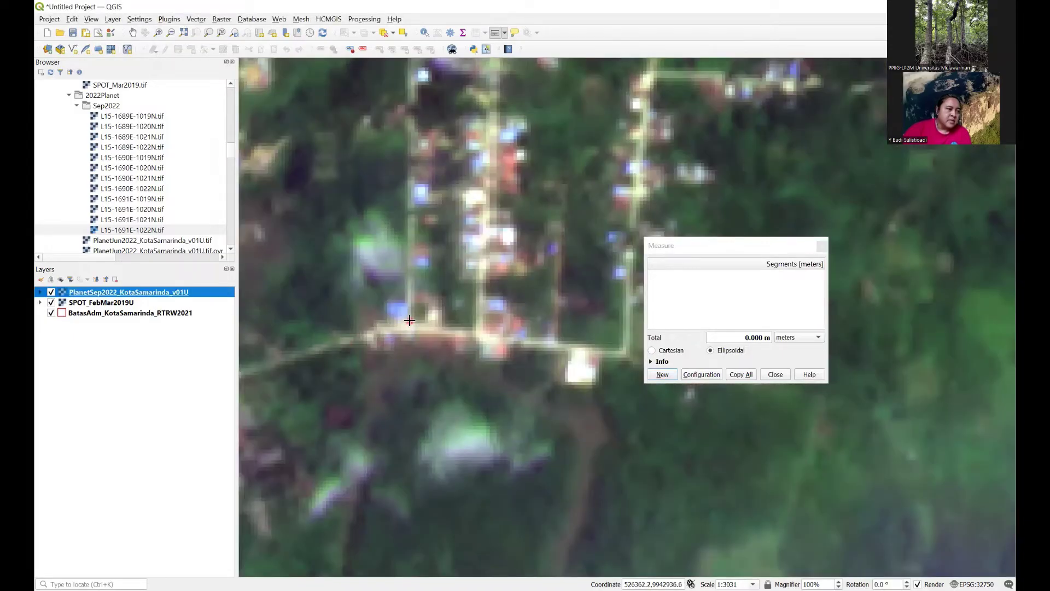
click(410, 321)
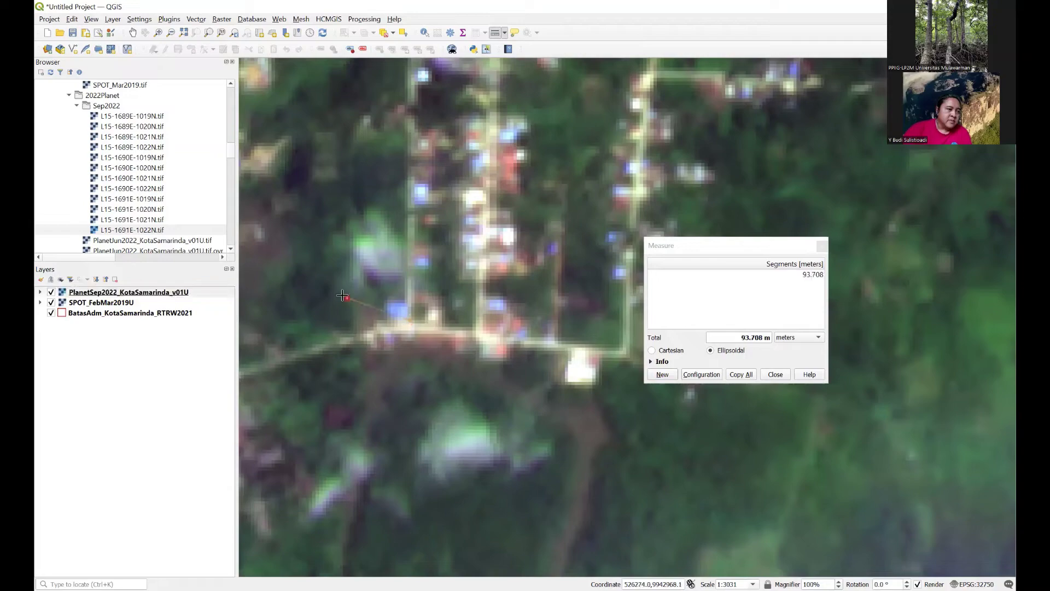
click(313, 301)
click(51, 293)
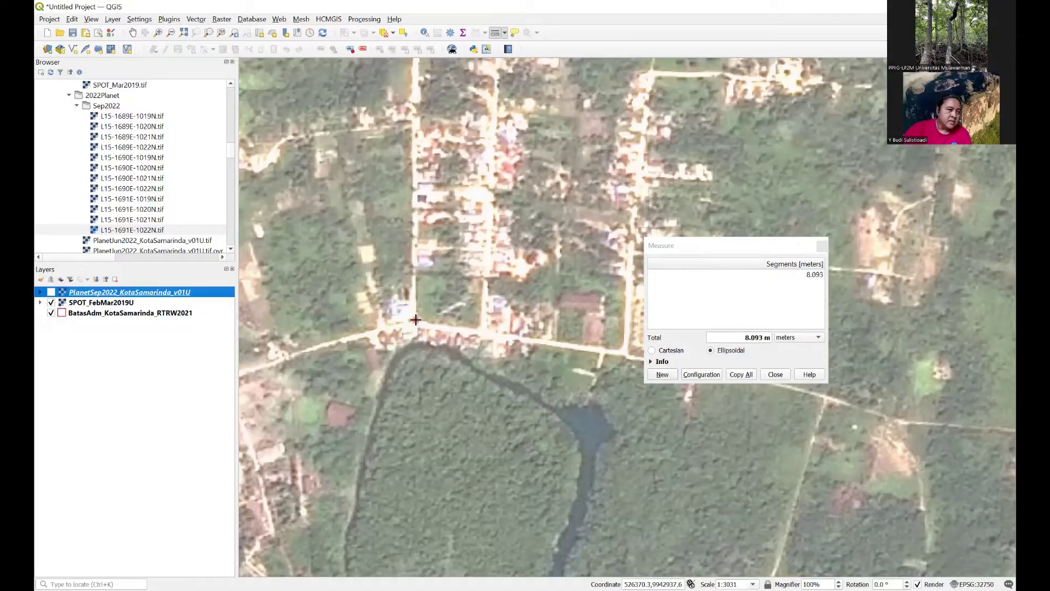
click(416, 320)
right_click(463, 334)
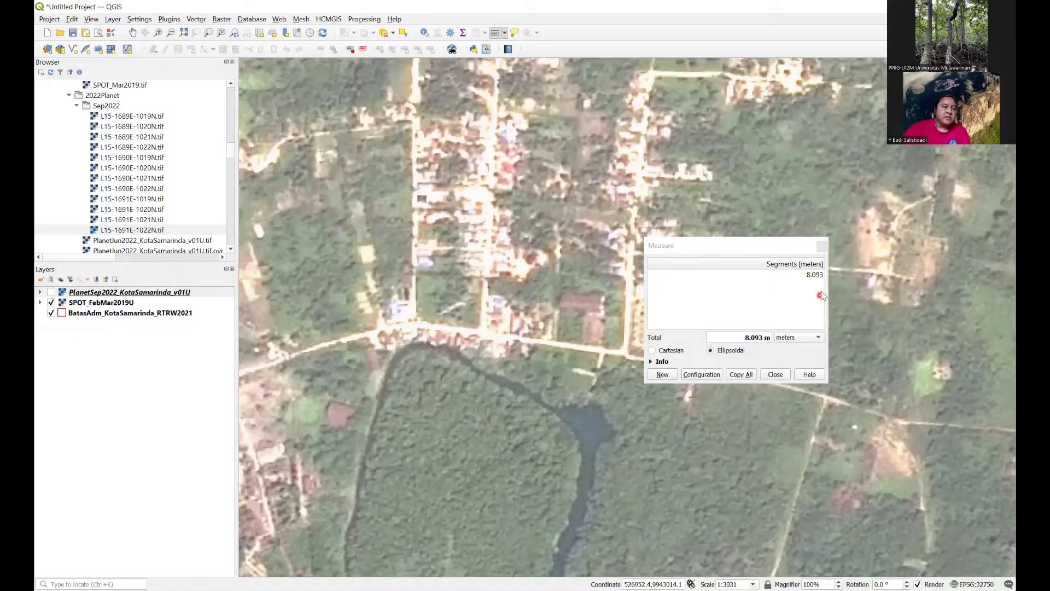
click(775, 381)
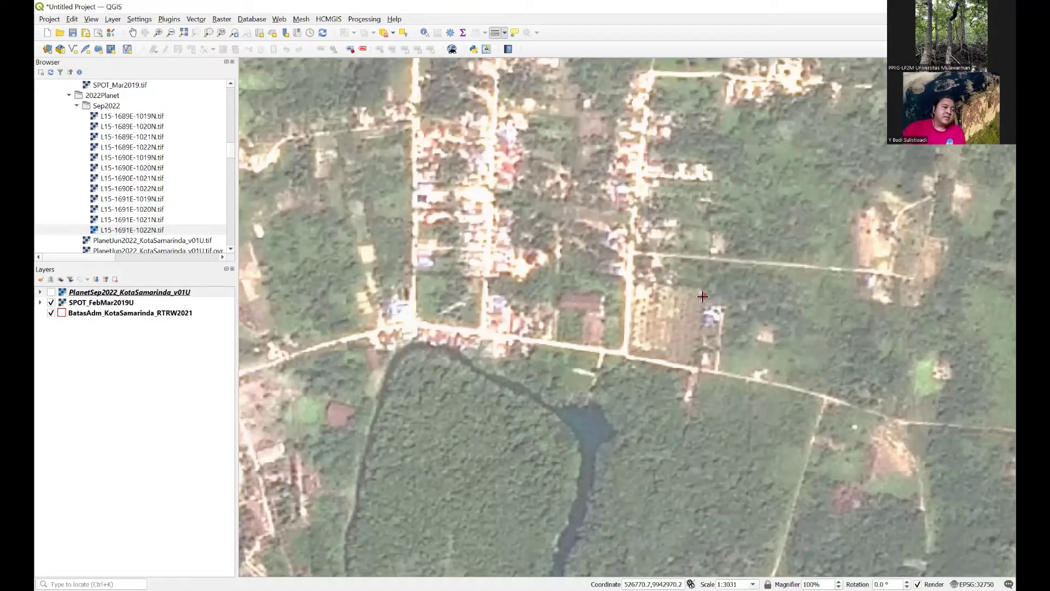
click(599, 210)
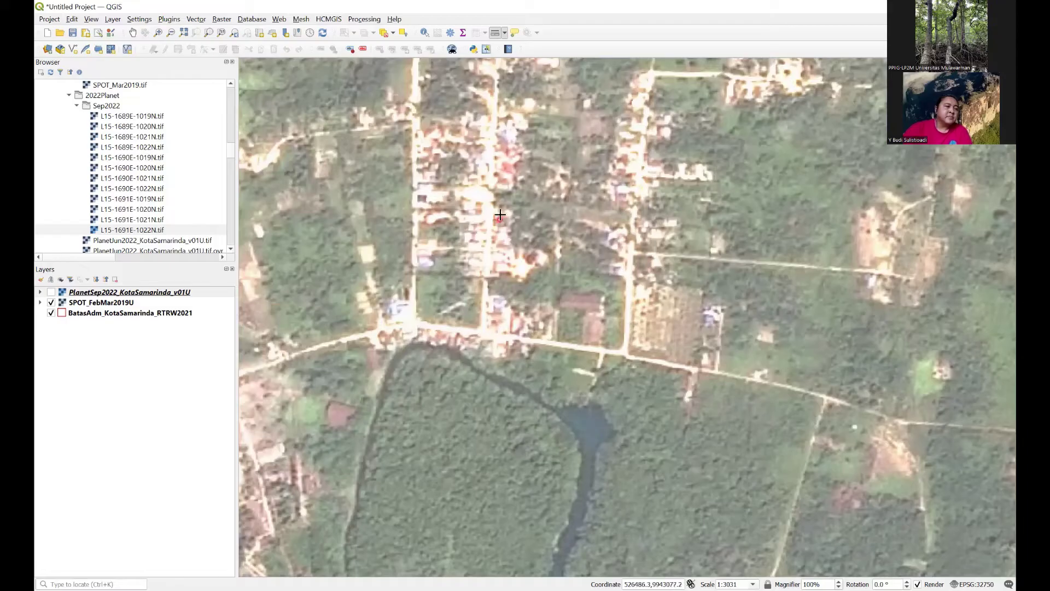
- Zoom the map to the extent of the BatasAdm_KotaSamarinda_RTRW2021 layer
click(121, 298)
right_click(104, 312)
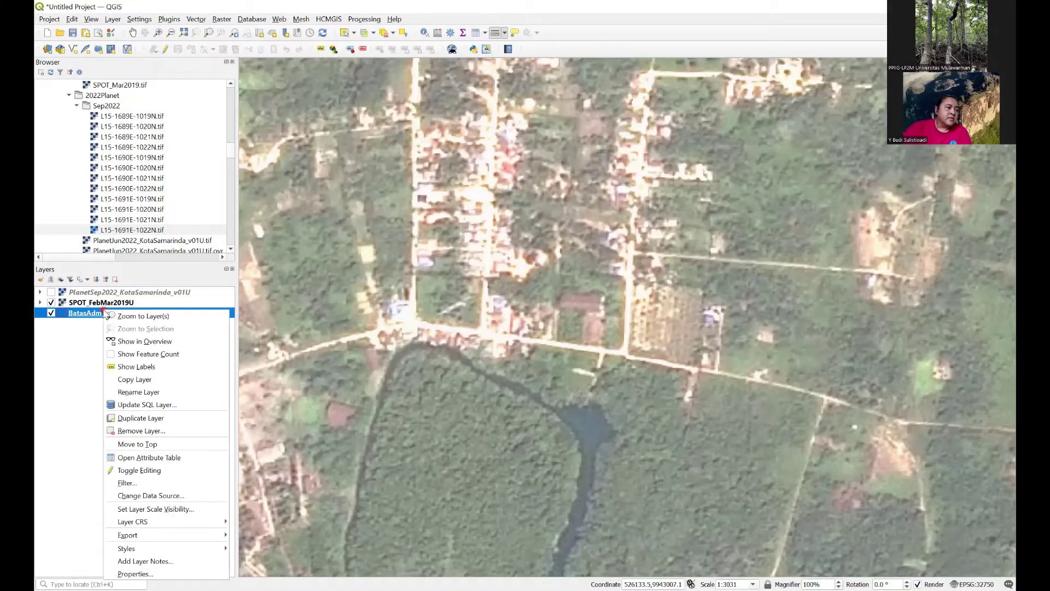
click(174, 321)
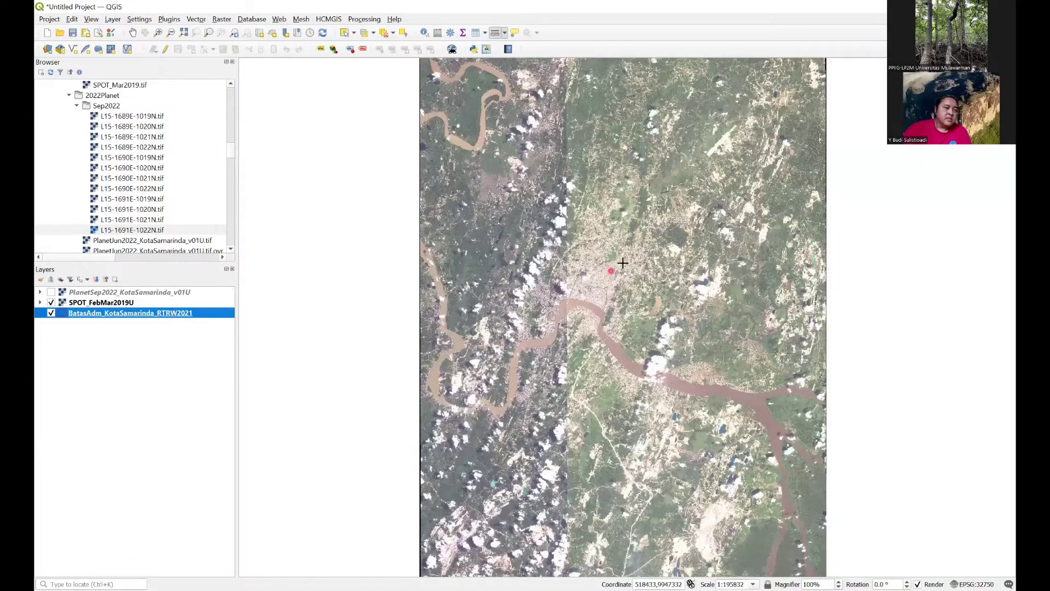
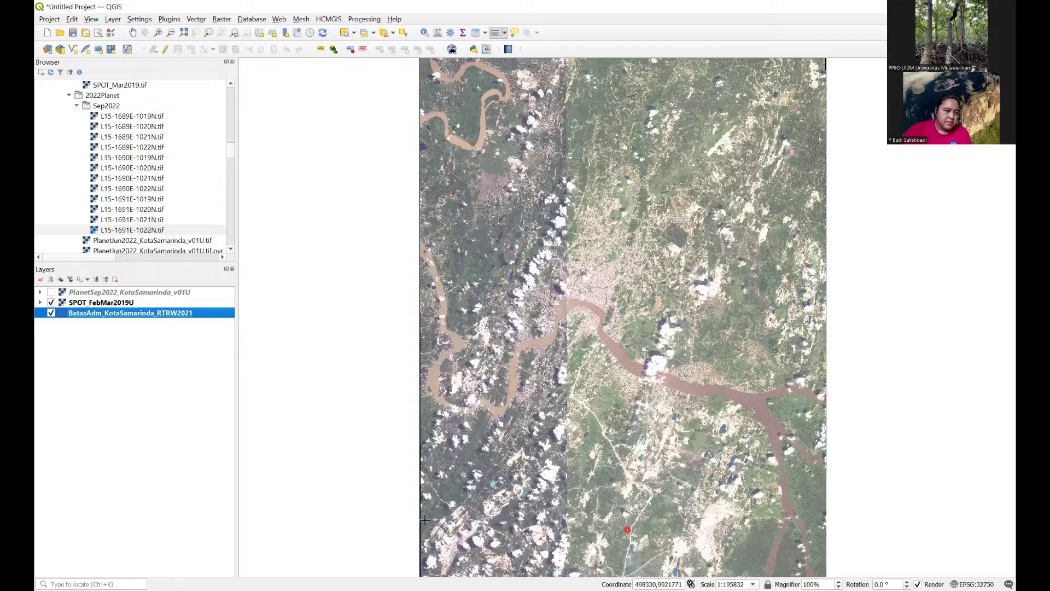
key(alt+Tab)
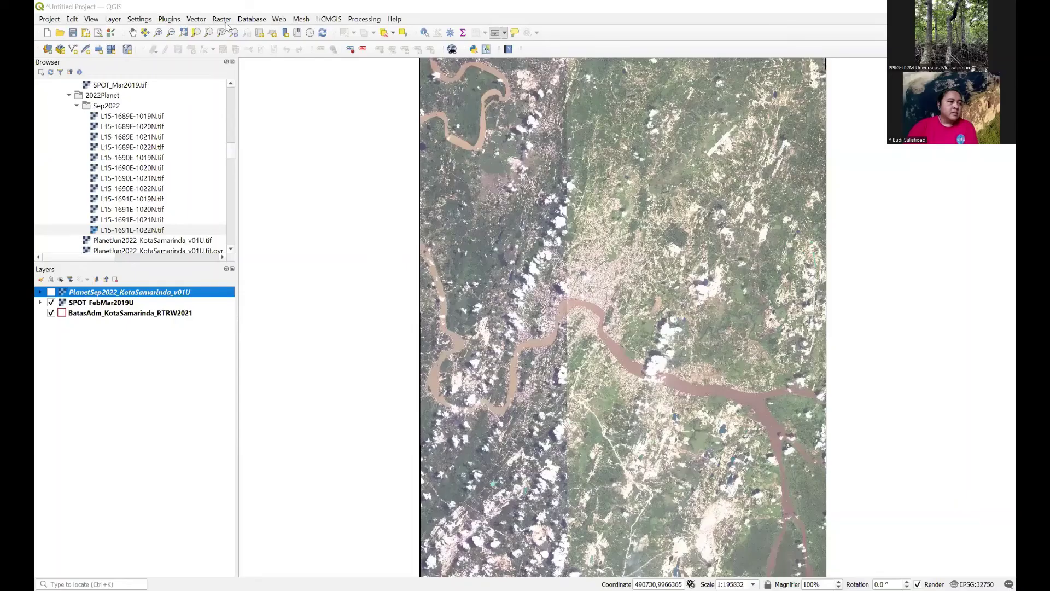
- Search all available plugins for "georef" and close the plugin manager
click(223, 20)
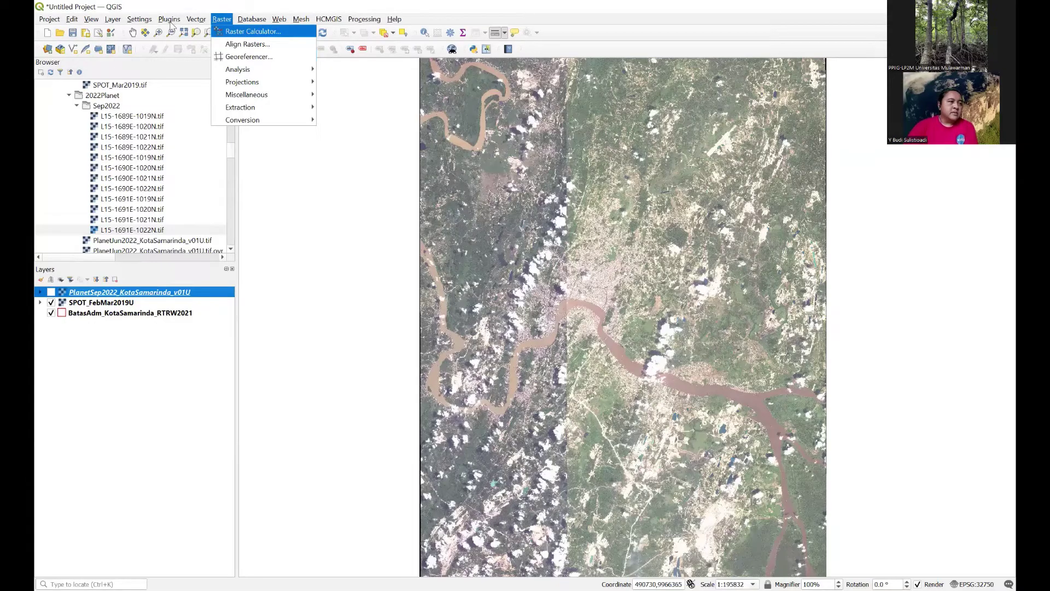
key(Escape)
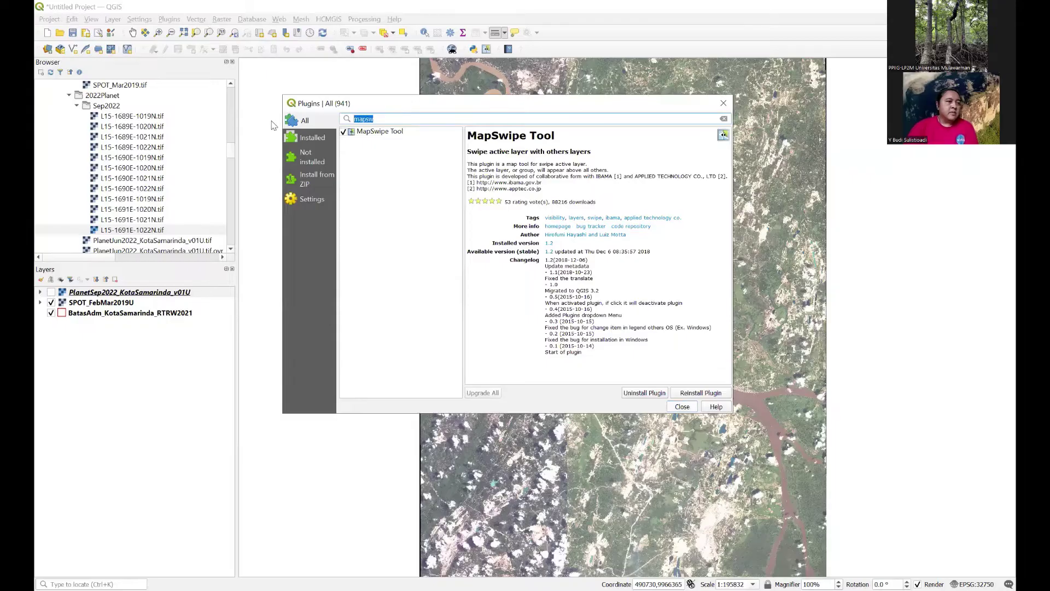
text(geore)
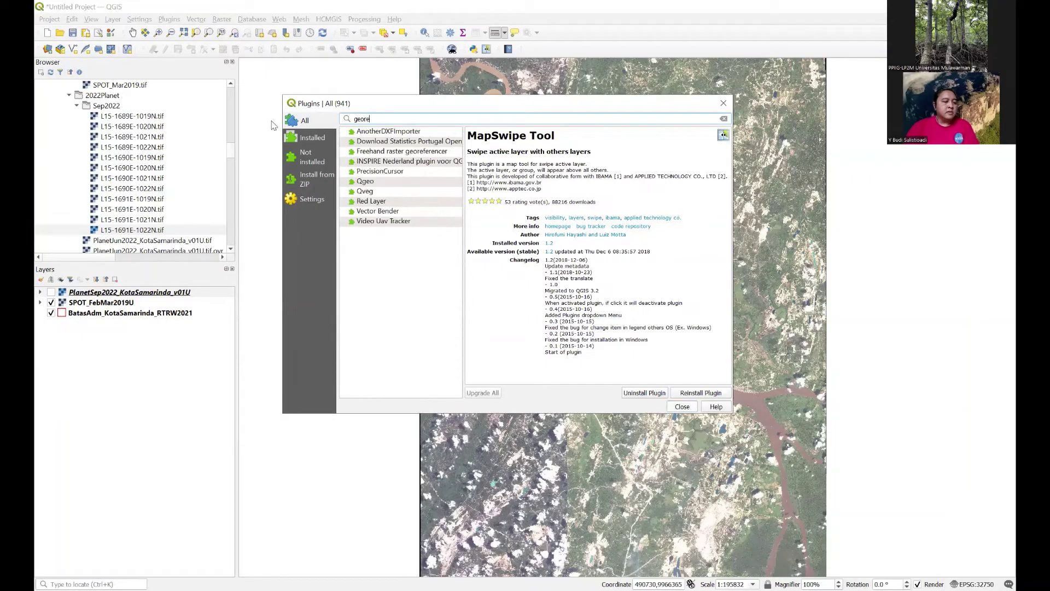
text(f)
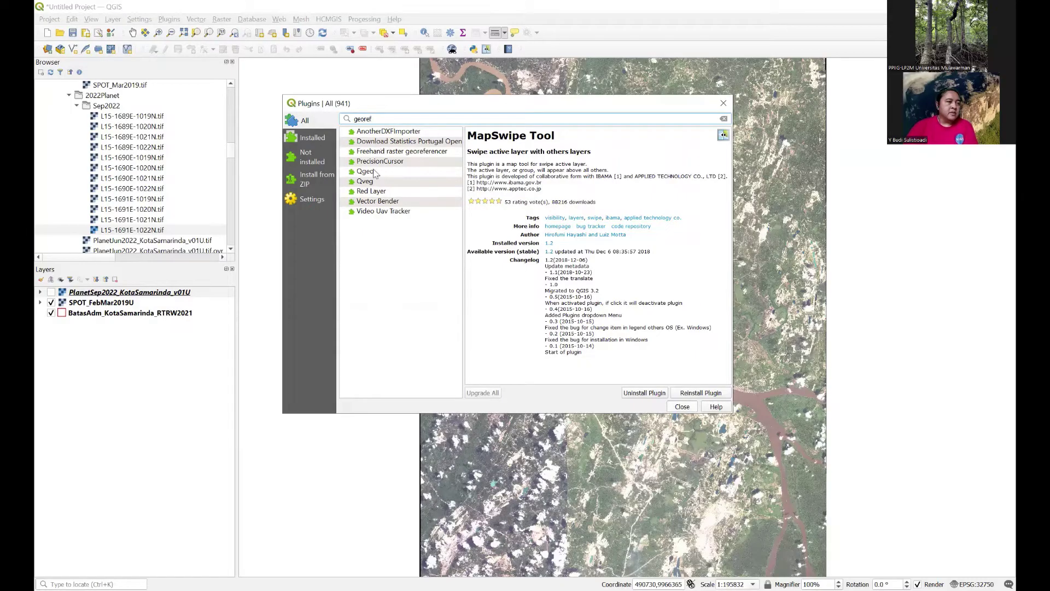
click(682, 407)
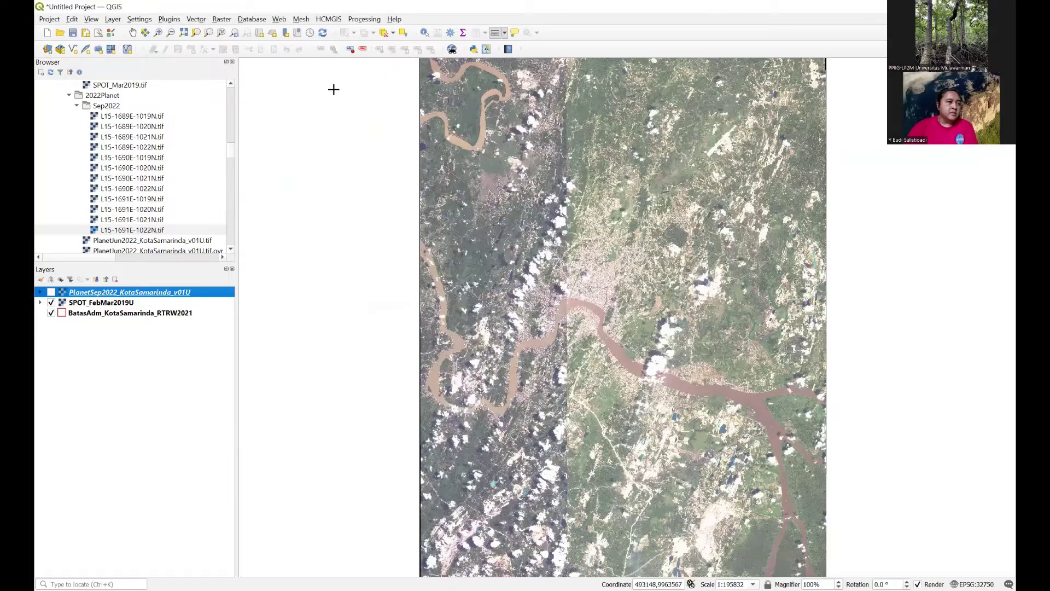
- Start the Georeferencer and load PlanetSep2022_KotaSamarinda_v01U.tif from the 2022Planet folder
click(222, 19)
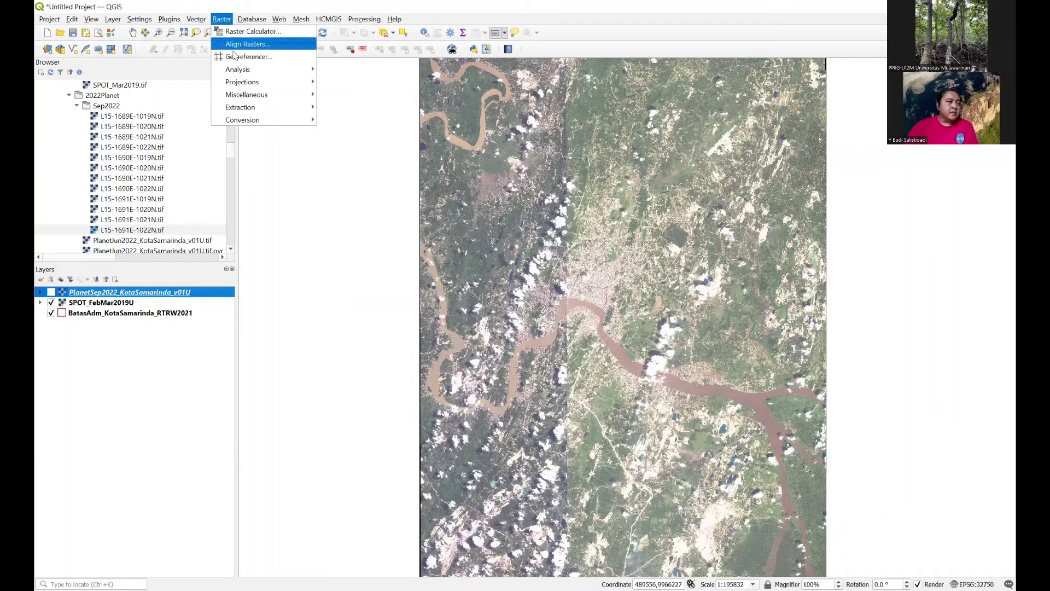
click(234, 58)
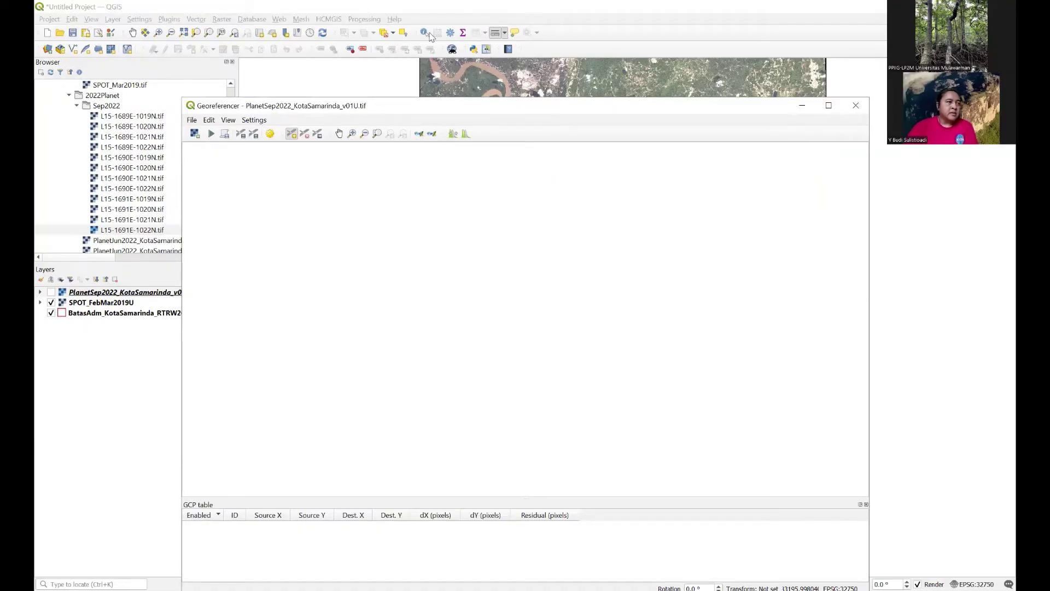
drag(426, 108, 416, 13)
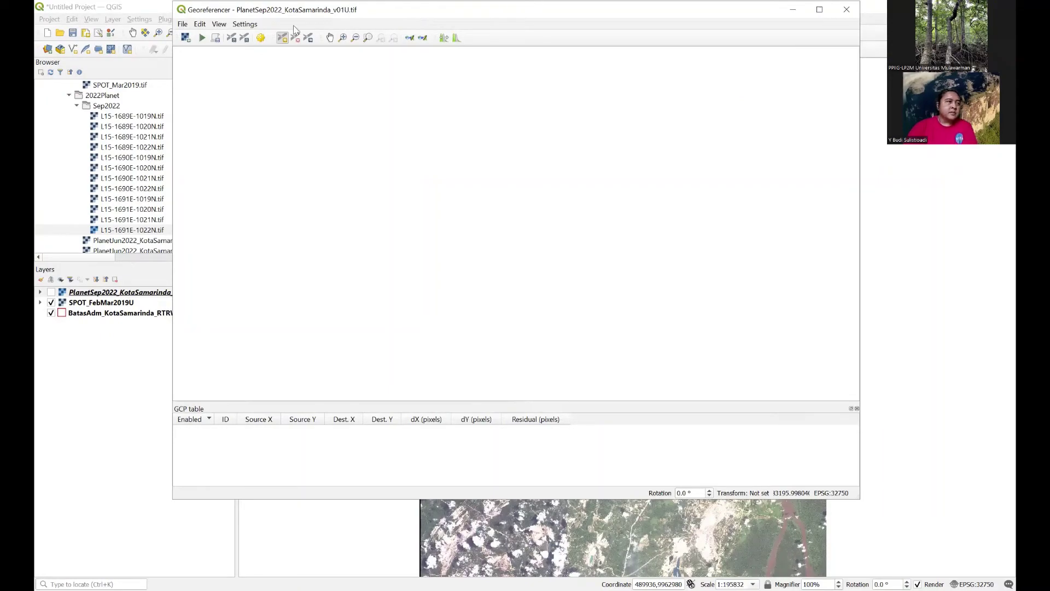
click(186, 38)
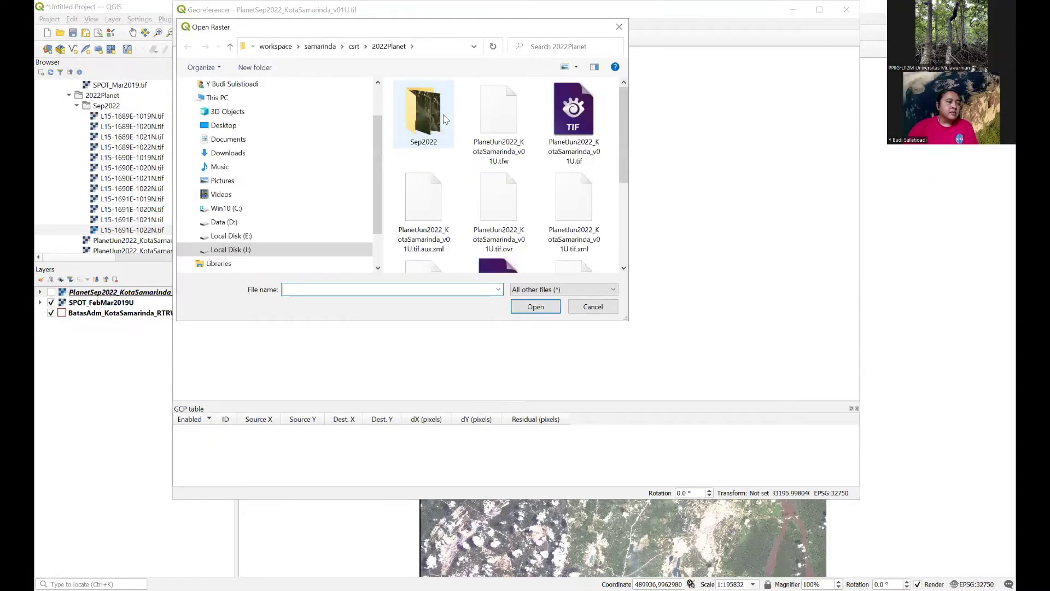
drag(620, 108, 622, 198)
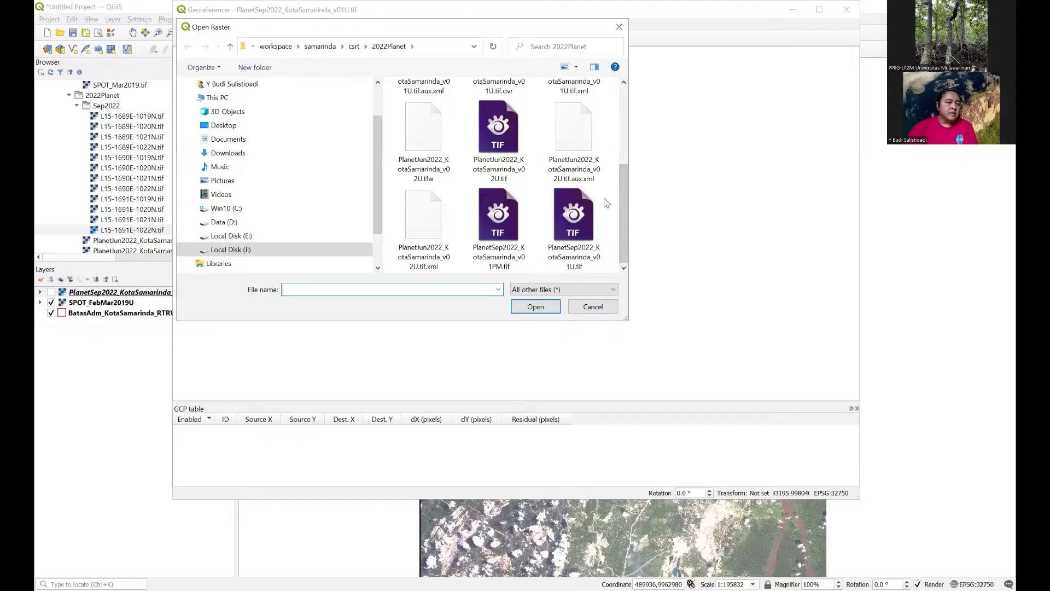
click(586, 223)
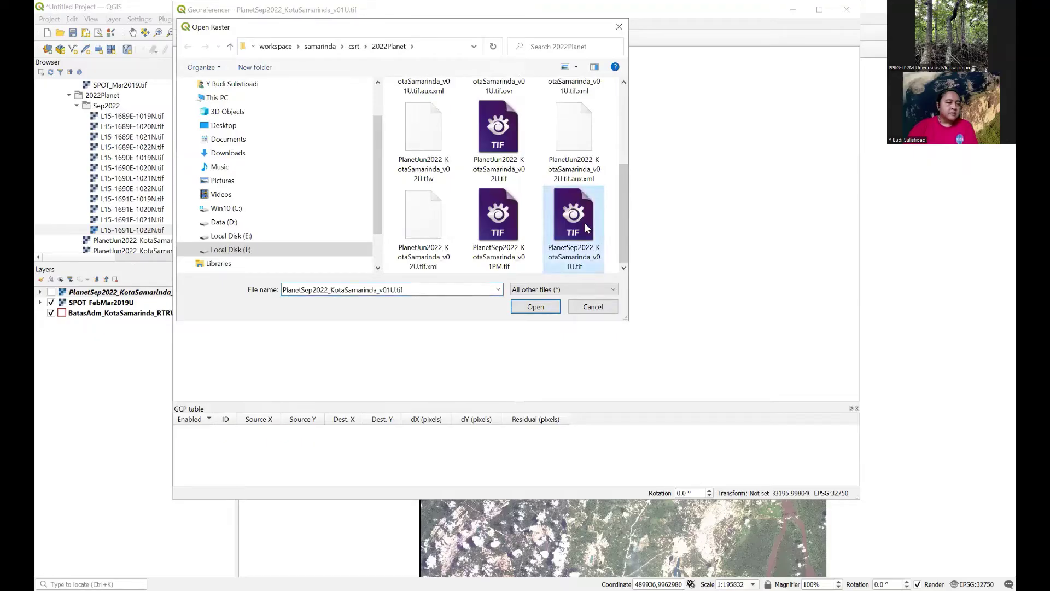
click(550, 306)
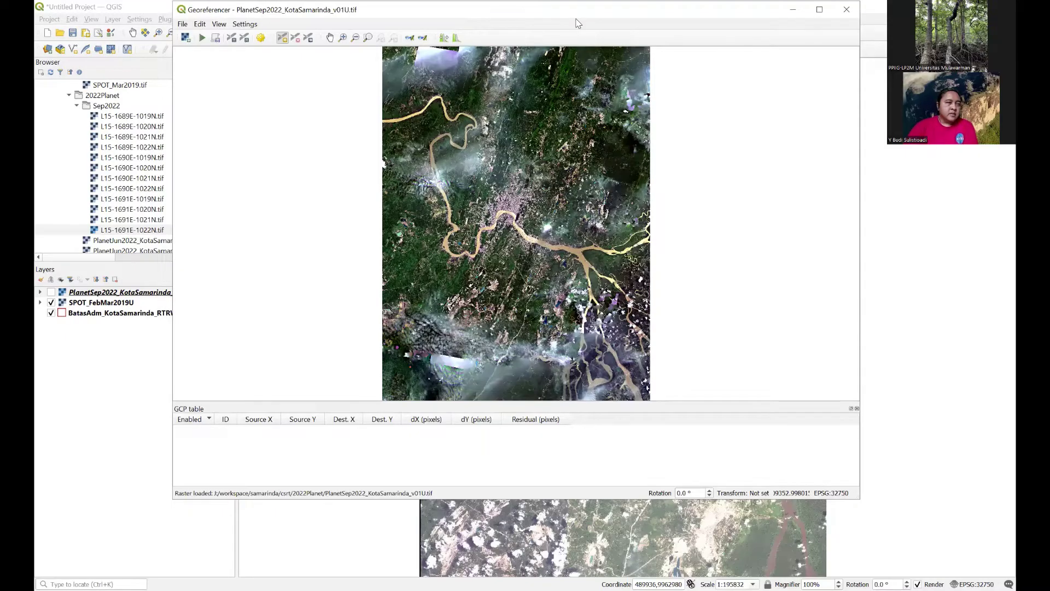
- Move and resize the Georeferencer window so that it leaves room for the main map beside it
drag(577, 9, 733, 10)
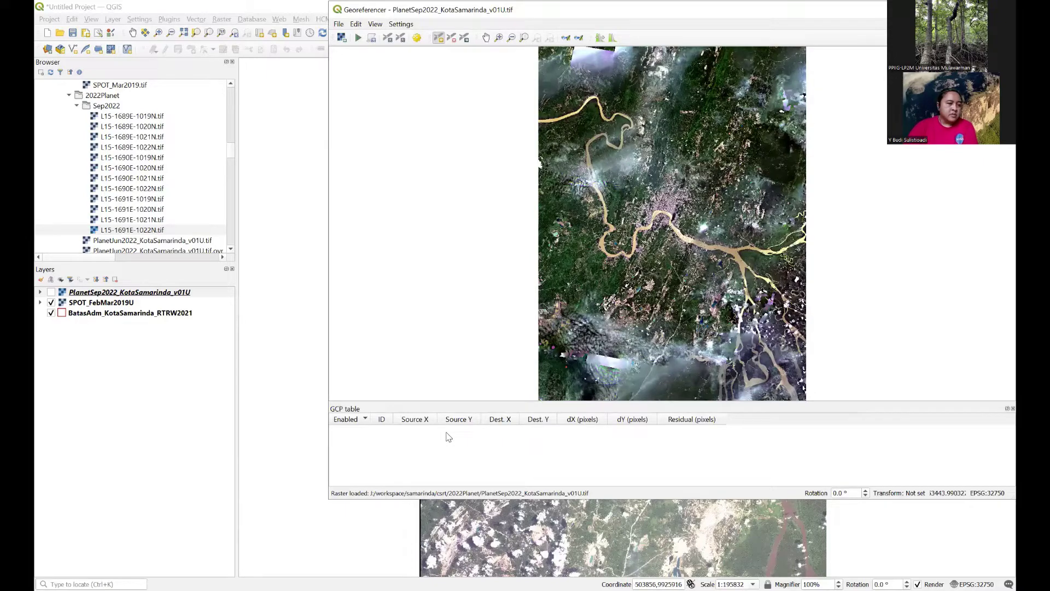
click(339, 503)
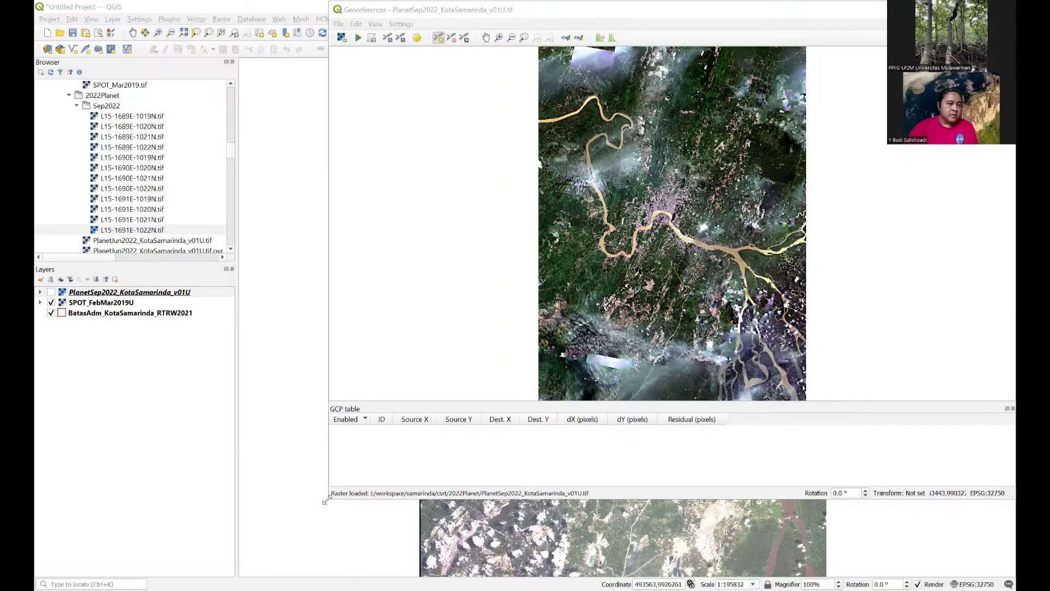
drag(327, 501, 502, 590)
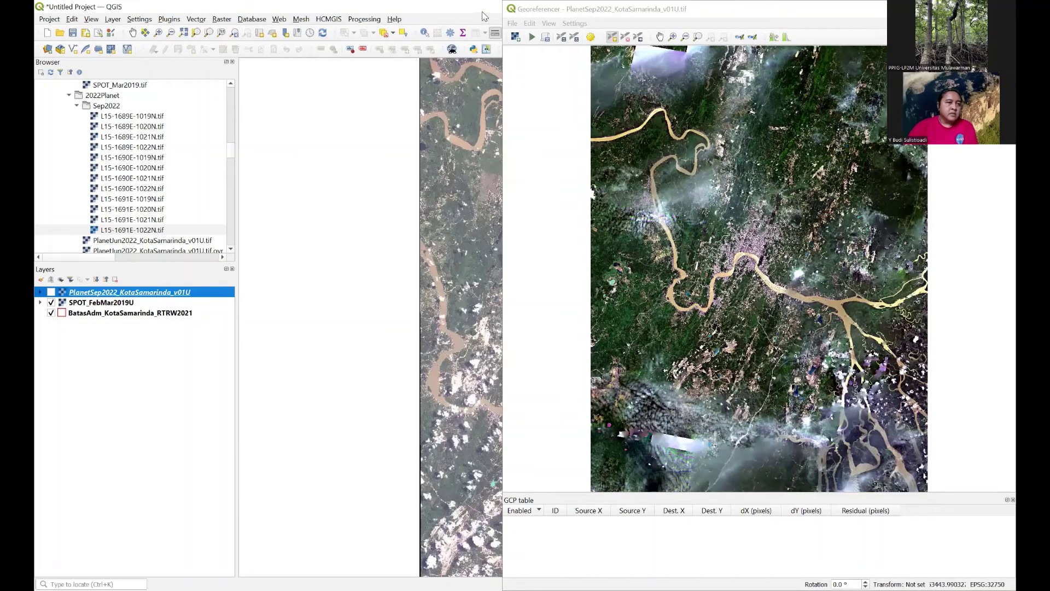
- Shrink the main map window to fit beside the Georeferencer, ending the Measure tool and dismissing the stray control point
drag(482, 12, 388, 67)
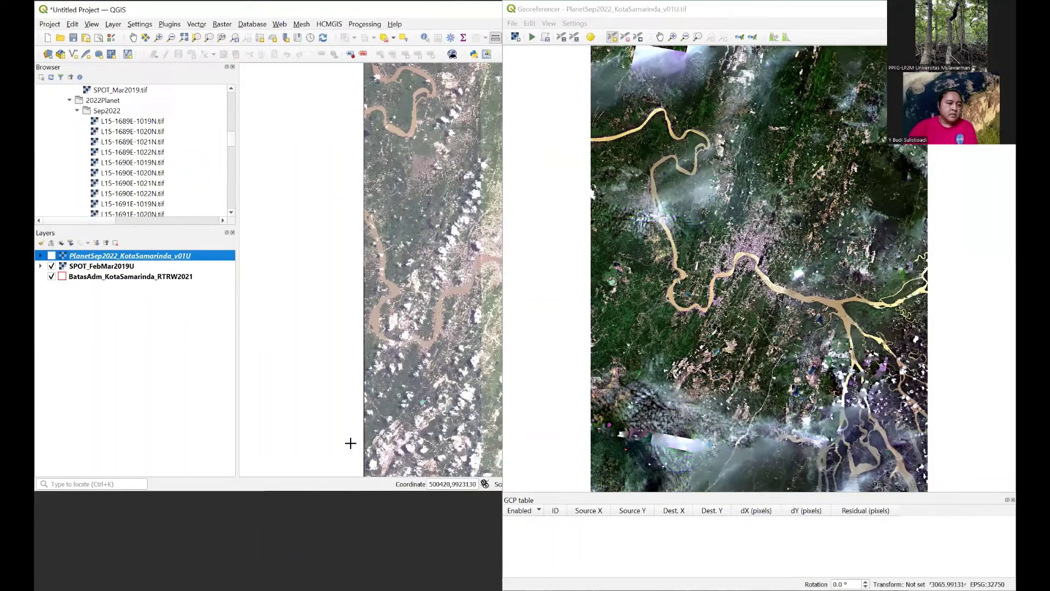
click(350, 443)
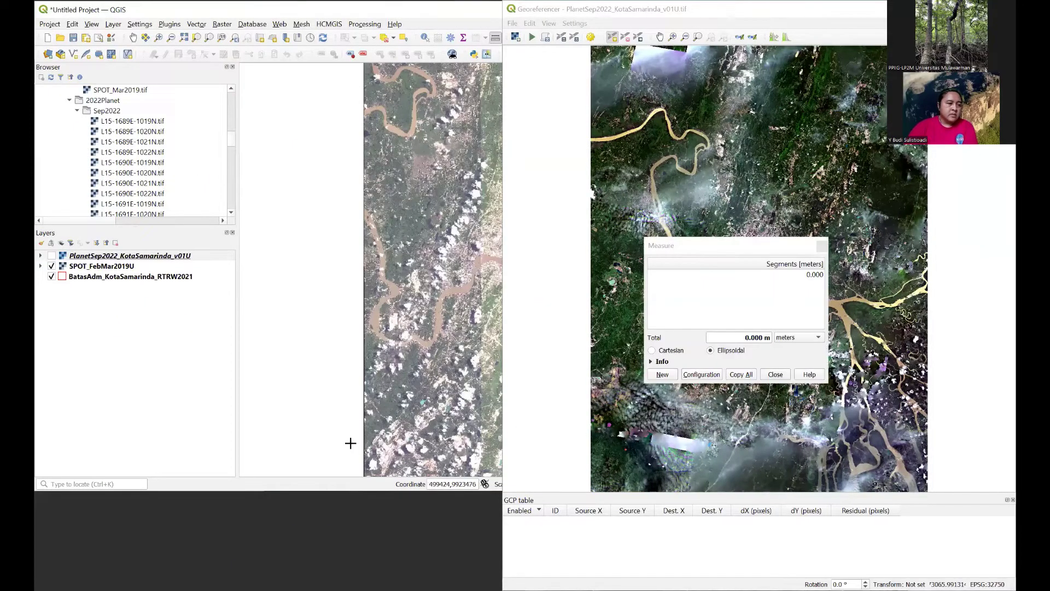
click(774, 376)
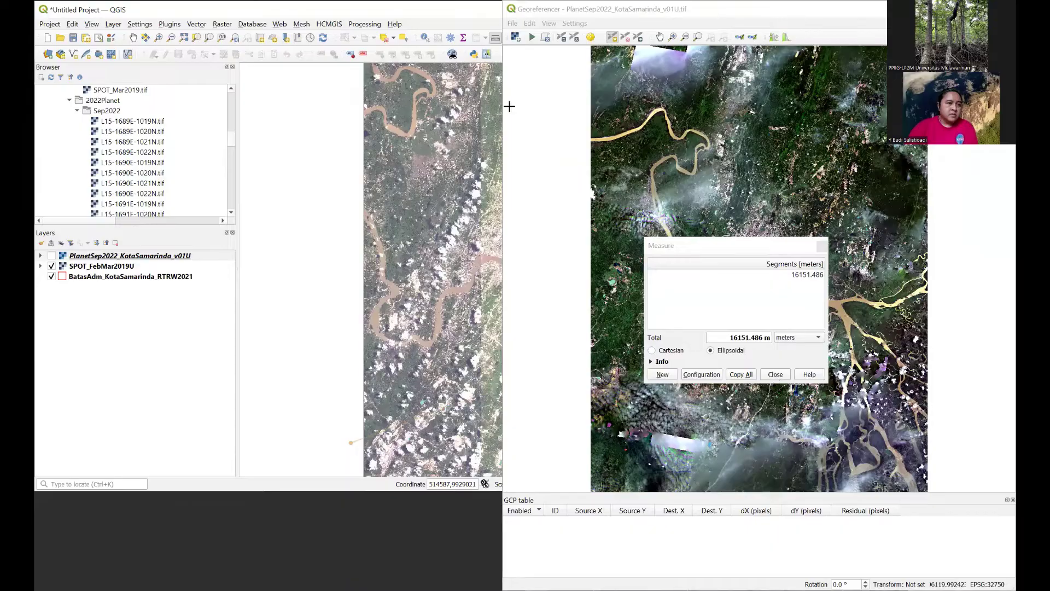
click(133, 37)
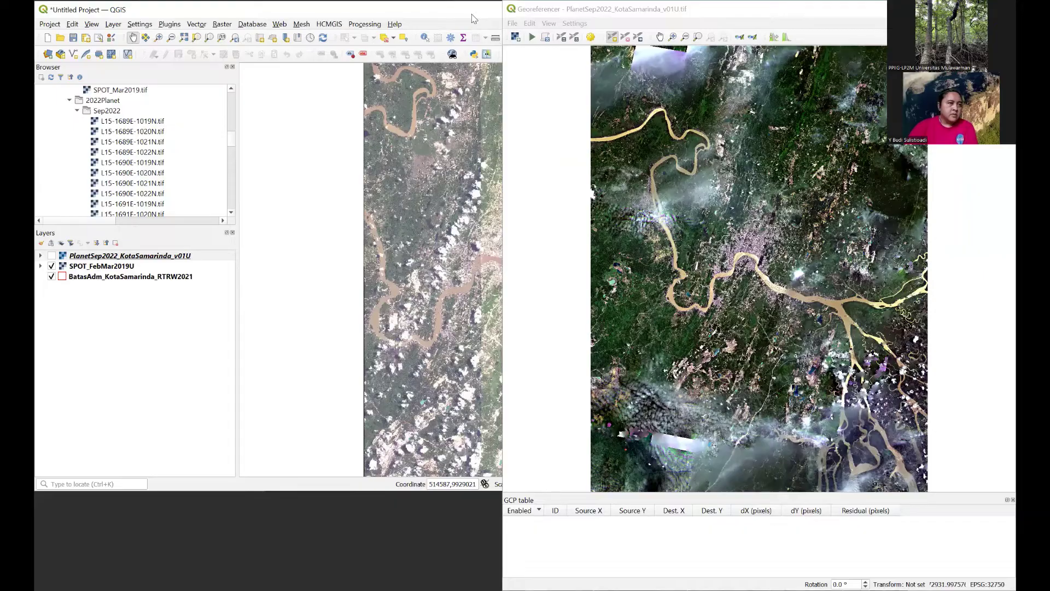
drag(474, 18, 436, 55)
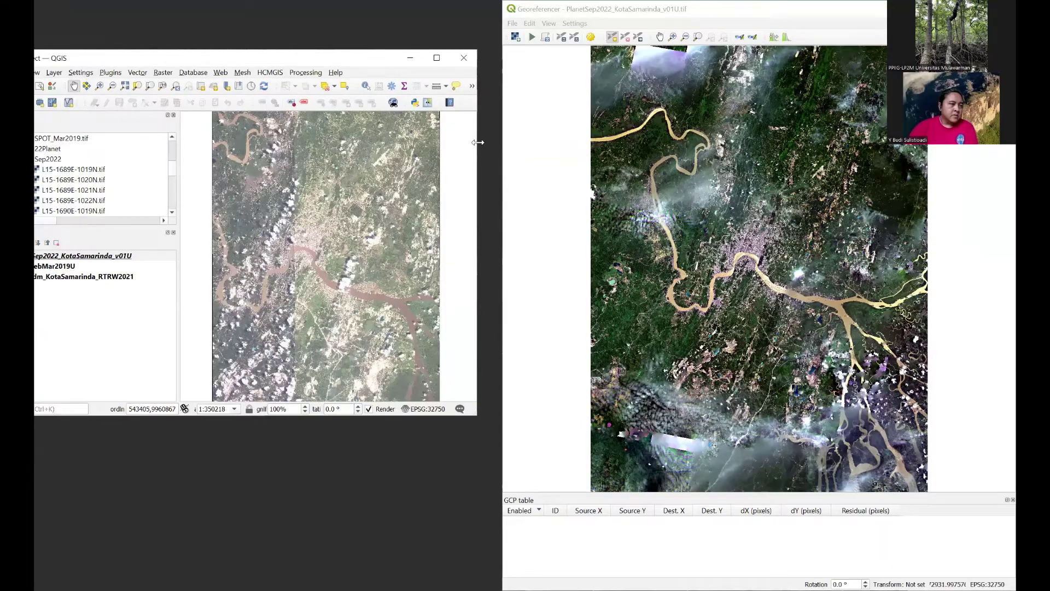
drag(478, 142, 451, 143)
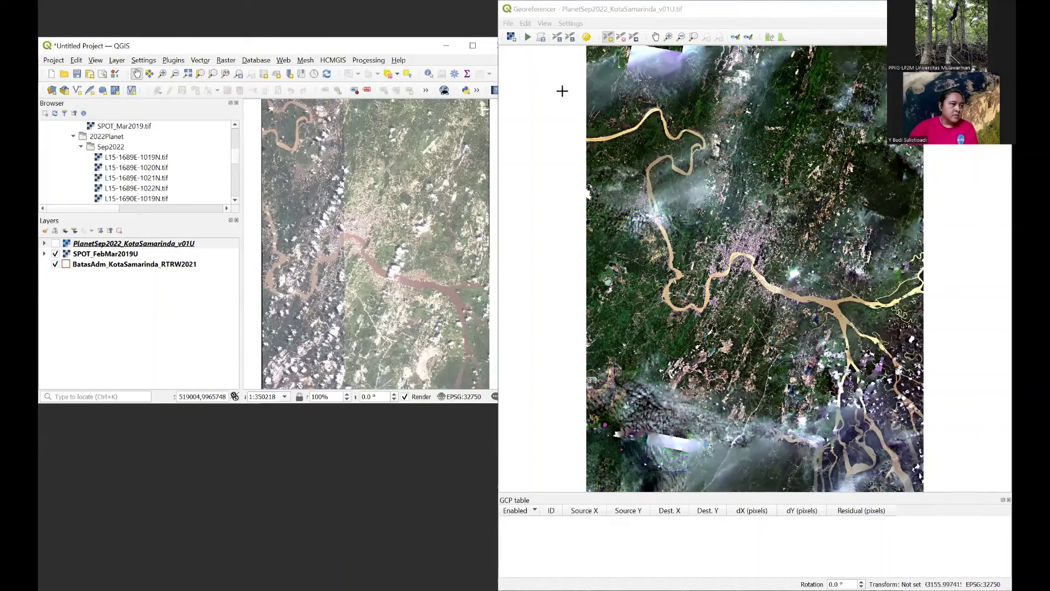
click(551, 96)
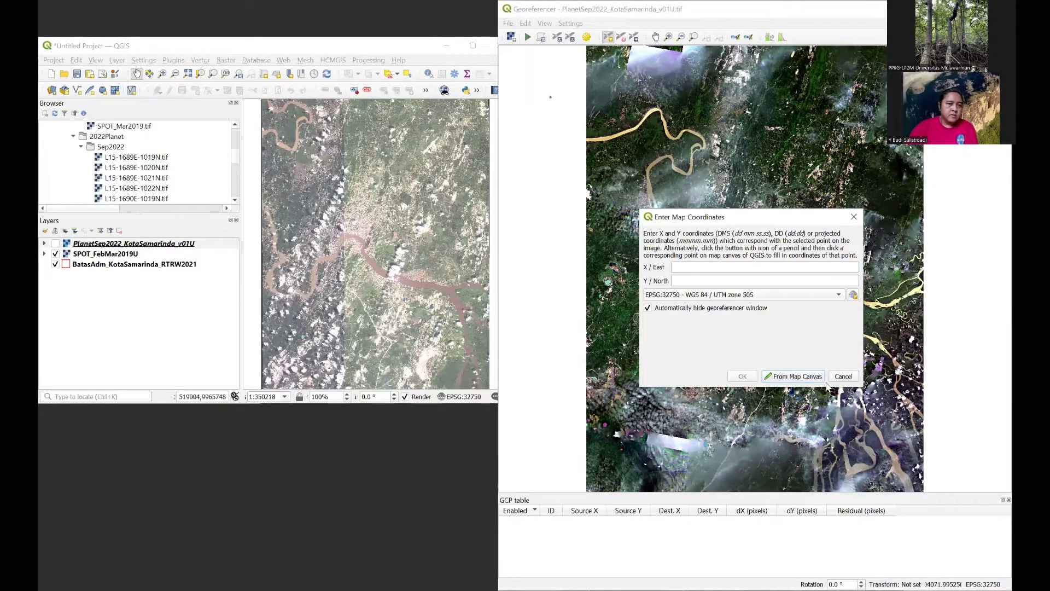
click(842, 377)
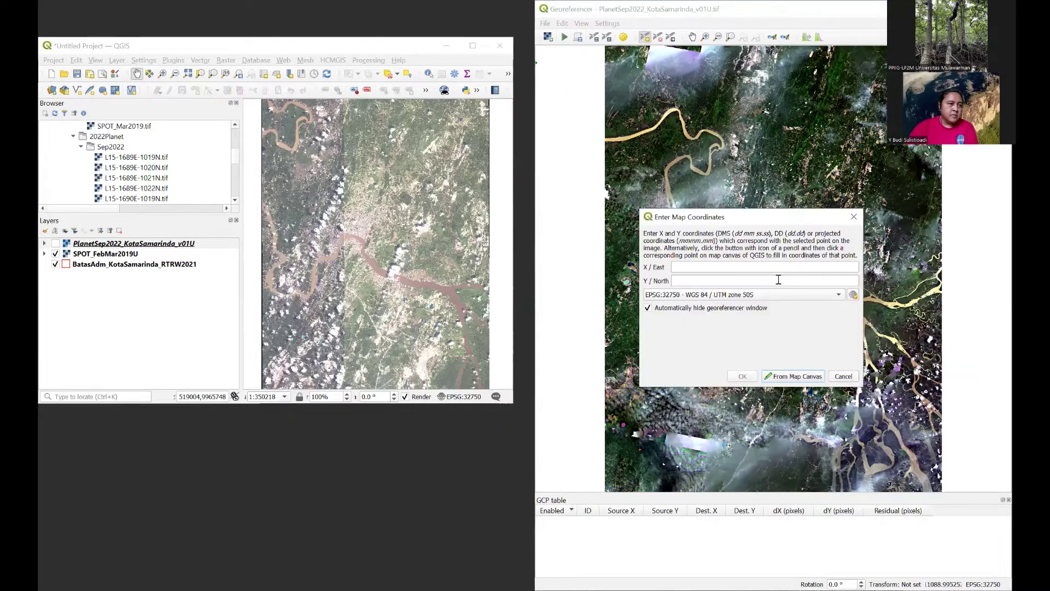
- Dismiss the pending control point, enlarge the main map window to full height beside the Georeferencer, and set the map scale to 1:300000
click(845, 377)
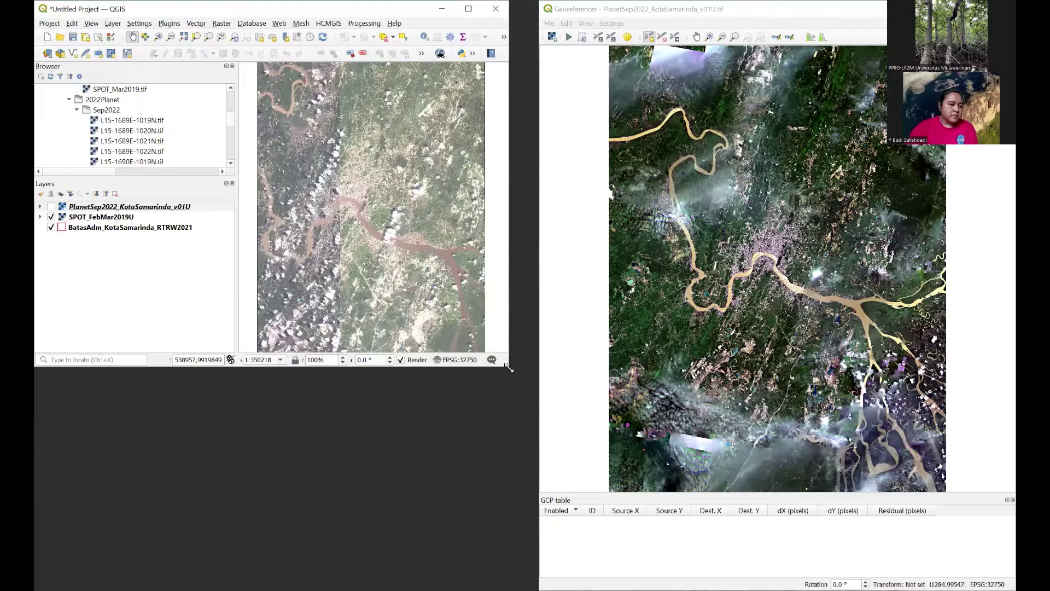
drag(509, 367, 542, 251)
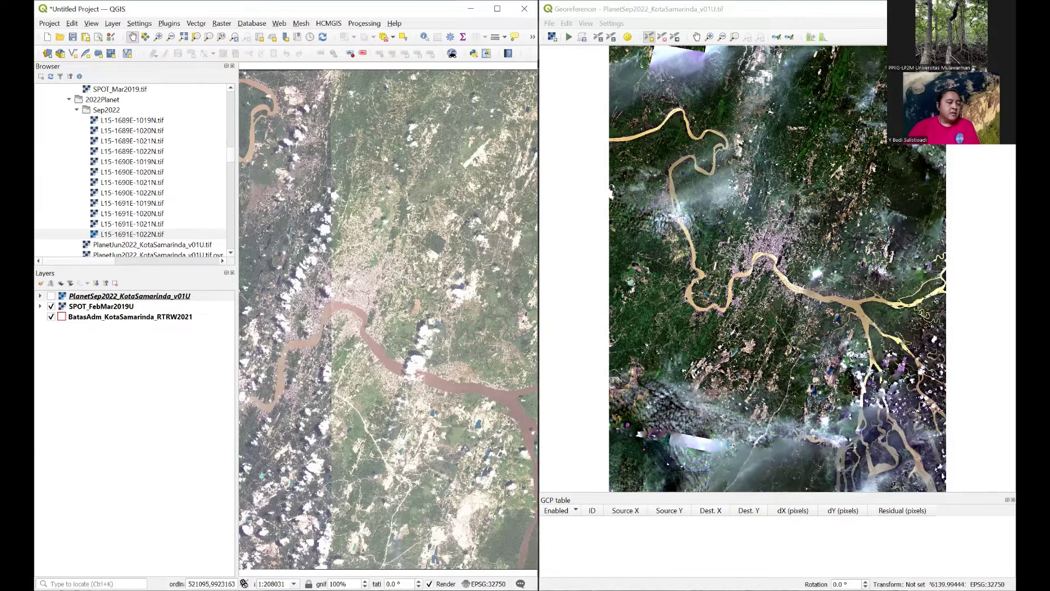
click(294, 584)
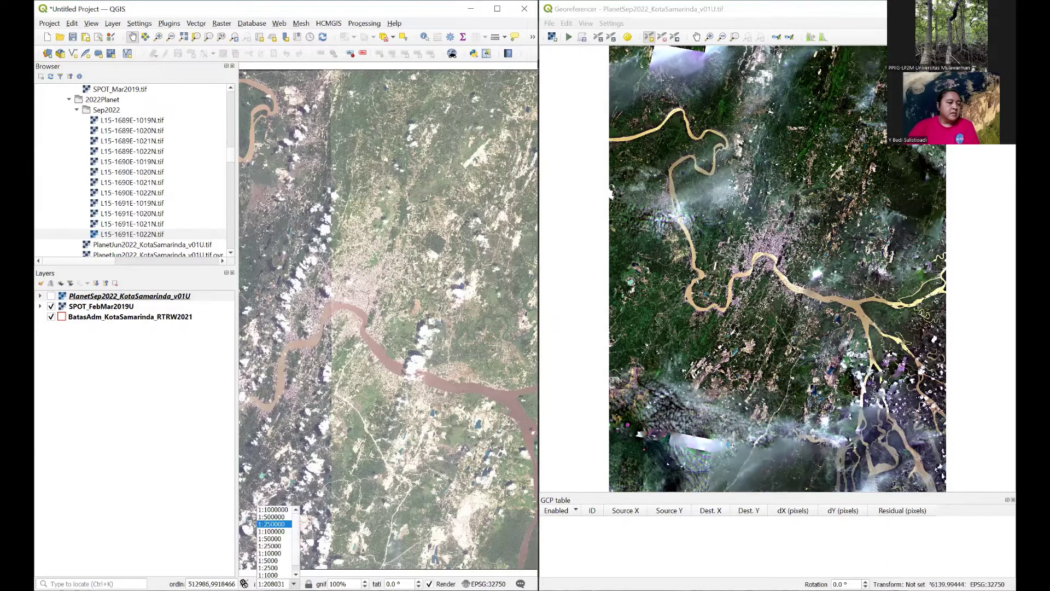
click(276, 583)
double_click(276, 583)
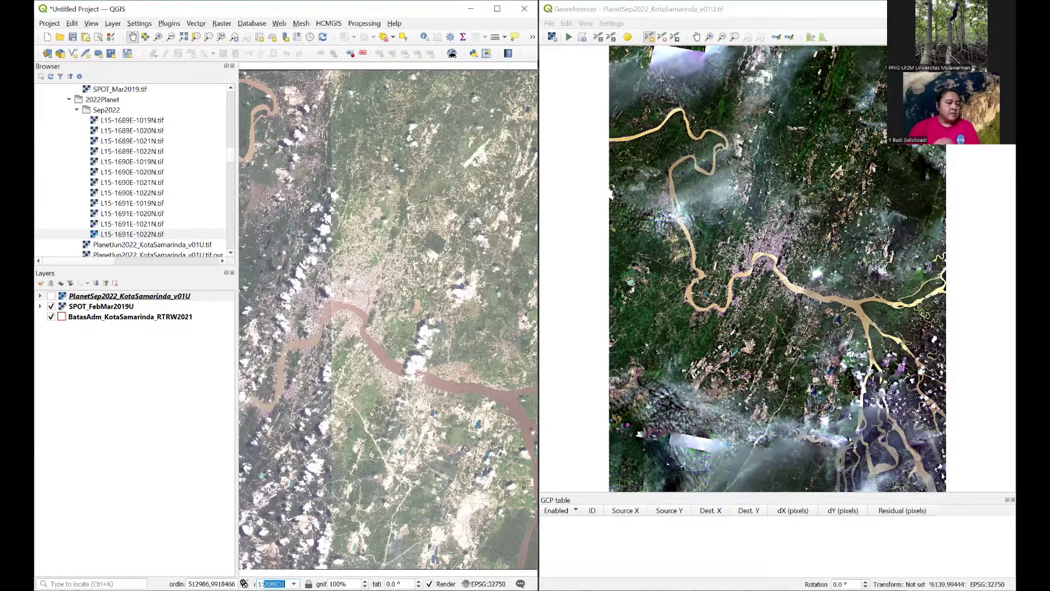
text(30000)
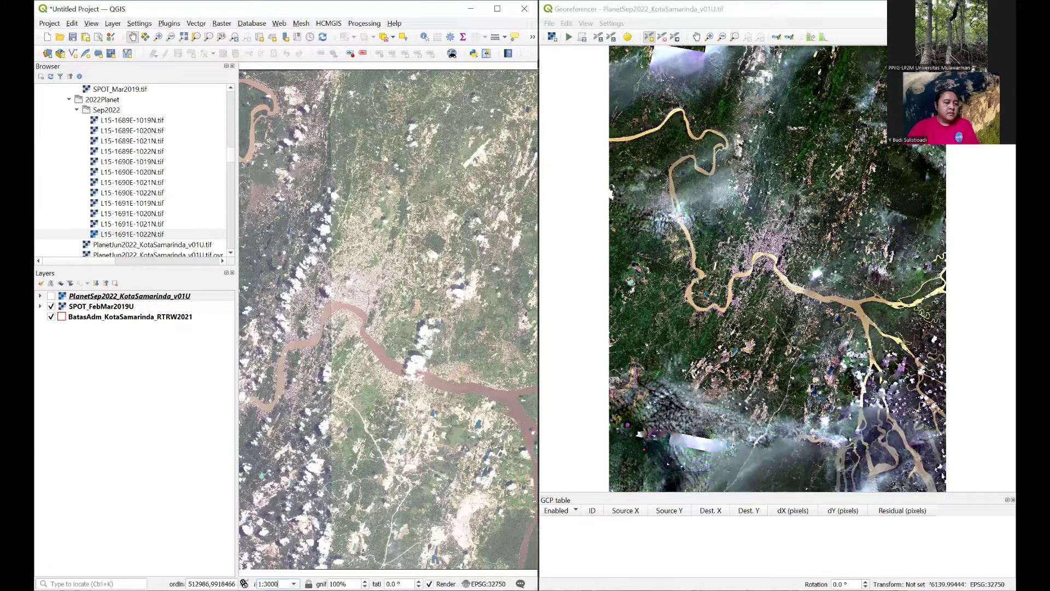
text(0)
key(Return)
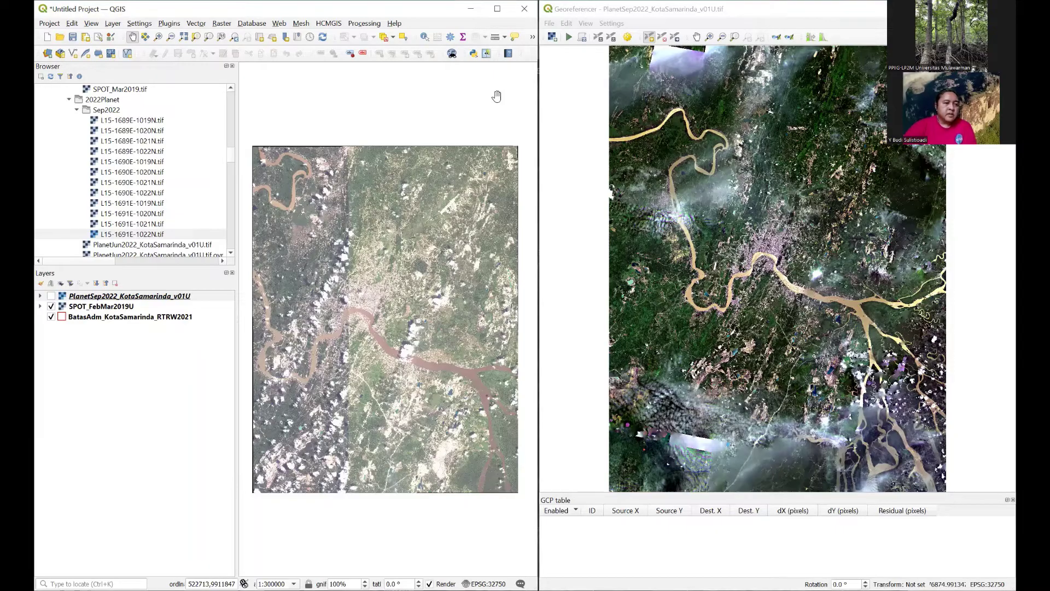
- Locate the same river island in the northwestern bend at close range in both the Planet image and the SPOT map
click(796, 293)
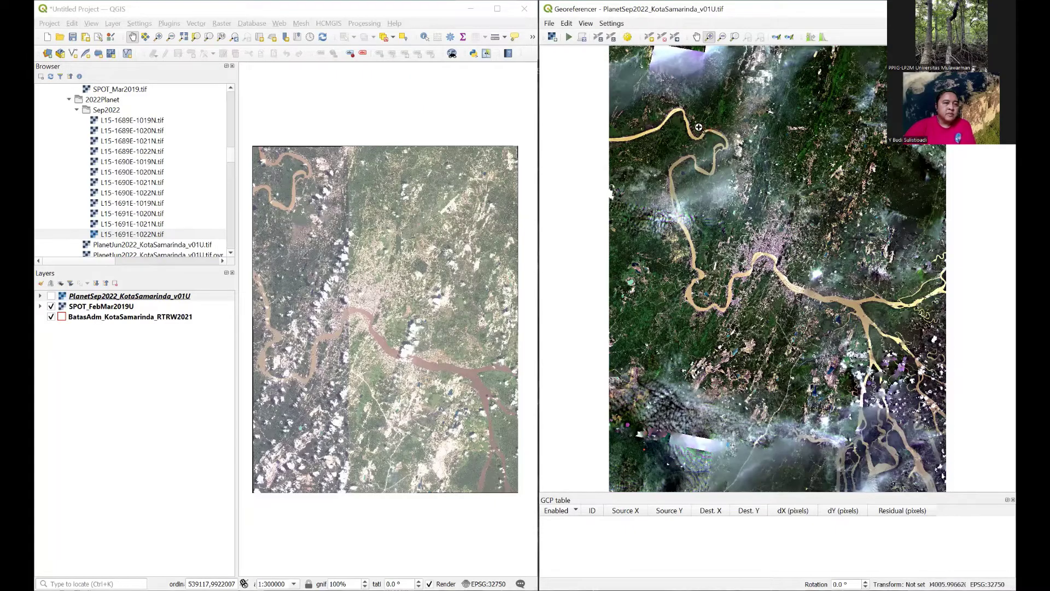
drag(699, 127, 758, 186)
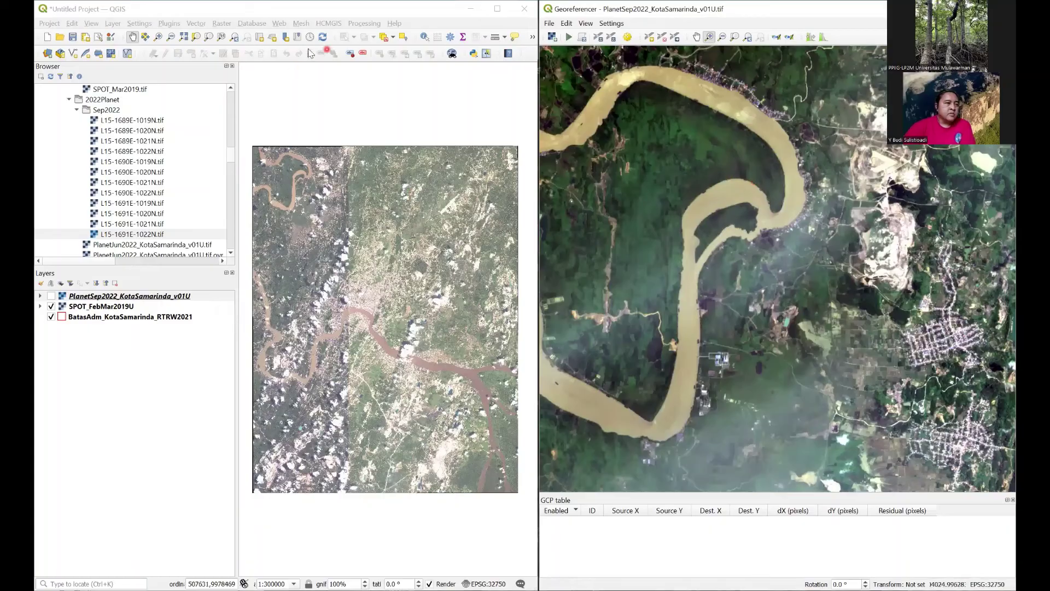
click(173, 11)
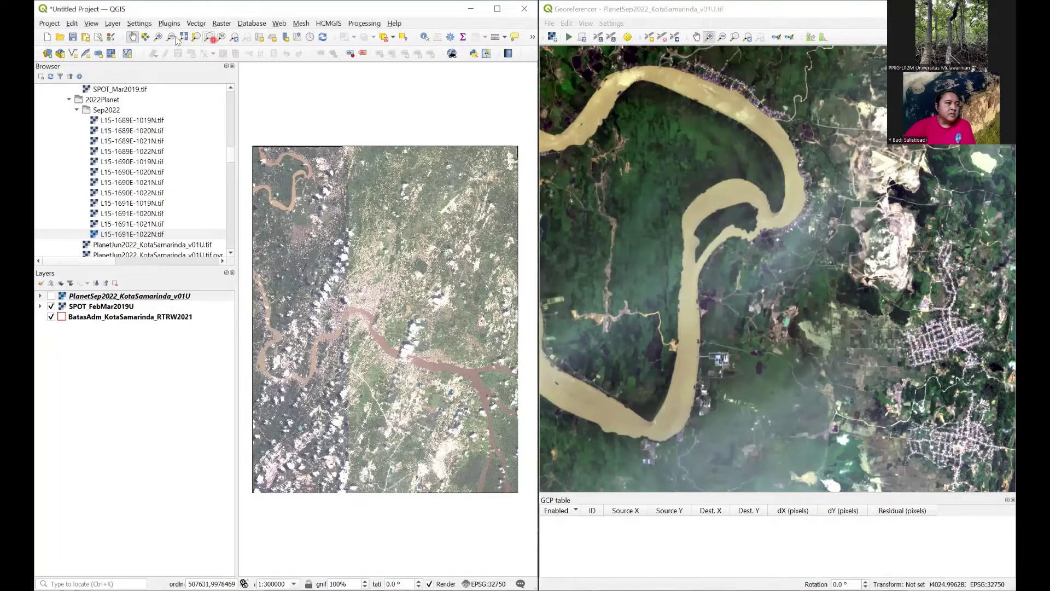
click(157, 37)
drag(284, 166, 328, 198)
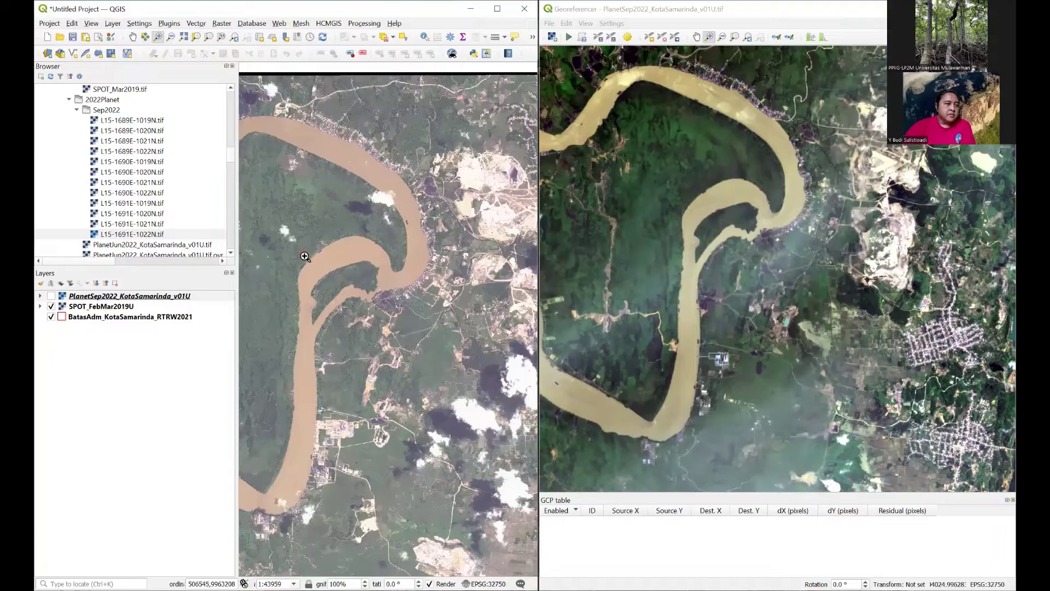
drag(305, 256, 387, 347)
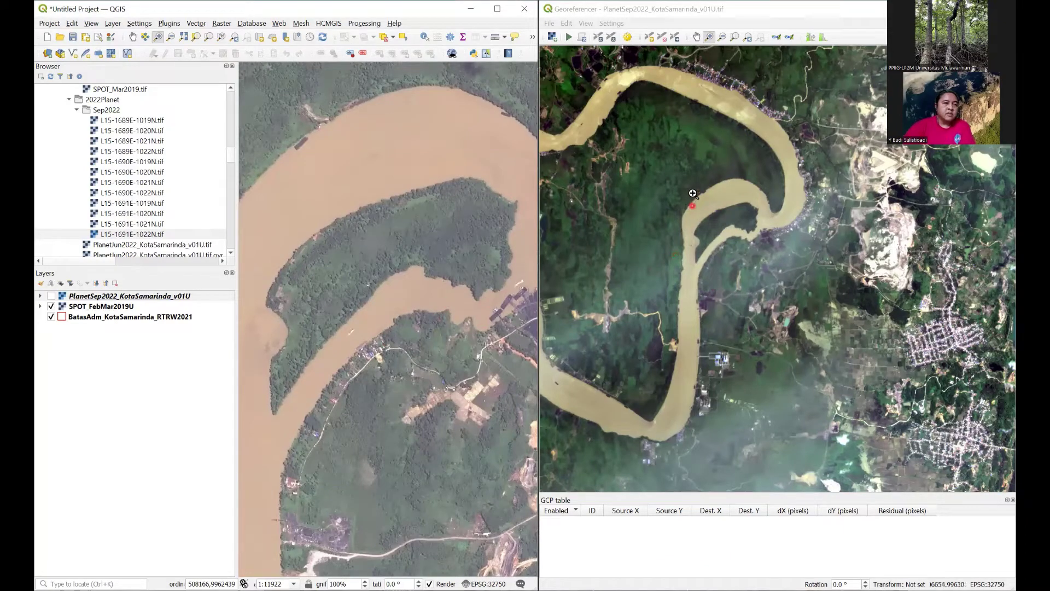
click(699, 38)
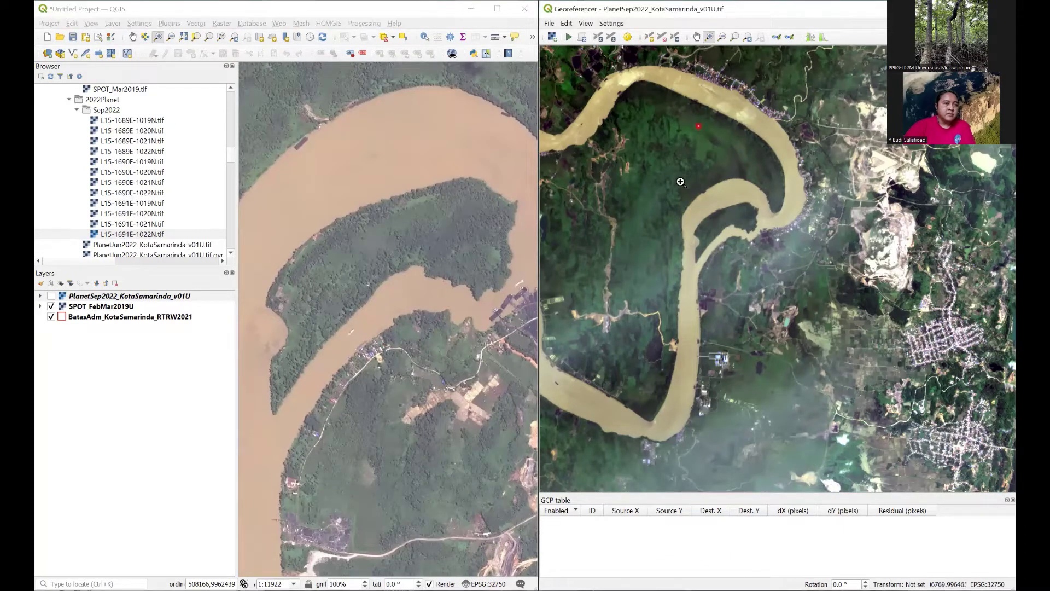
drag(678, 171, 766, 309)
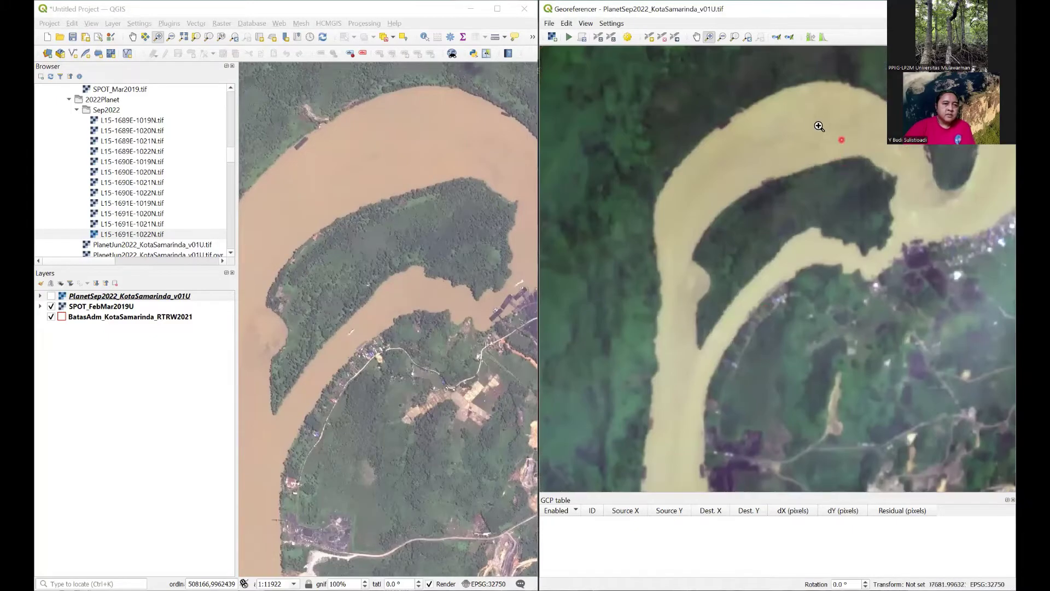
click(696, 37)
drag(793, 177, 707, 149)
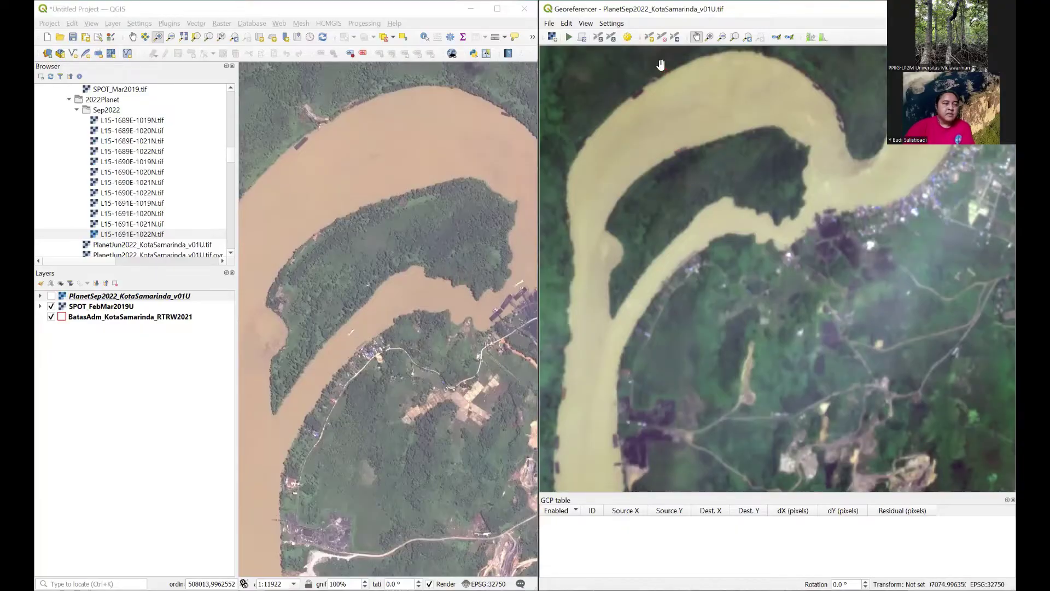
- Add the first control point on the river island's southern shore in the Planet image, taking its coordinates from the matching spot on the SPOT map
click(652, 39)
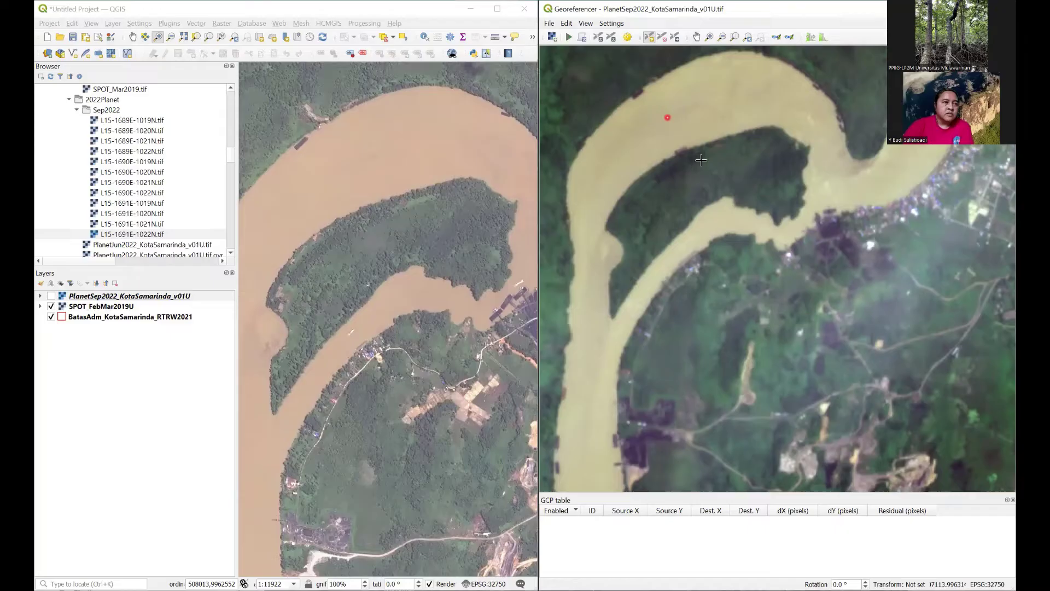
click(758, 217)
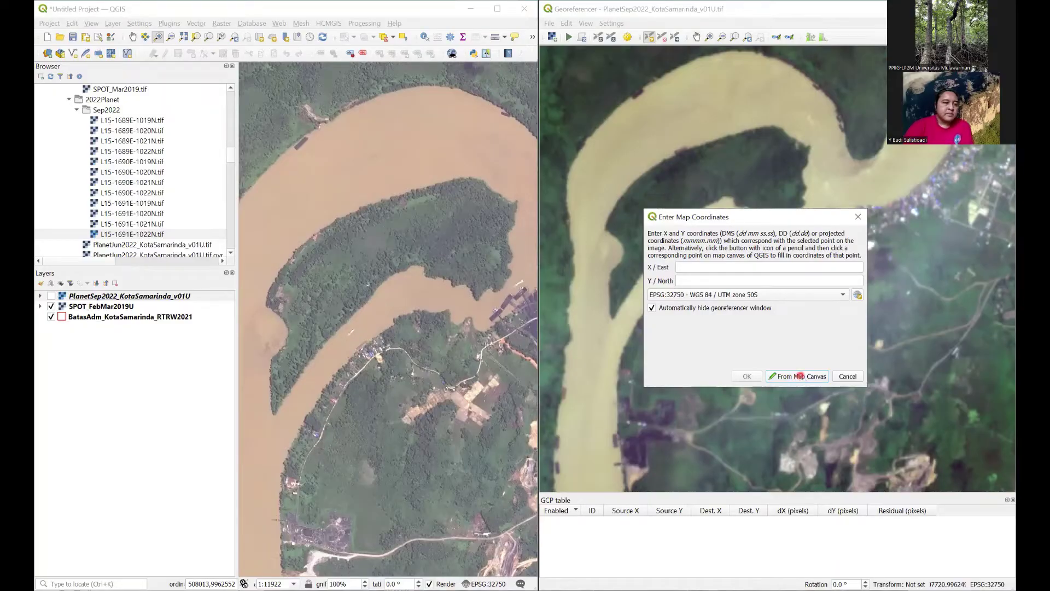
click(800, 376)
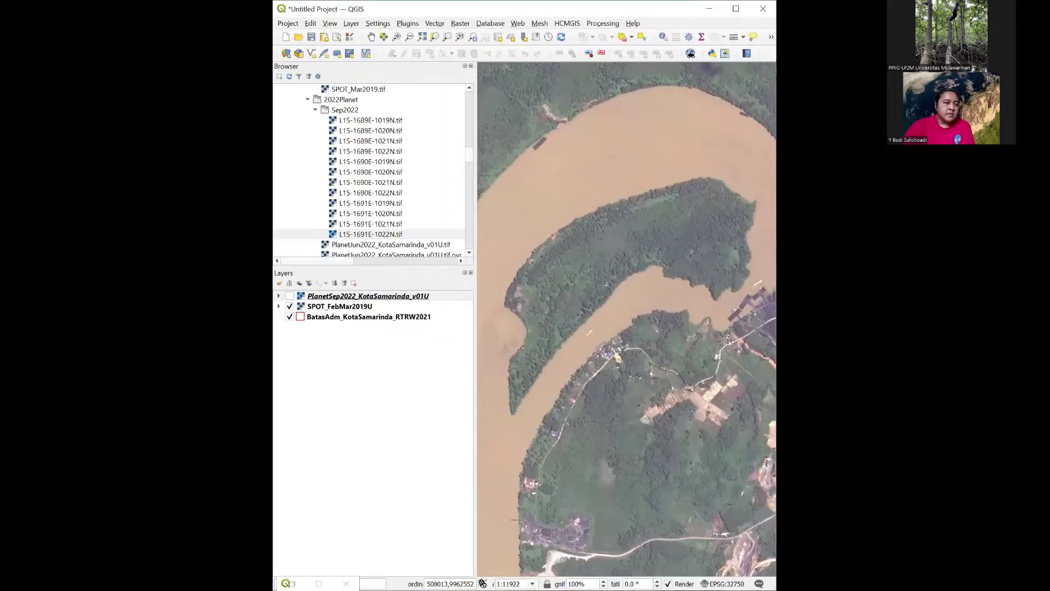
click(691, 295)
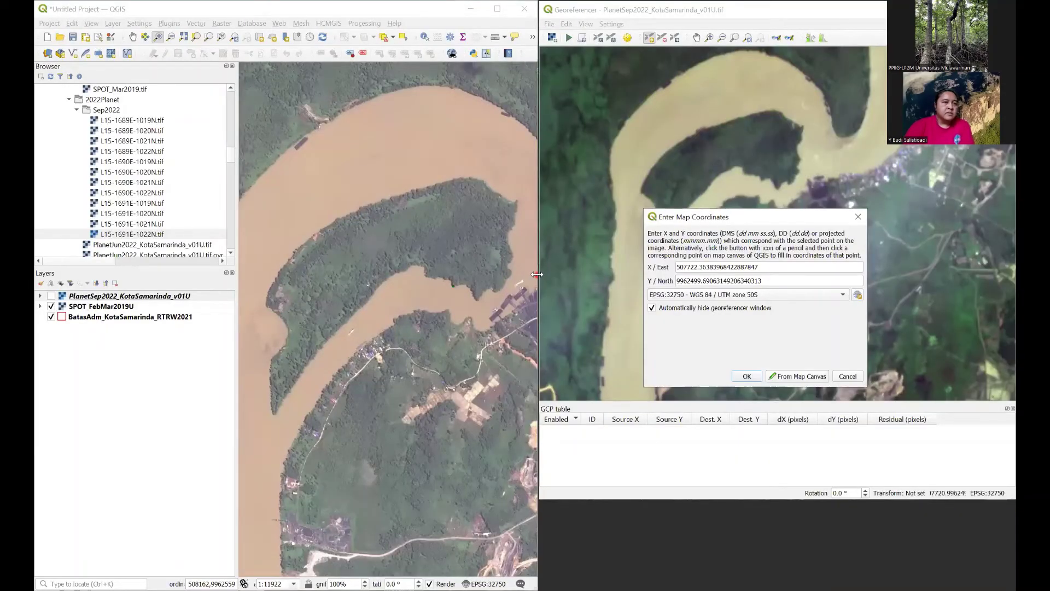
click(745, 217)
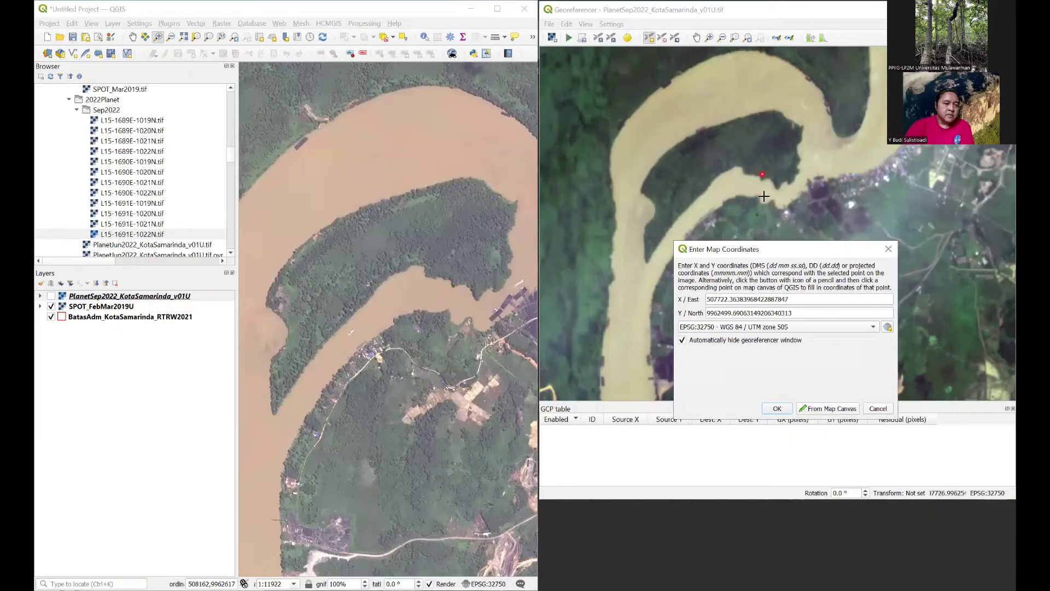
click(779, 410)
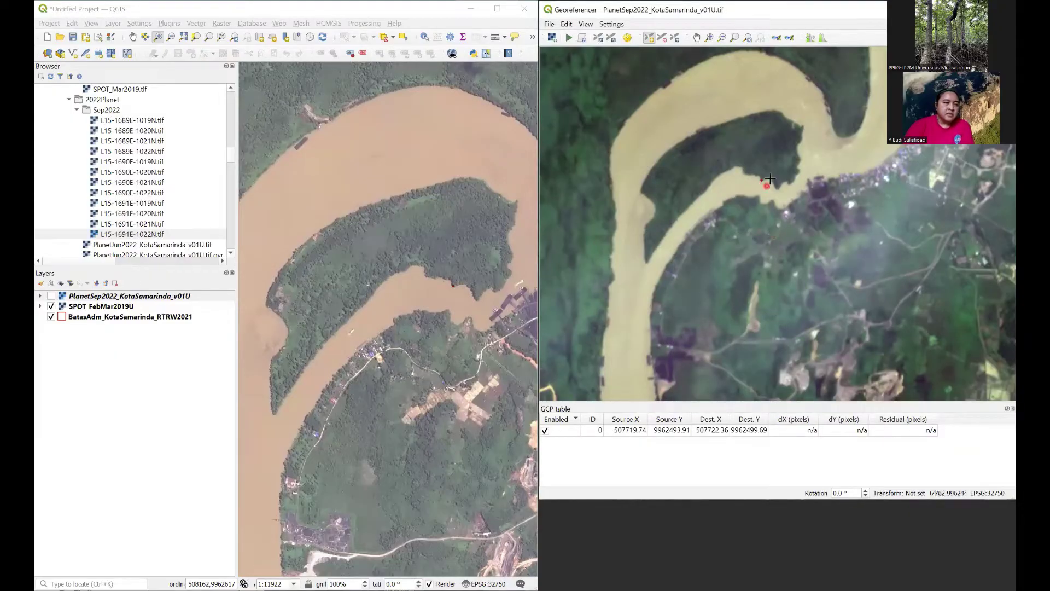
click(762, 190)
click(514, 275)
click(442, 288)
click(460, 293)
click(437, 272)
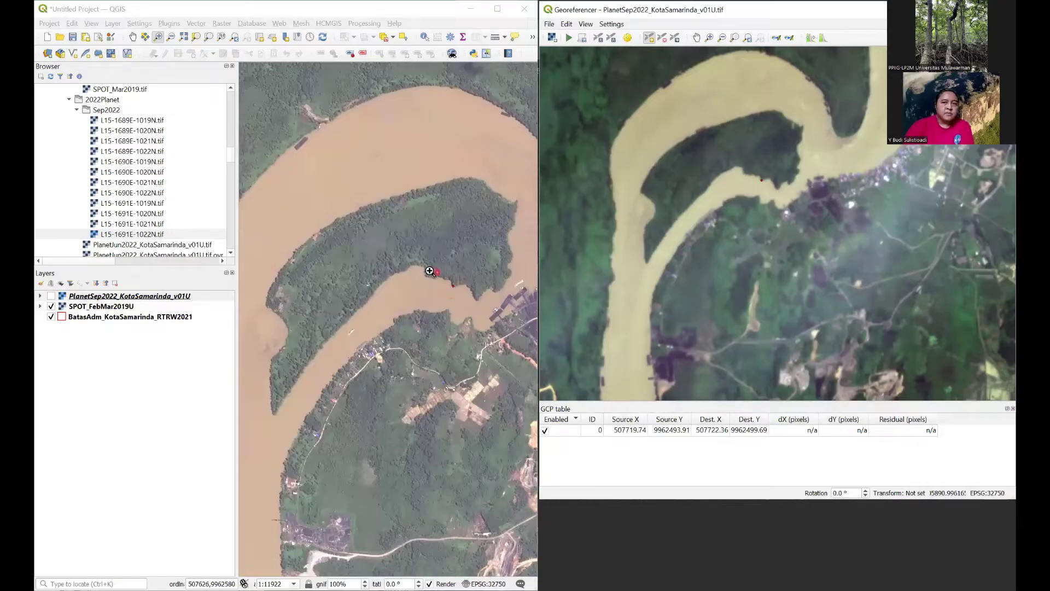
click(472, 238)
click(627, 153)
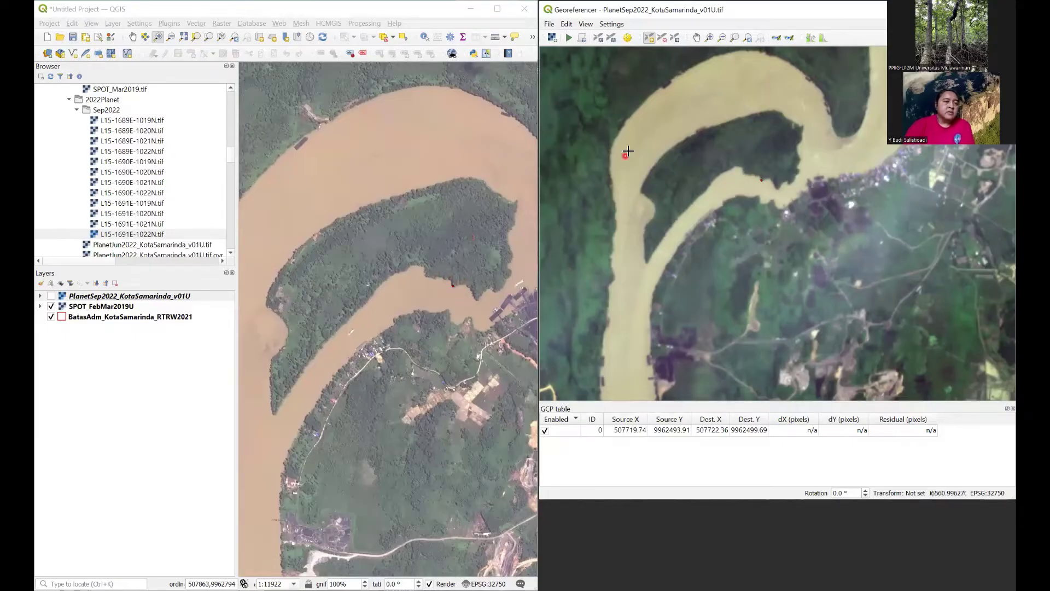
click(735, 164)
- Show the full extent of both the Planet image and the SPOT map to look for the next control point area
click(749, 38)
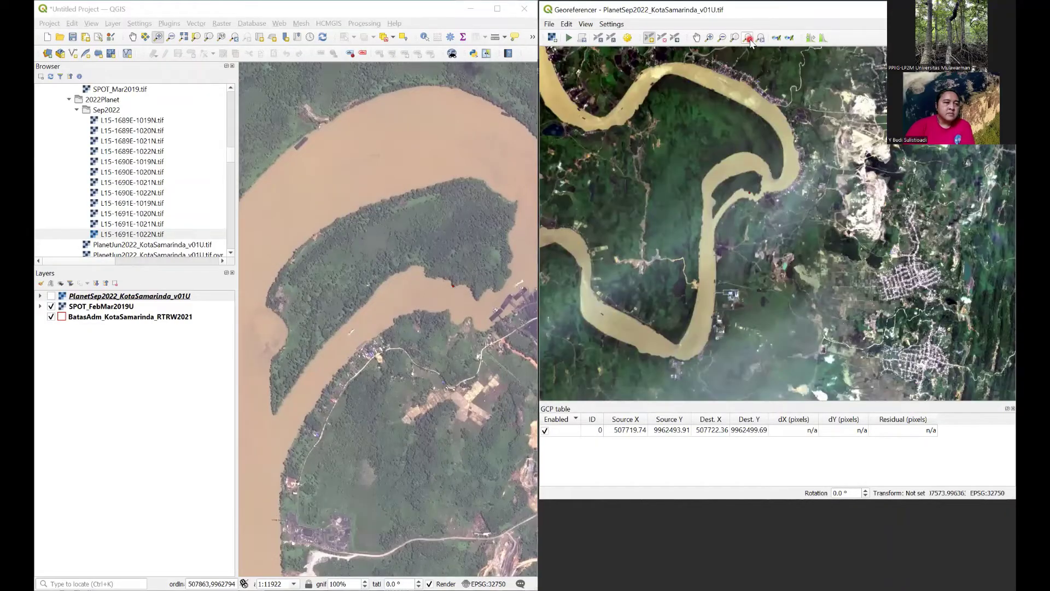
click(748, 38)
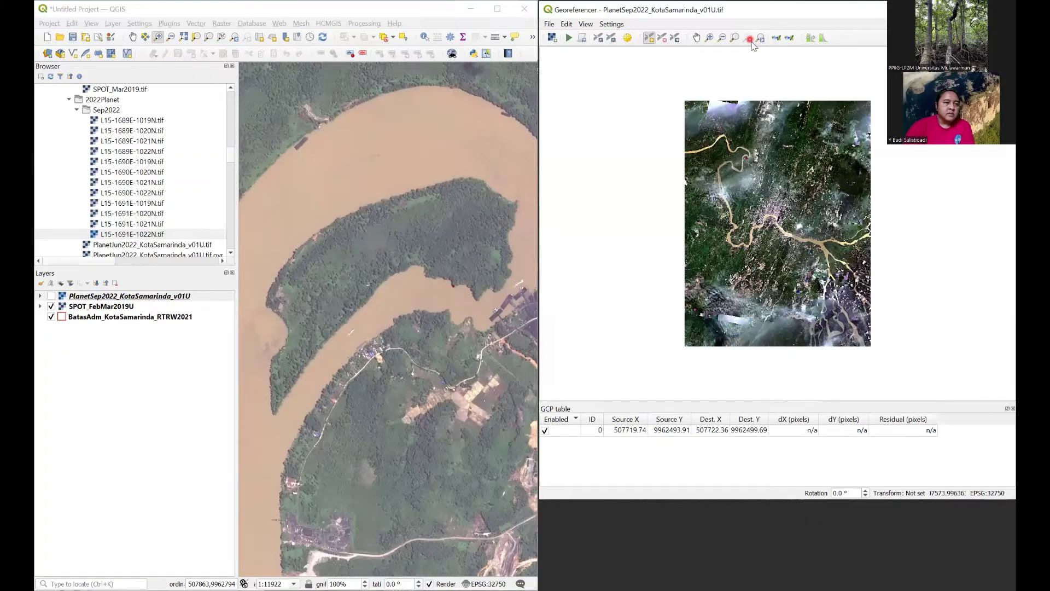
click(211, 11)
click(234, 37)
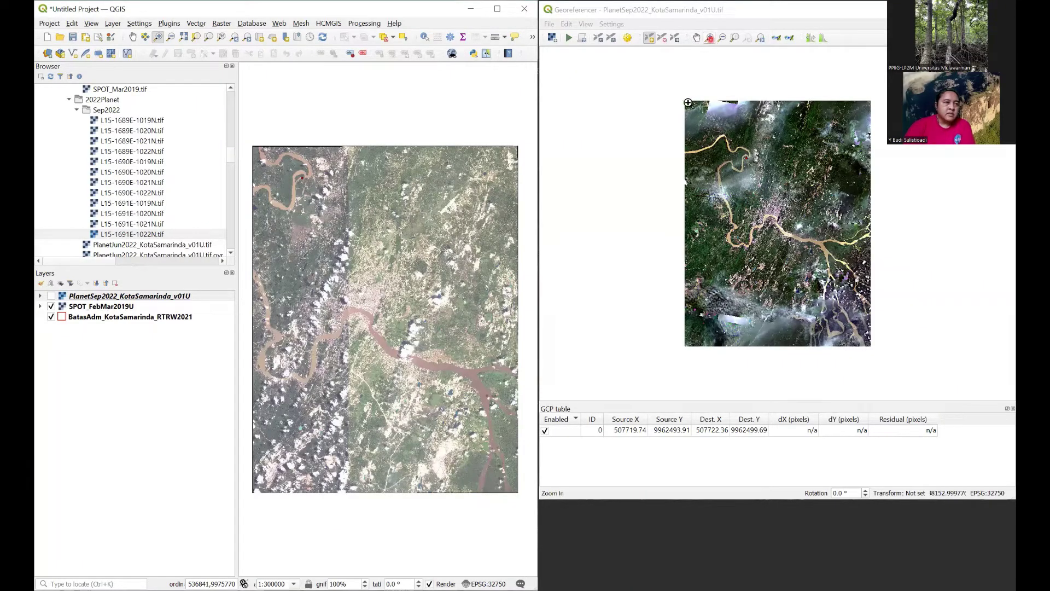
drag(688, 102, 868, 345)
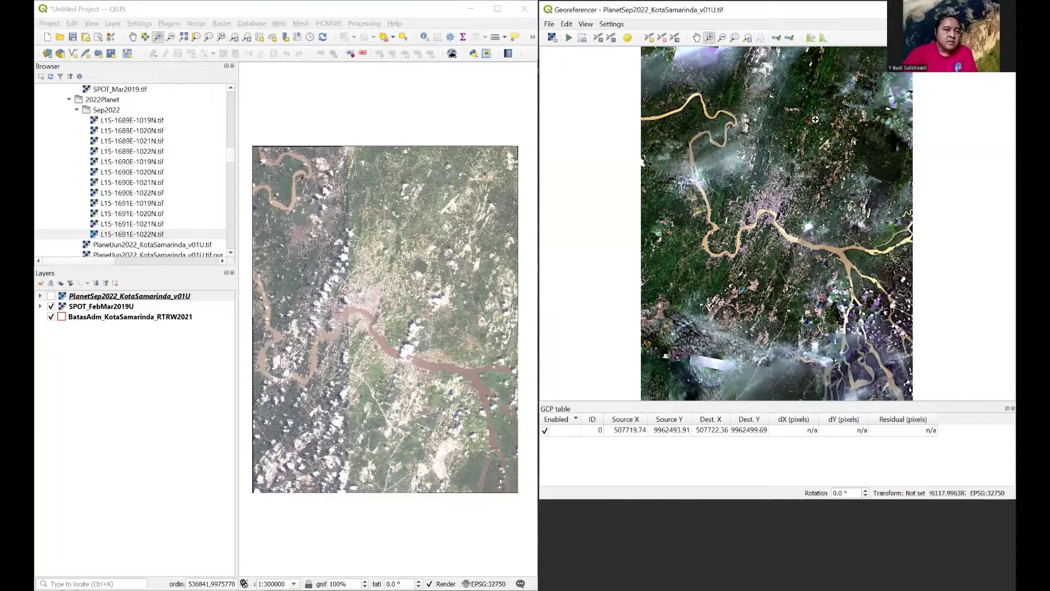
- Locate the same road junction southeast of the airport runway at close range in both the Planet image and the SPOT map
drag(801, 112, 872, 170)
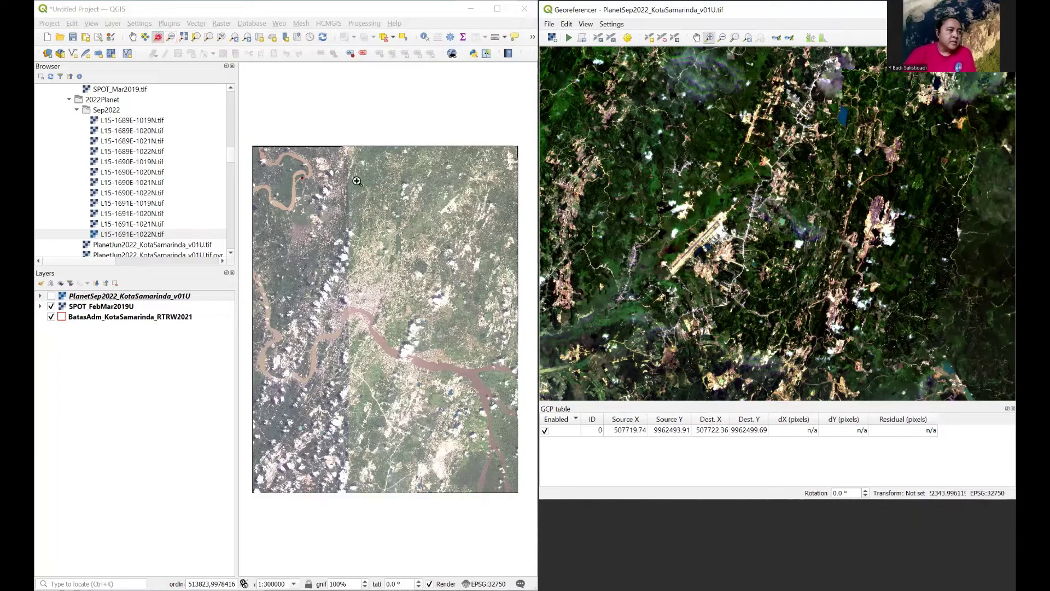
click(480, 230)
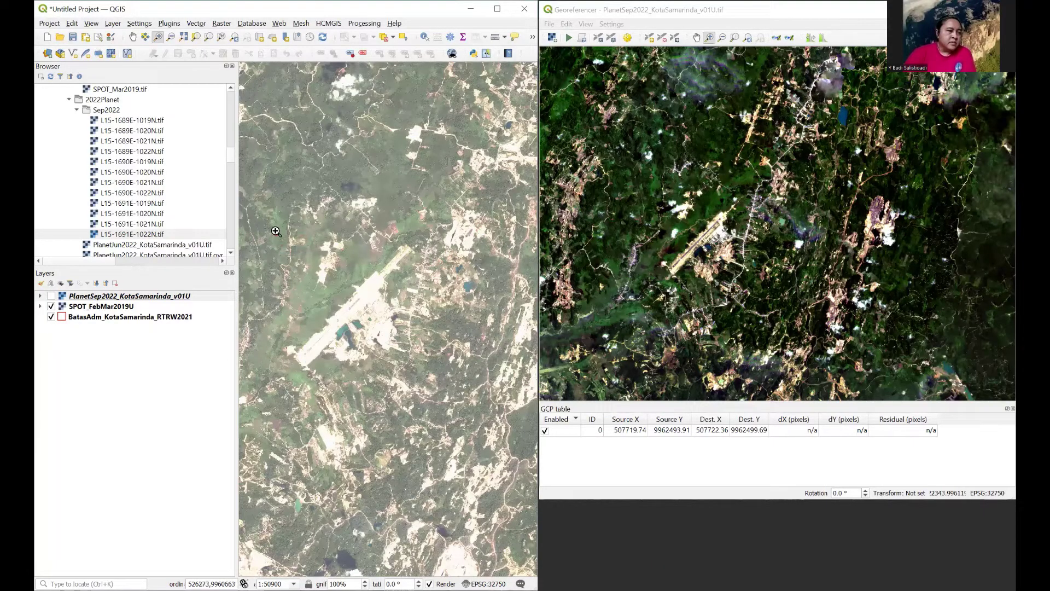
drag(277, 230, 435, 365)
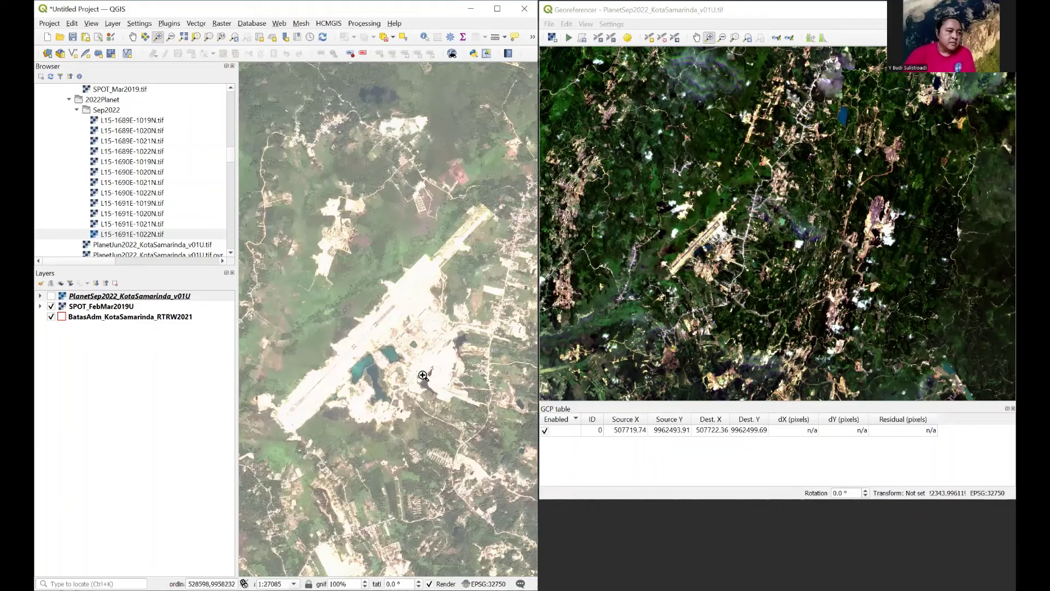
click(710, 38)
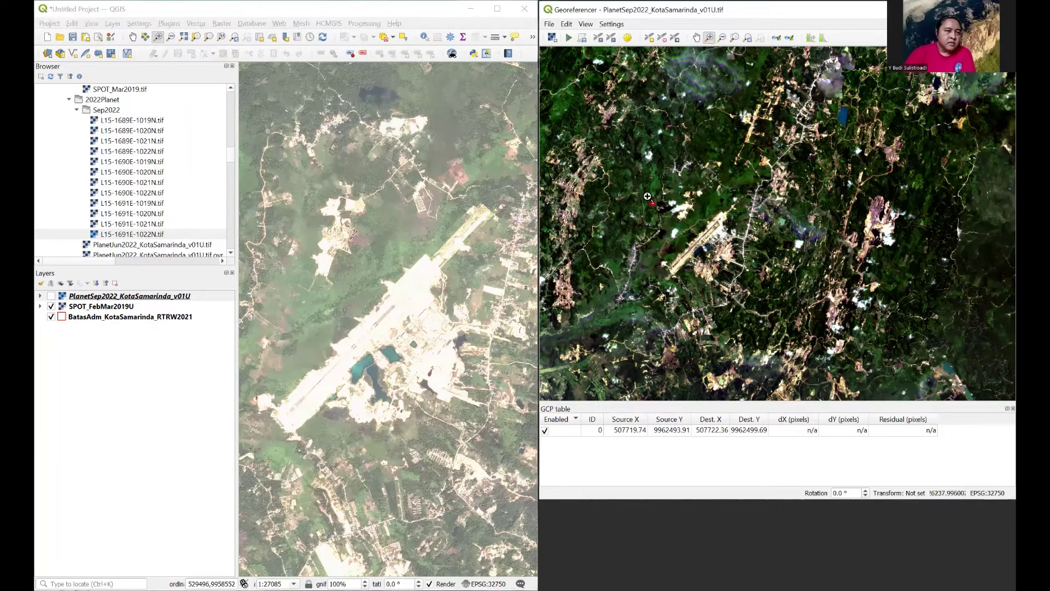
drag(649, 198, 762, 301)
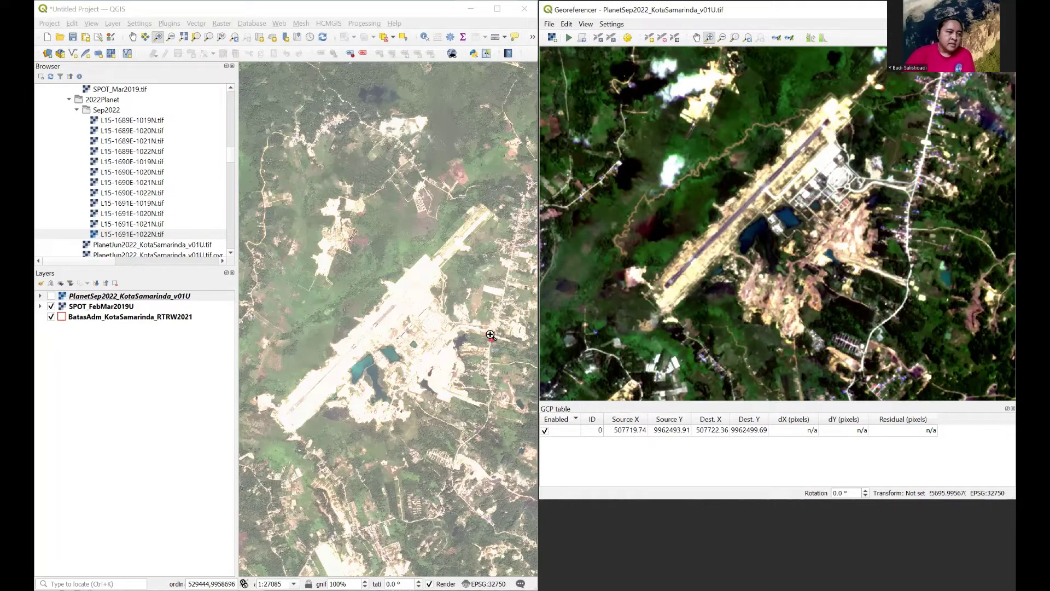
click(469, 326)
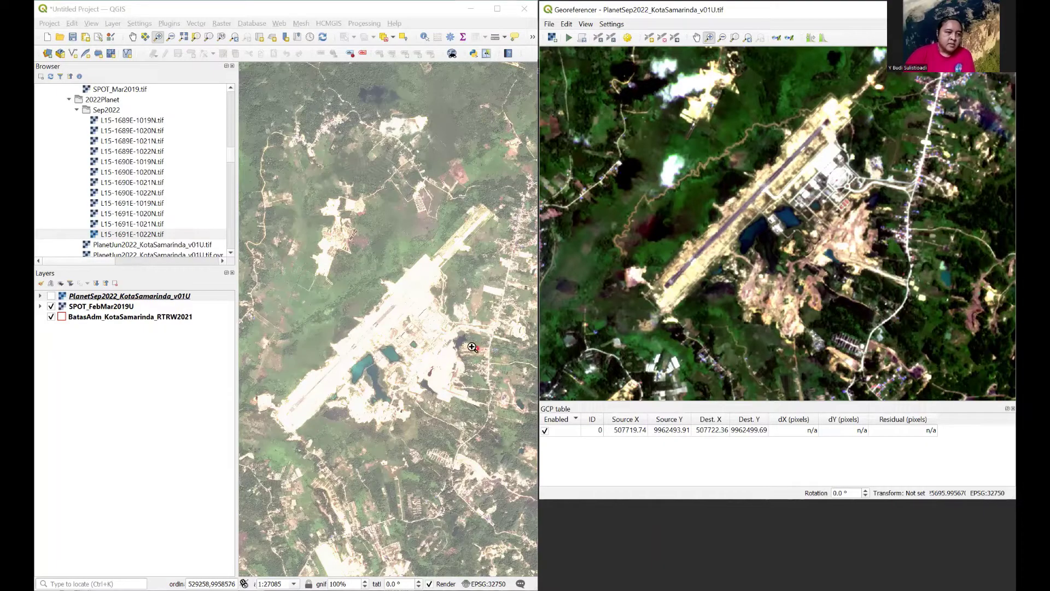
drag(468, 346, 516, 402)
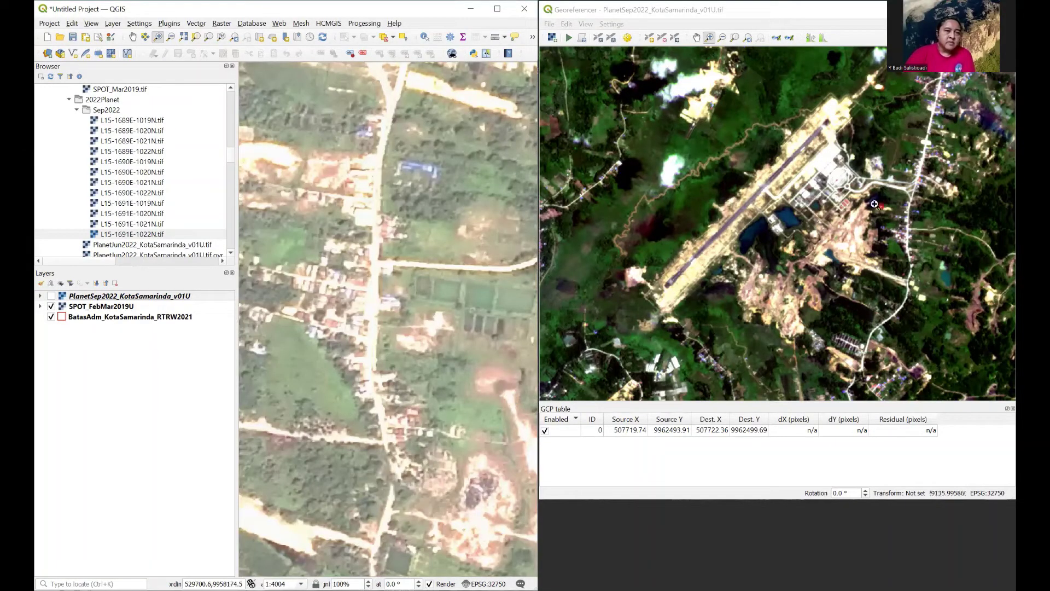
click(952, 300)
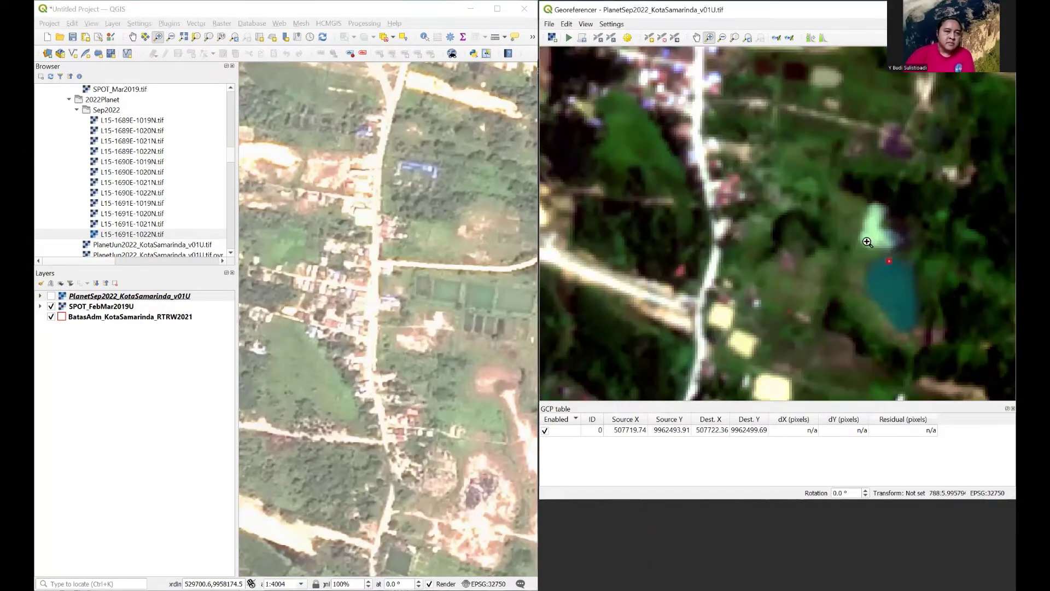
click(696, 37)
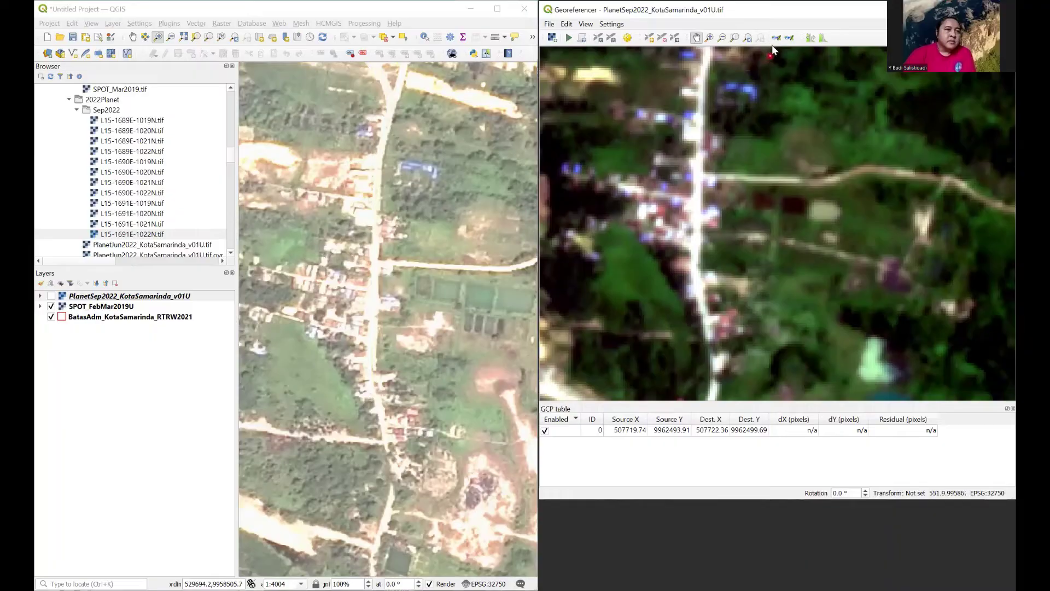
- Add the second control point at the junction where the side road branches east, taking its coordinates from the same junction on the SPOT map
click(650, 39)
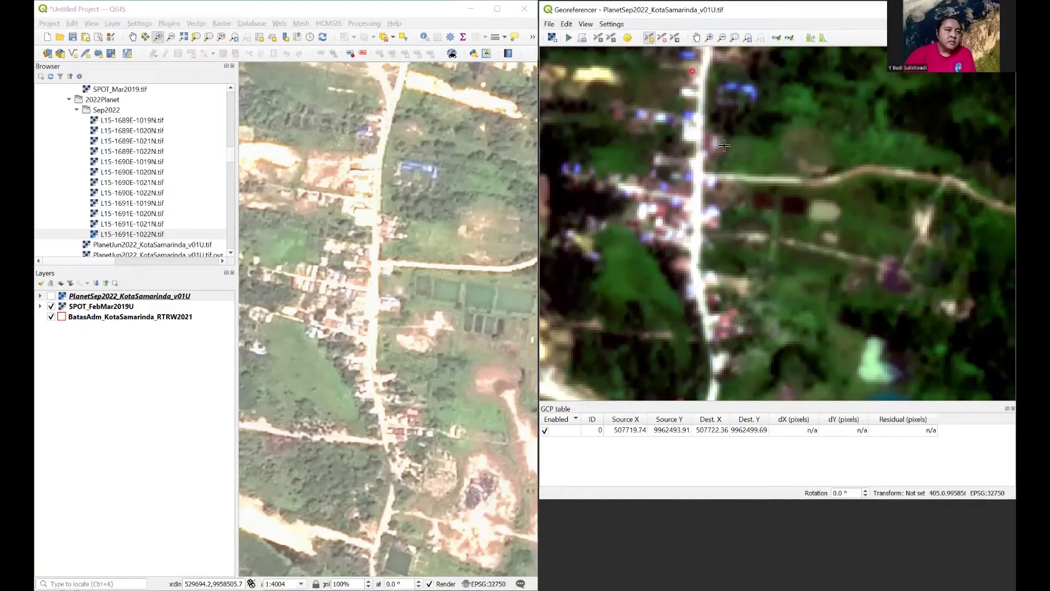
click(705, 173)
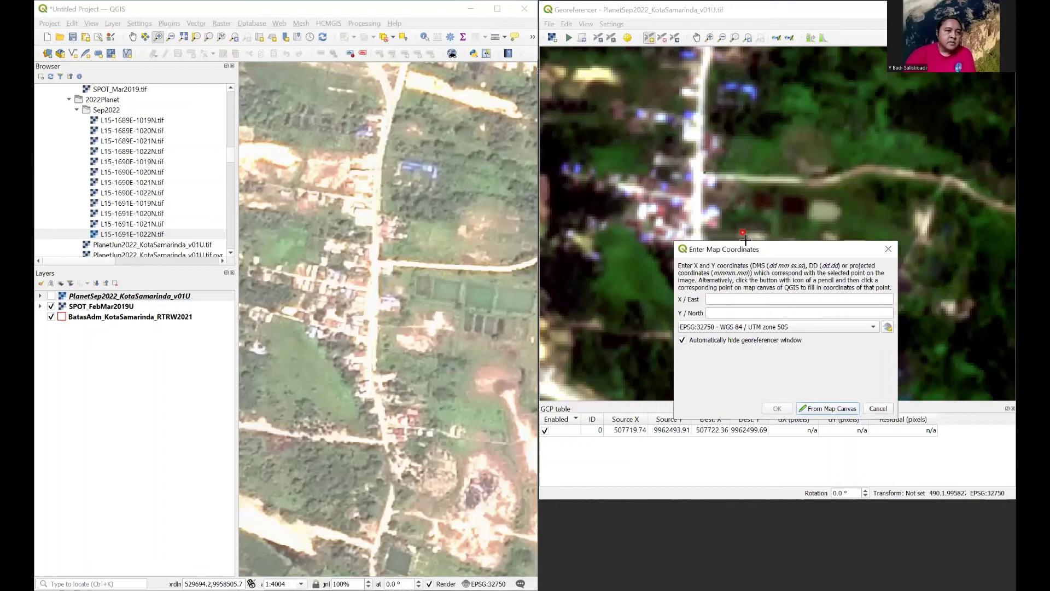
click(835, 409)
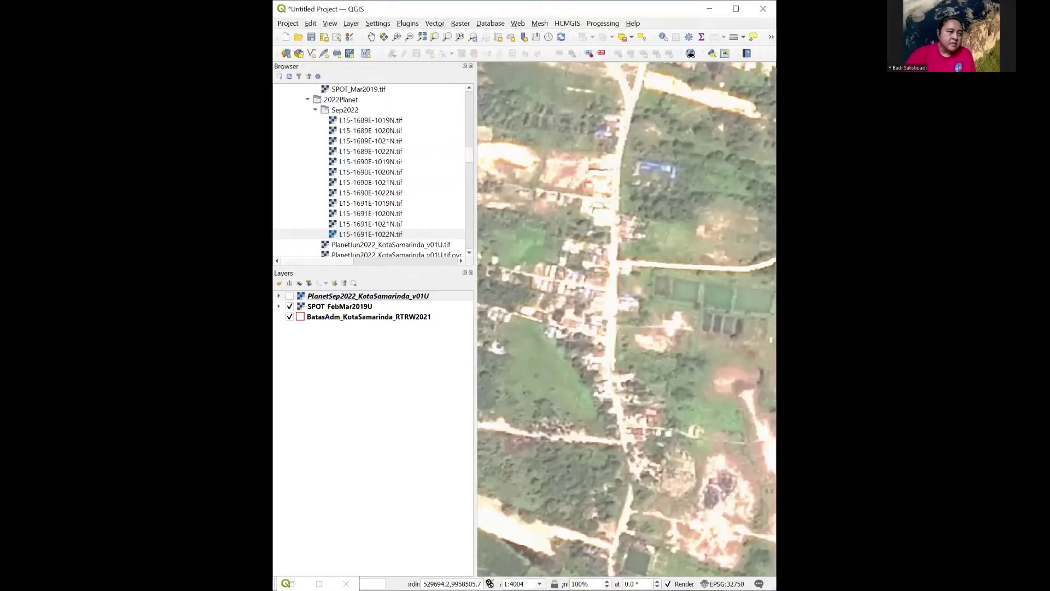
click(619, 257)
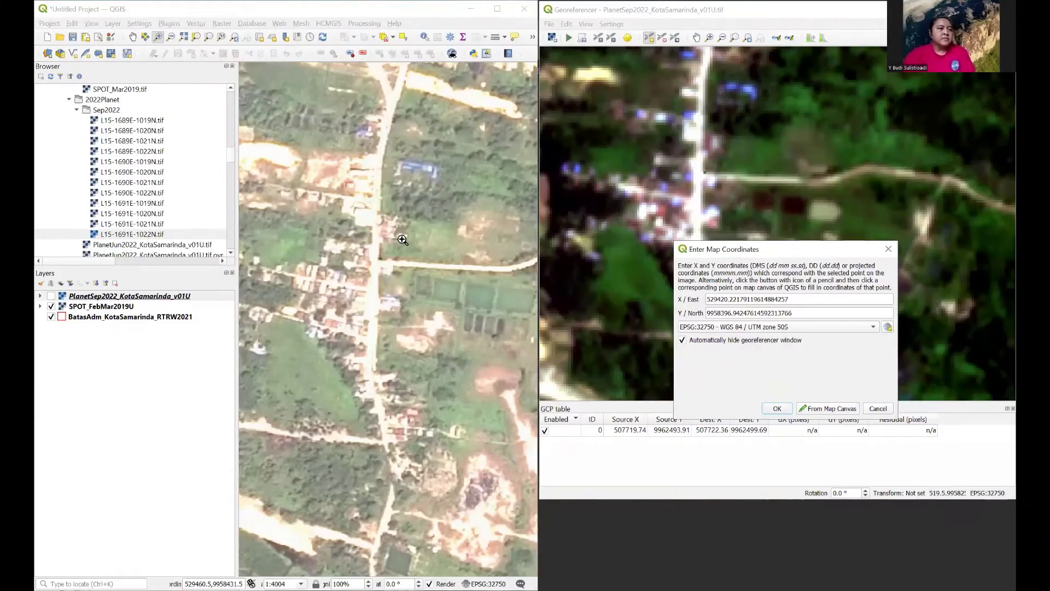
click(778, 409)
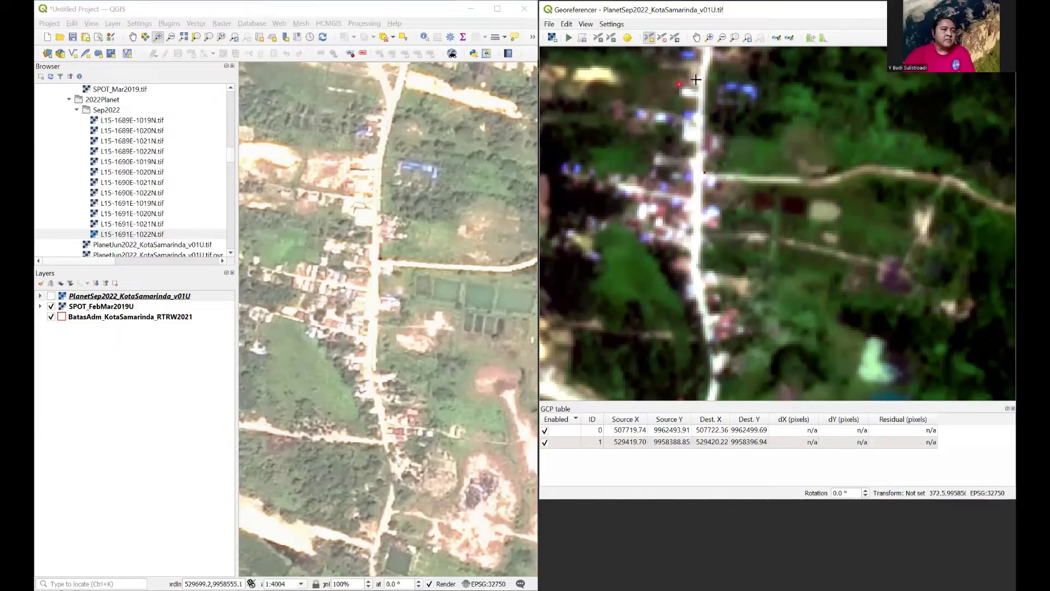
- Return both the Planet image and the SPOT map to their full extent
click(747, 38)
click(748, 39)
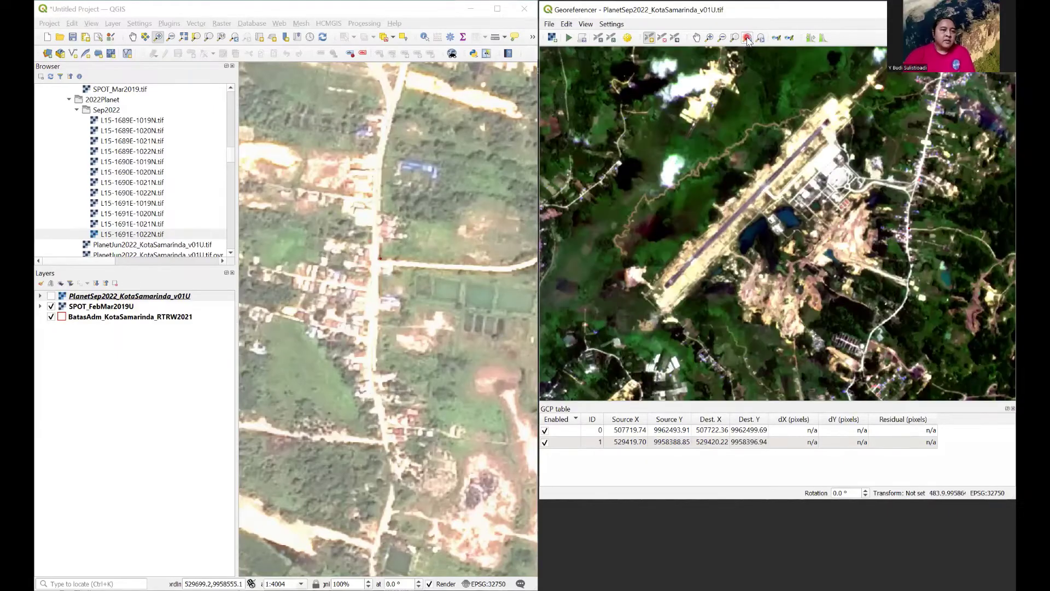
click(748, 38)
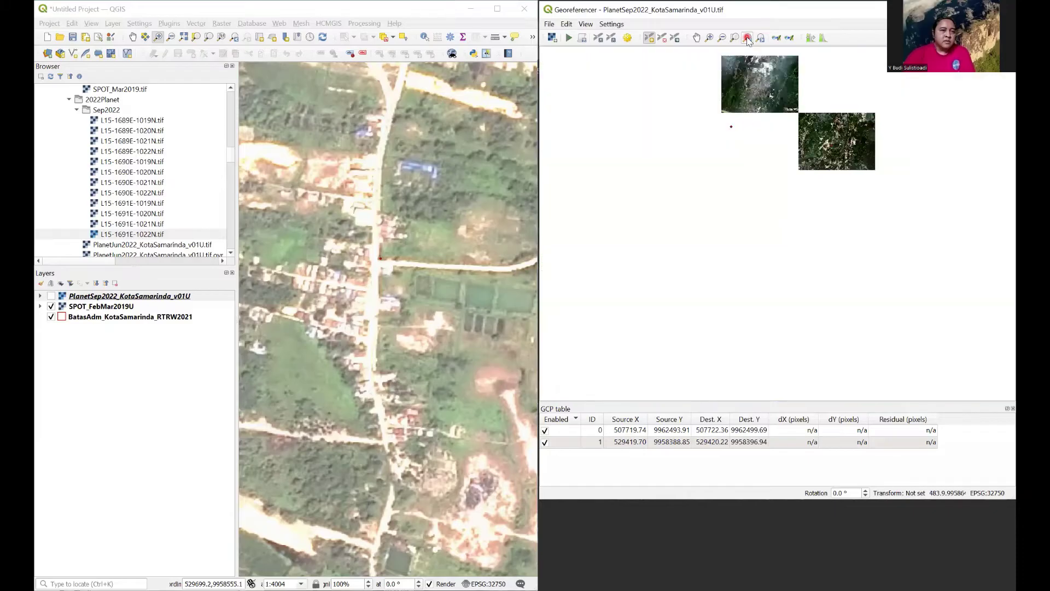
click(761, 39)
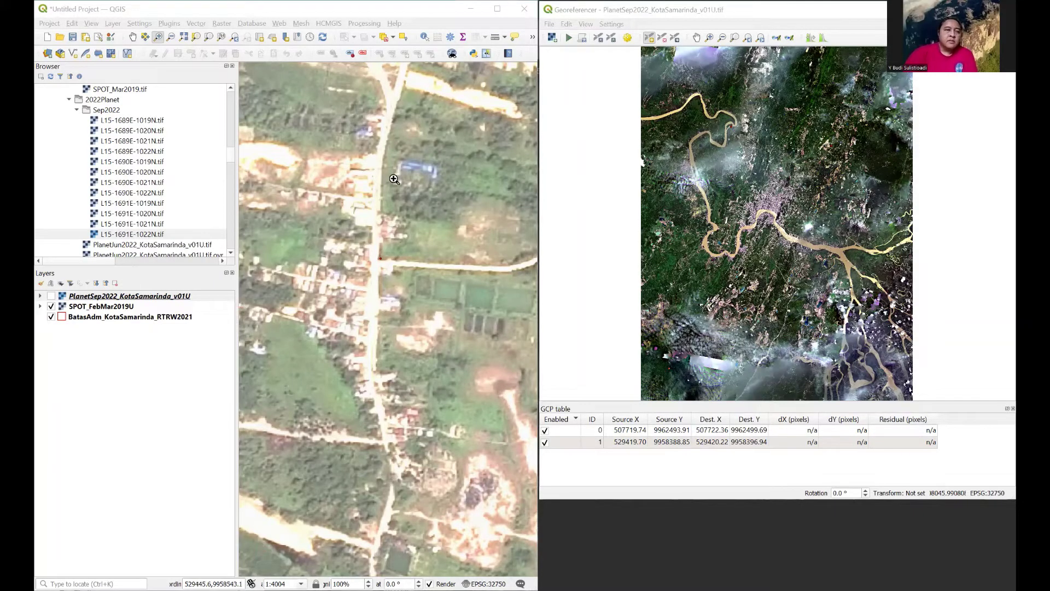
click(236, 38)
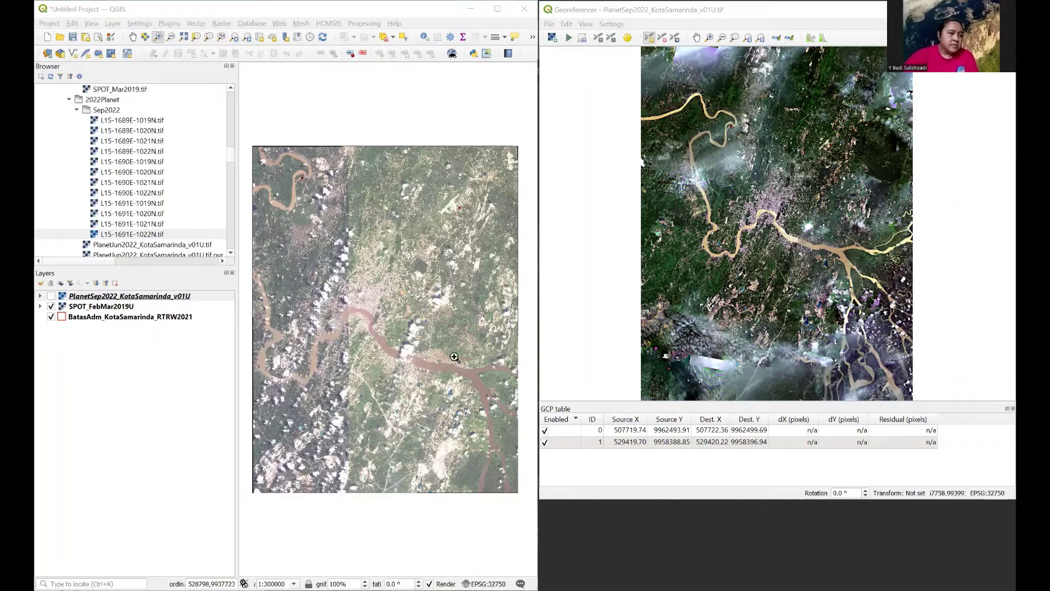
- Locate the village road's stream crossing north of the eastern river fork at close range in both the SPOT map and the Planet image
drag(514, 412, 456, 350)
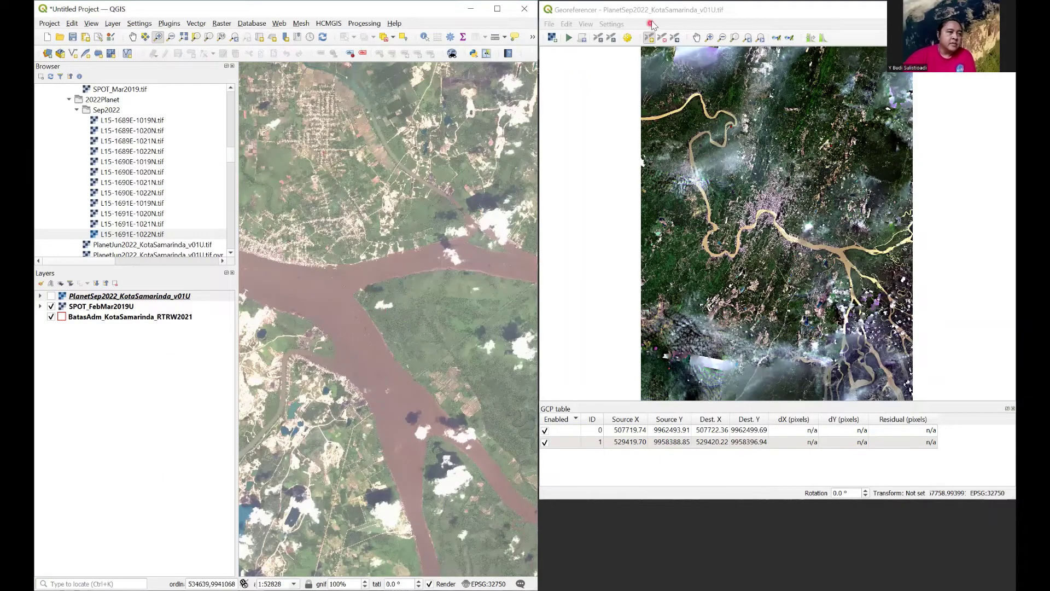
click(711, 42)
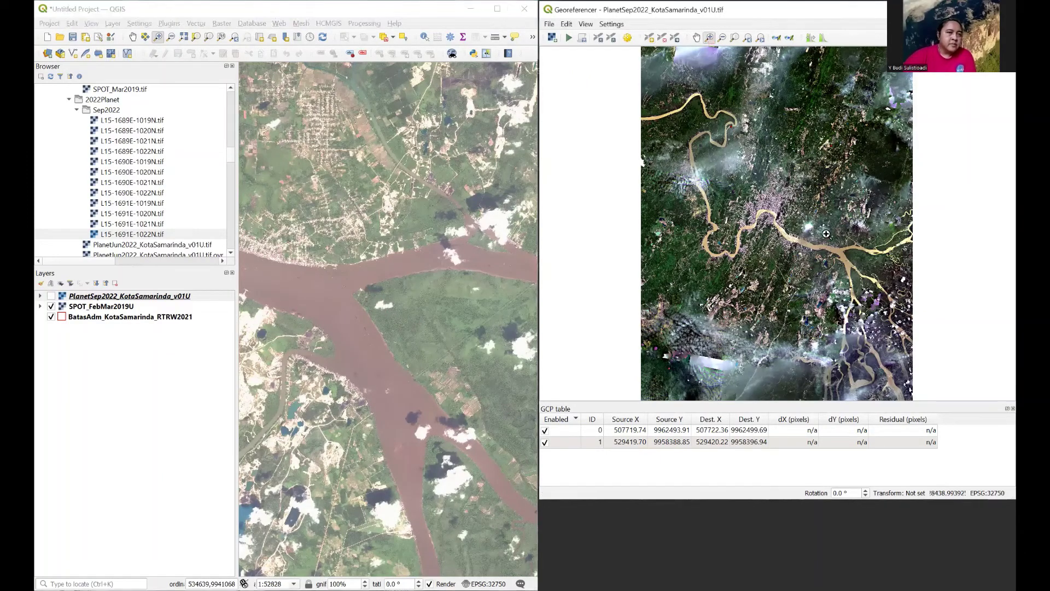
drag(824, 232, 872, 280)
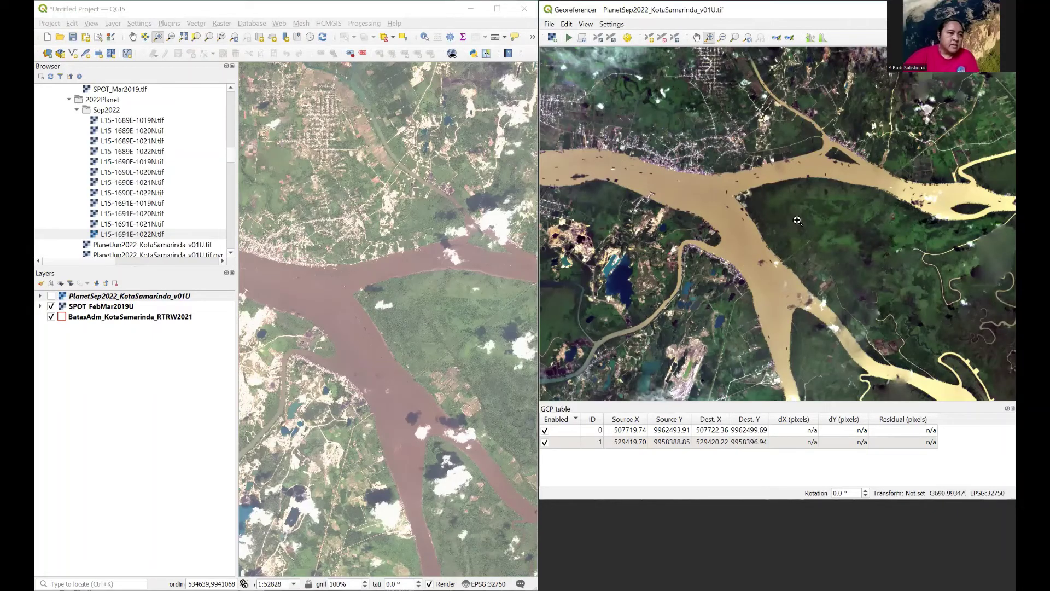
click(797, 220)
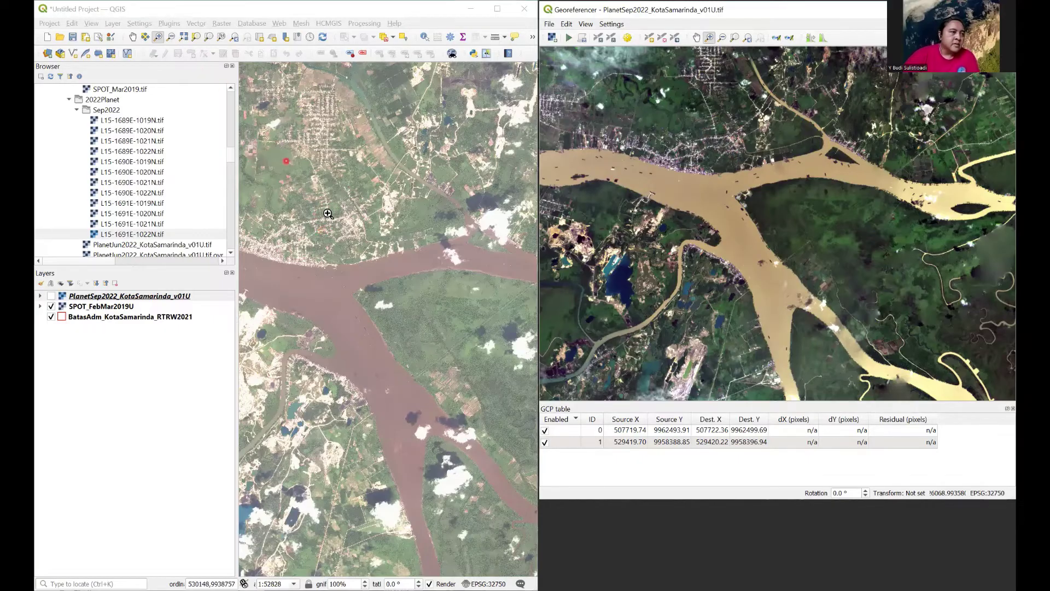
drag(342, 223, 302, 204)
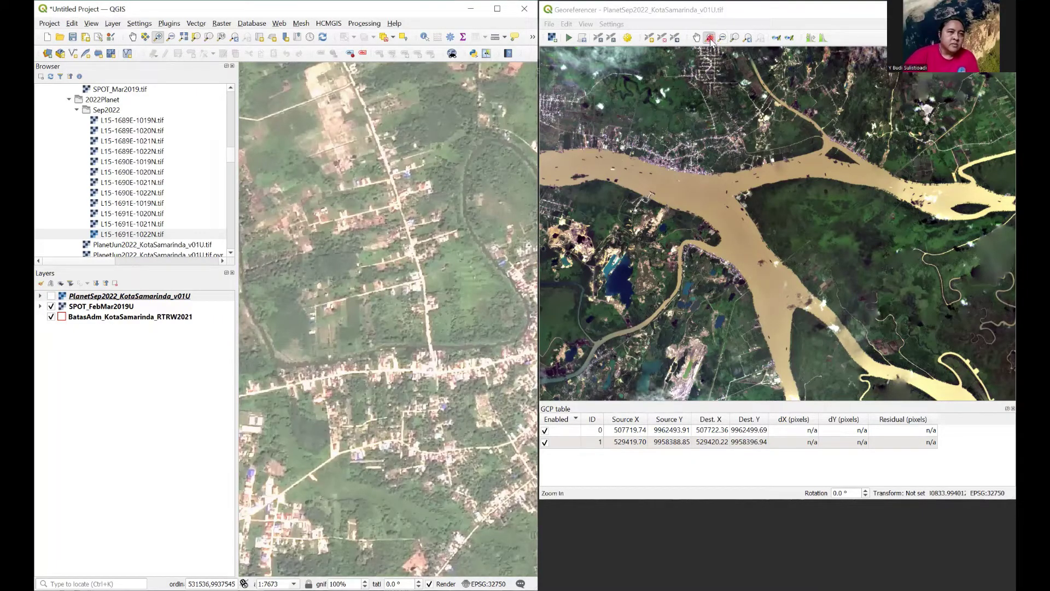
drag(694, 111, 745, 163)
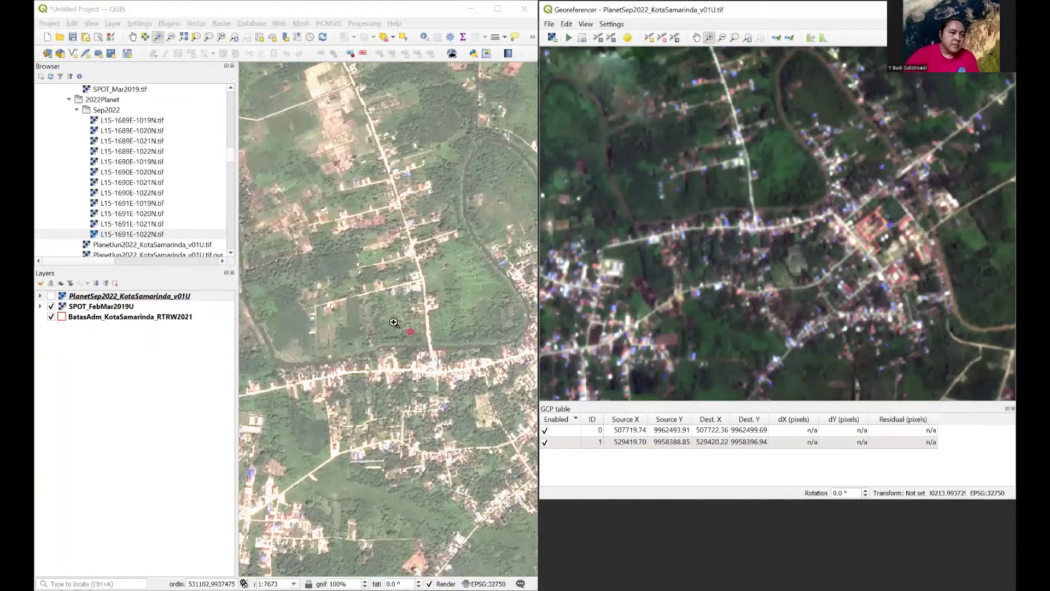
scroll(472, 385, up, 2)
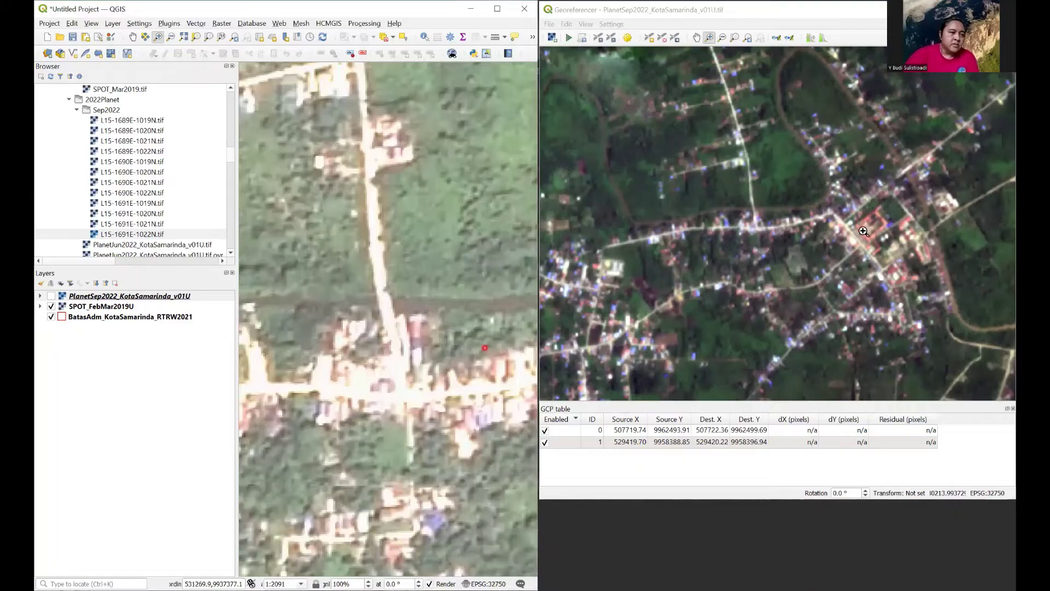
drag(799, 260, 711, 177)
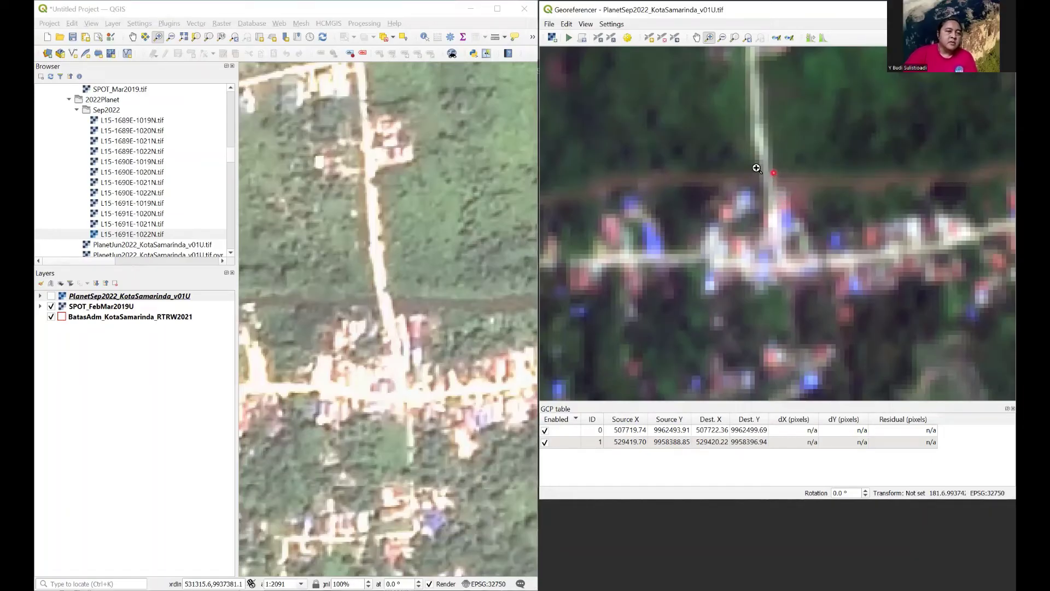
- Add the third control point where the north-south village road crosses the narrow stream, taking its coordinates from the same crossing on the SPOT map
click(650, 38)
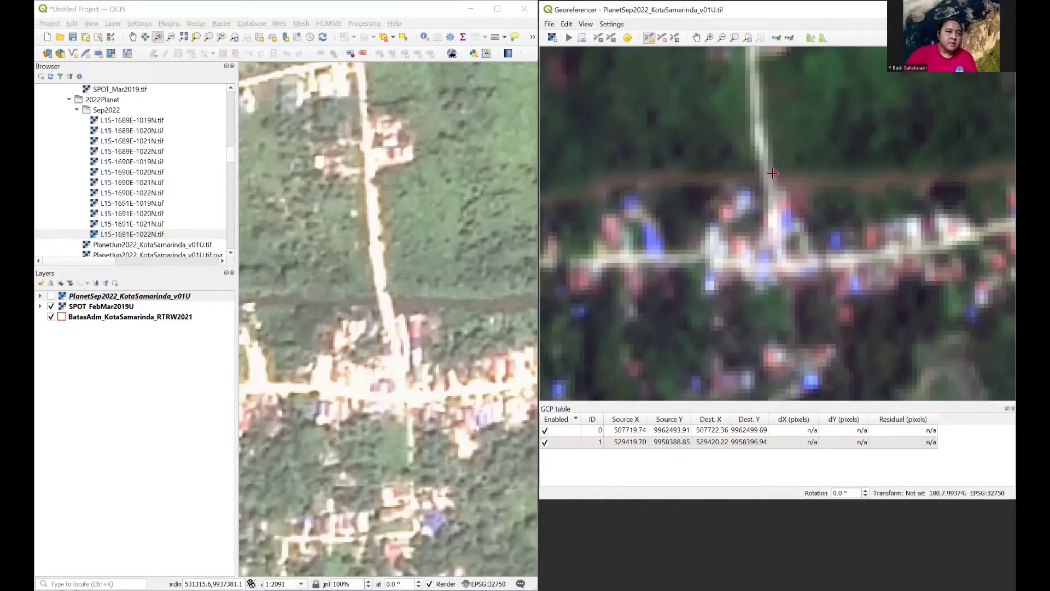
click(772, 173)
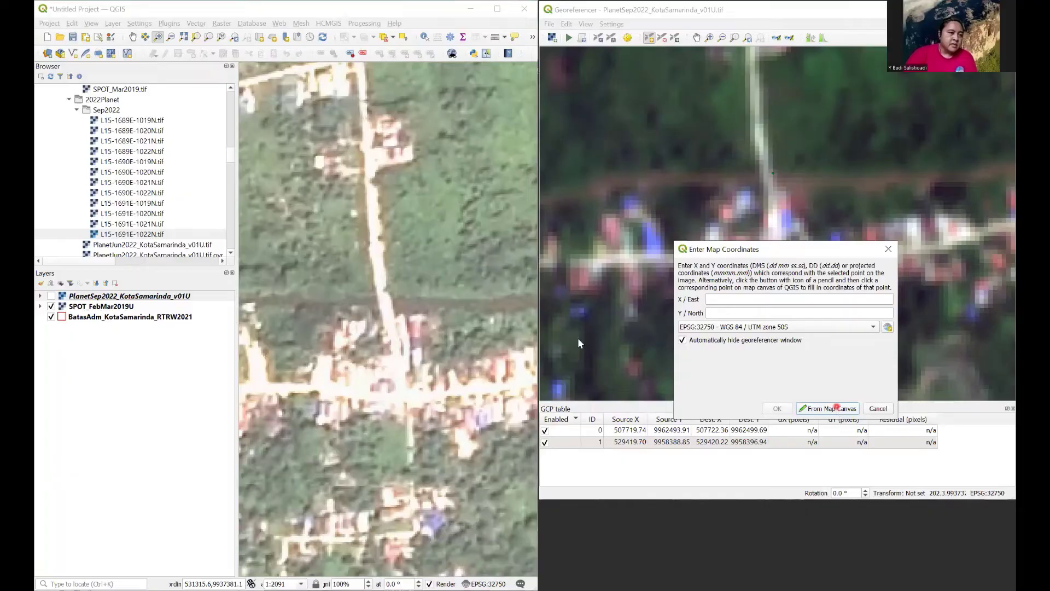
click(833, 408)
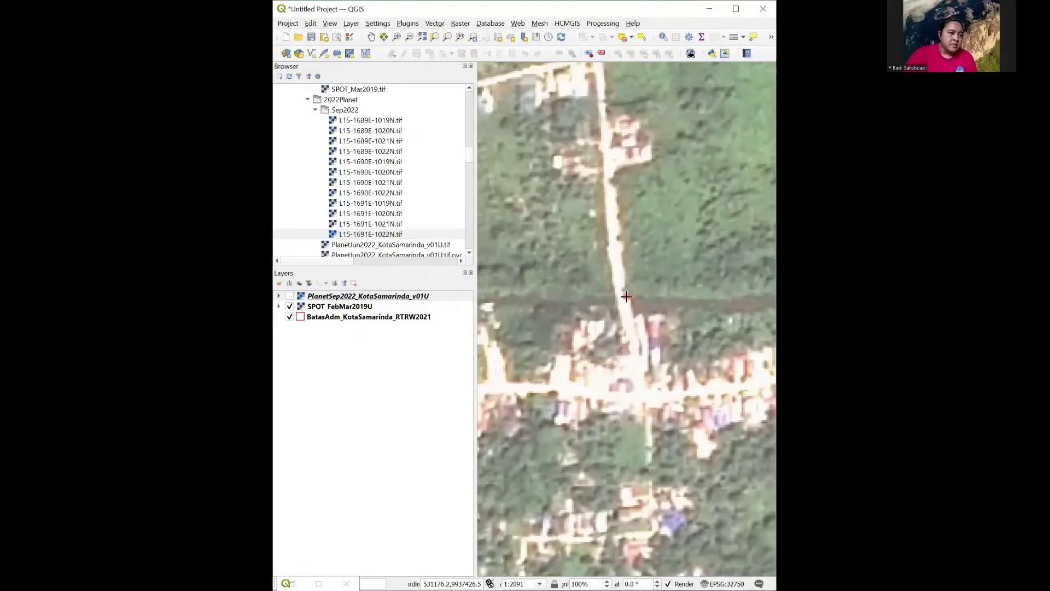
click(627, 296)
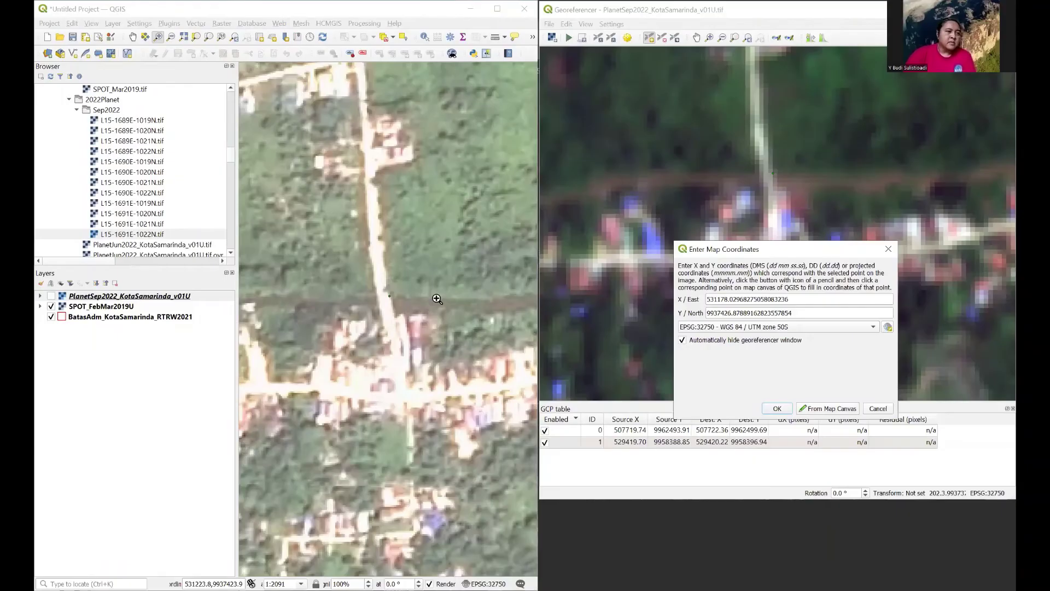
click(777, 409)
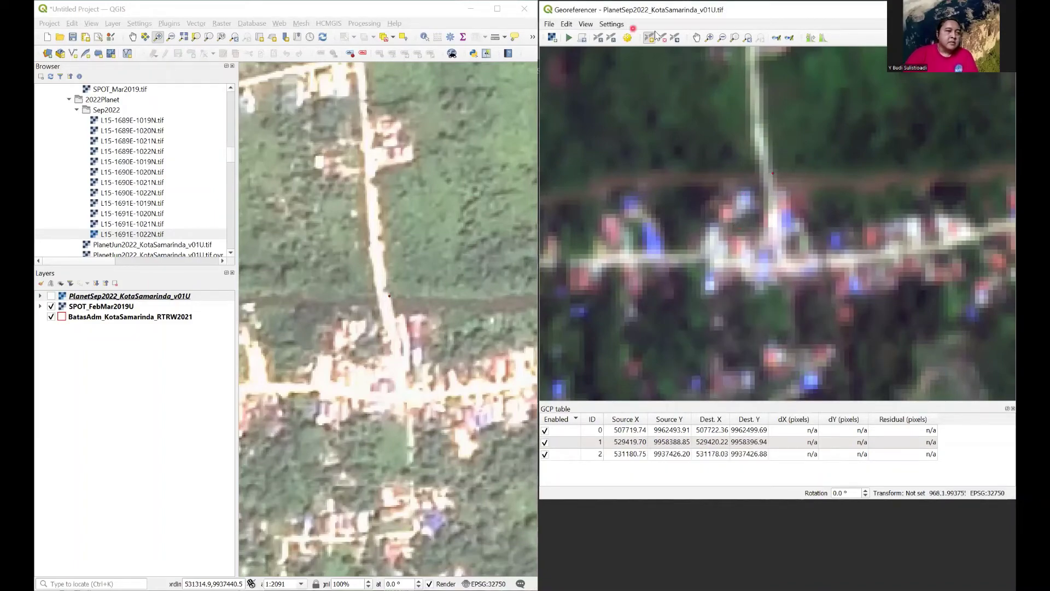
- Return both images to full extent and bring the southwestern river bend into view in the SPOT map and the Planet image
click(748, 38)
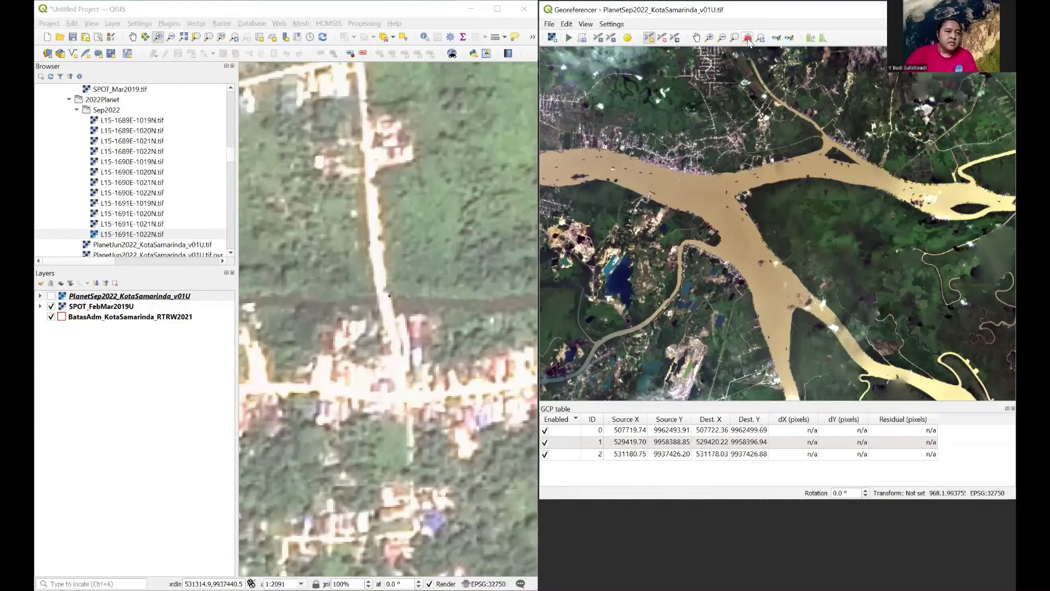
click(748, 38)
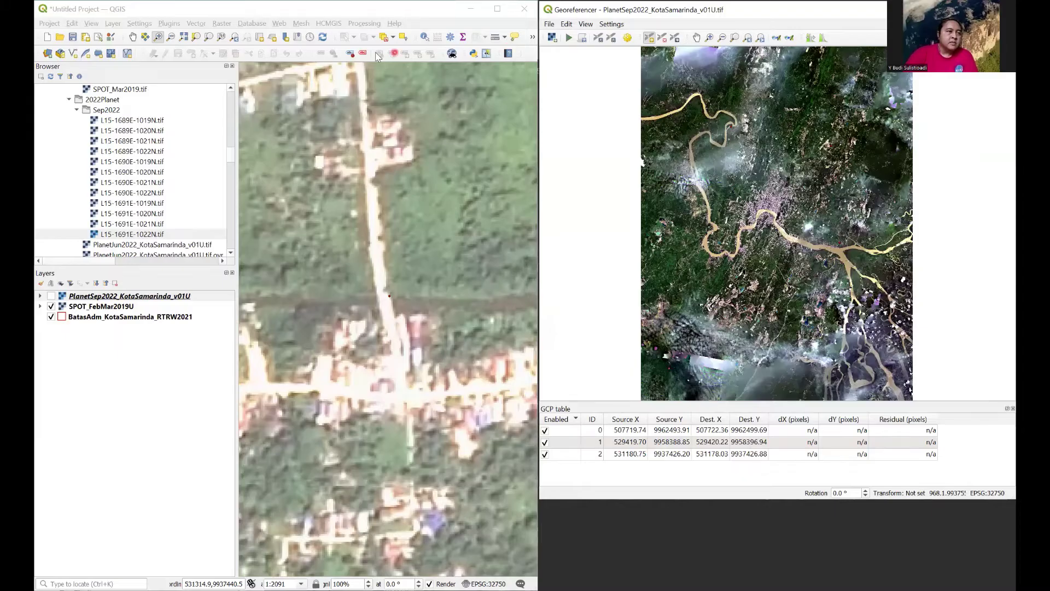
click(234, 38)
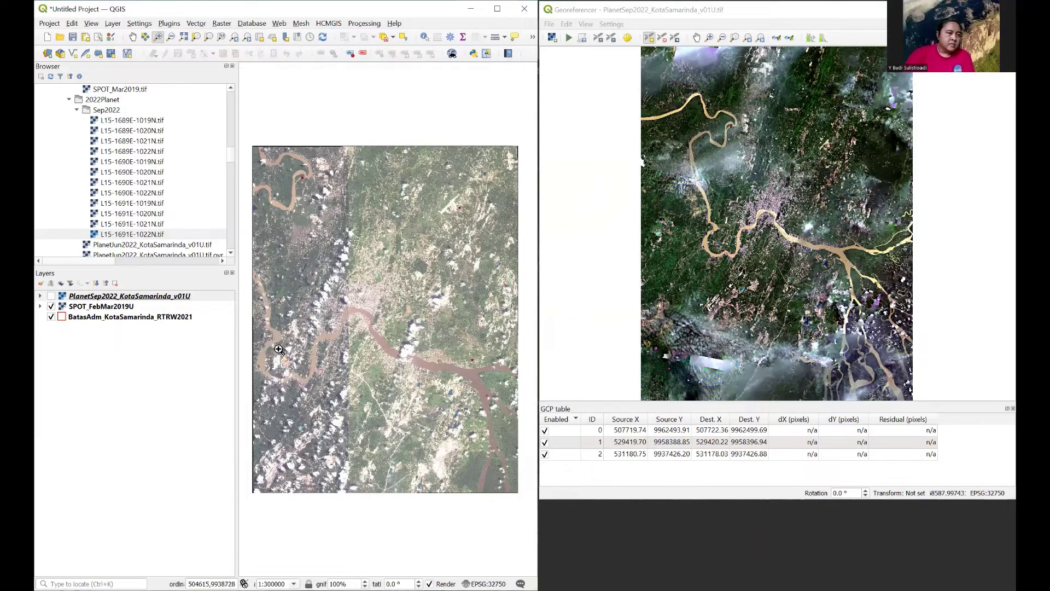
drag(279, 348, 336, 410)
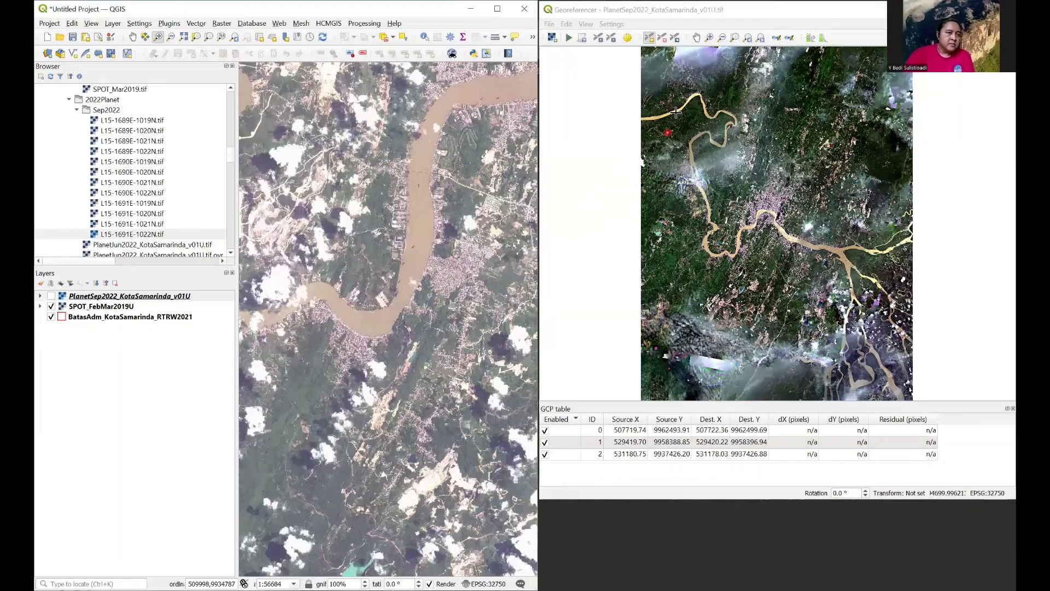
click(710, 38)
drag(713, 231, 757, 273)
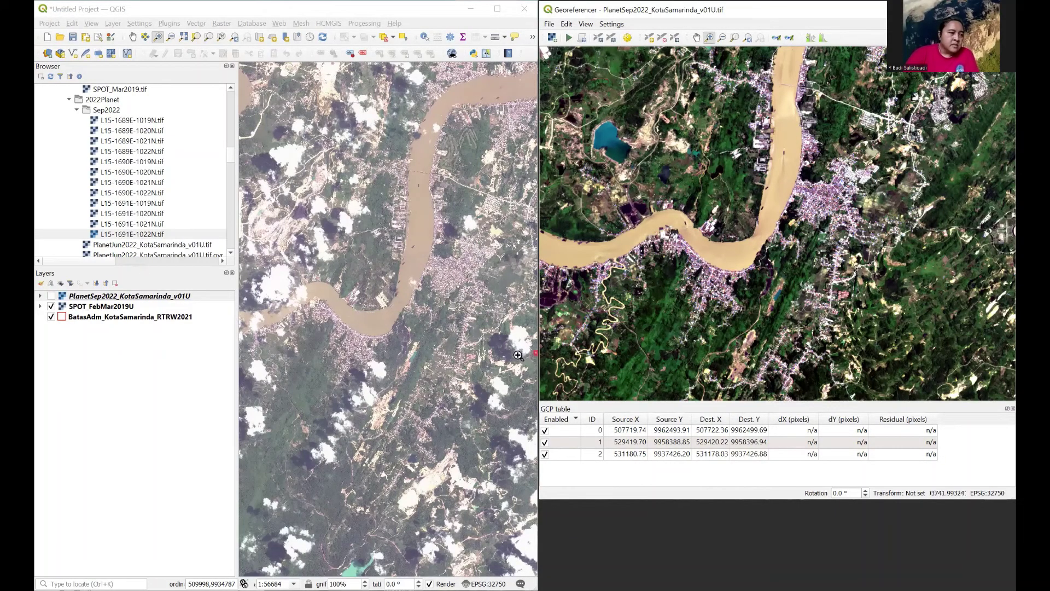
click(449, 336)
drag(484, 365, 441, 321)
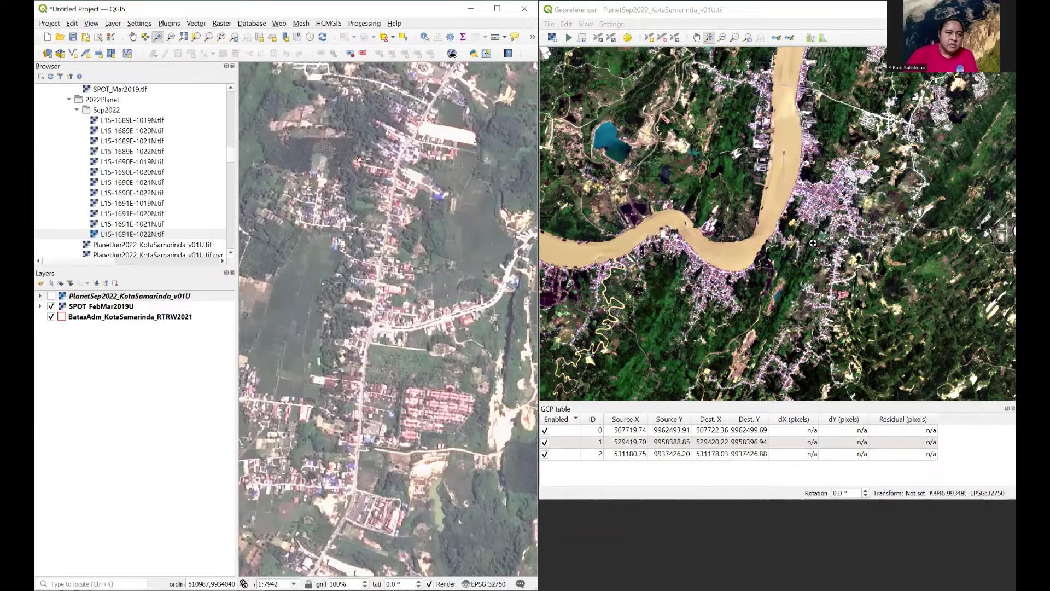
drag(821, 266, 849, 281)
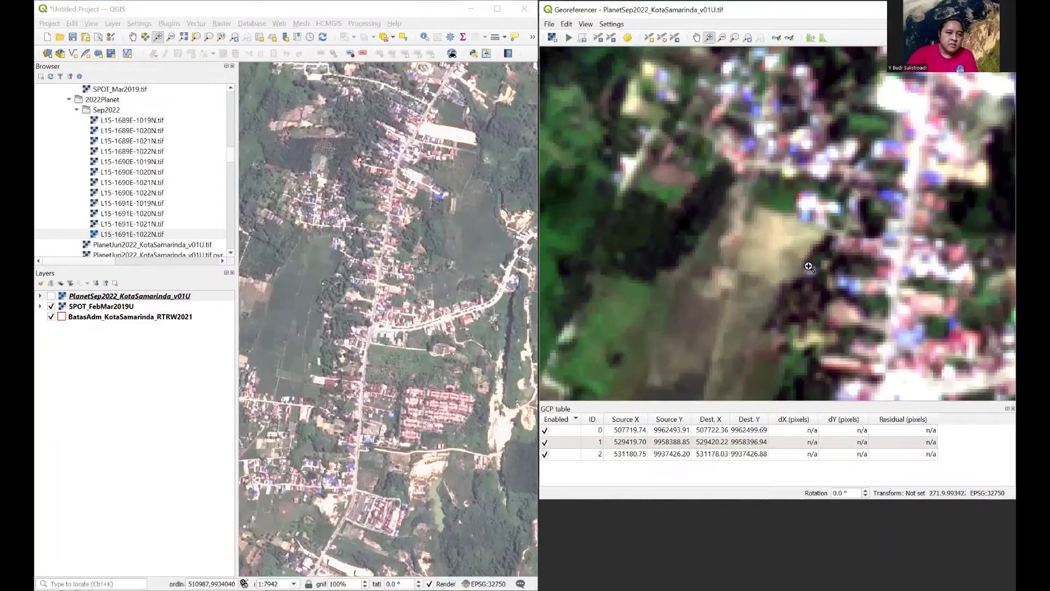
click(748, 37)
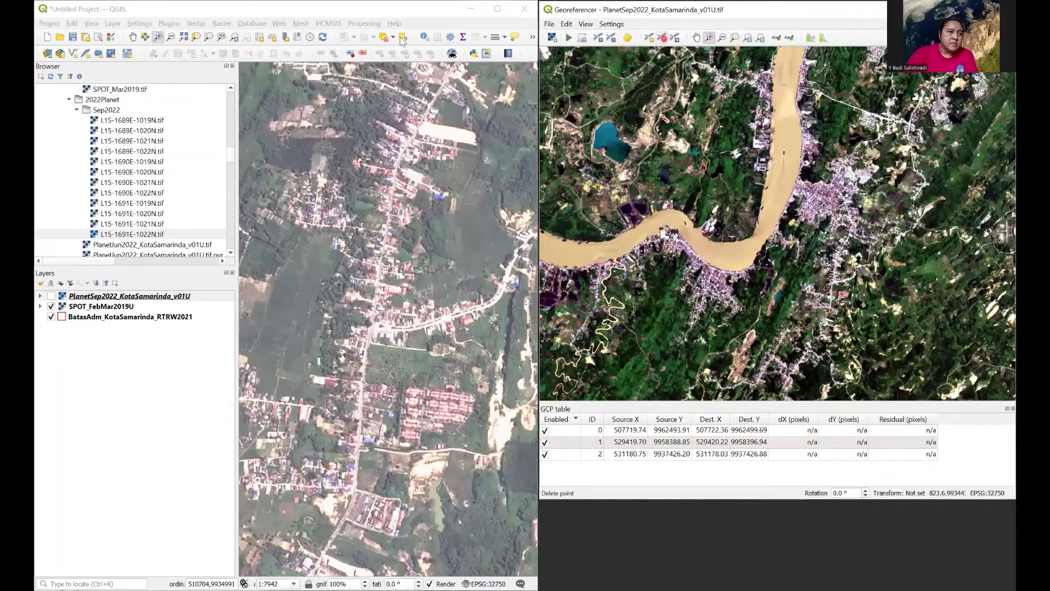
click(233, 38)
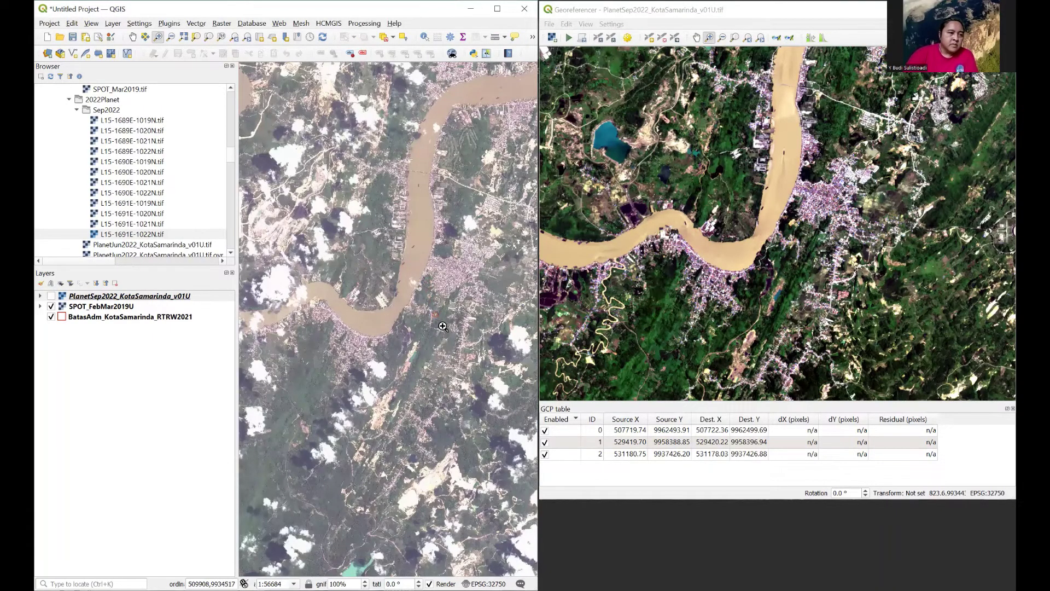
- Locate the village road fork with the southward lane, southeast of the river bend, at close range in both the SPOT map and Planet image
drag(445, 309, 506, 374)
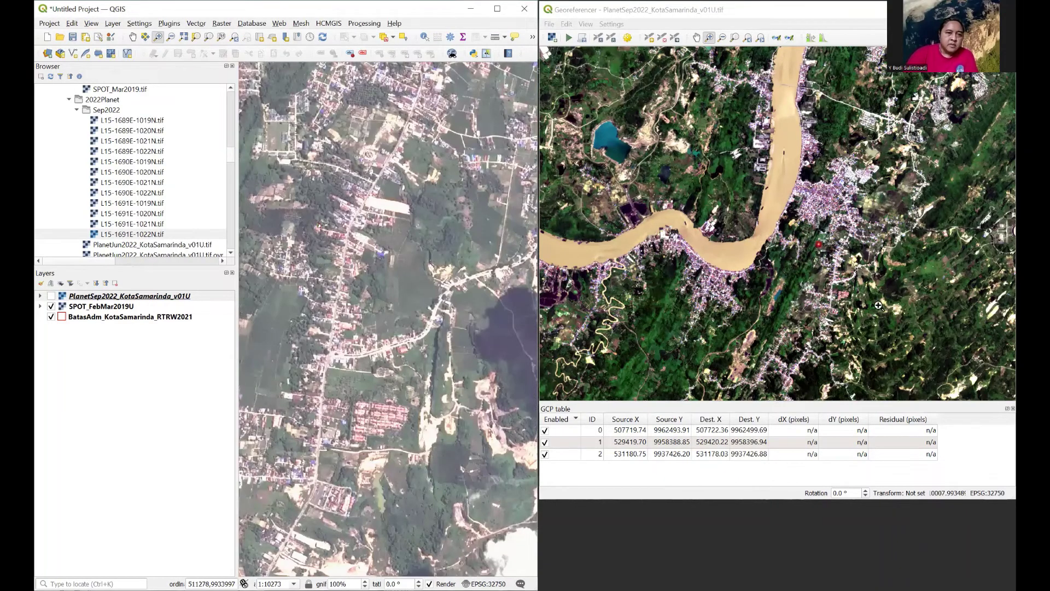
drag(817, 244, 879, 305)
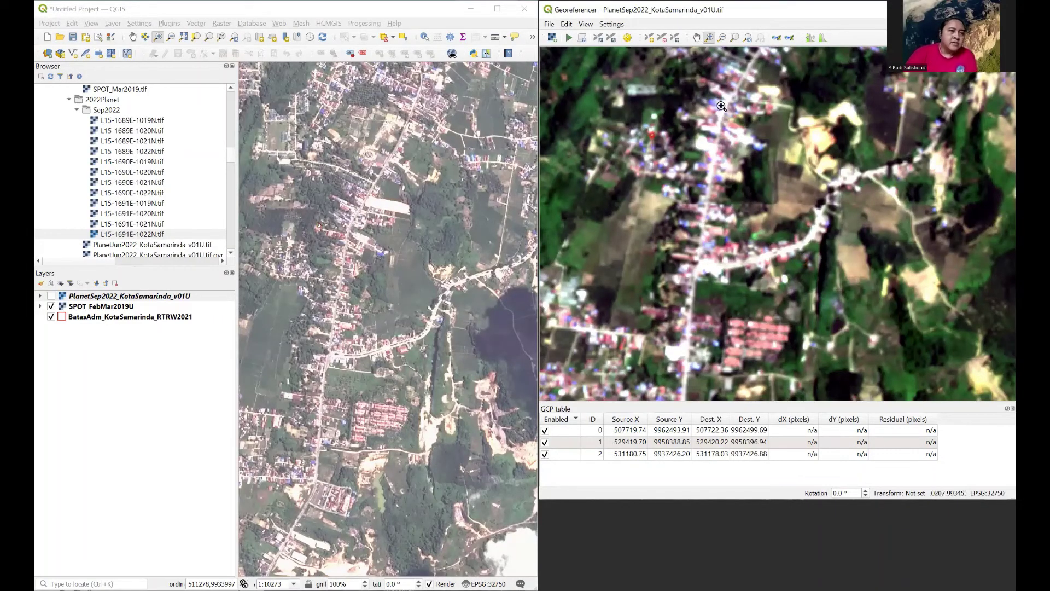
click(696, 38)
drag(836, 133, 798, 242)
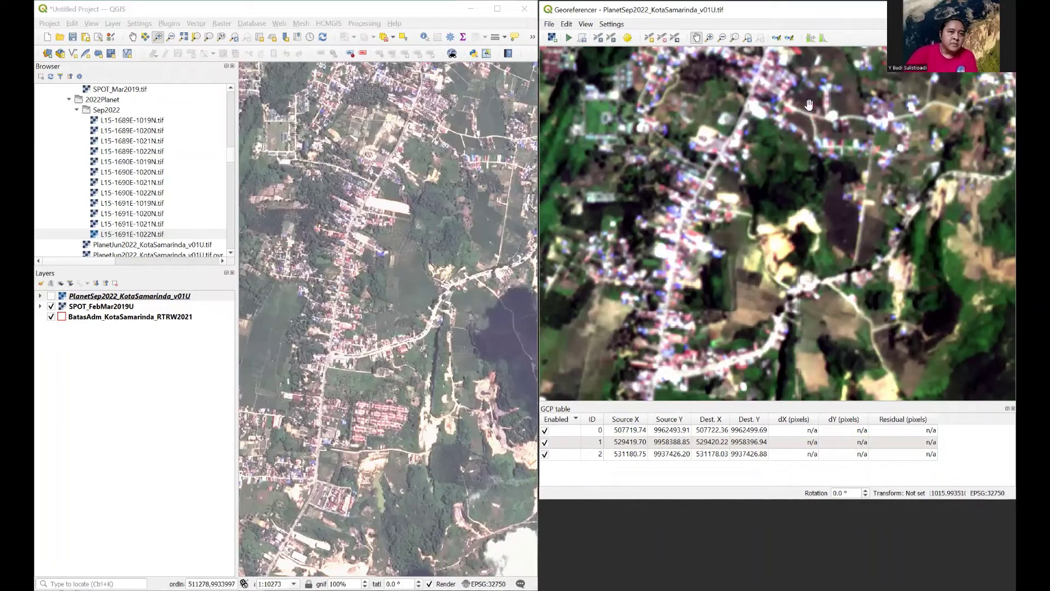
click(712, 38)
drag(777, 96, 862, 171)
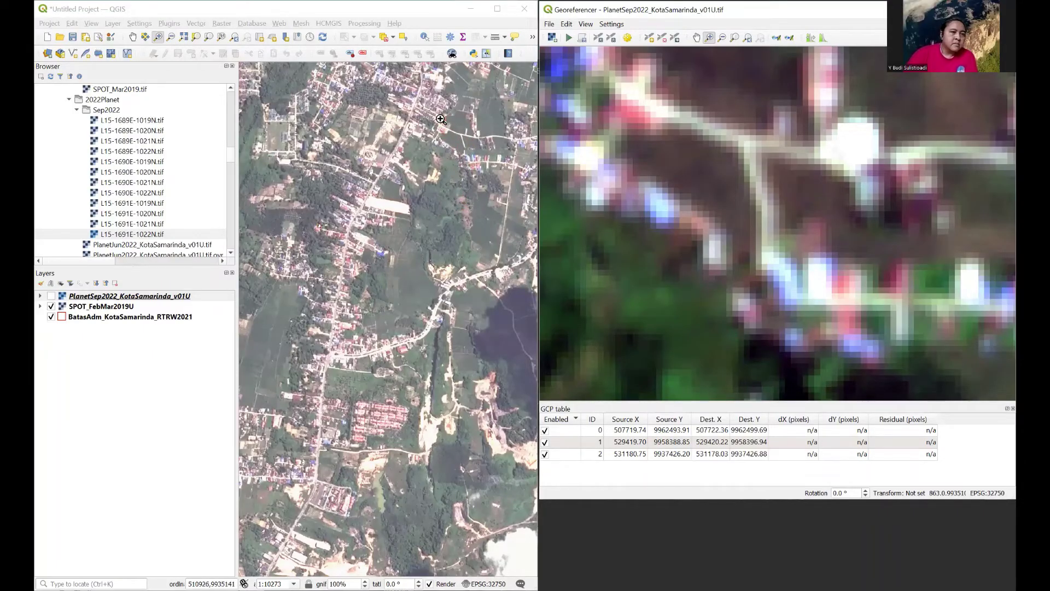
drag(497, 171, 423, 105)
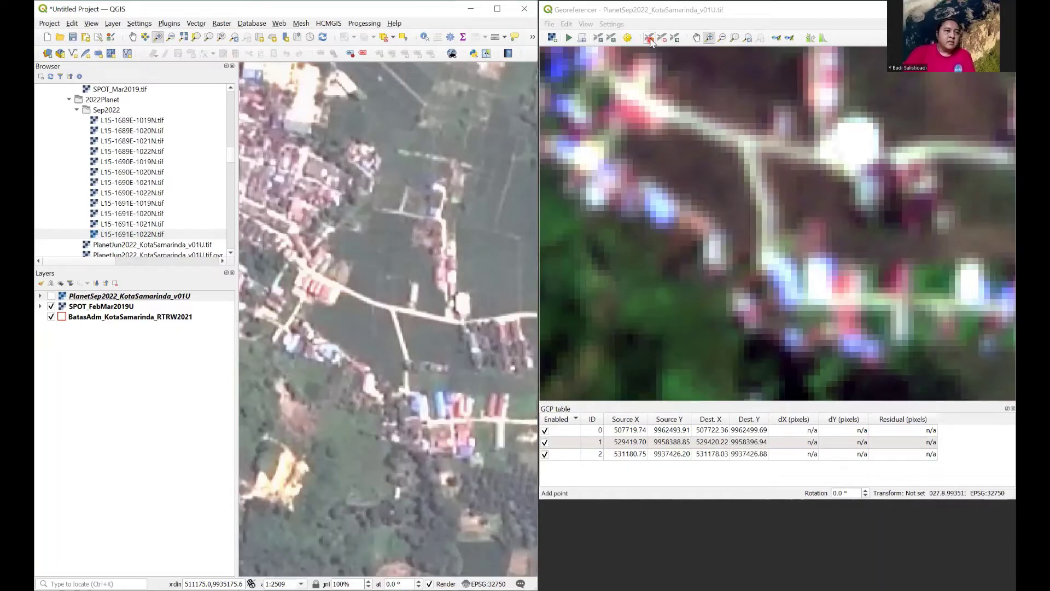
- Add the fourth control point where the lane branches south from the village road, taking its coordinates from the same fork on the SPOT map
click(772, 175)
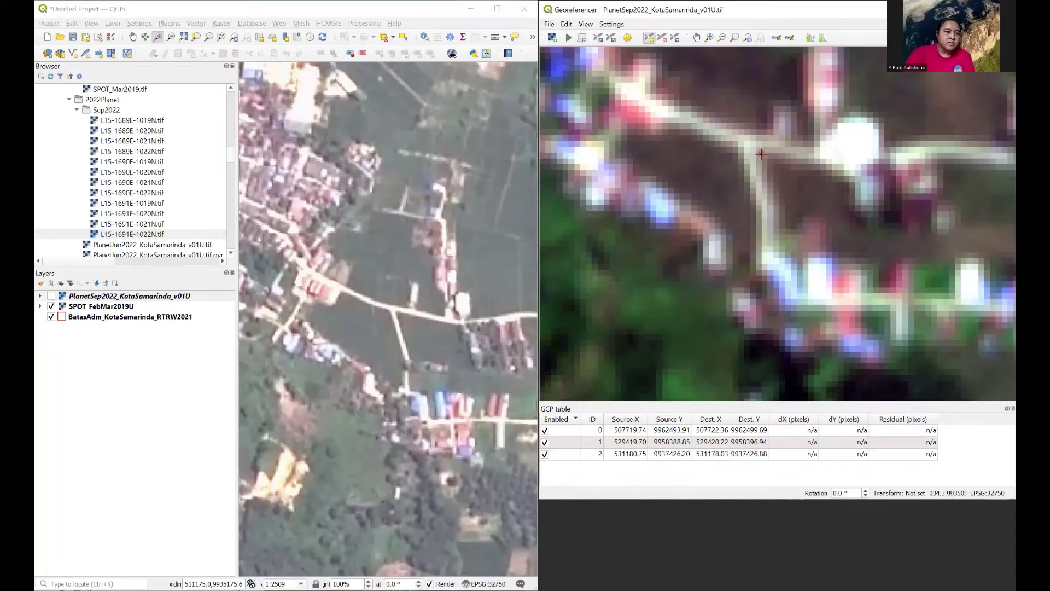
click(761, 154)
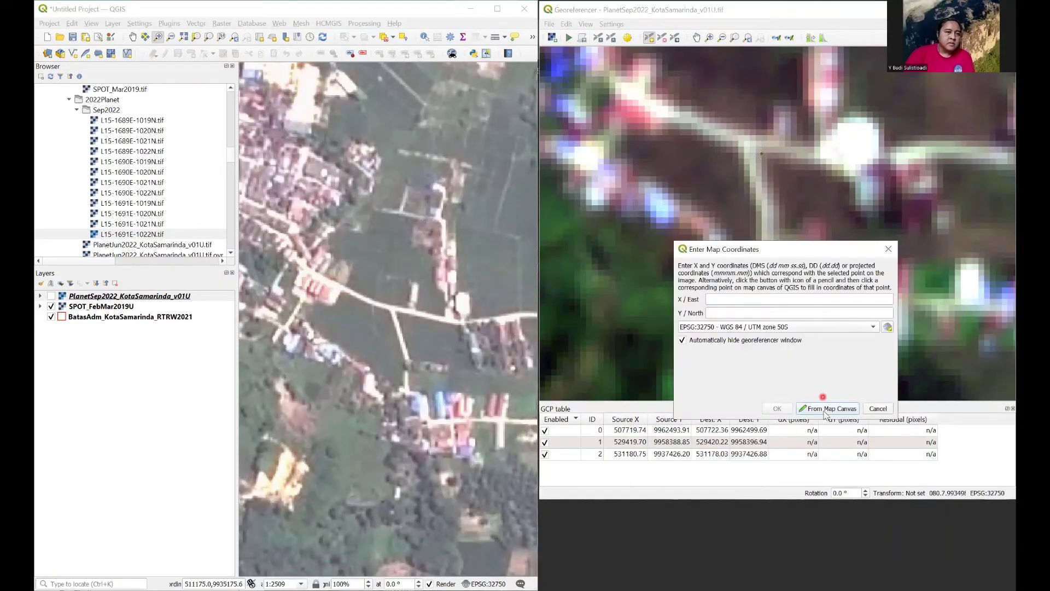
click(827, 409)
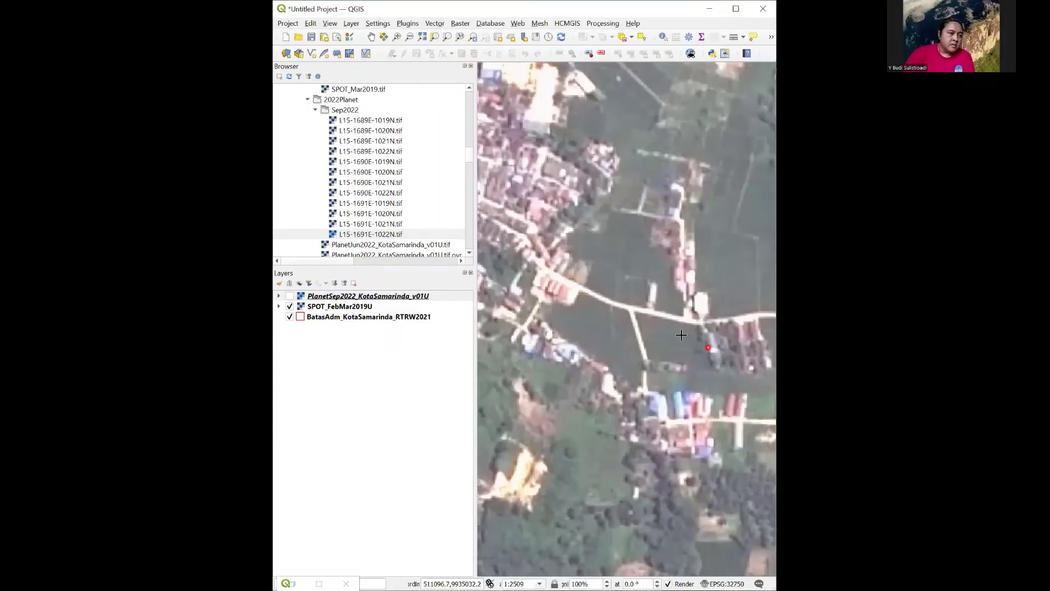
click(634, 311)
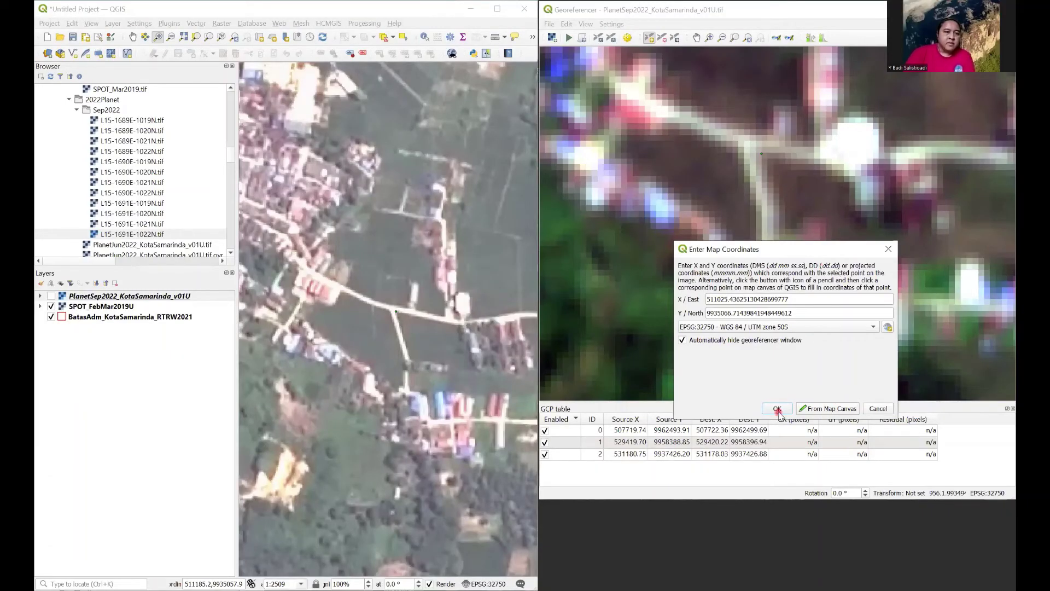
click(777, 409)
- Show the full extent of both the Planet image and the SPOT map again
click(722, 38)
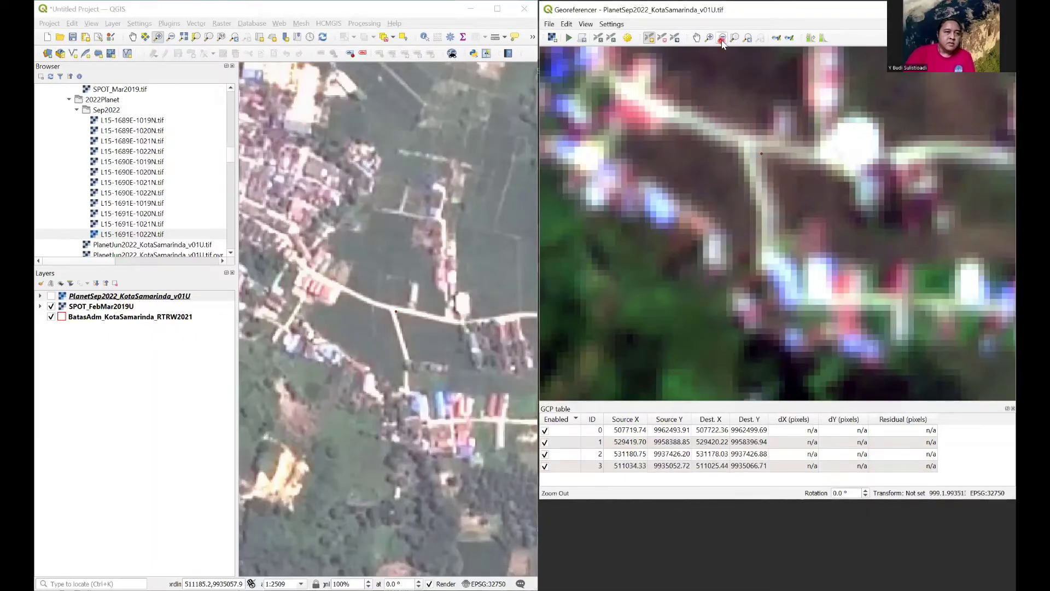
click(805, 194)
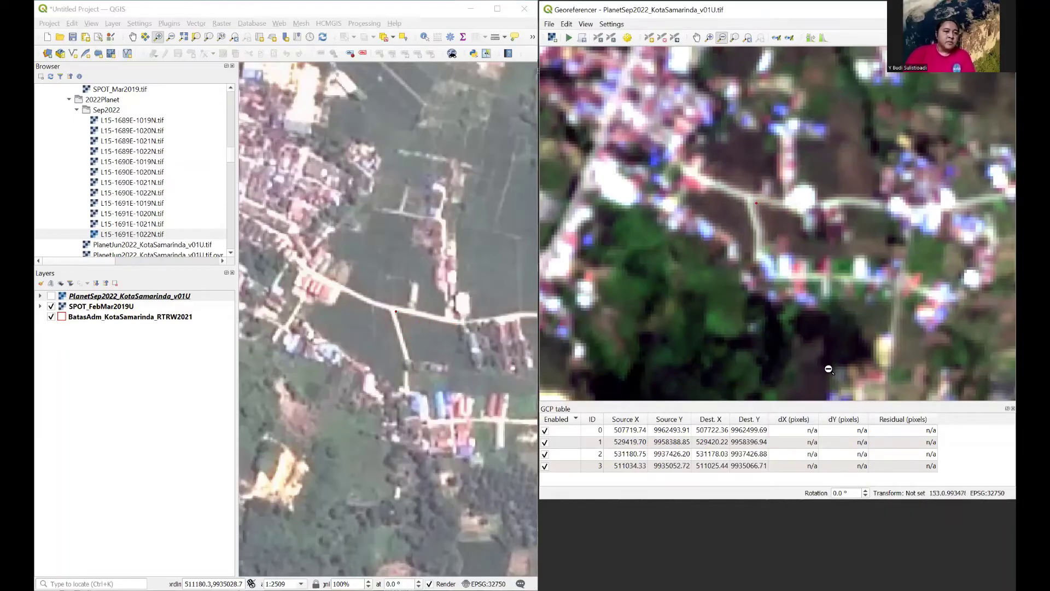
click(839, 405)
click(748, 38)
click(748, 38)
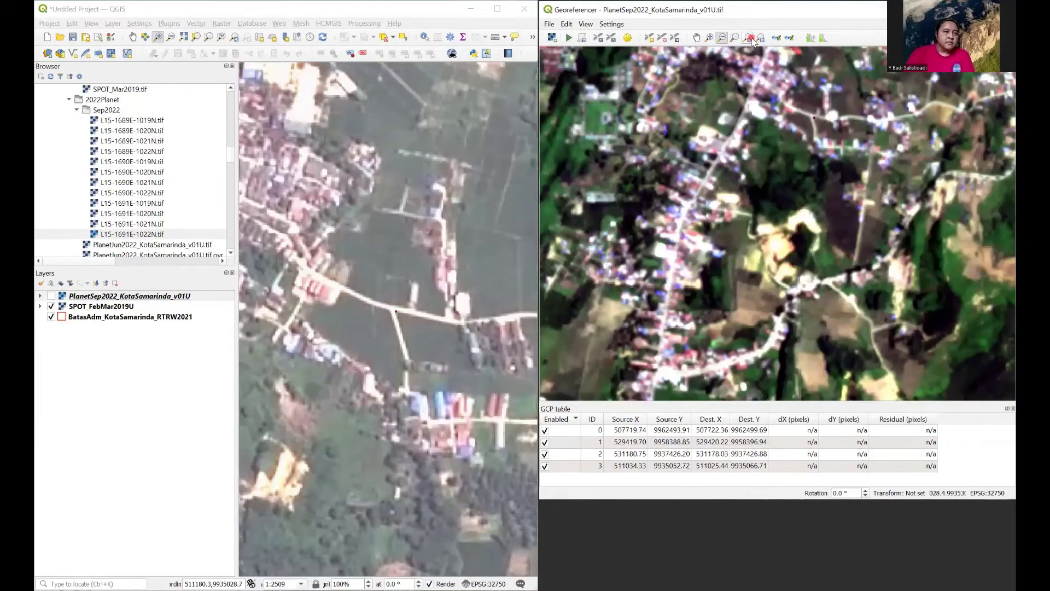
click(749, 38)
click(753, 40)
click(753, 40)
click(753, 41)
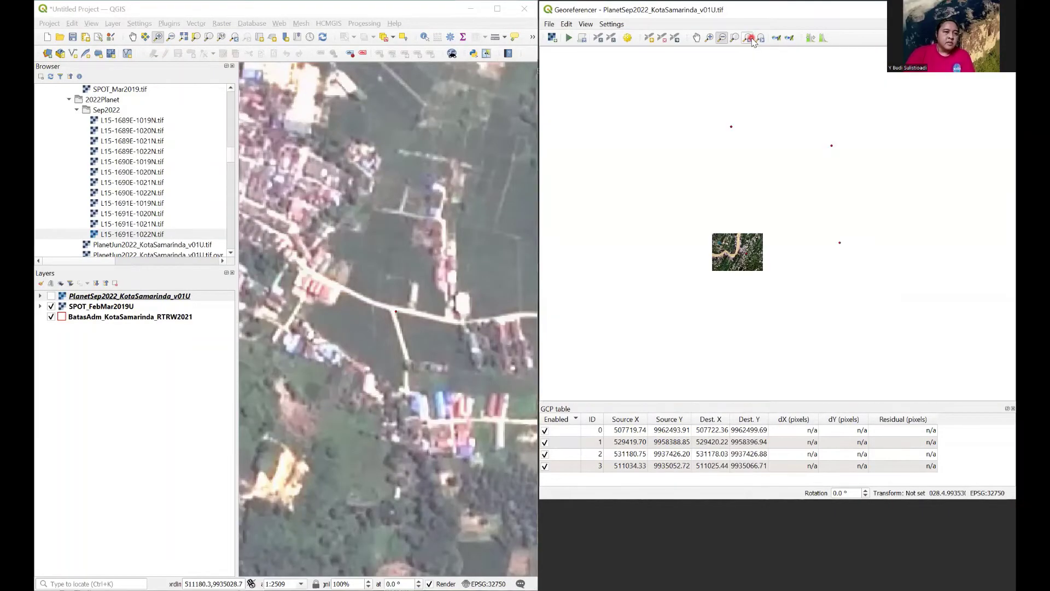
click(753, 41)
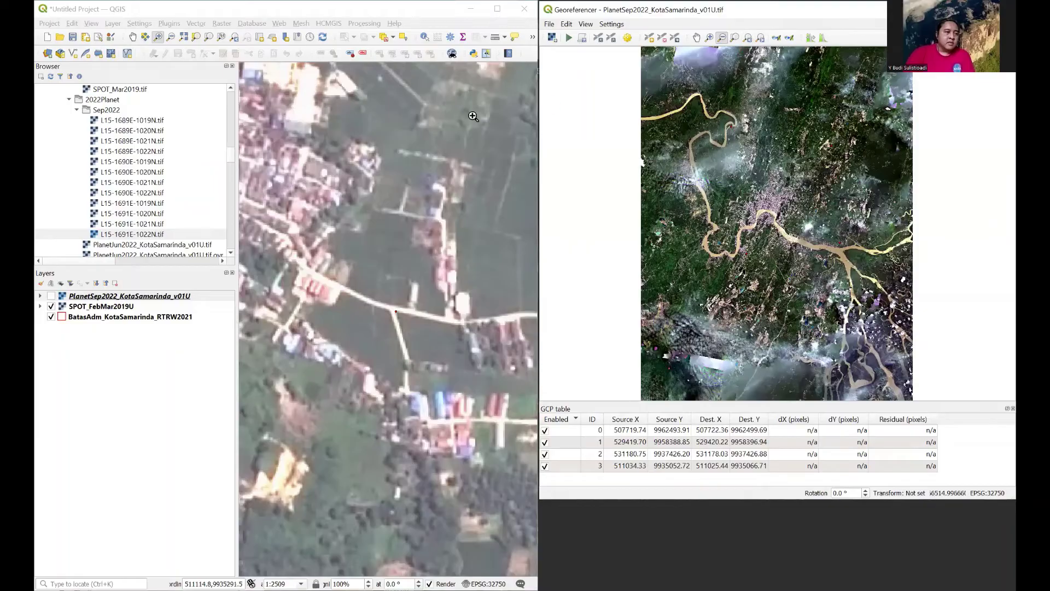
click(236, 38)
click(236, 37)
click(237, 38)
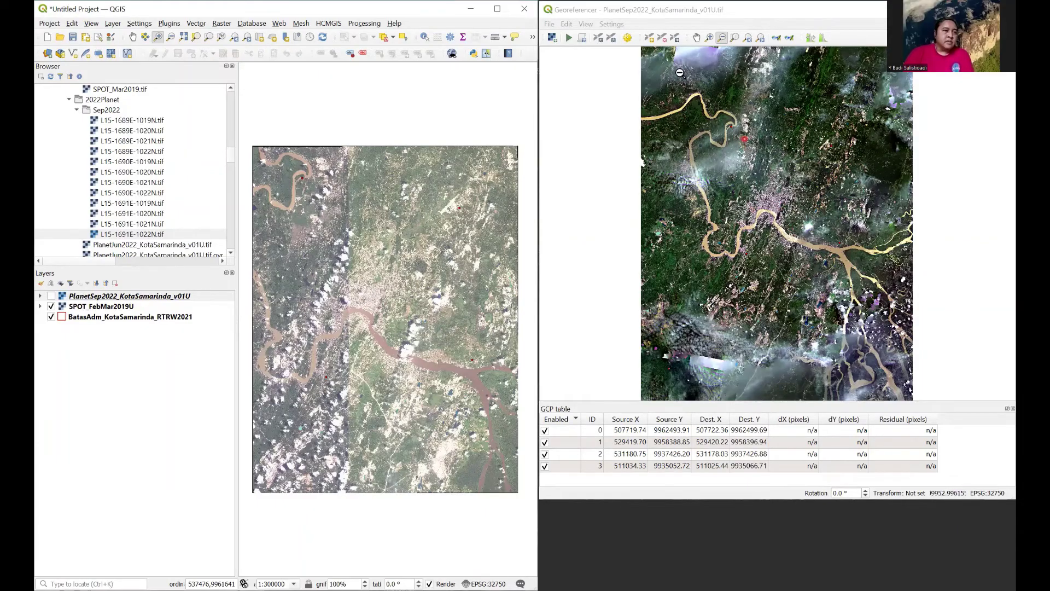
- Bring the city centre and its winding tributary north of the large river bend into view in both images
drag(755, 187, 797, 241)
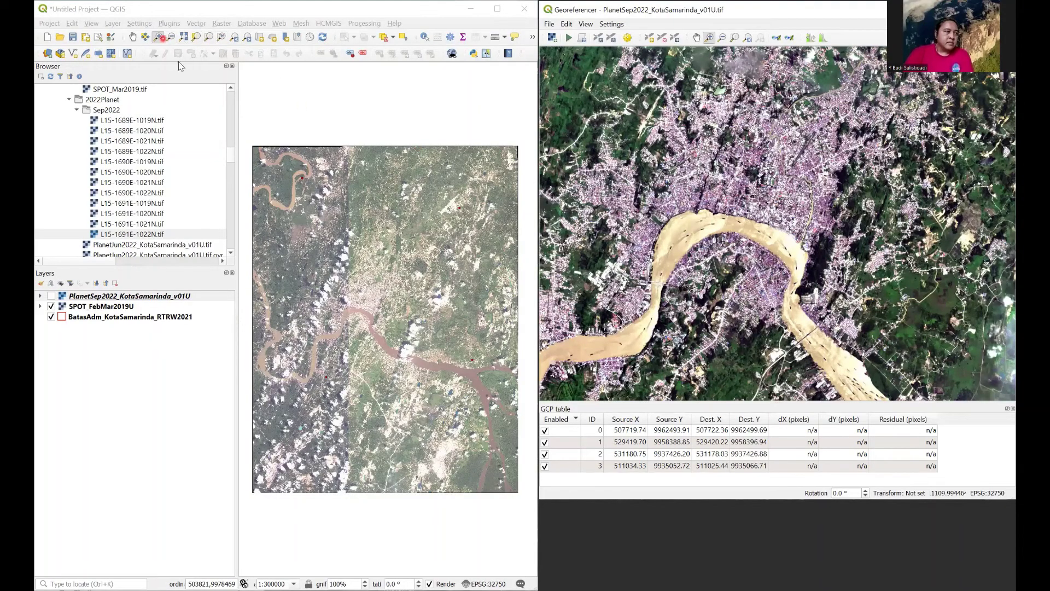
drag(338, 265, 401, 332)
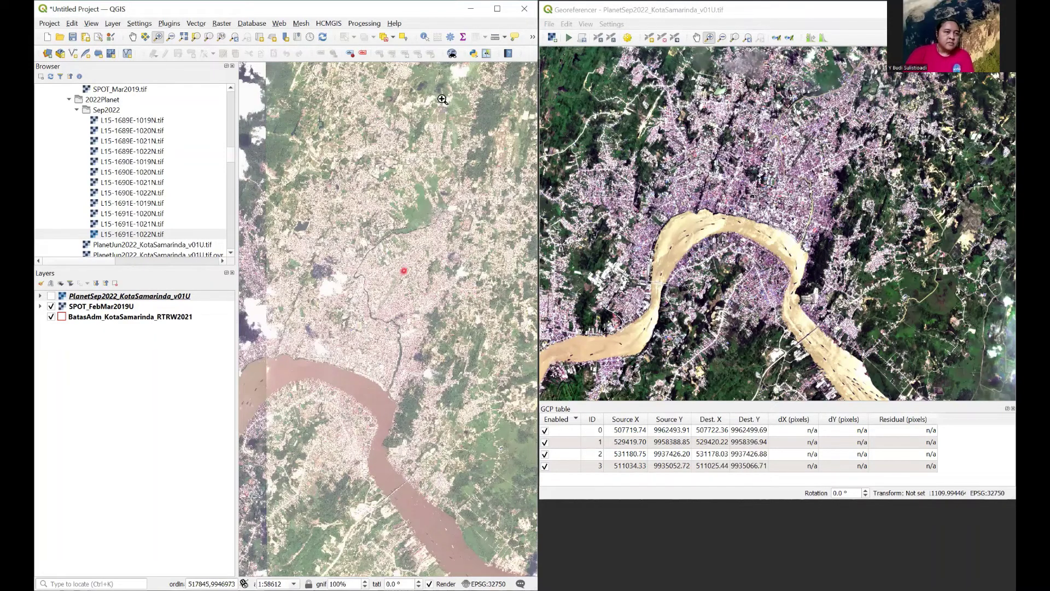
click(696, 37)
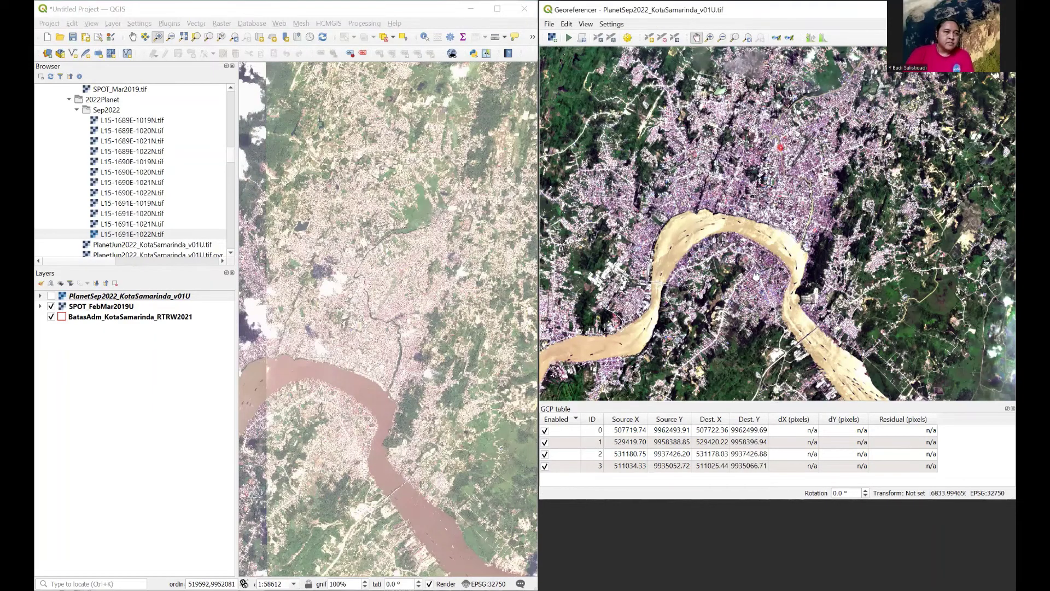
drag(756, 104, 731, 184)
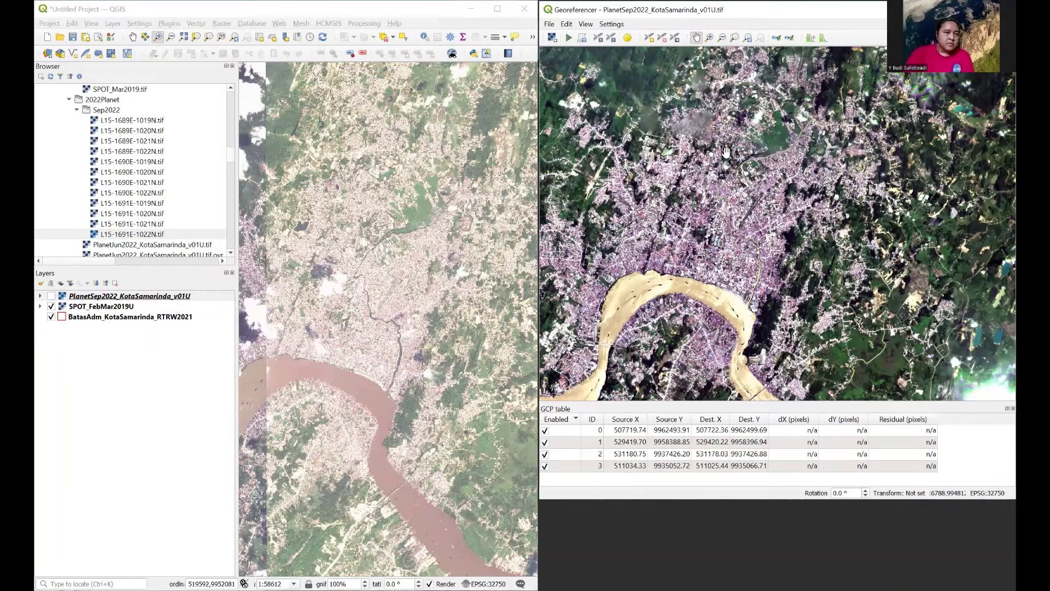
click(709, 37)
drag(713, 204, 779, 284)
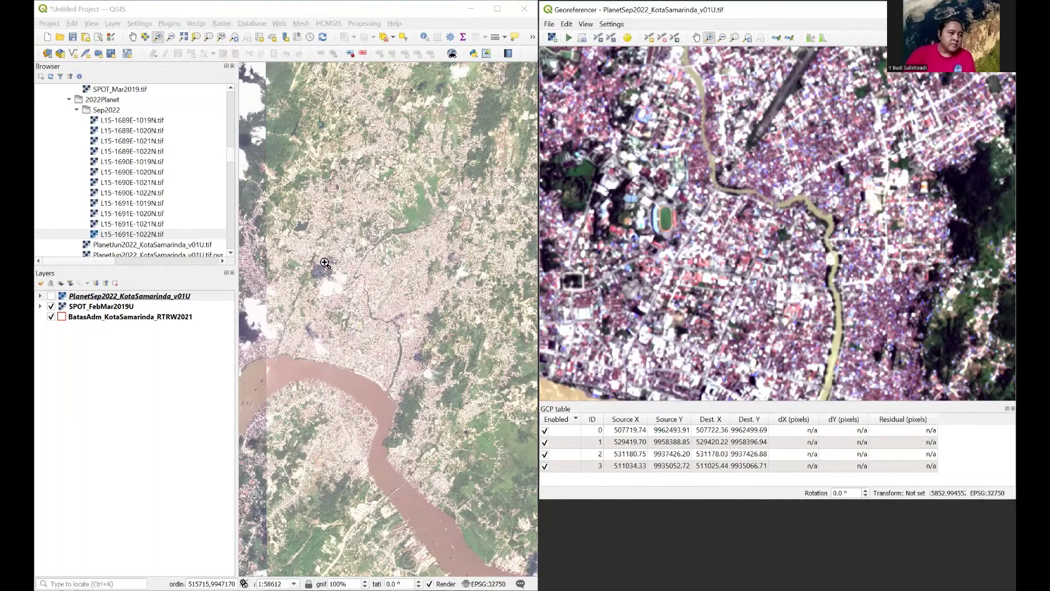
drag(325, 263, 419, 350)
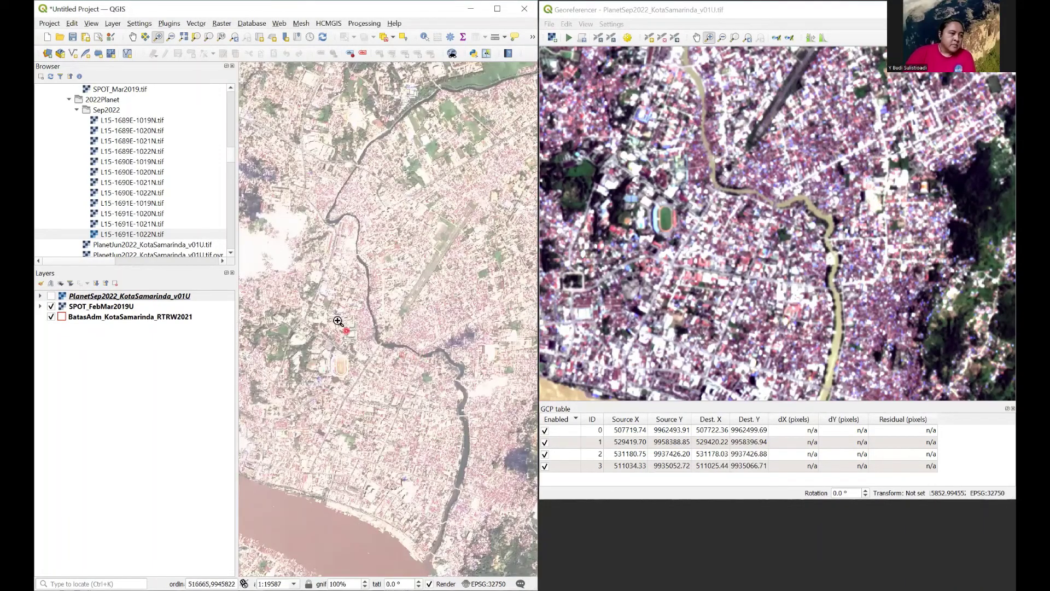
- Locate the road bridge at the tributary's sharp bend northeast of the stadium at close range in both the SPOT map and the Planet image
drag(308, 277, 424, 403)
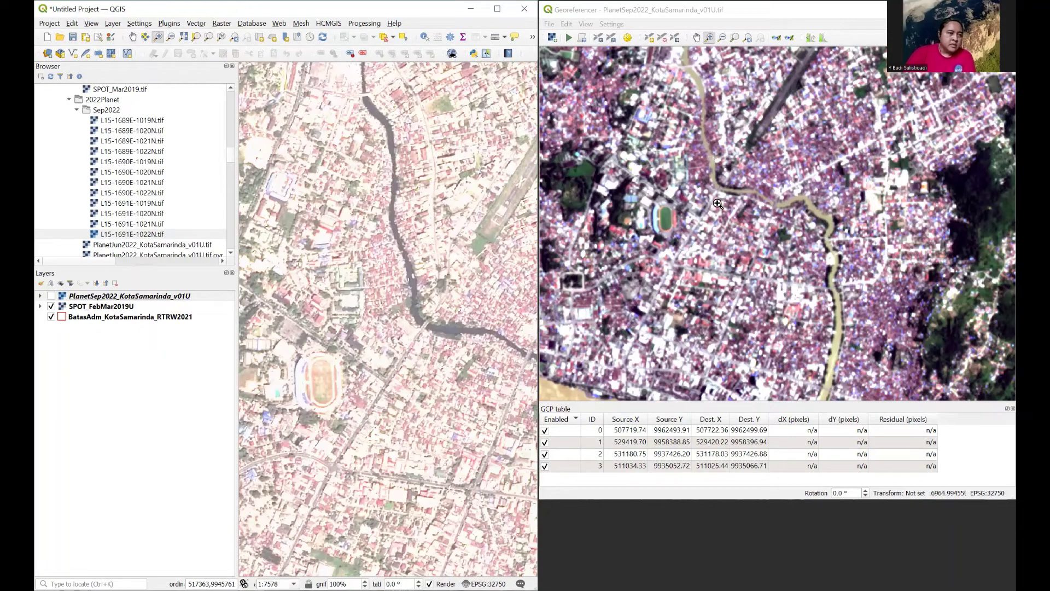
drag(684, 156, 743, 219)
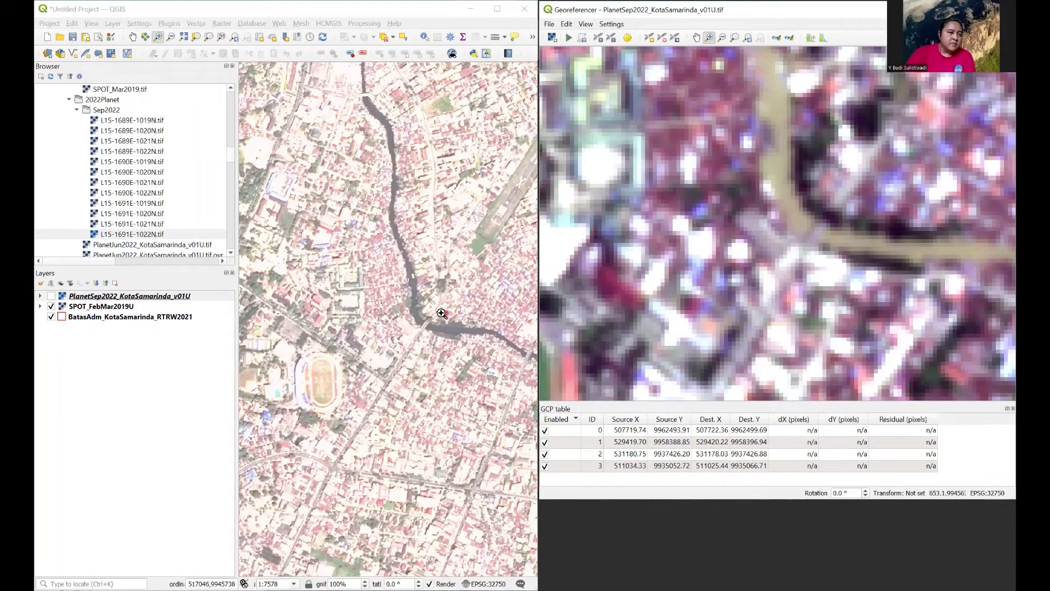
drag(421, 317, 486, 373)
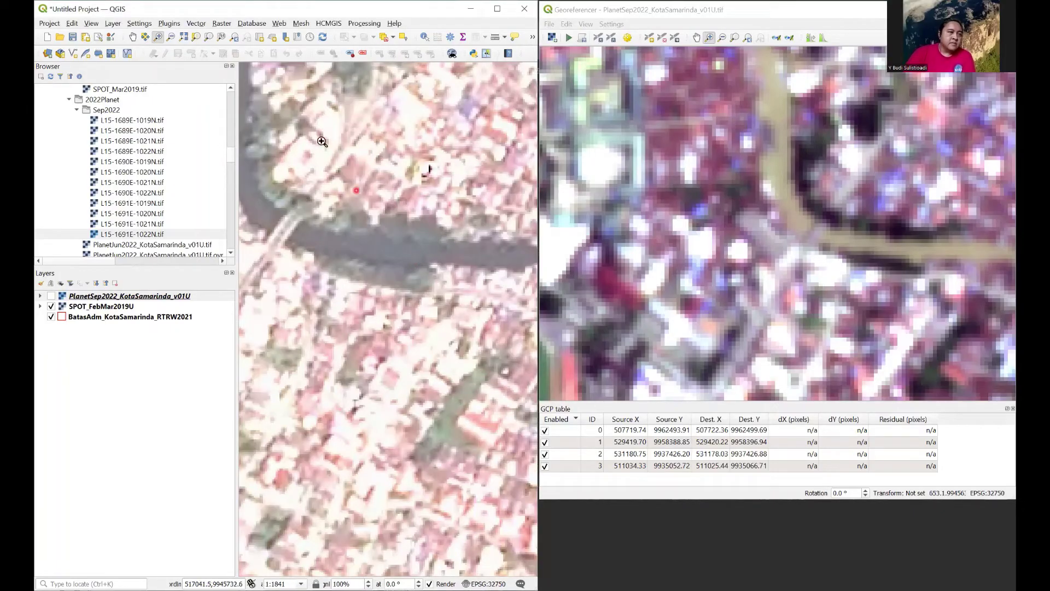
click(132, 36)
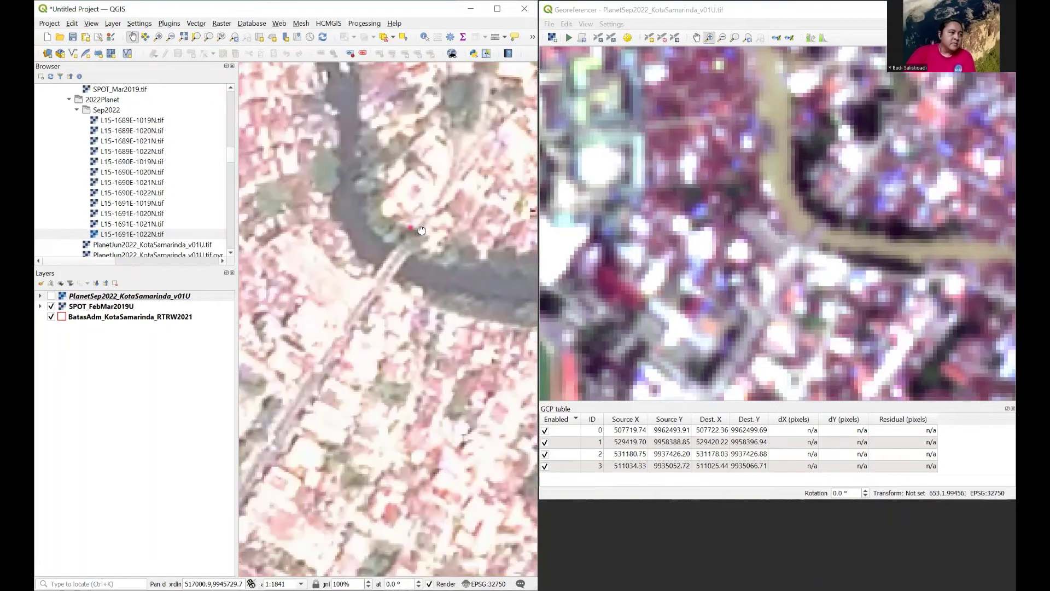
drag(306, 183, 421, 227)
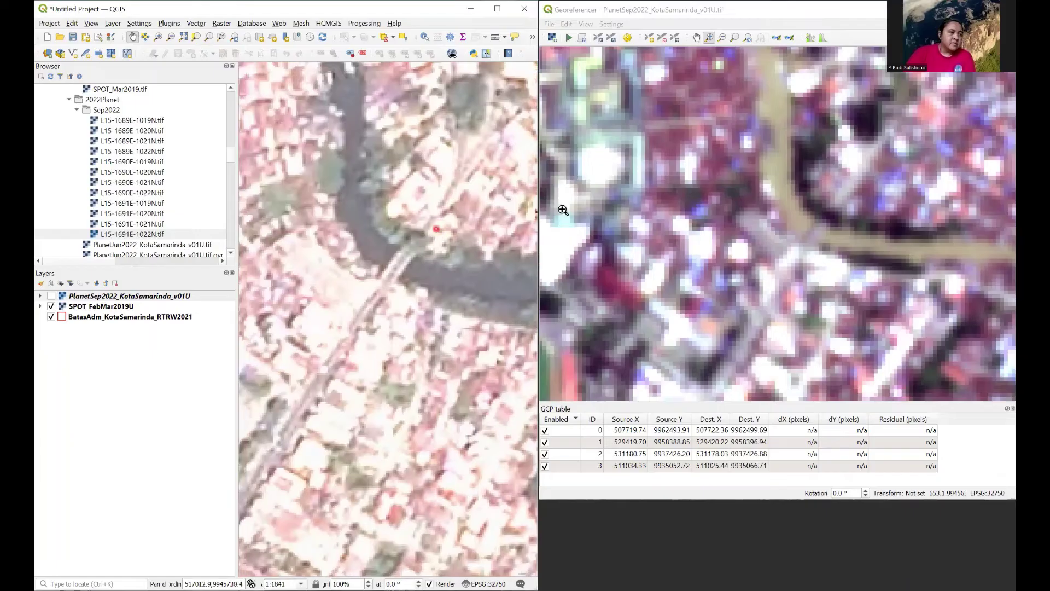
- Add the fifth control point at the southwest end of the tributary-bend bridge, taking its coordinates from the same spot on the SPOT map
click(648, 41)
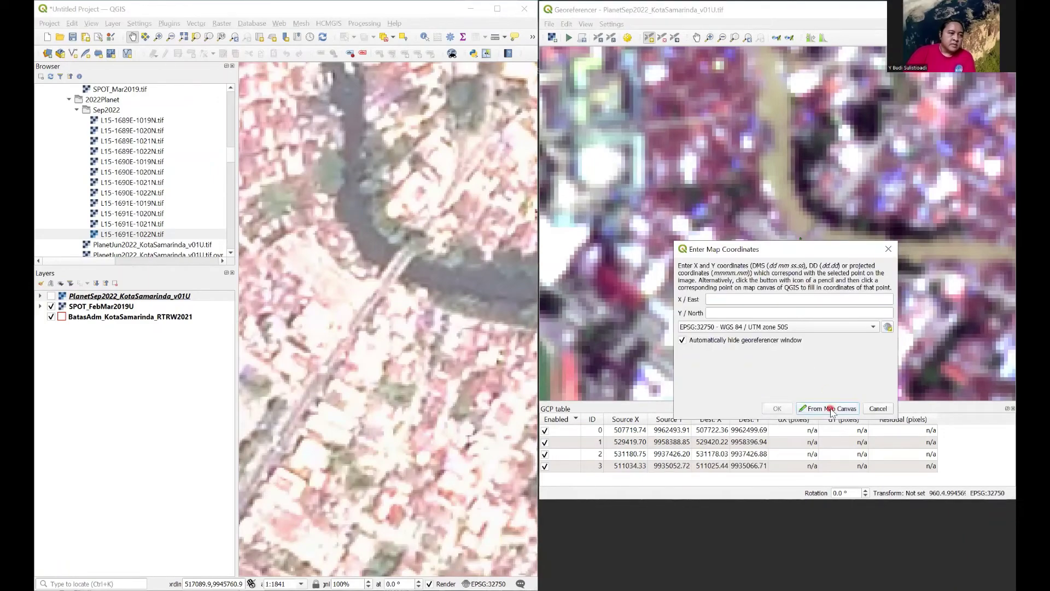
click(831, 409)
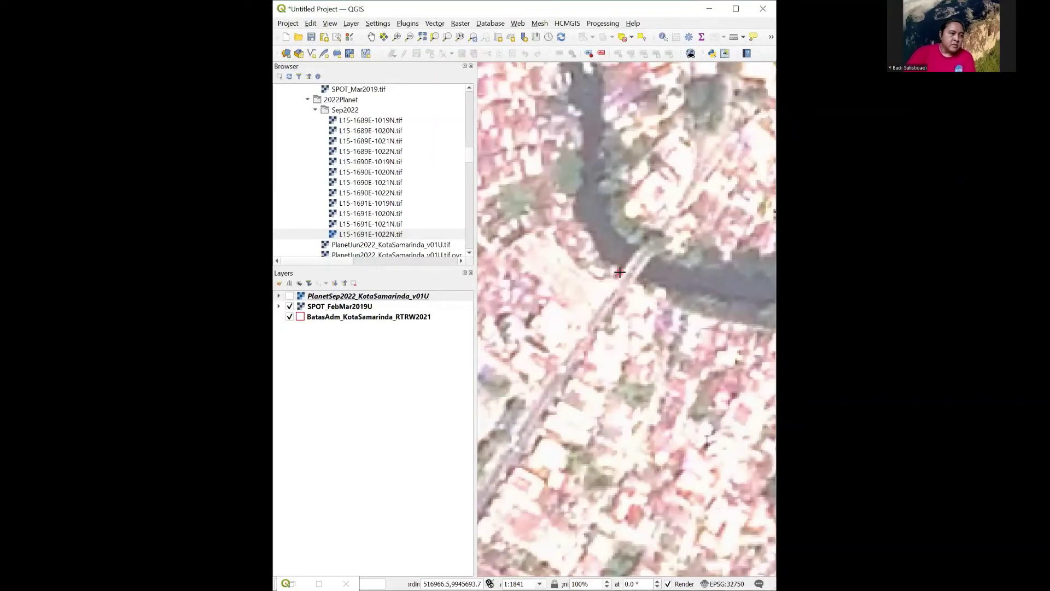
click(620, 272)
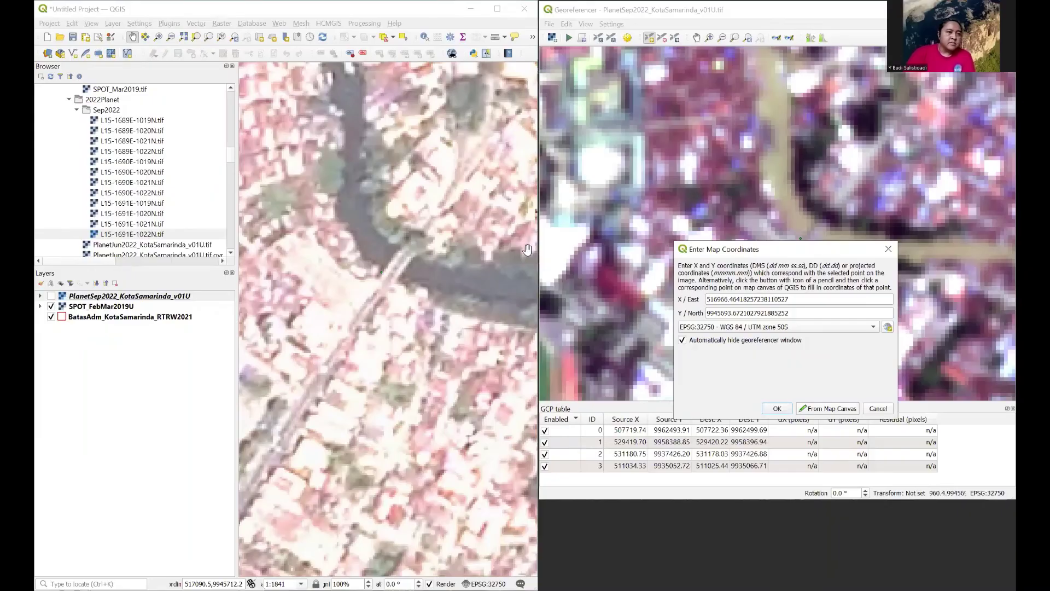
click(777, 409)
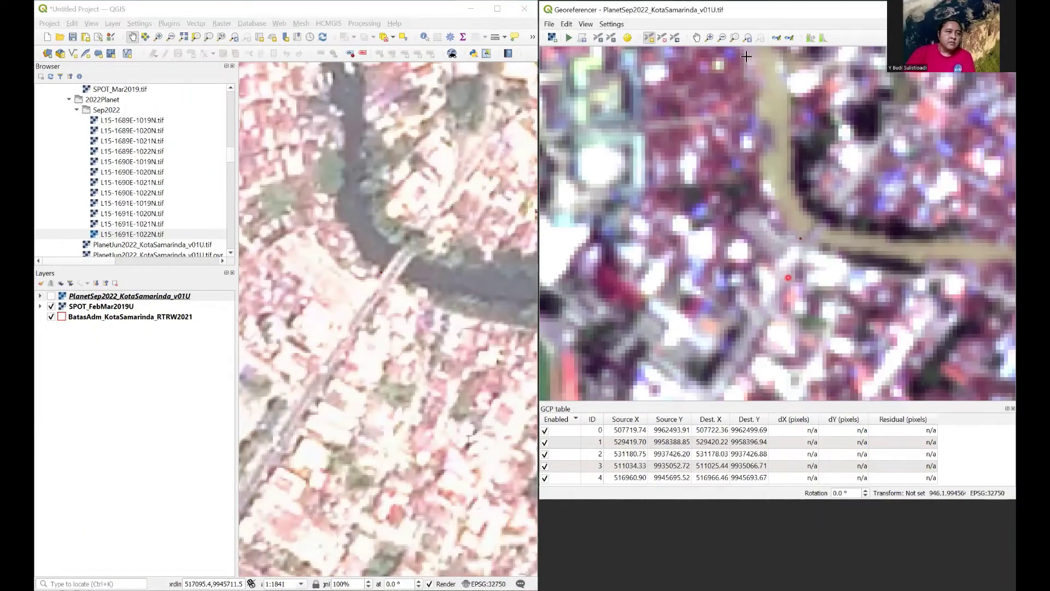
- Return both the Planet image in the Georeferencer and the SPOT map to their full extents
click(747, 37)
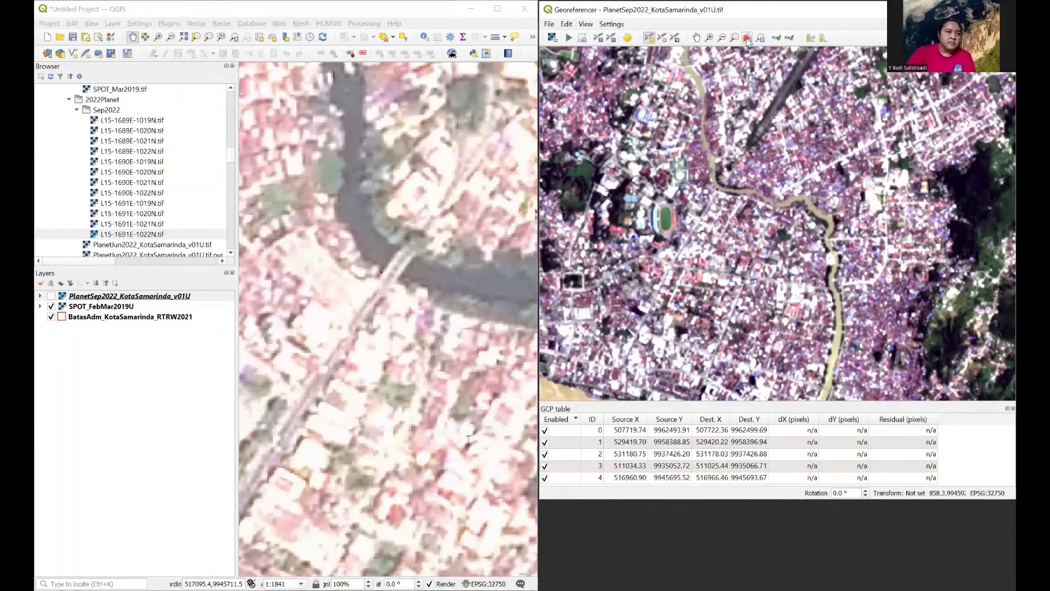
click(748, 38)
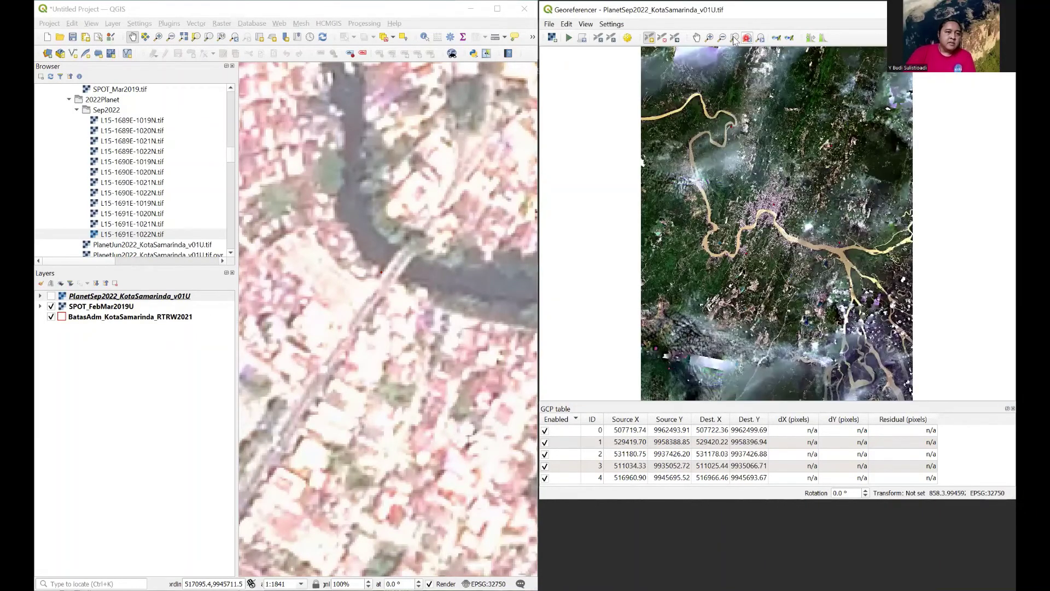
click(235, 37)
click(235, 37)
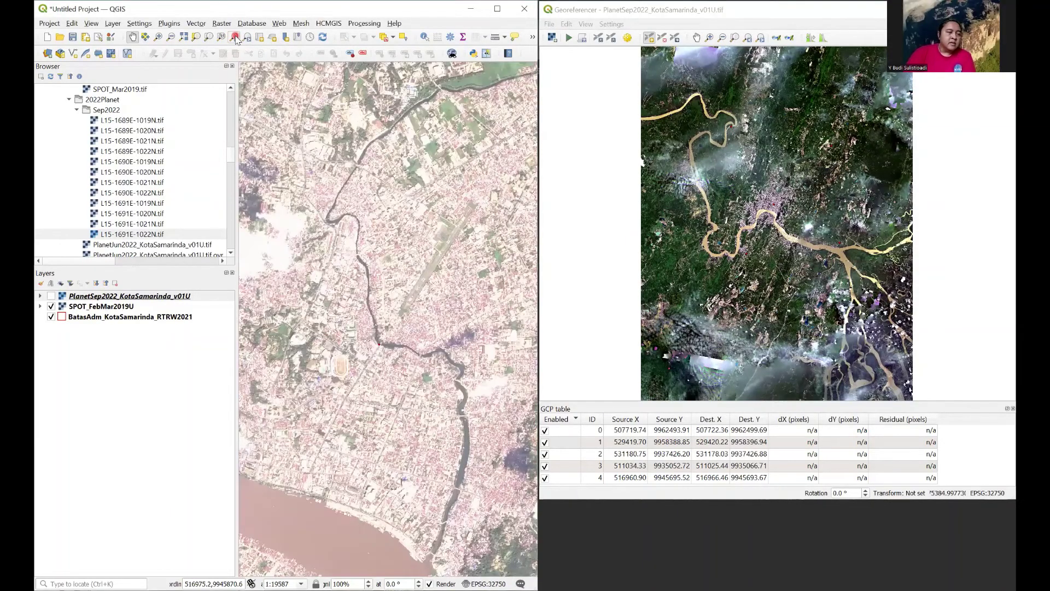
click(235, 38)
click(235, 37)
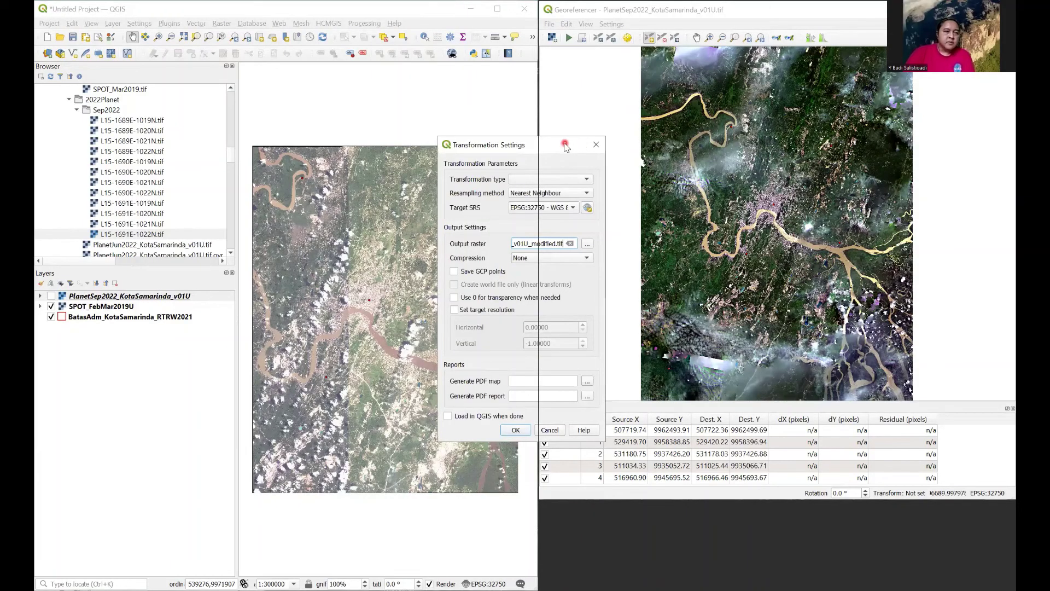
- Set the transformation type to Linear and name the output raster PlanetSep2022_KotaSamarinda_v02U.tif
drag(677, 133, 677, 132)
click(697, 166)
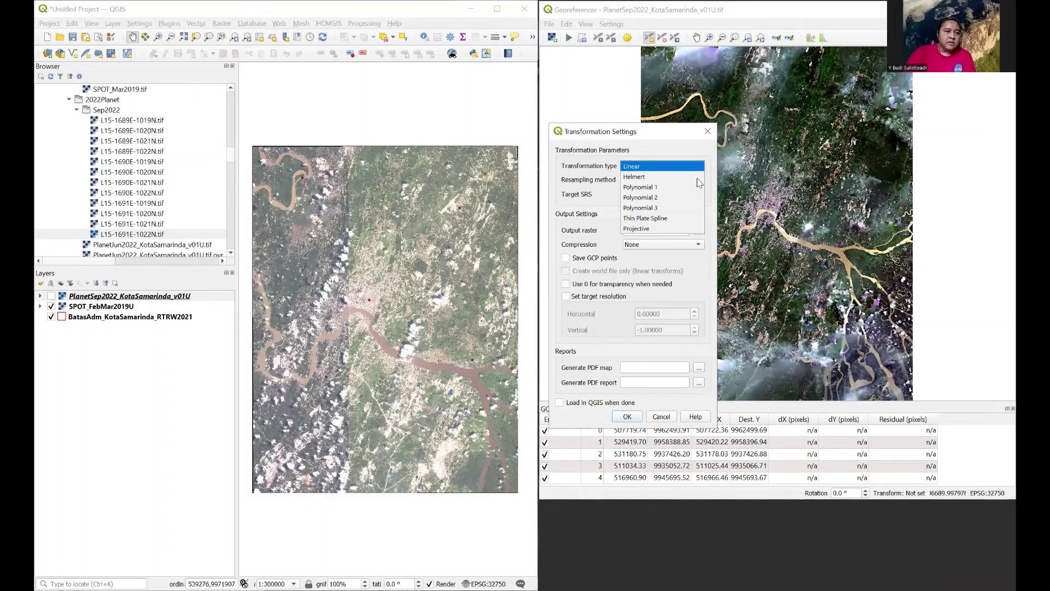
click(699, 181)
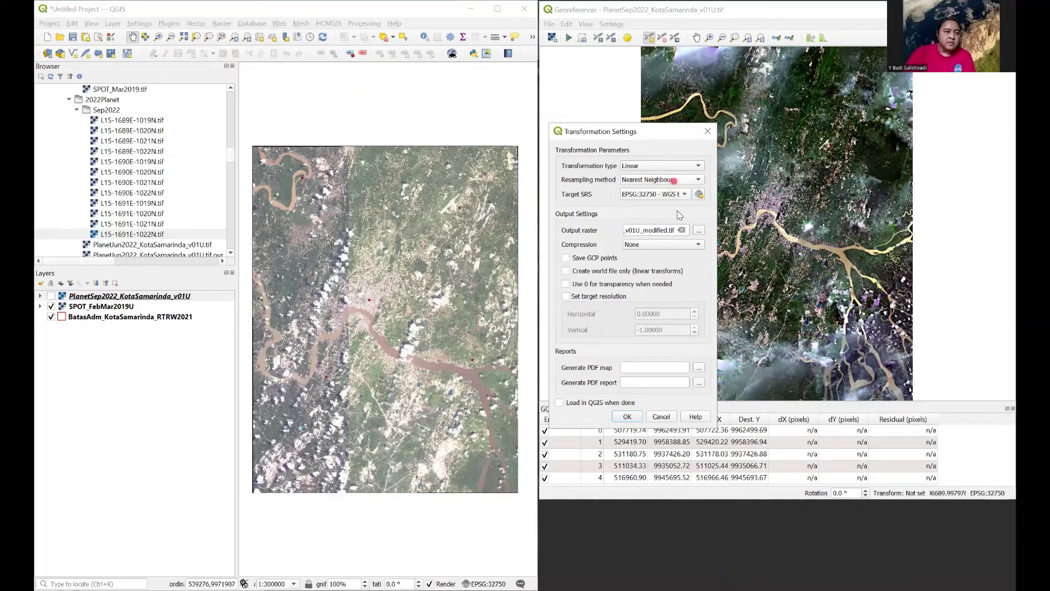
click(651, 231)
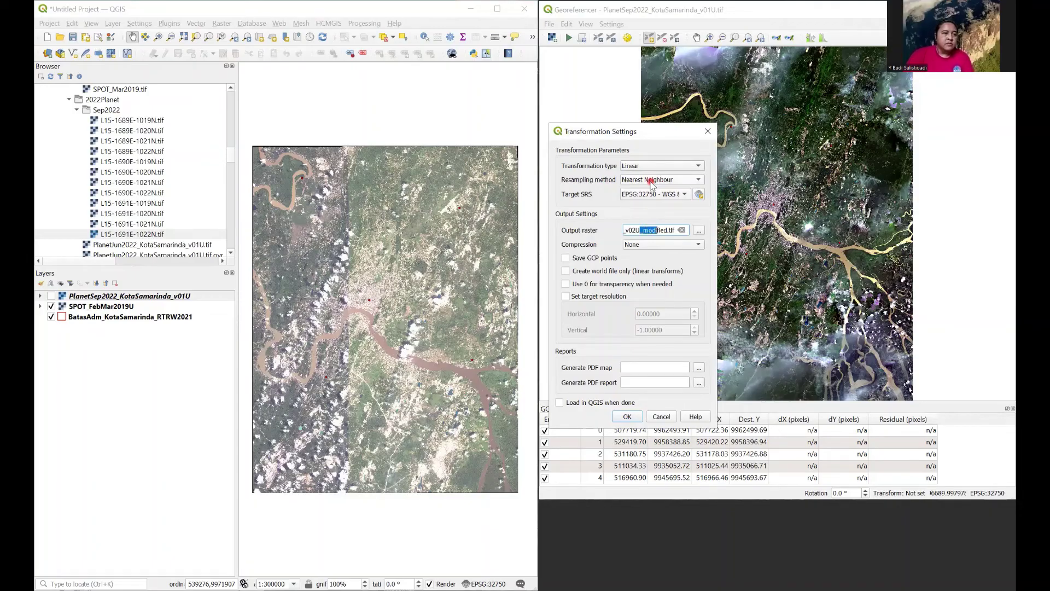
key(BackSpace)
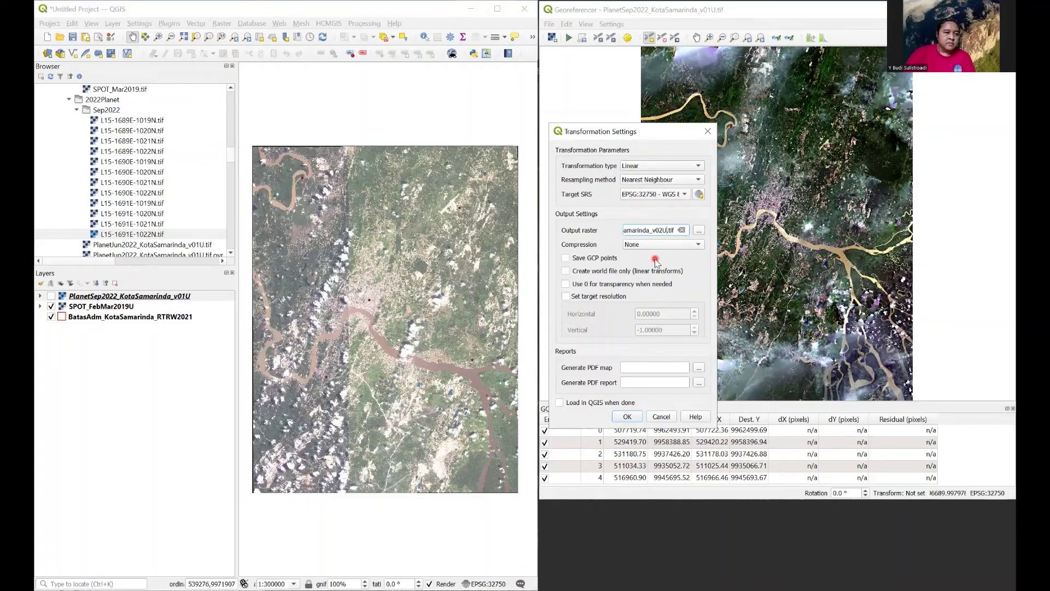
- Enable saving the GCP points and loading the result in QGIS when done, and accept the transformation settings
click(602, 258)
click(621, 404)
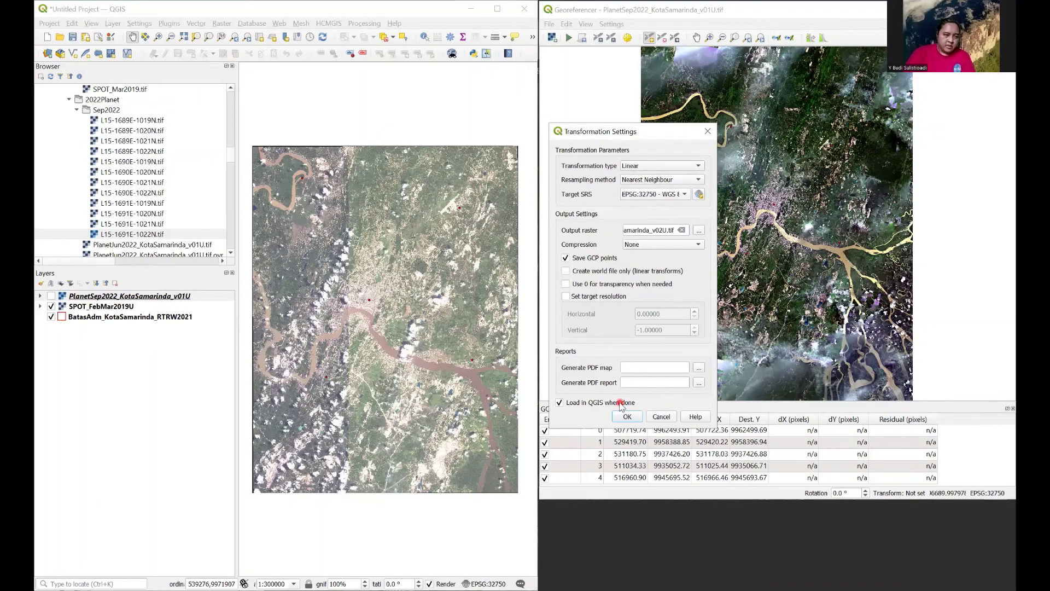
click(629, 418)
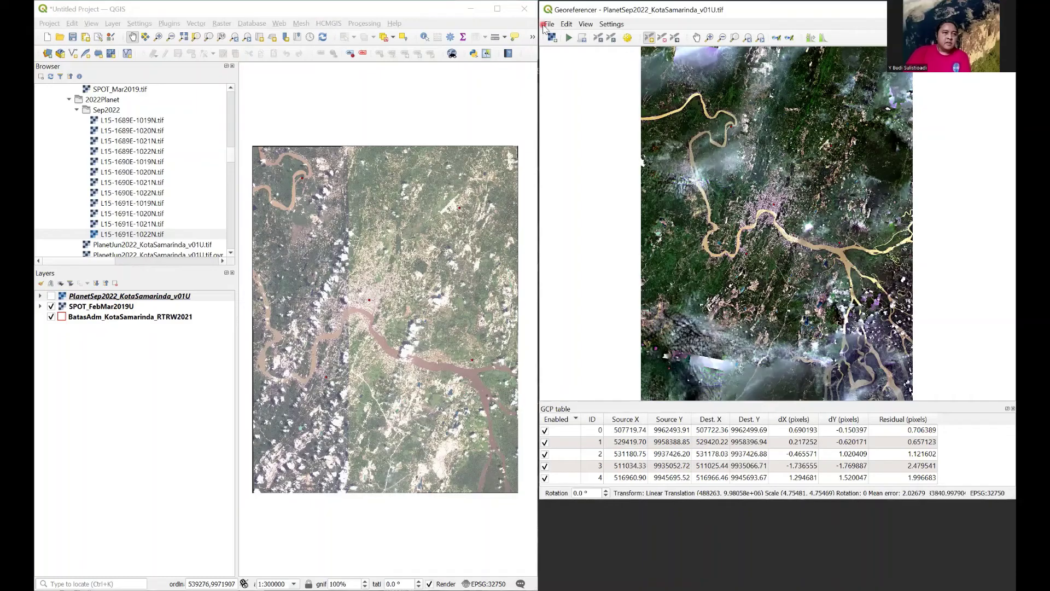
- Save the control points as a GCP points file in the 2022Planet folder and start georeferencing the Planet image
click(548, 26)
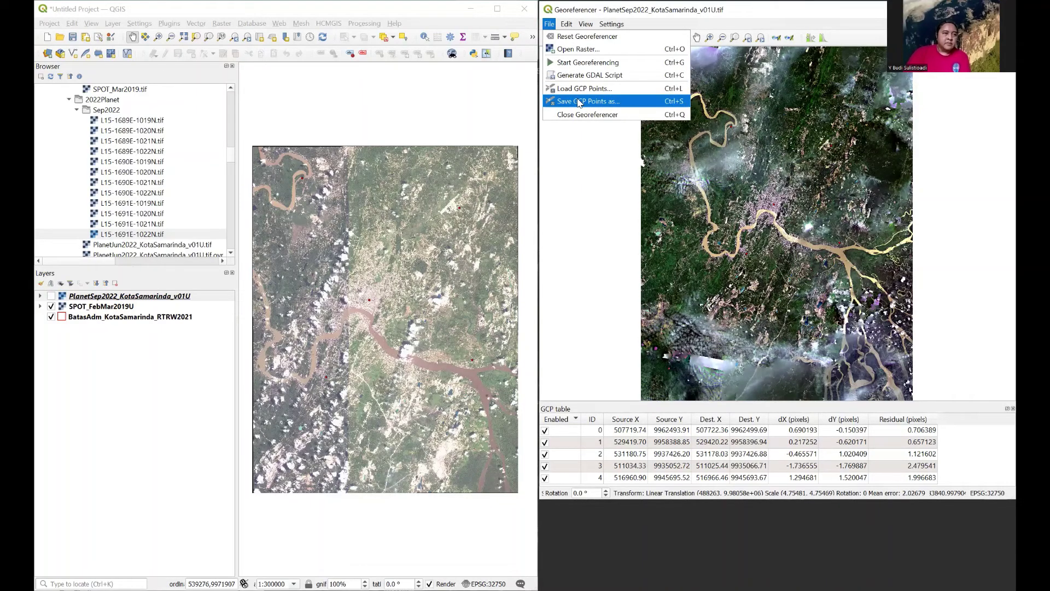
key(Return)
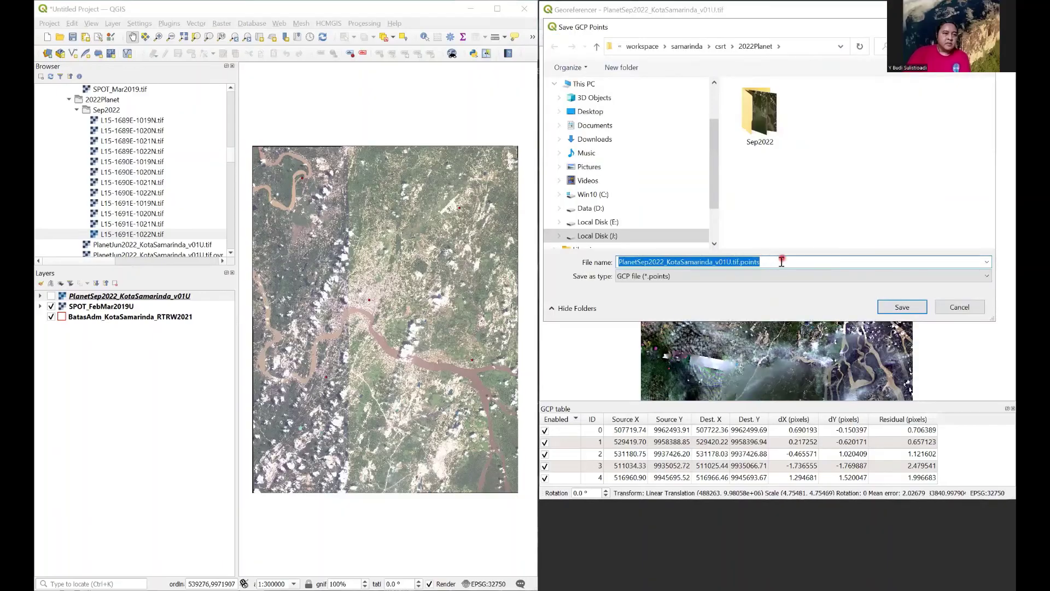
click(760, 265)
click(895, 308)
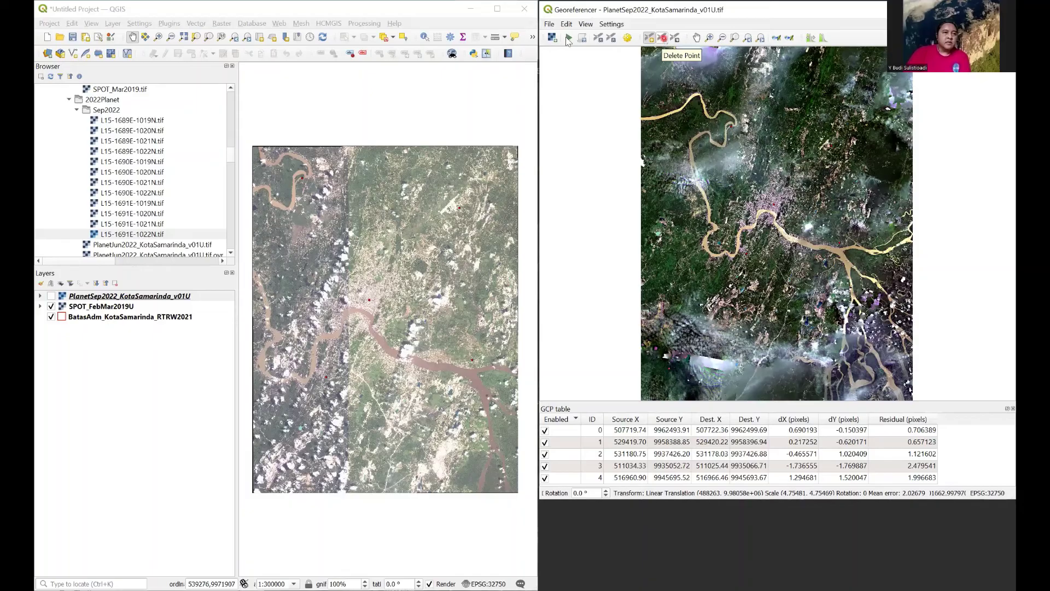
click(568, 39)
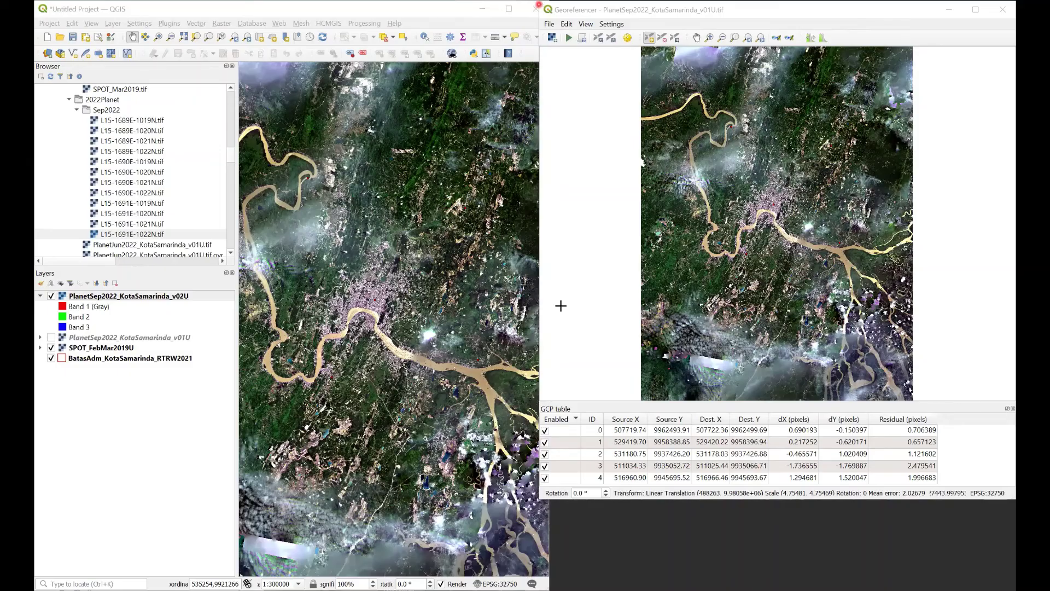
- Close the Georeferencer and maximize the main QGIS window
drag(539, 4, 230, 17)
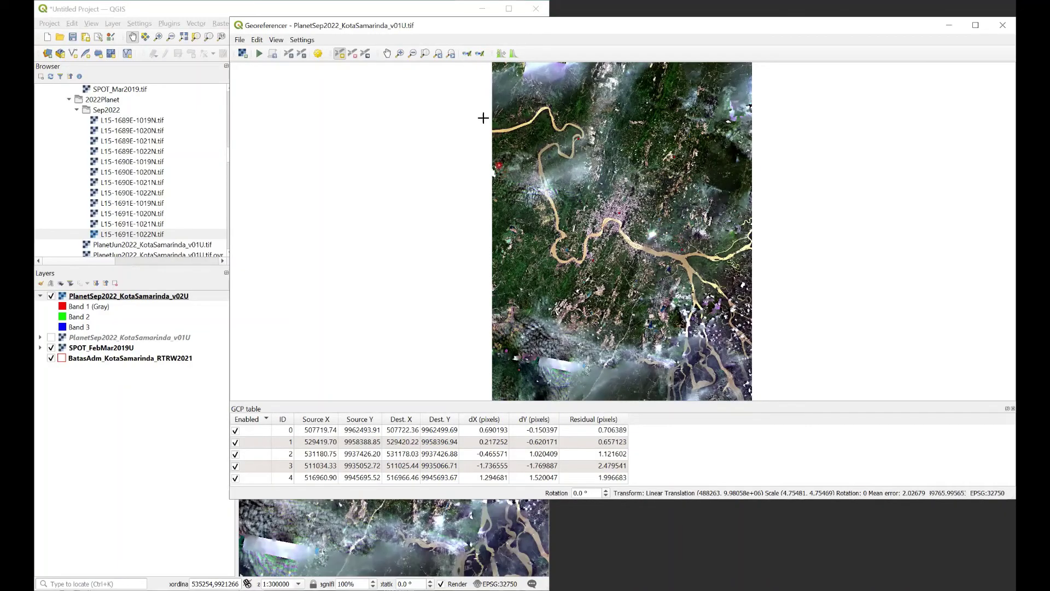
click(498, 14)
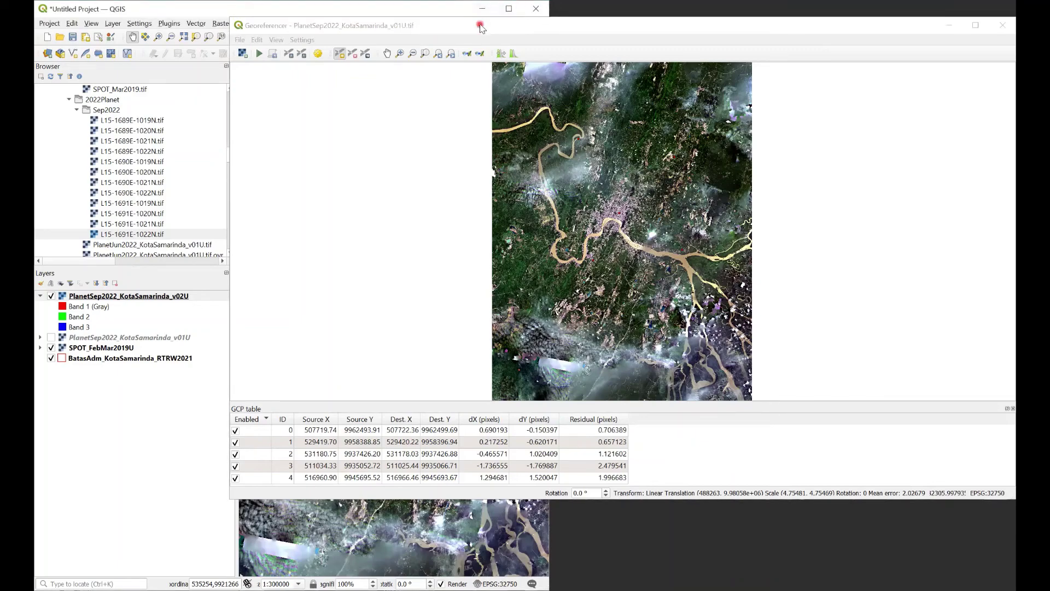
click(403, 32)
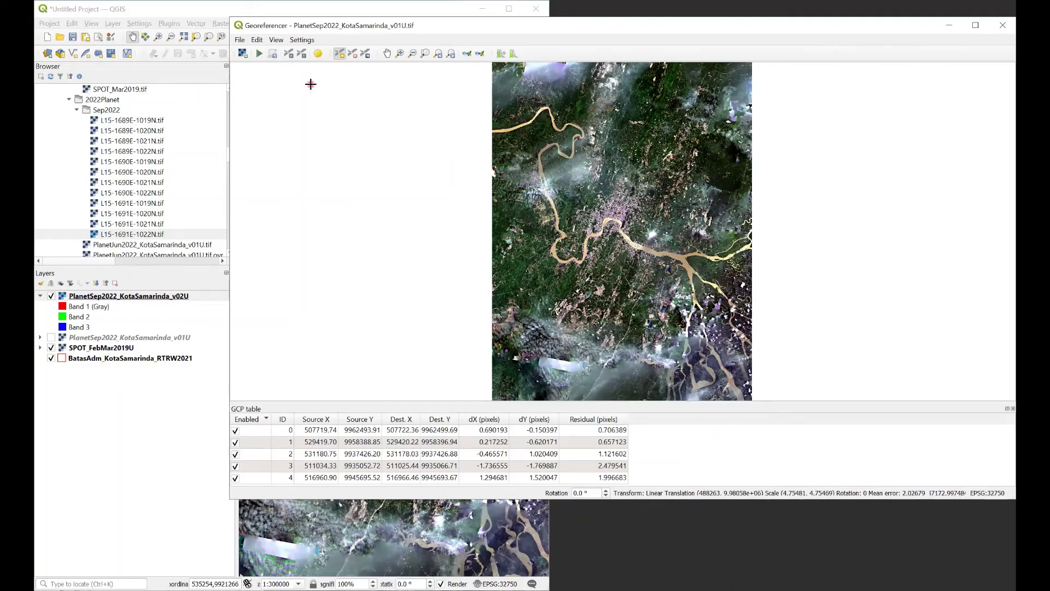
click(239, 40)
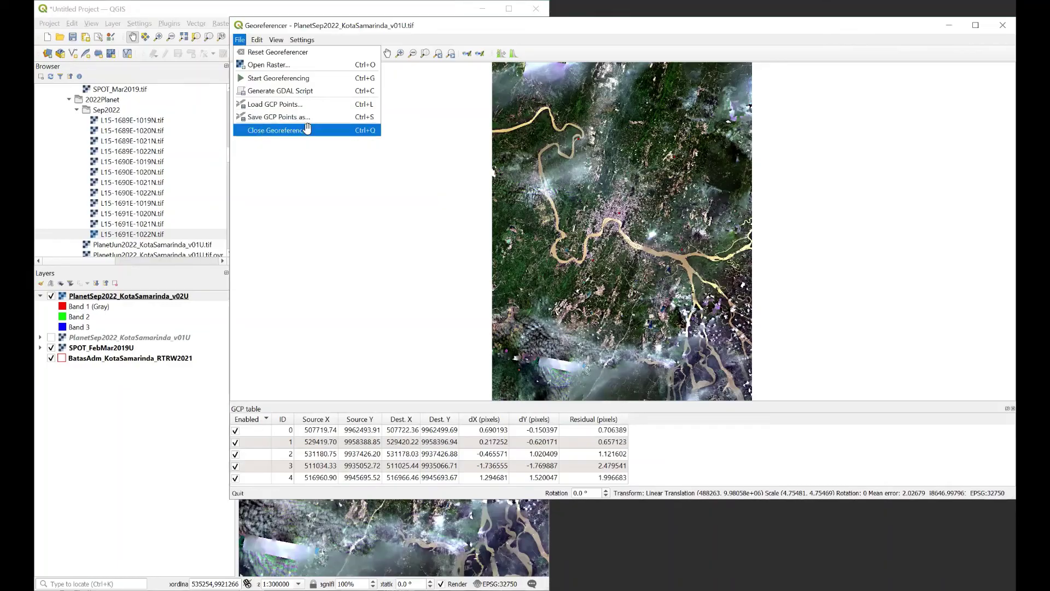
click(510, 9)
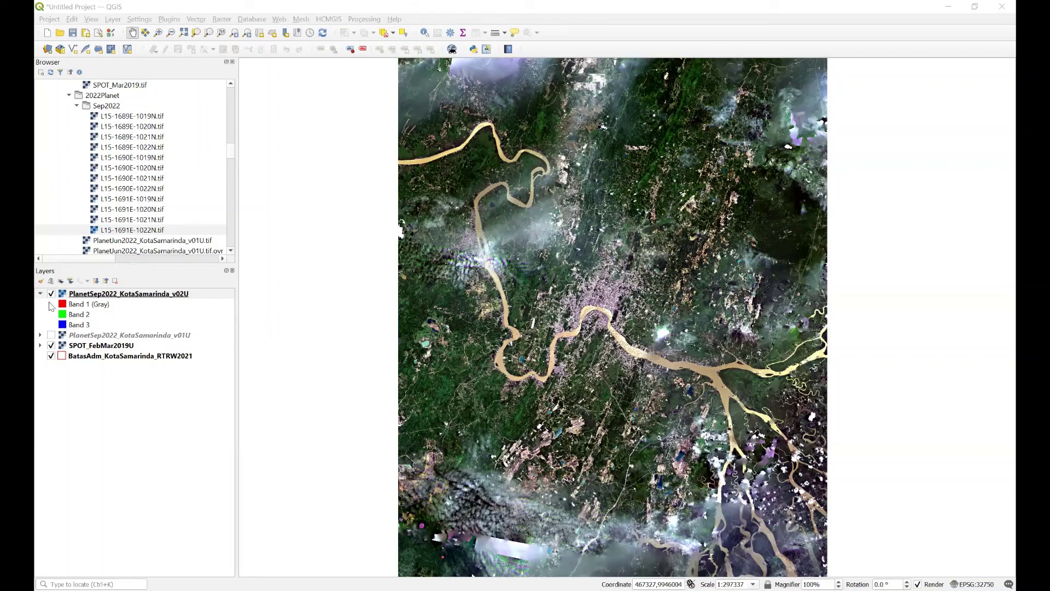
- Collapse the PlanetSep2022_KotaSamarinda_v02U legend and zoom the map to the city centre at the large river bend
key(Left)
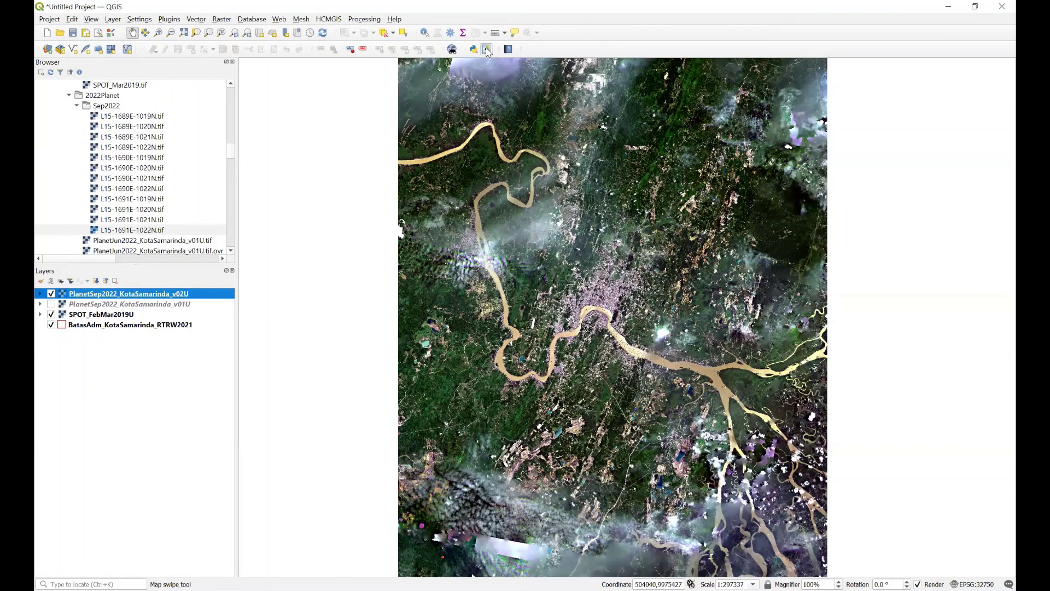
click(158, 33)
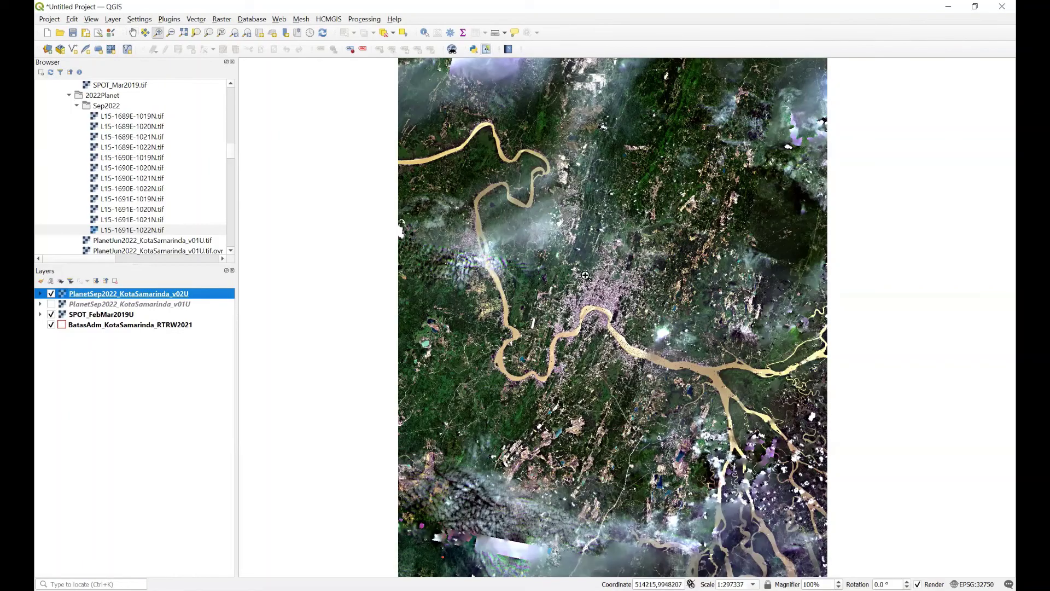
drag(587, 273, 637, 328)
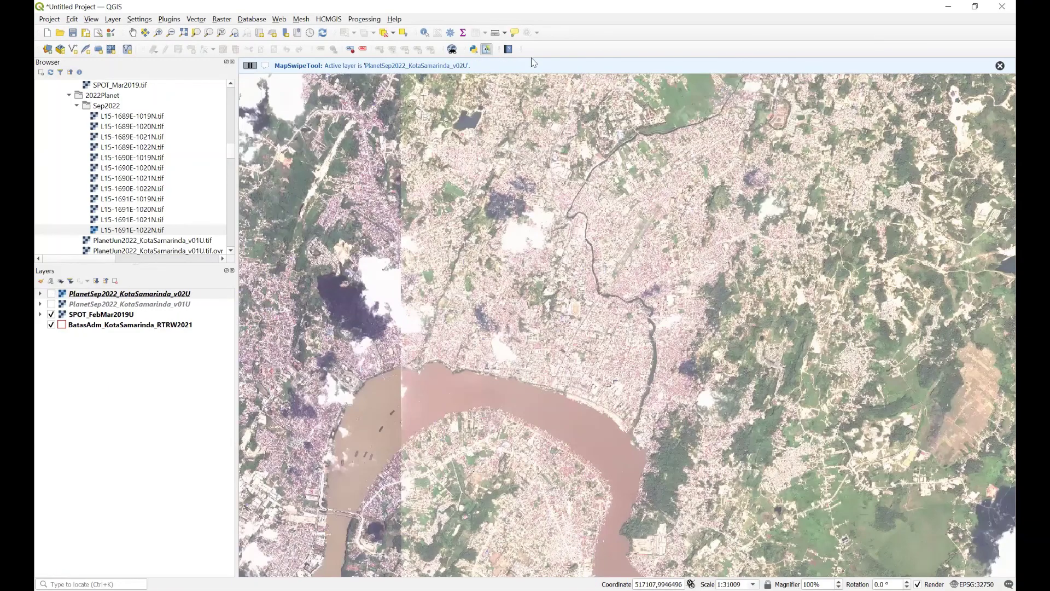
- Compare the PlanetSep2022_KotaSamarinda_v02U layer with the SPOT image around the city tributary using the Map swipe tool
click(158, 33)
click(51, 294)
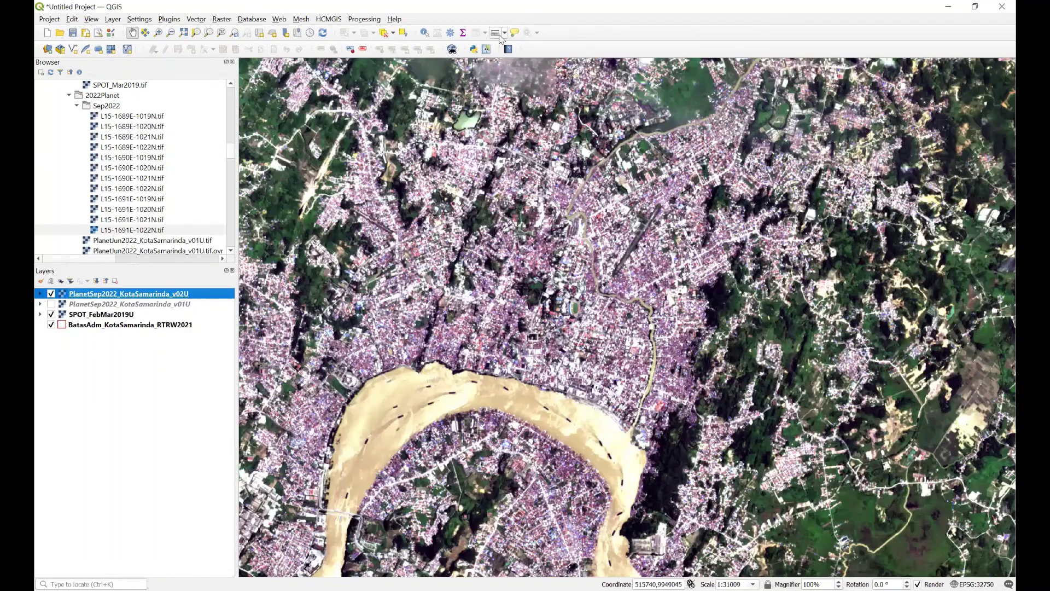
click(487, 50)
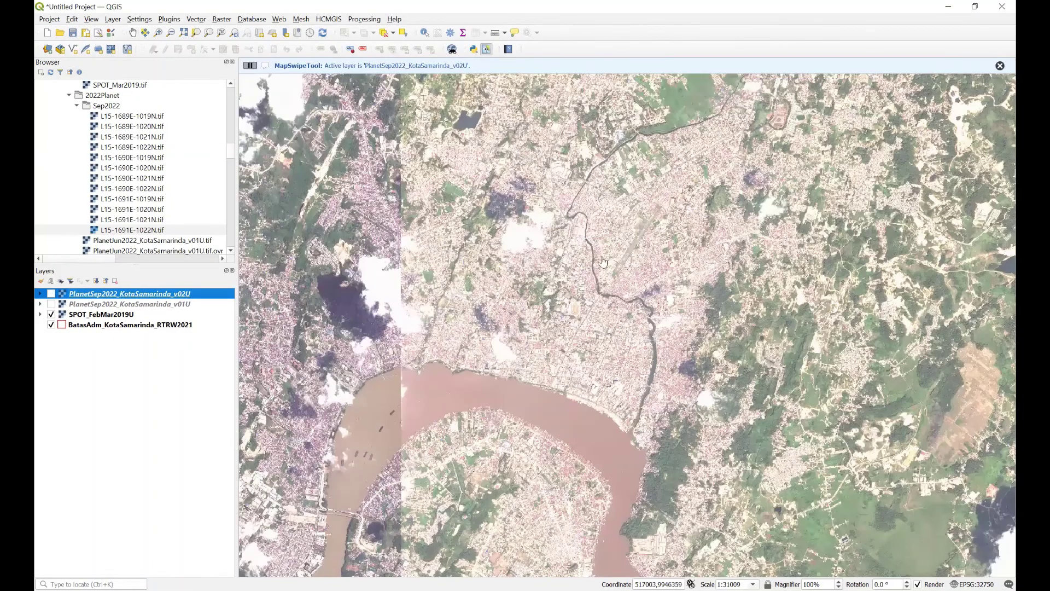
drag(615, 275, 580, 159)
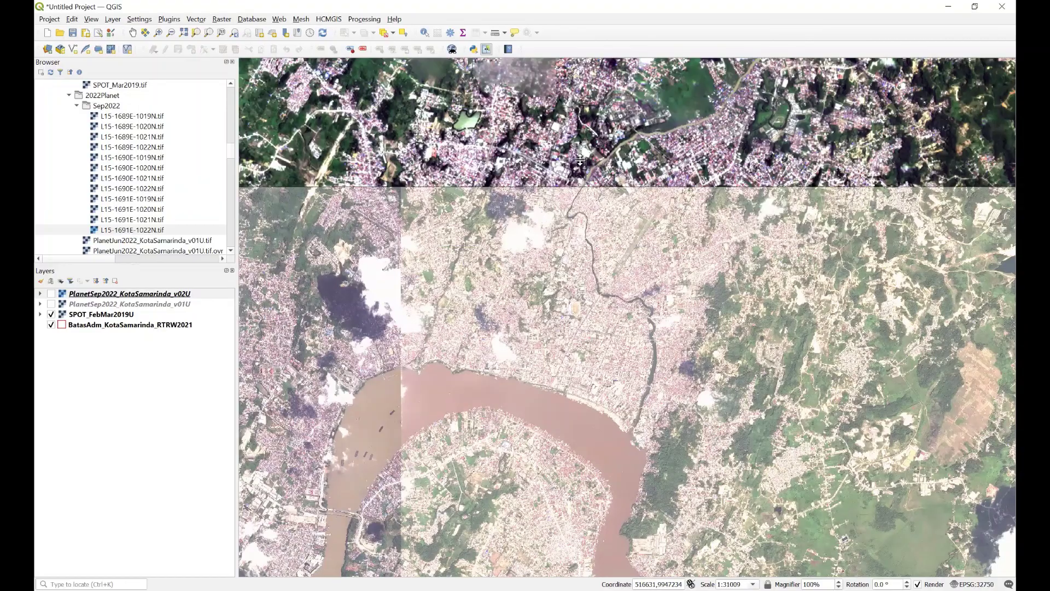